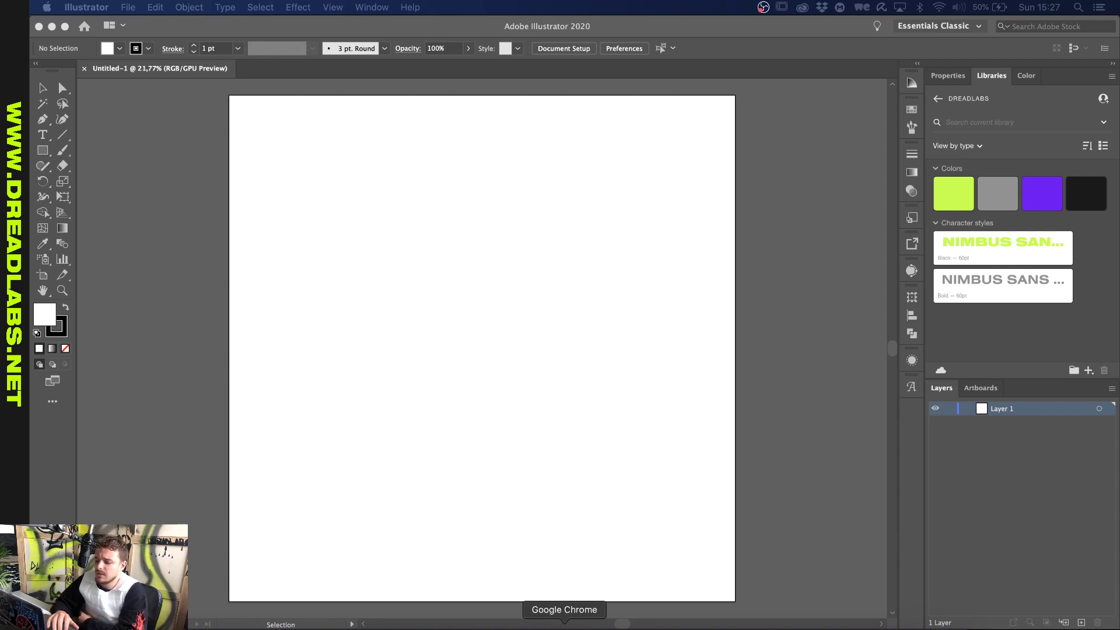
Switch to Chrome and browse the motocross racing Pinterest board for sticker and jersey references
{"action": "left_click", "coordinate": [564, 624]}
{"action": "scroll", "coordinate": [73, 325], "scroll_direction": "down", "scroll_amount": 2}
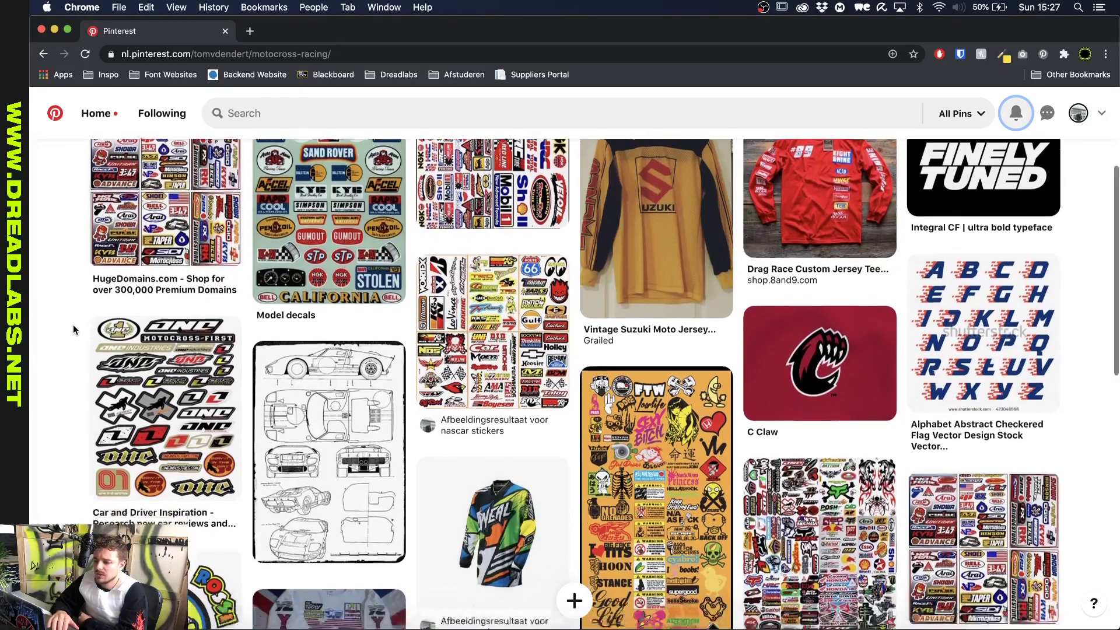
{"action": "scroll", "coordinate": [74, 330], "scroll_direction": "down", "scroll_amount": 4}
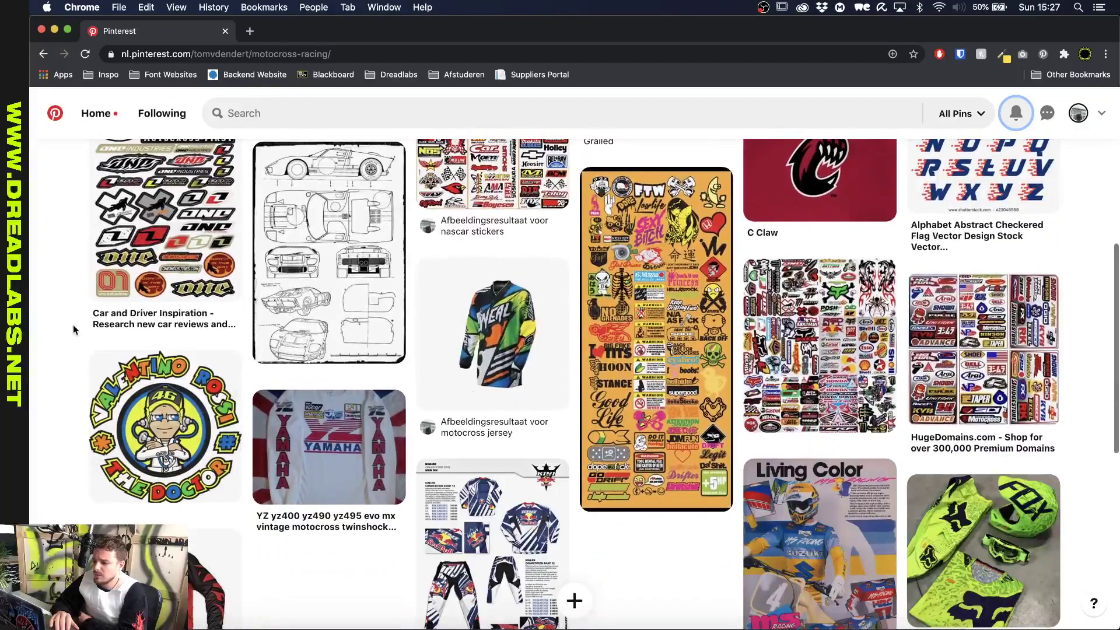
{"action": "scroll", "coordinate": [74, 327], "scroll_direction": "down", "scroll_amount": 2}
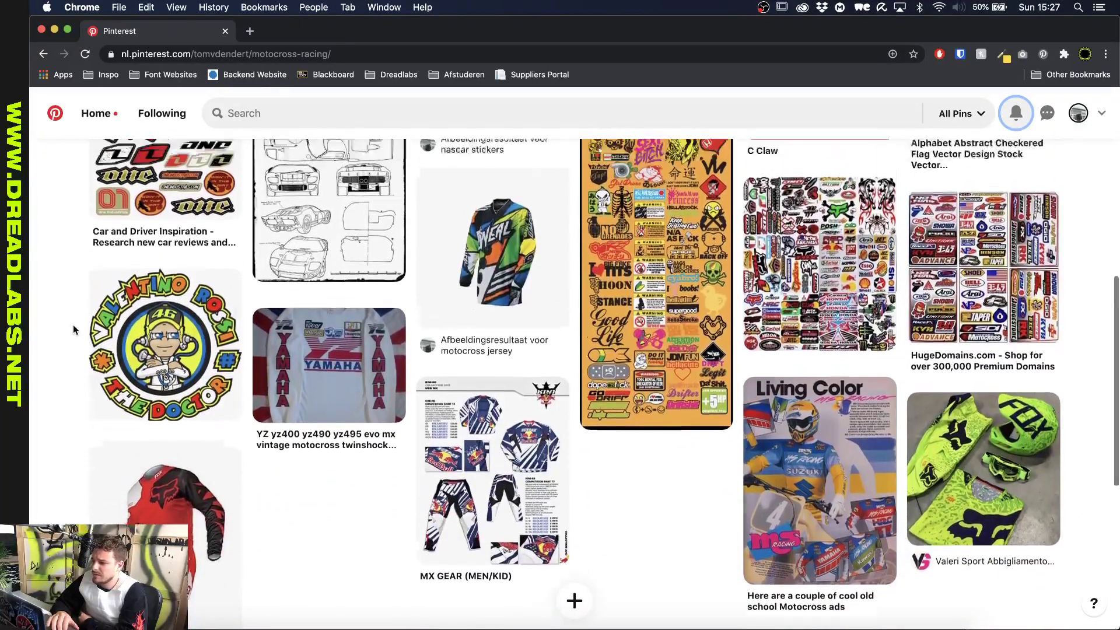
{"action": "scroll", "coordinate": [73, 329], "scroll_direction": "up", "scroll_amount": 2}
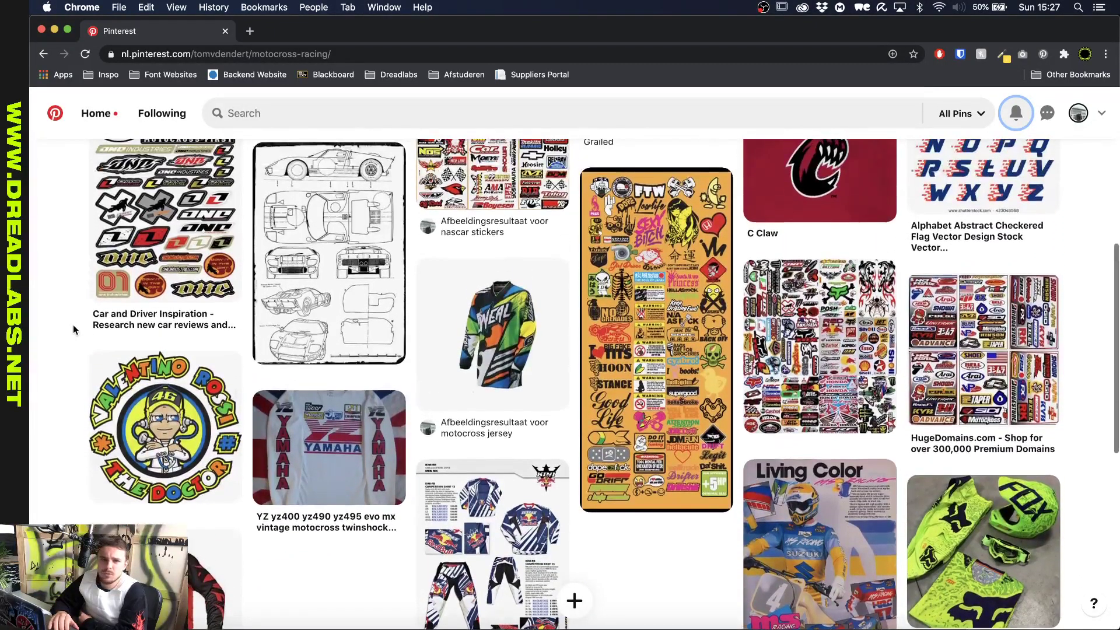
{"action": "scroll", "coordinate": [73, 330], "scroll_direction": "up", "scroll_amount": 3}
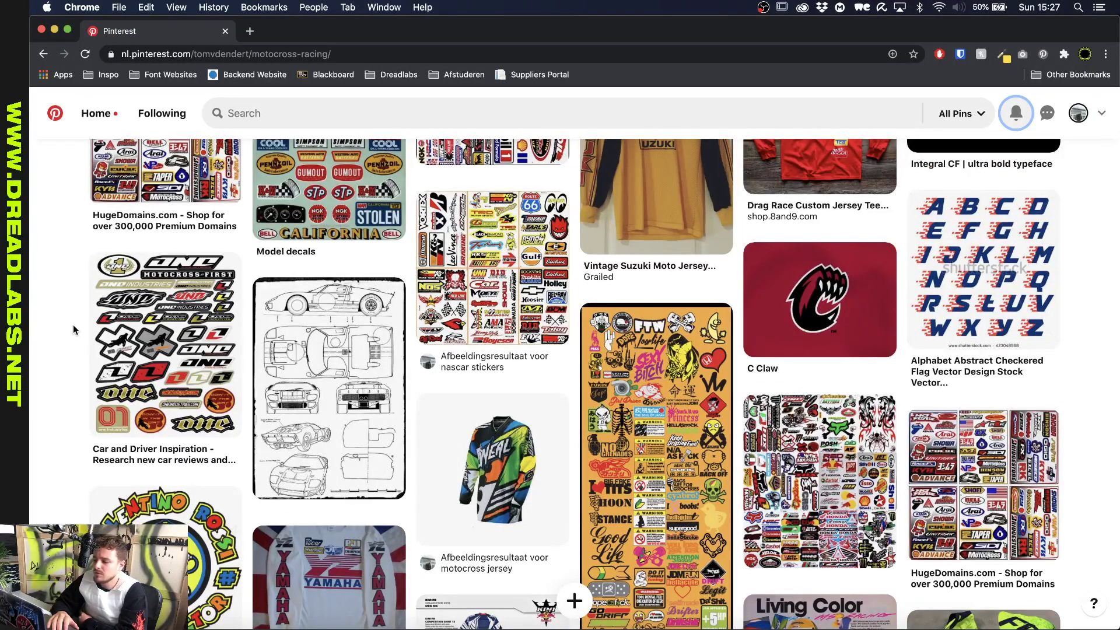
Open the motocross sticker sheet pin linked to amazon.com and examine its racing logos up close
{"action": "left_click", "coordinate": [820, 481]}
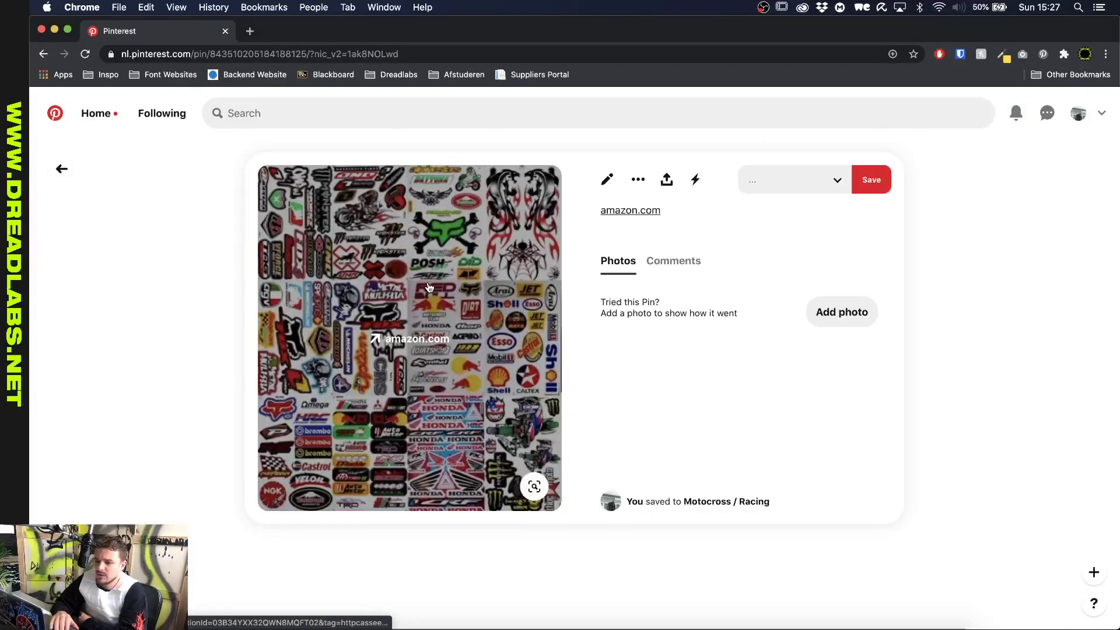
{"action": "scroll", "coordinate": [183, 282], "scroll_direction": "up", "scroll_amount": 5}
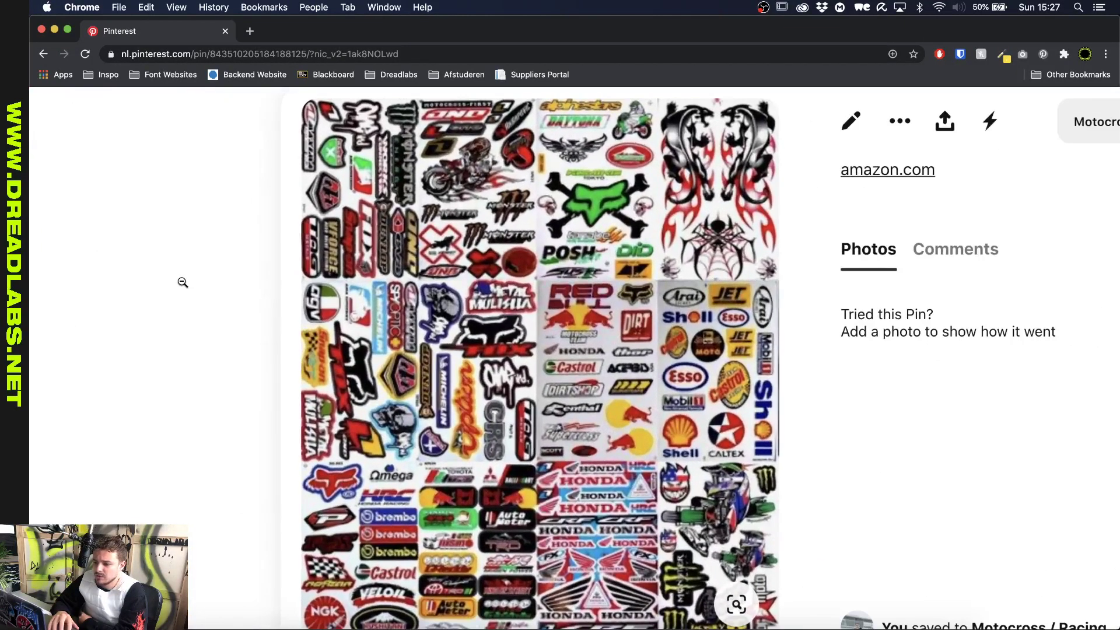
{"action": "scroll", "coordinate": [183, 283], "scroll_direction": "down", "scroll_amount": 1}
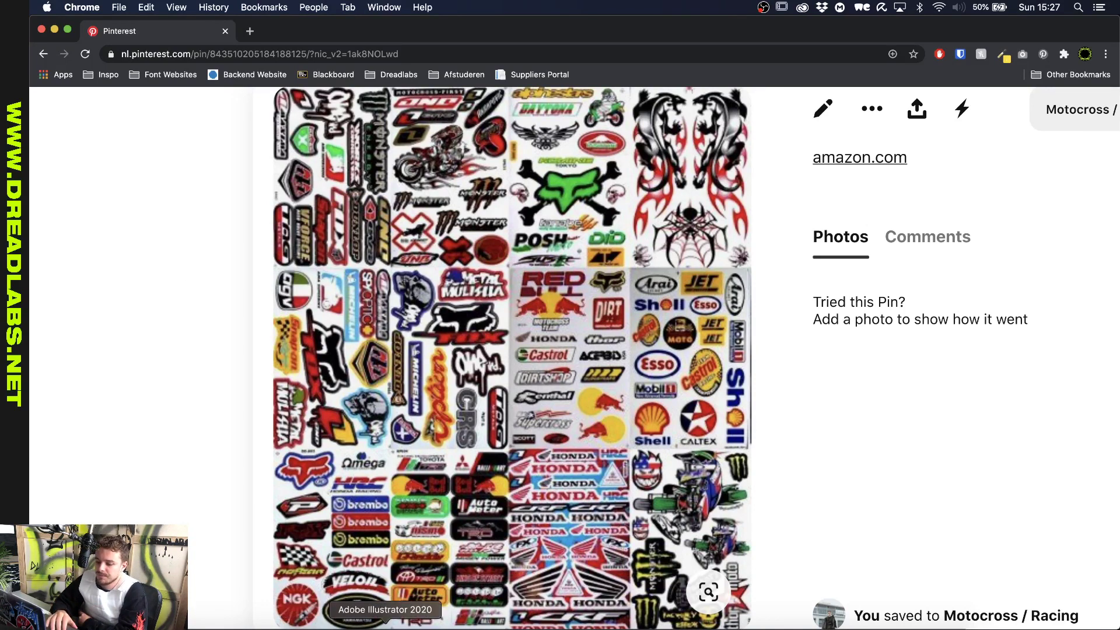
Switch to Illustrator and add "DREADLABS RACING" twice in black without stroke: Nimbus Sans Black Italic above, Briller Black below
{"action": "left_click", "coordinate": [385, 628]}
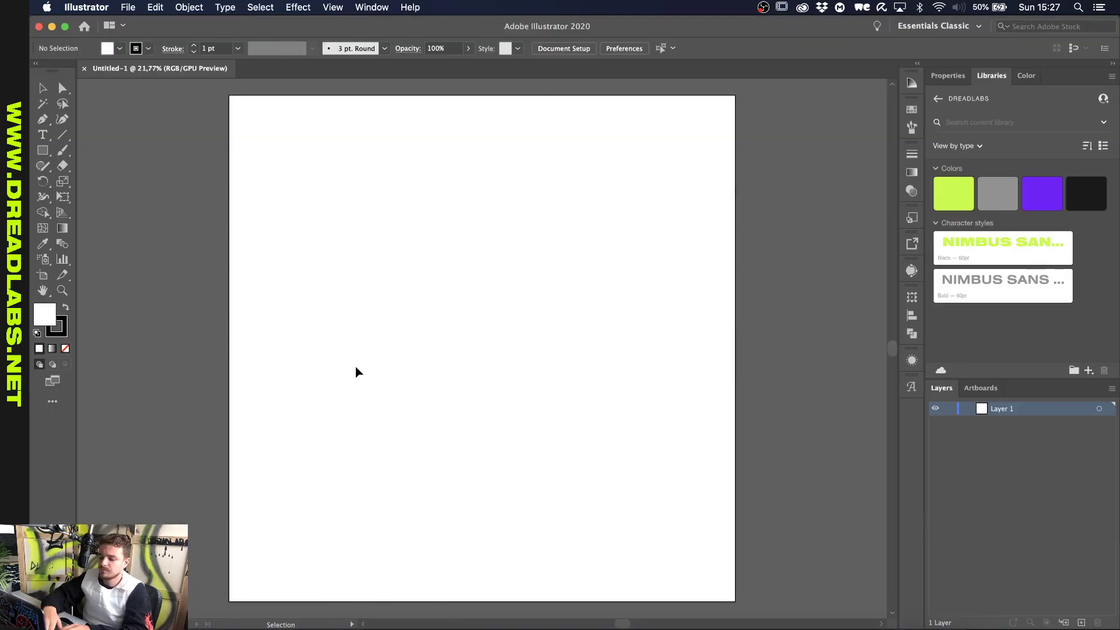
{"action": "key", "text": "t"}
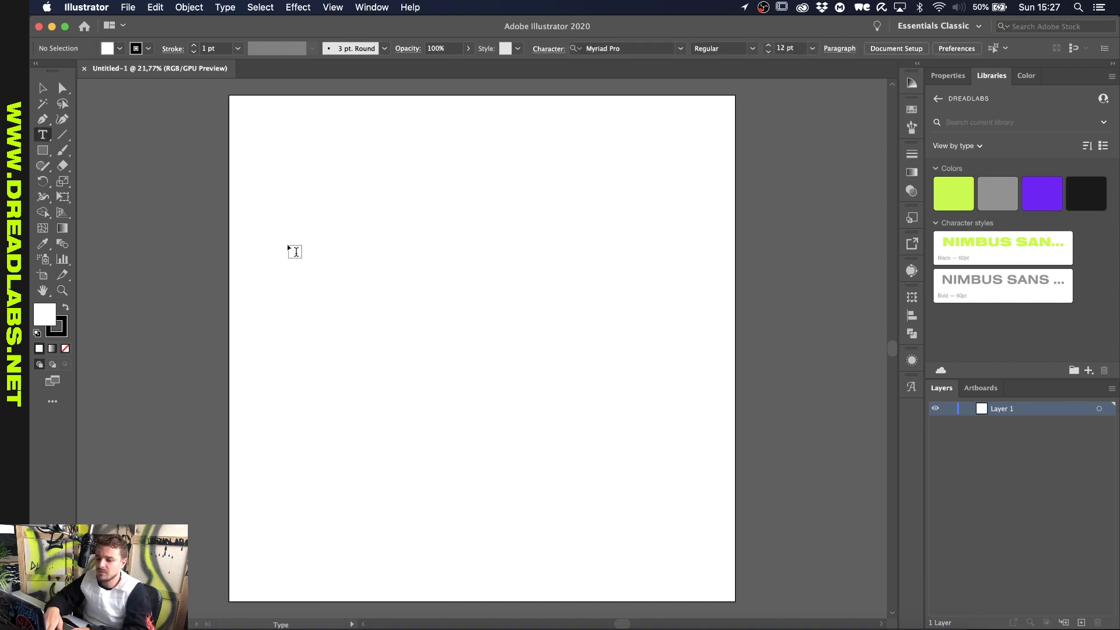
{"action": "key", "text": "shift+x"}
{"action": "key", "text": "slash"}
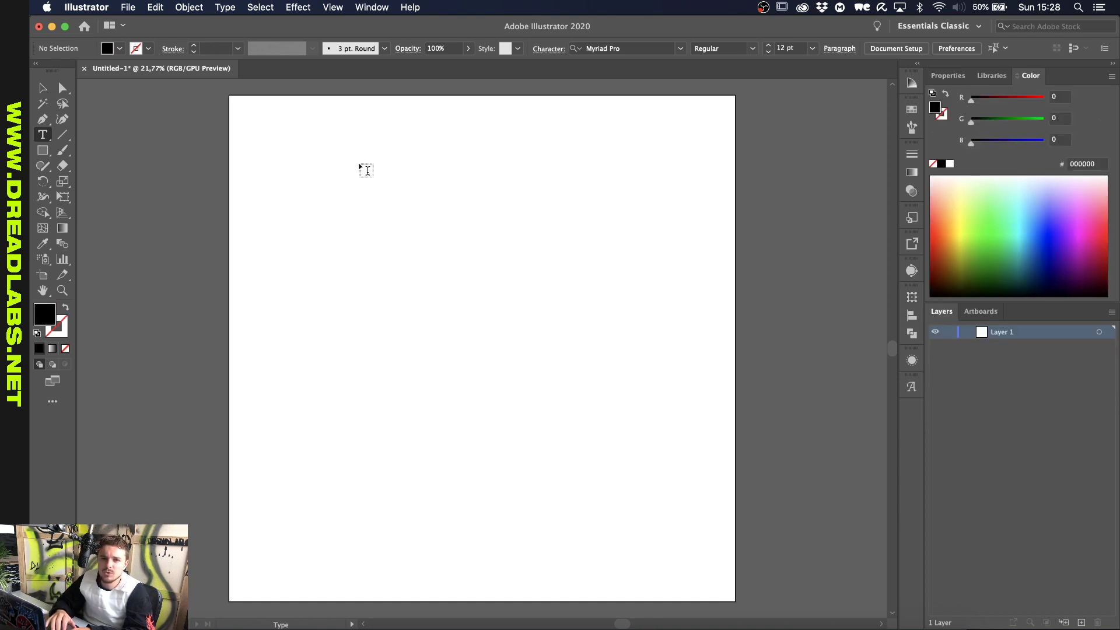
{"action": "left_click", "coordinate": [447, 169]}
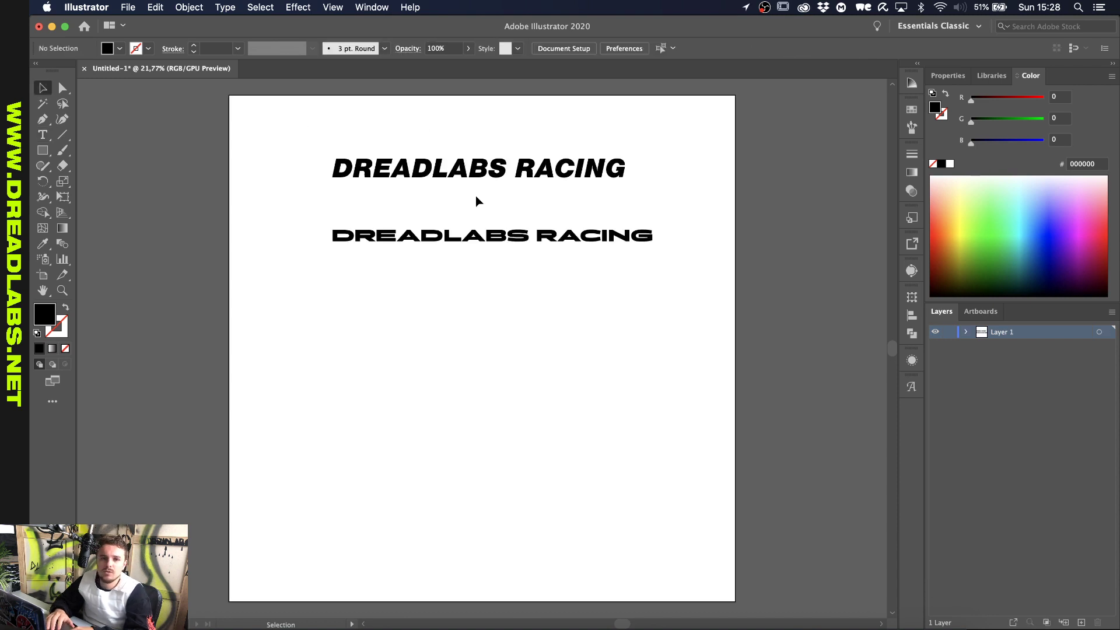
Compare the two text lines with the racing logos on the sticker sheet in Chrome
{"action": "scroll", "coordinate": [476, 197], "scroll_direction": "up", "scroll_amount": 7}
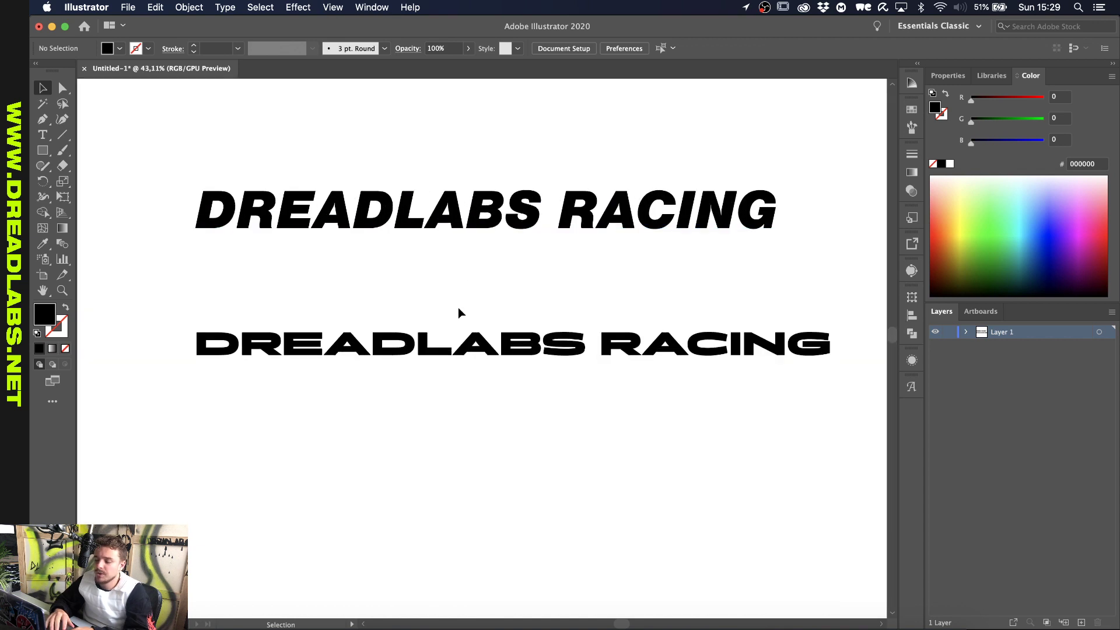
{"action": "scroll", "coordinate": [459, 313], "scroll_direction": "up", "scroll_amount": 1}
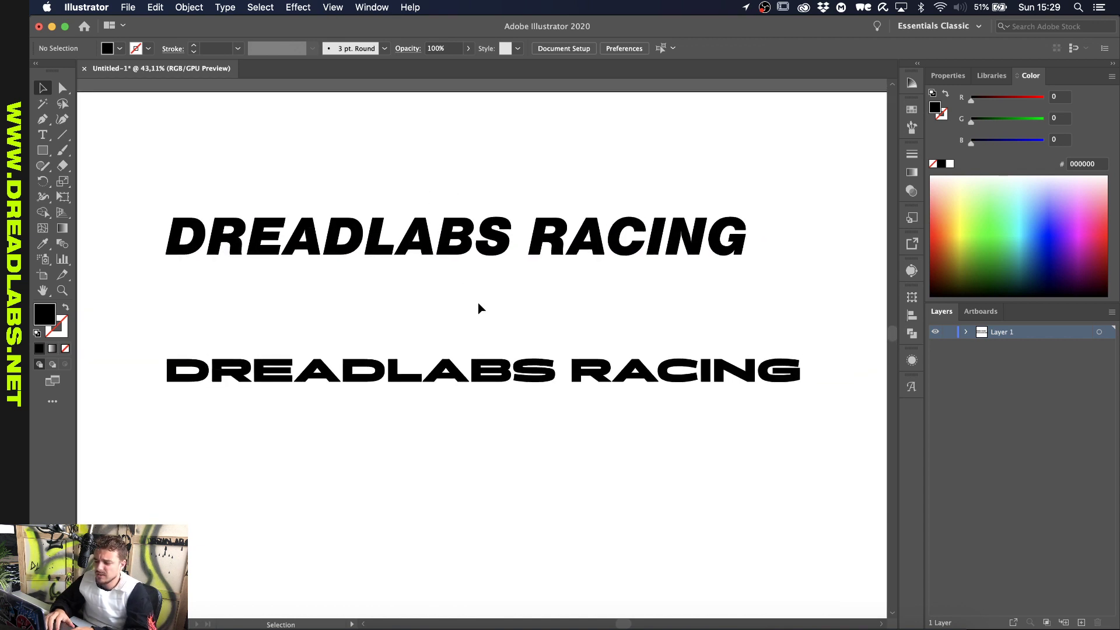
{"action": "left_click", "coordinate": [564, 625]}
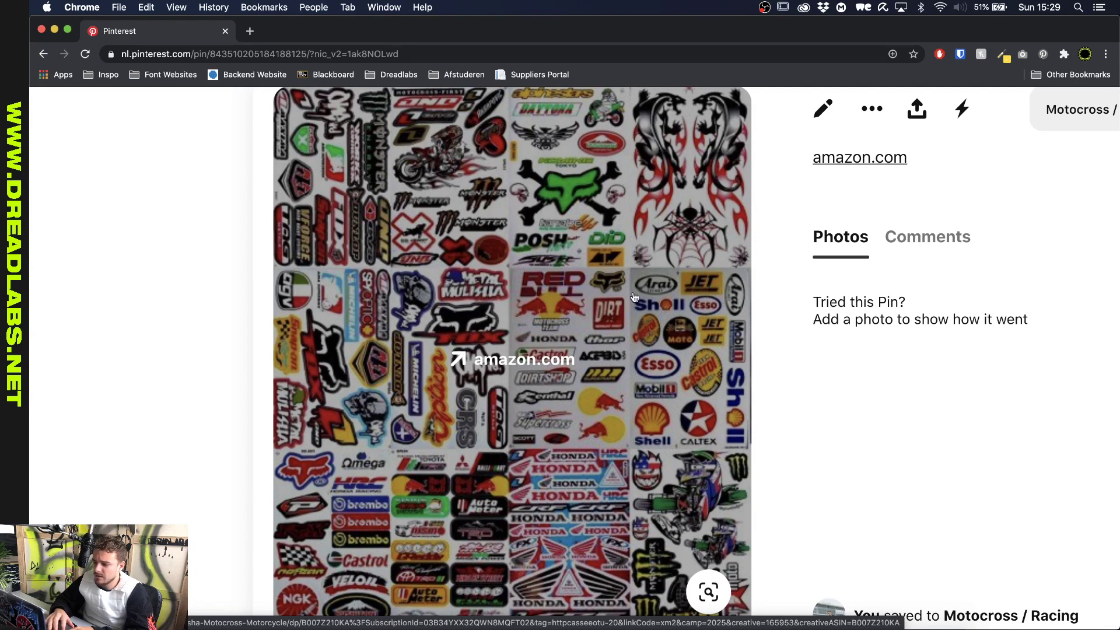
{"action": "scroll", "coordinate": [552, 371], "scroll_direction": "down", "scroll_amount": 3}
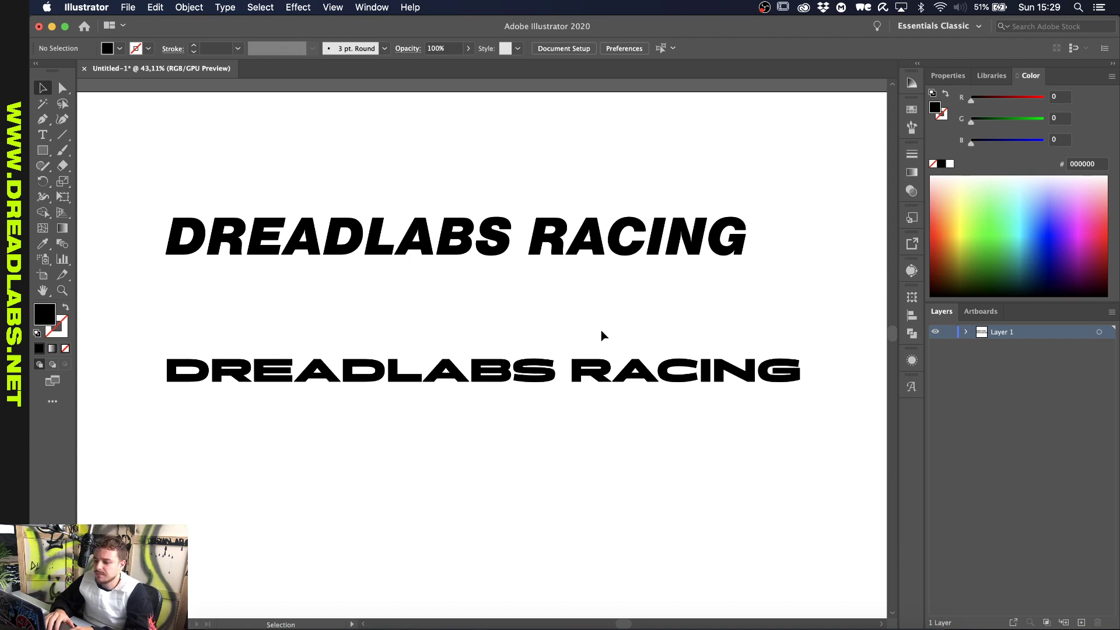
Convert both "DREADLABS RACING" text lines to outlines, first the wide lower one and then the italic upper one
{"action": "left_click", "coordinate": [540, 370]}
{"action": "right_click", "coordinate": [535, 370]}
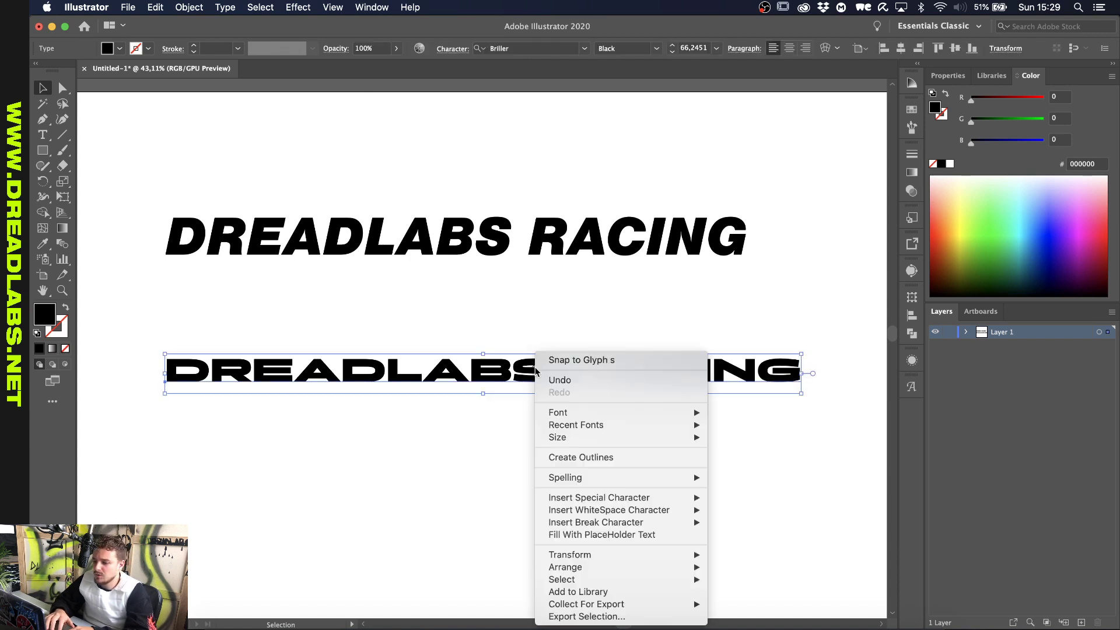
{"action": "left_click", "coordinate": [569, 458]}
{"action": "left_click", "coordinate": [461, 240]}
{"action": "right_click", "coordinate": [486, 236]}
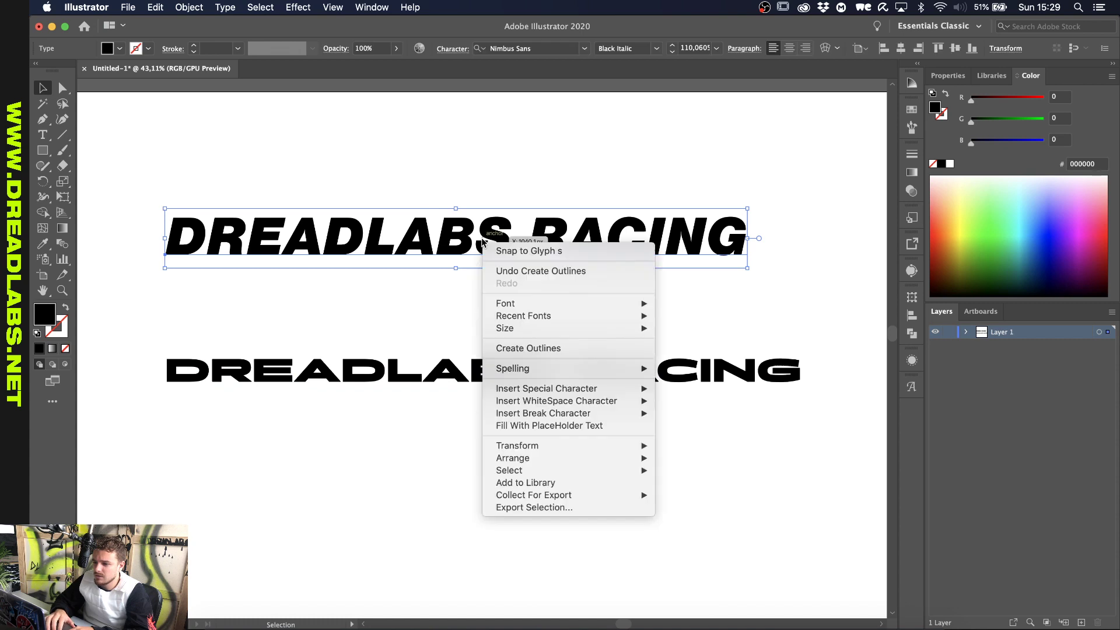
{"action": "left_click", "coordinate": [514, 348]}
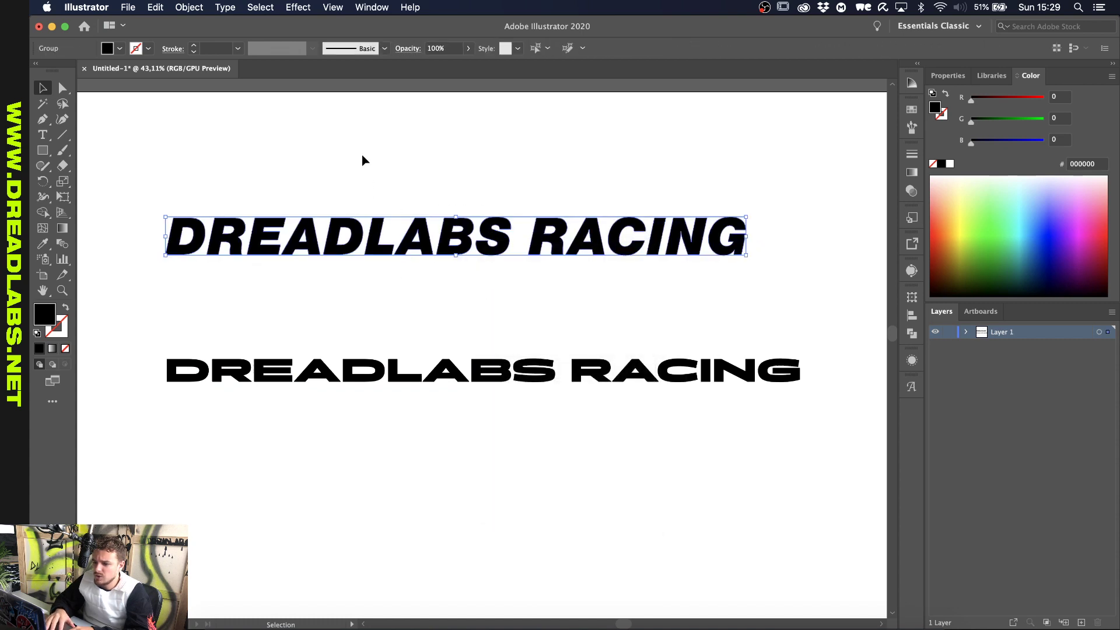
{"action": "key", "text": "super+shift+o"}
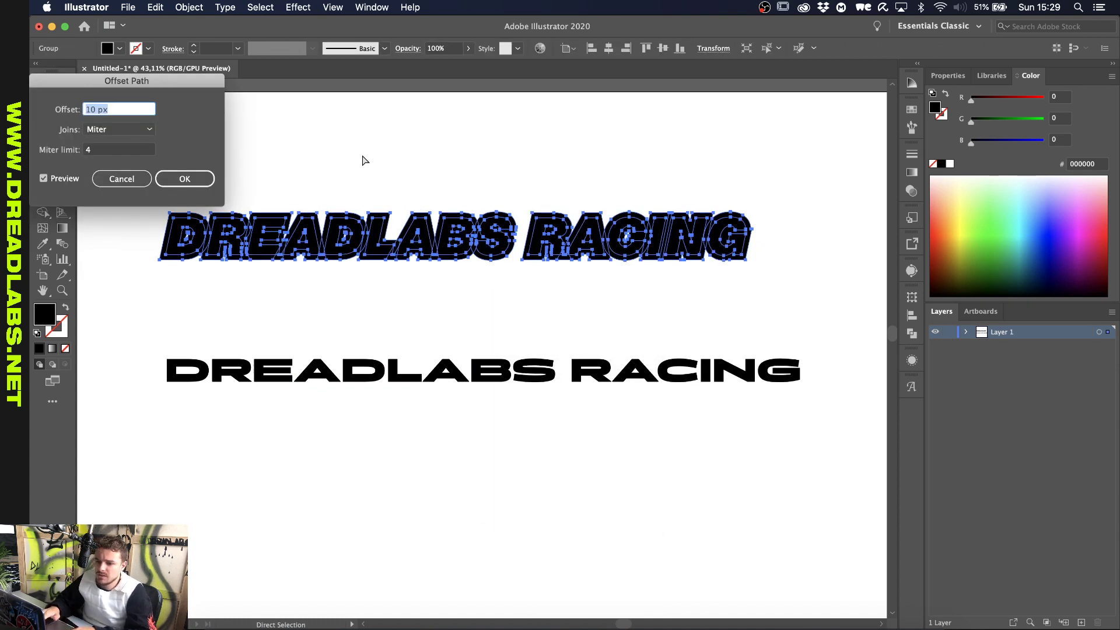
{"action": "left_click", "coordinate": [145, 178]}
{"action": "key", "text": "v"}
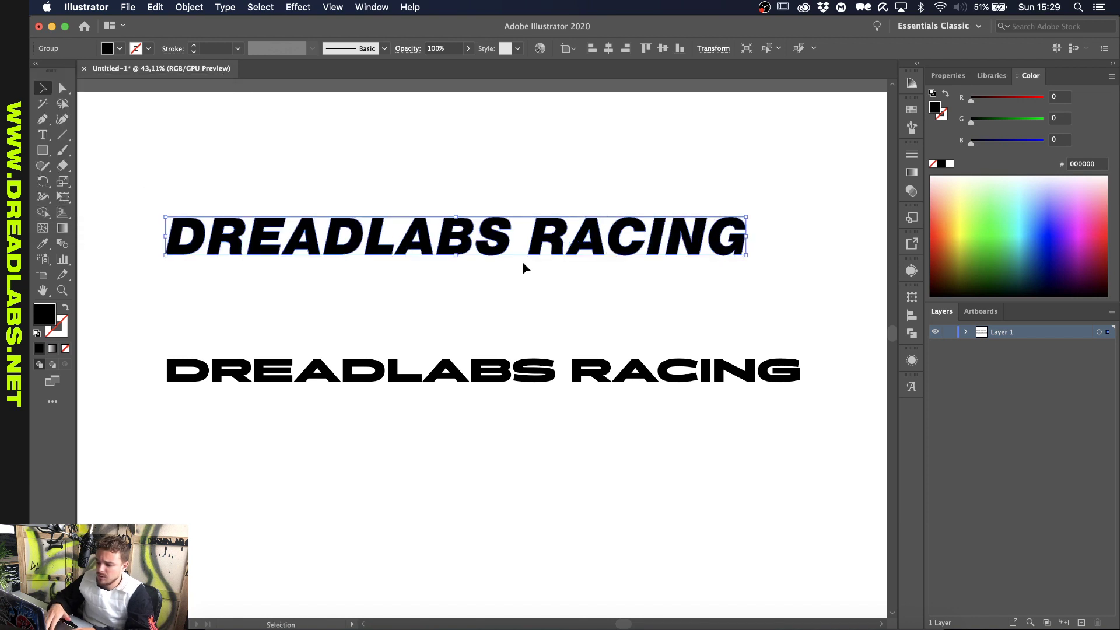
Combine all outlined letters of the upper italic "DREADLABS RACING" line into one compound path
{"action": "key", "text": "a"}
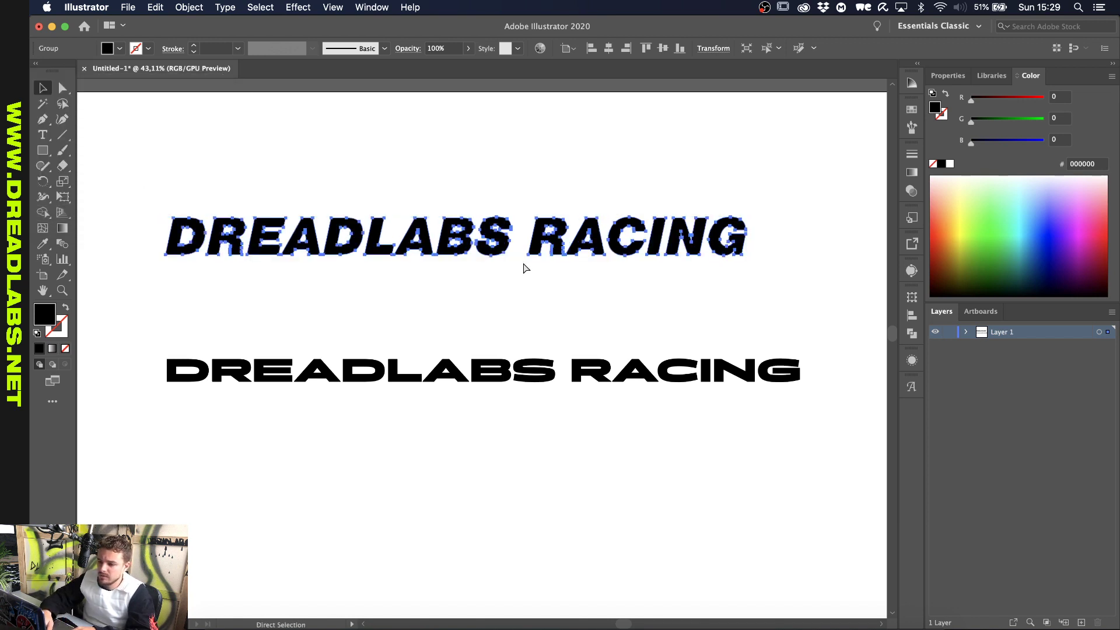
{"action": "key", "text": "ctrl+8"}
{"action": "key", "text": "v"}
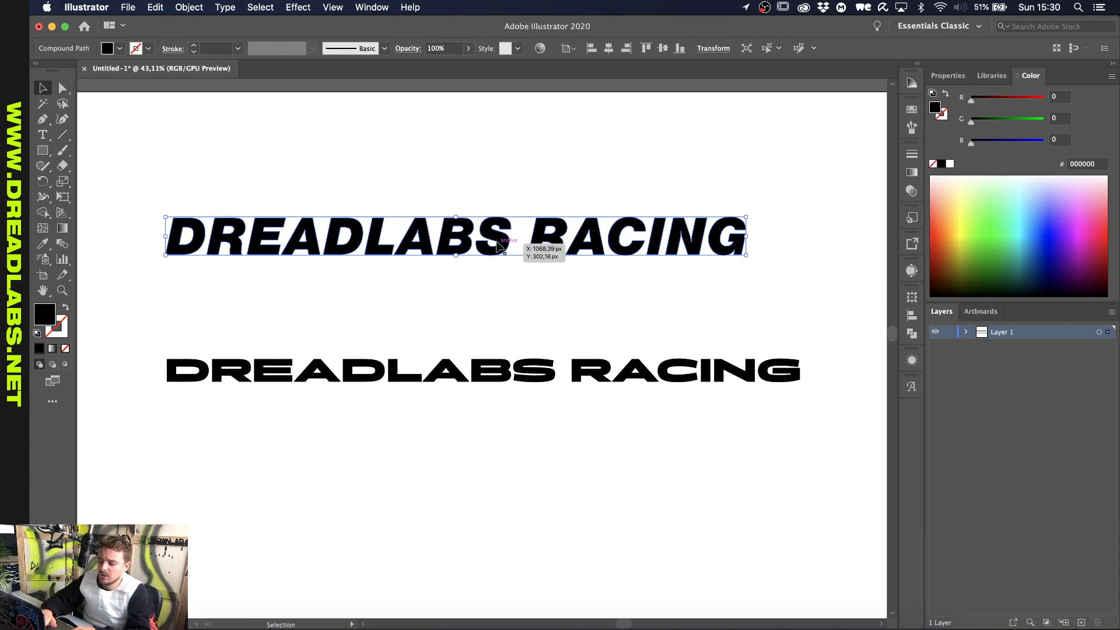
Apply Offset Path to the italic lettering with a 10 px offset, Miter joins and a miter limit of 4
{"action": "left_click", "coordinate": [189, 7]}
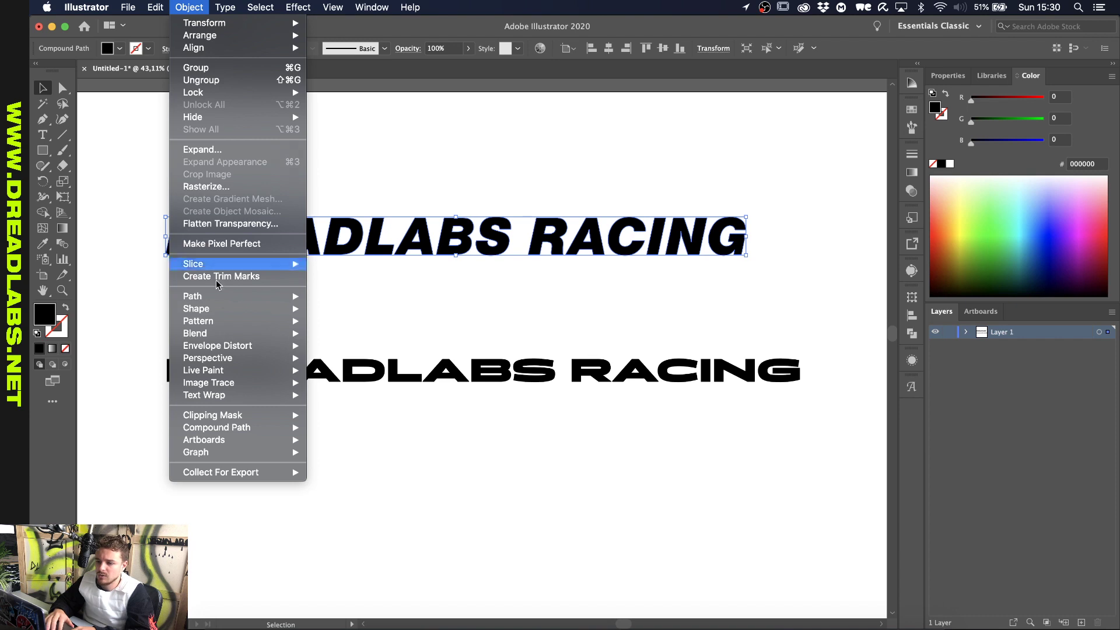
{"action": "mouse_move", "coordinate": [220, 301]}
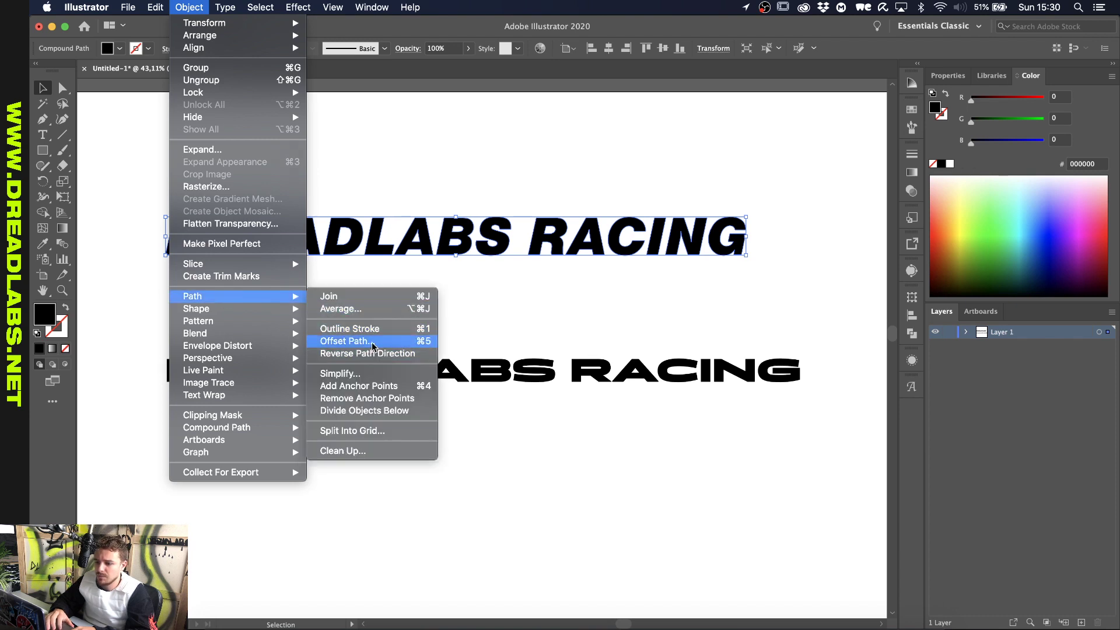
{"action": "left_click", "coordinate": [415, 345]}
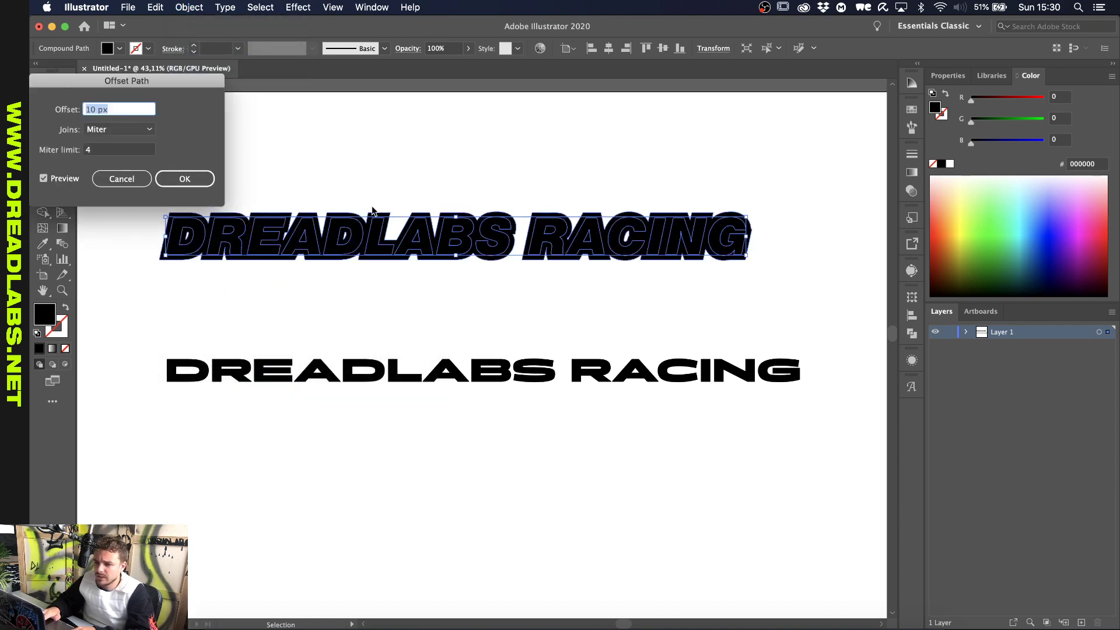
{"action": "left_click", "coordinate": [181, 178]}
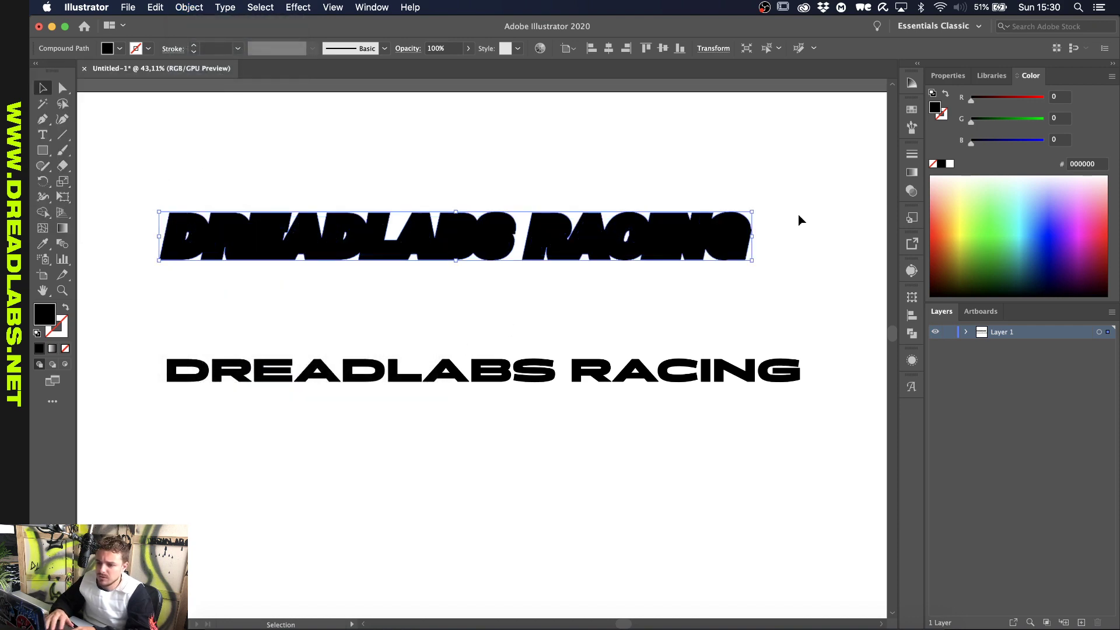
Fill the original italic lettering's compound path with red f90000, leaving the offset copy behind it black
{"action": "left_click", "coordinate": [967, 333]}
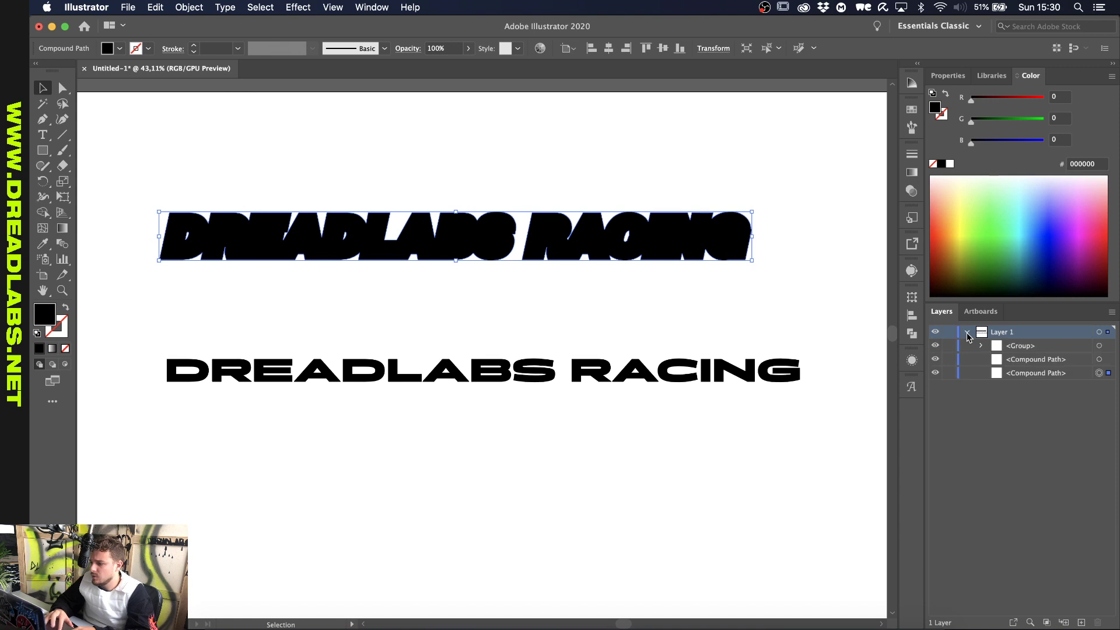
{"action": "left_click", "coordinate": [1099, 359]}
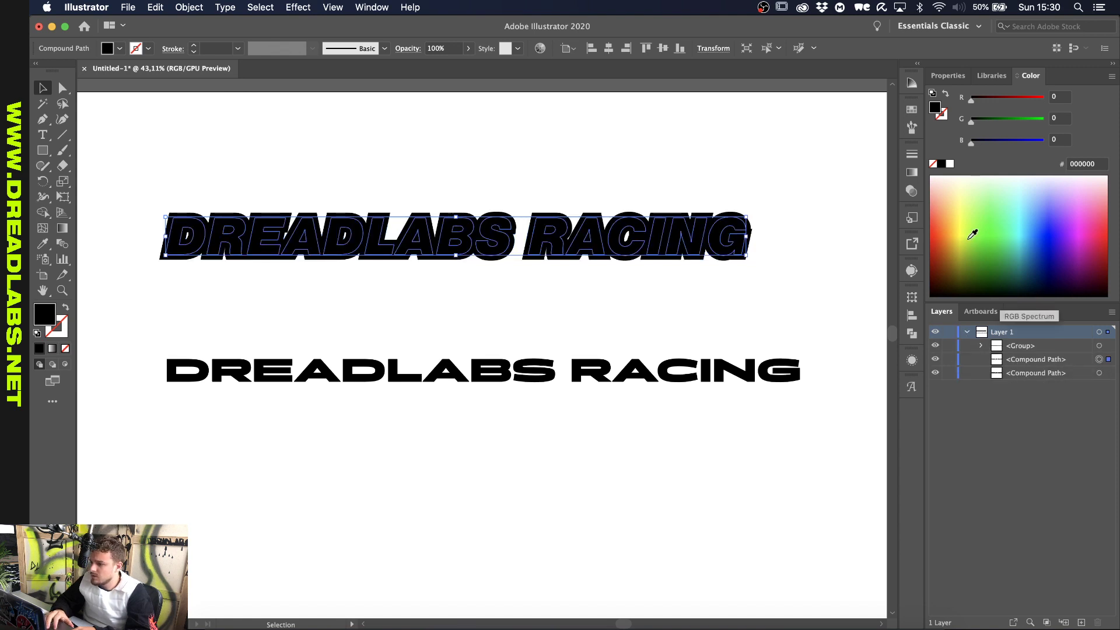
{"action": "left_click", "coordinate": [933, 236]}
{"action": "left_click", "coordinate": [560, 346]}
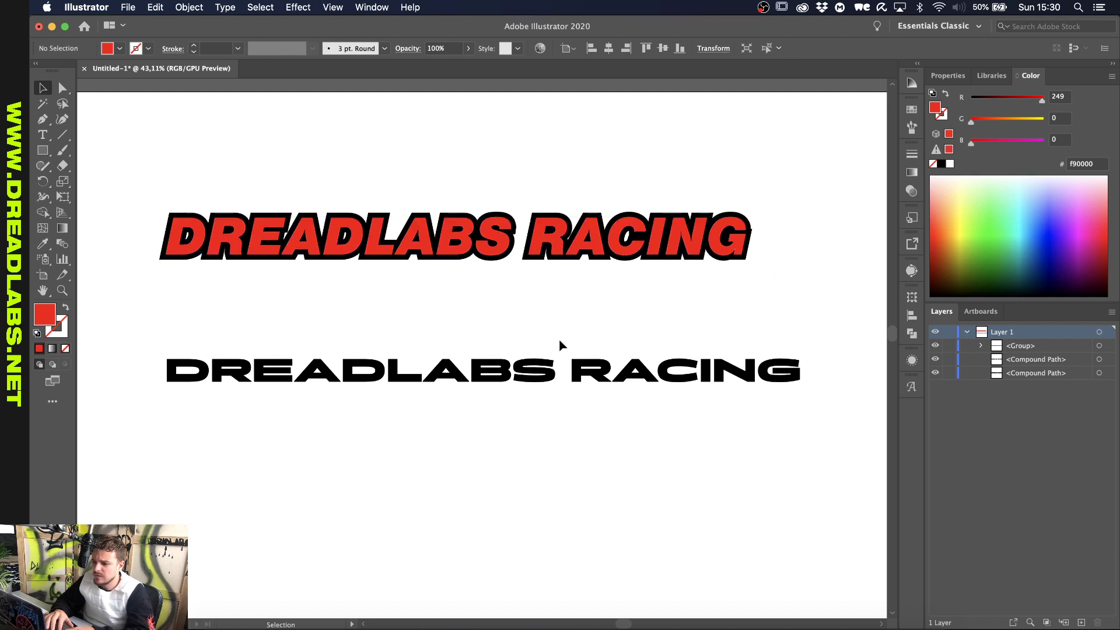
Offset the black outline path behind the red lettering by another 10 px with Miter joins and a miter limit of 4
{"action": "scroll", "coordinate": [464, 289], "scroll_direction": "up", "scroll_amount": 3}
{"action": "scroll", "coordinate": [464, 289], "scroll_direction": "down", "scroll_amount": 2}
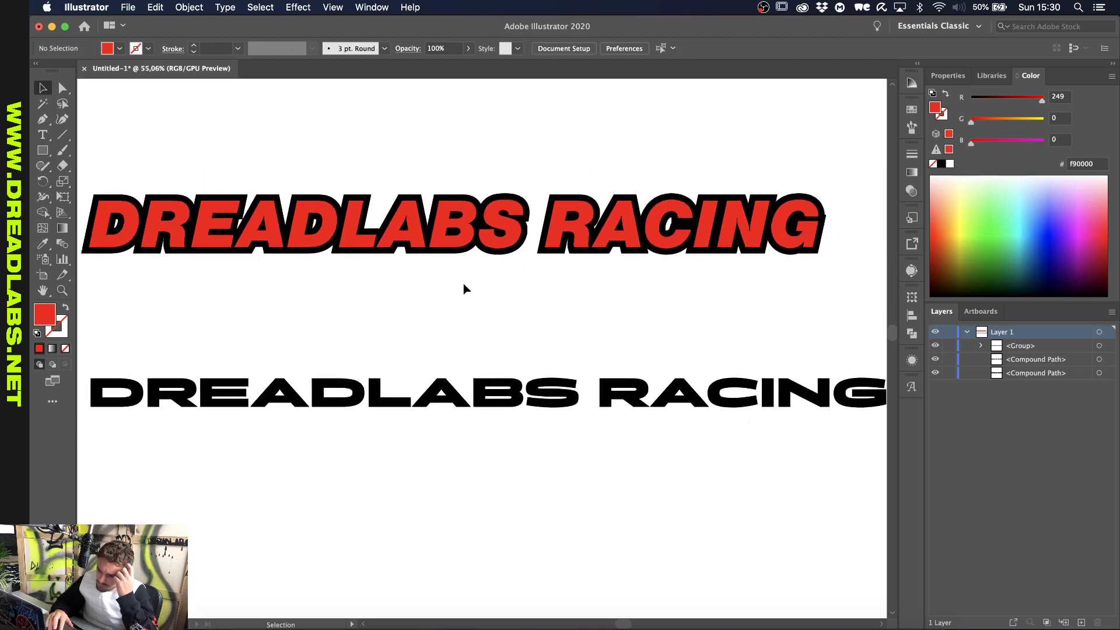
{"action": "scroll", "coordinate": [464, 289], "scroll_direction": "up", "scroll_amount": 1}
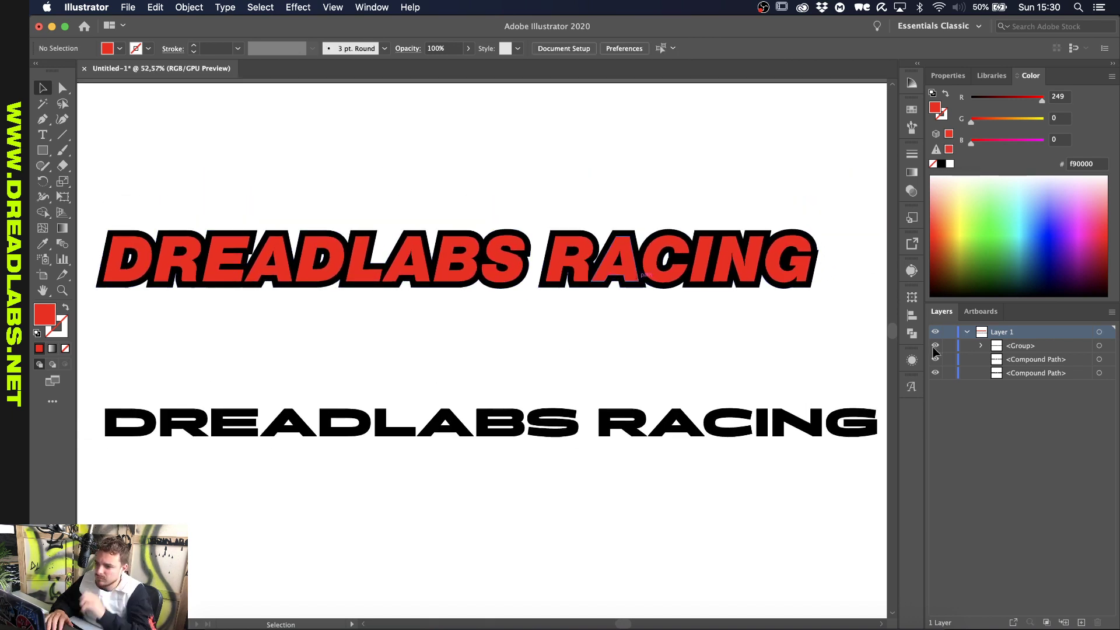
{"action": "left_click", "coordinate": [1100, 373]}
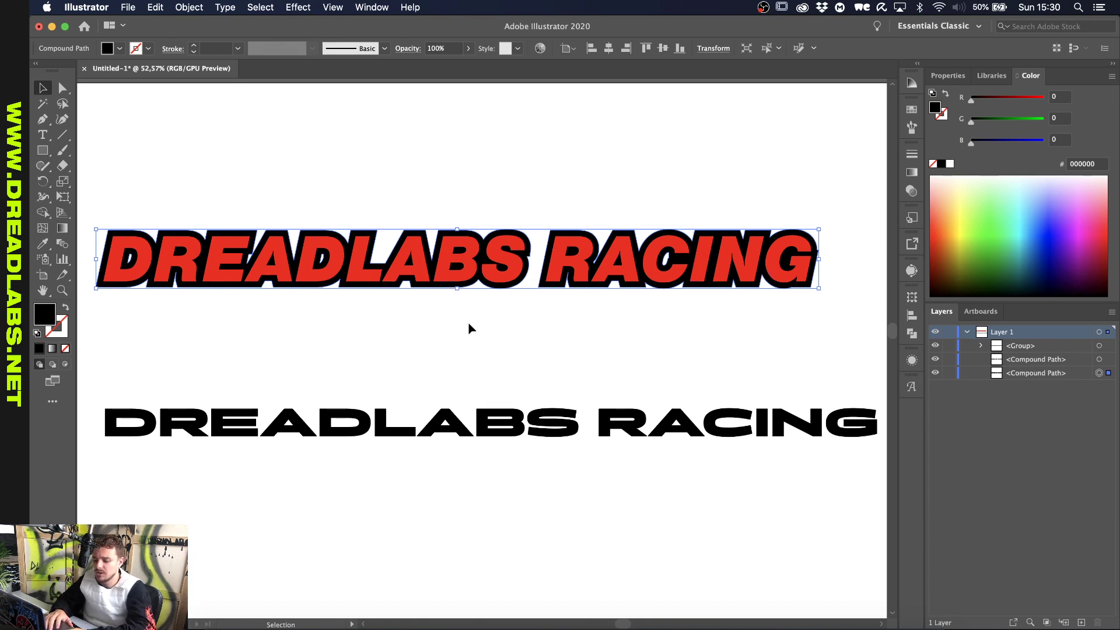
{"action": "key", "text": "alt+super+o"}
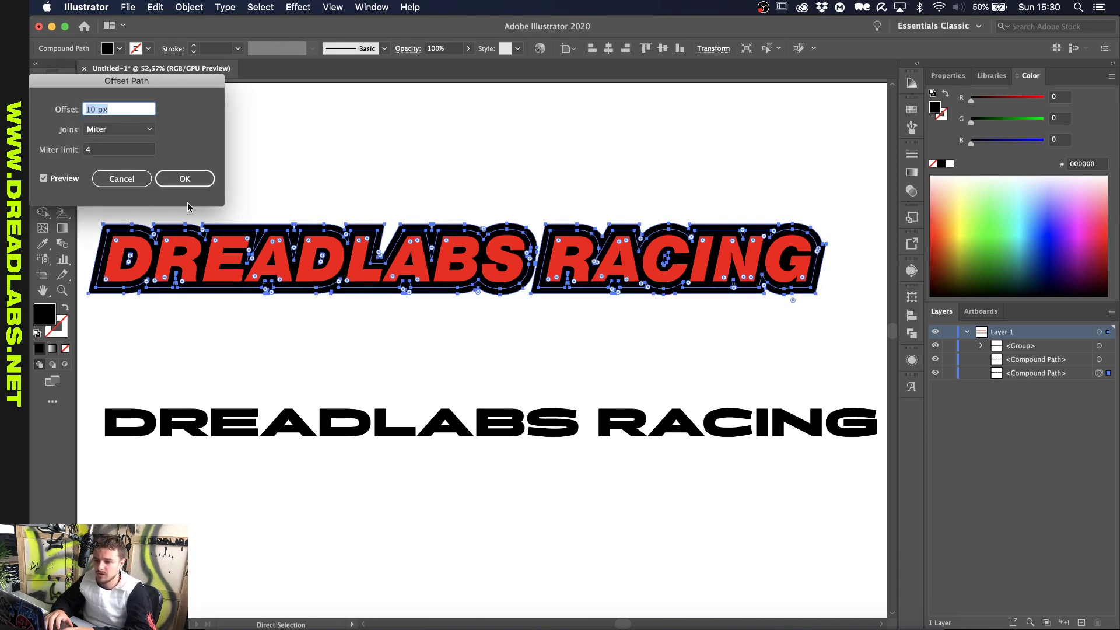
{"action": "left_click", "coordinate": [171, 185]}
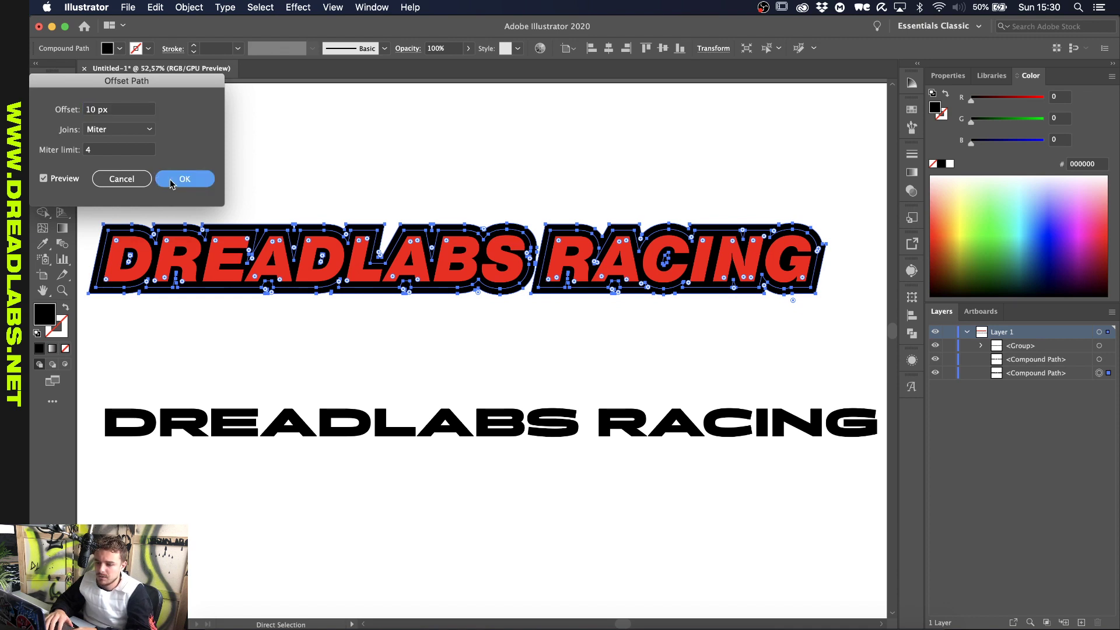
Offset the outermost outline by another 10 px with Miter joins and limit 4, and fill the outline in front of it white ffffff
{"action": "key", "text": "super+alt+o"}
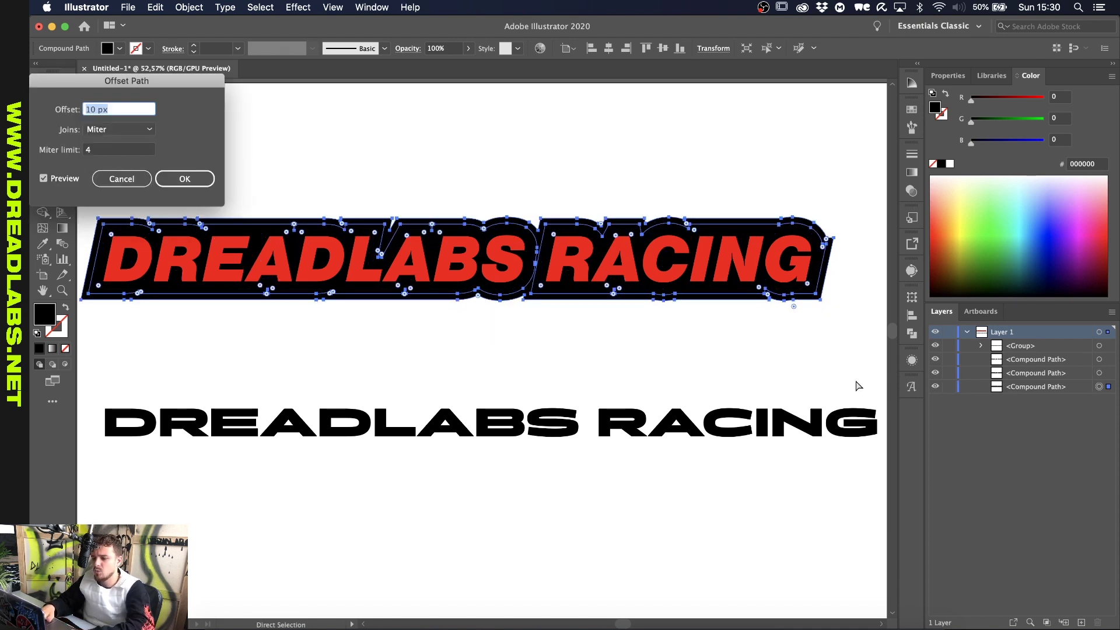
{"action": "key", "text": "Return"}
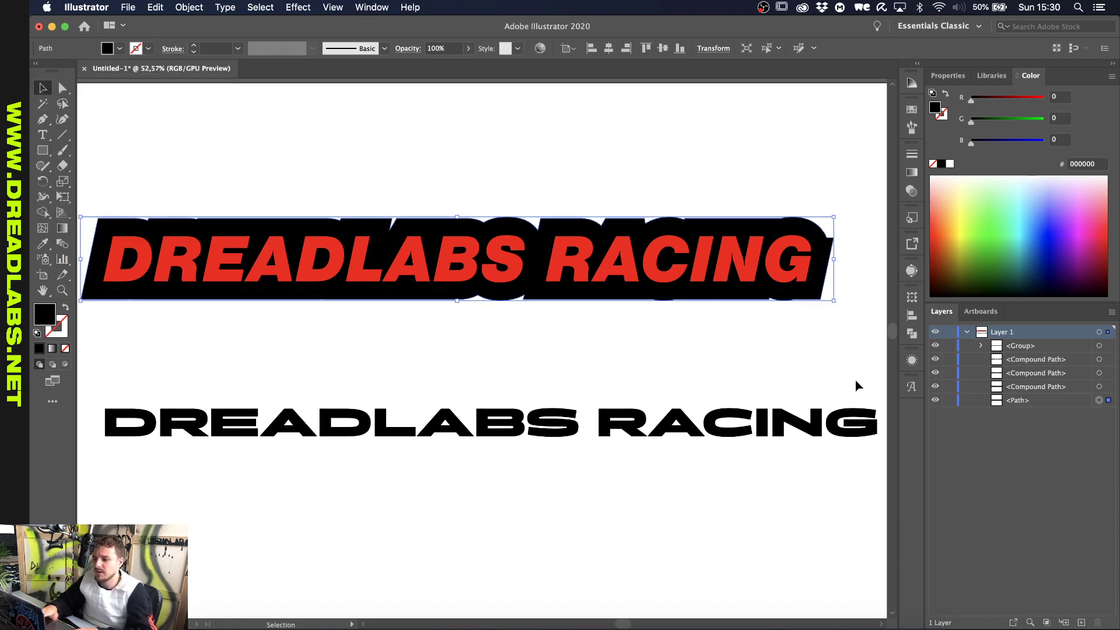
{"action": "left_click", "coordinate": [1108, 387]}
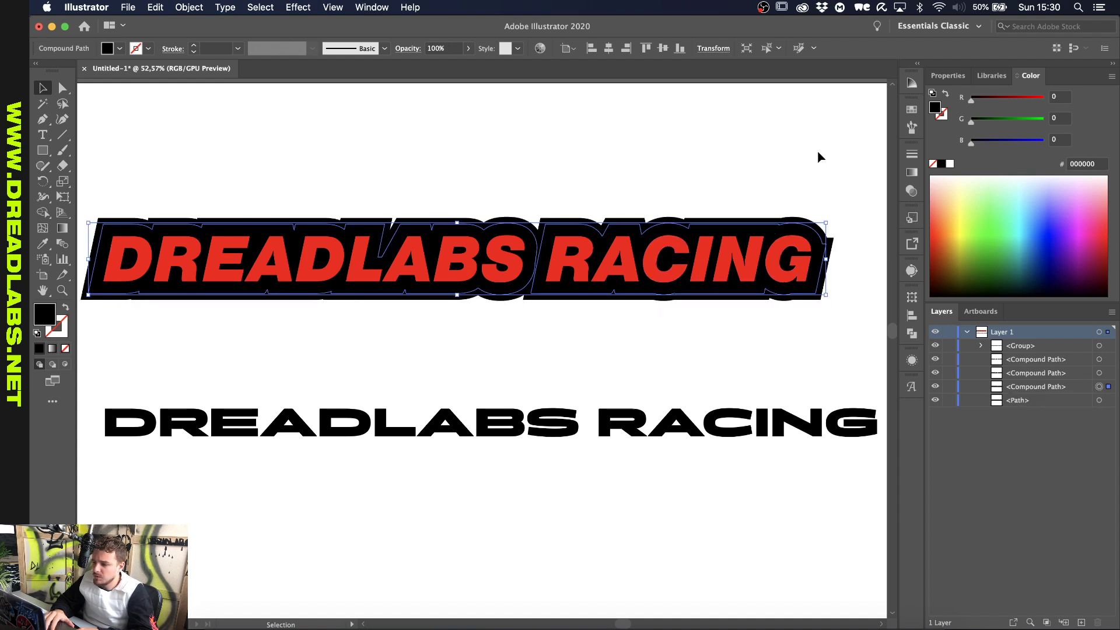
{"action": "left_click", "coordinate": [947, 182]}
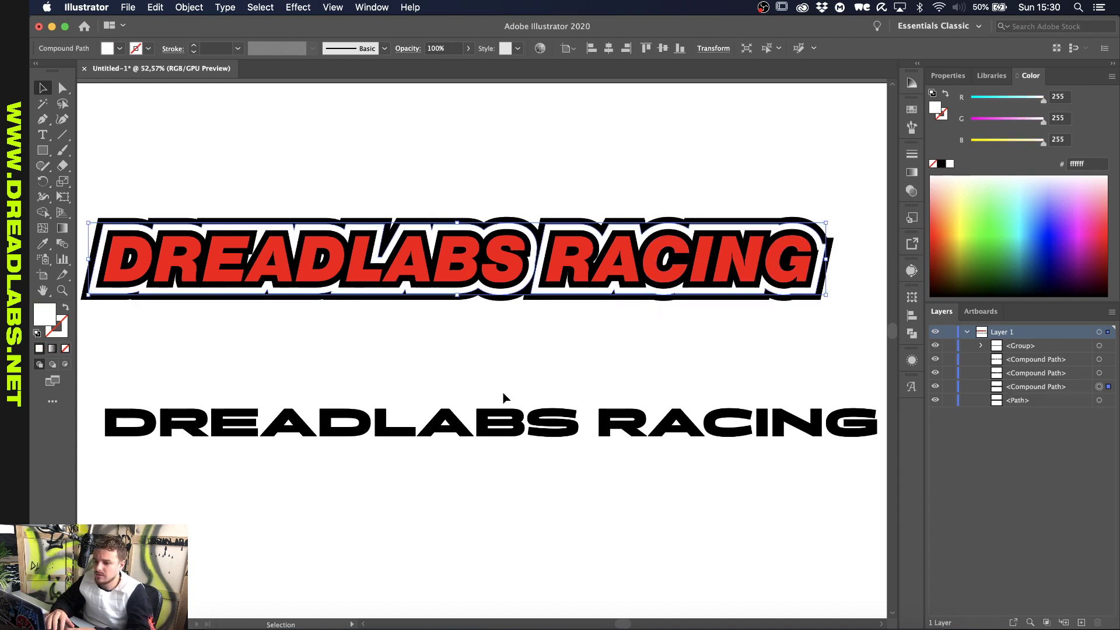
{"action": "left_click", "coordinate": [503, 393]}
{"action": "scroll", "coordinate": [503, 394], "scroll_direction": "down", "scroll_amount": 4}
{"action": "scroll", "coordinate": [503, 393], "scroll_direction": "up", "scroll_amount": 1}
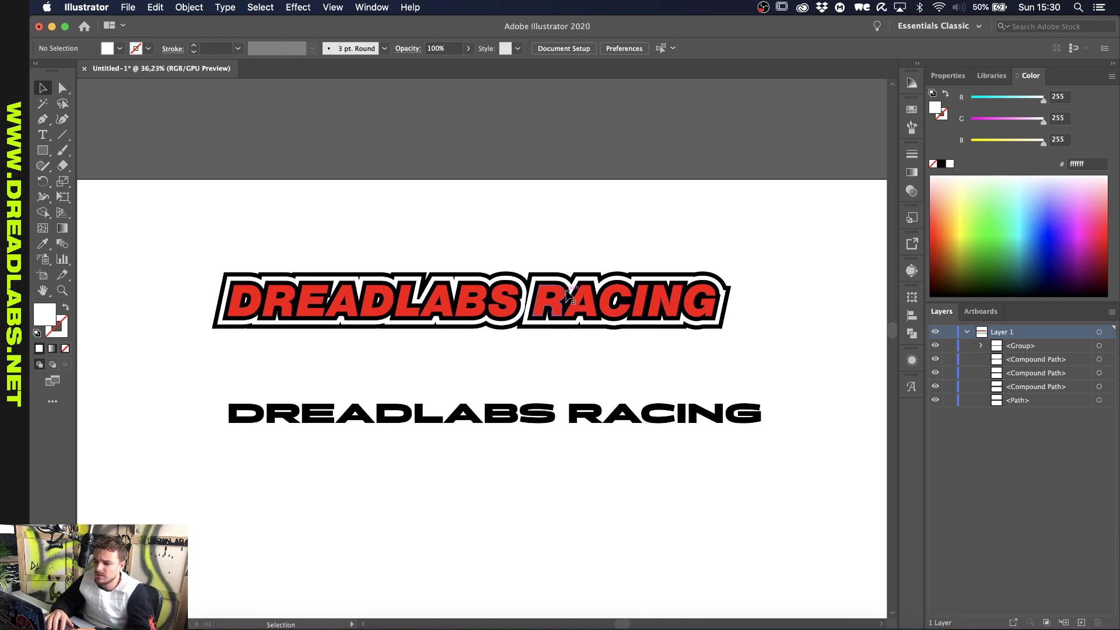
Group the red upper lettering together with all its outline layers
{"action": "scroll", "coordinate": [568, 296], "scroll_direction": "up", "scroll_amount": 2}
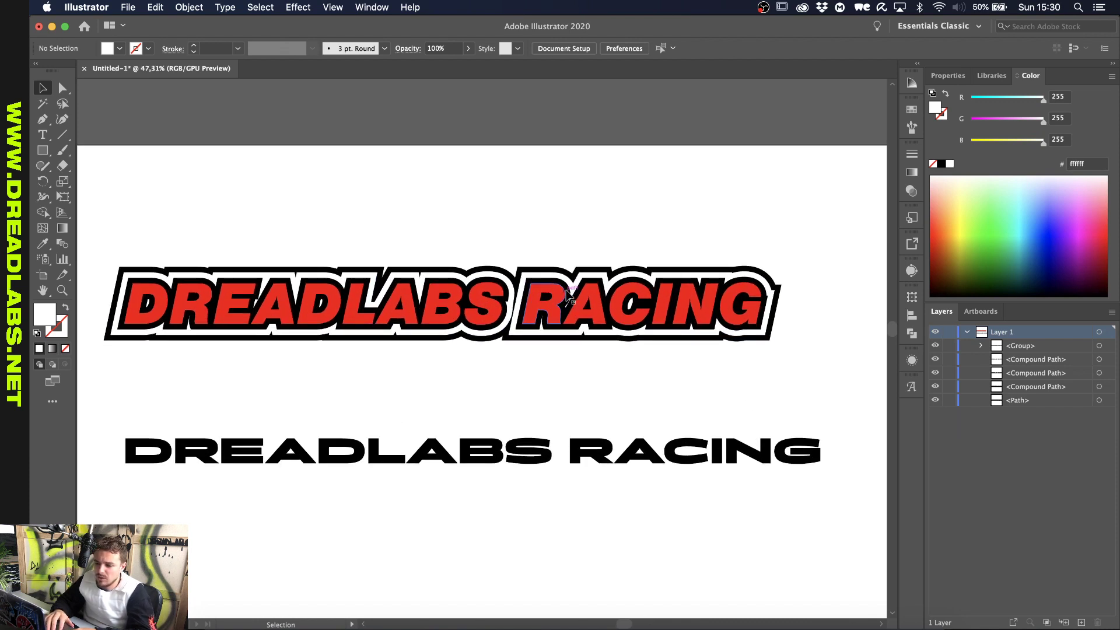
{"action": "left_click_drag", "start_coordinate": [690, 202], "coordinate": [457, 370]}
{"action": "key", "text": "super+g"}
{"action": "left_click", "coordinate": [446, 383]}
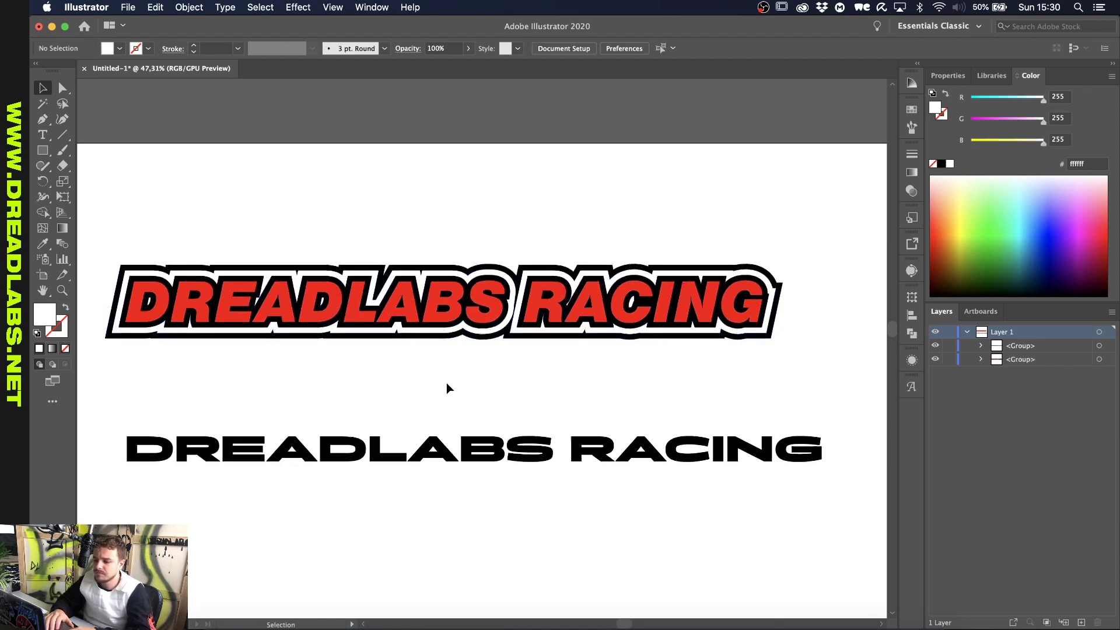
Shear the lower, wide "DREADLABS RACING" lettering by 39° along the horizontal axis
{"action": "scroll", "coordinate": [446, 383], "scroll_direction": "down", "scroll_amount": 2}
{"action": "left_click_drag", "start_coordinate": [615, 301], "coordinate": [478, 448]}
{"action": "scroll", "coordinate": [505, 392], "scroll_direction": "up", "scroll_amount": 2}
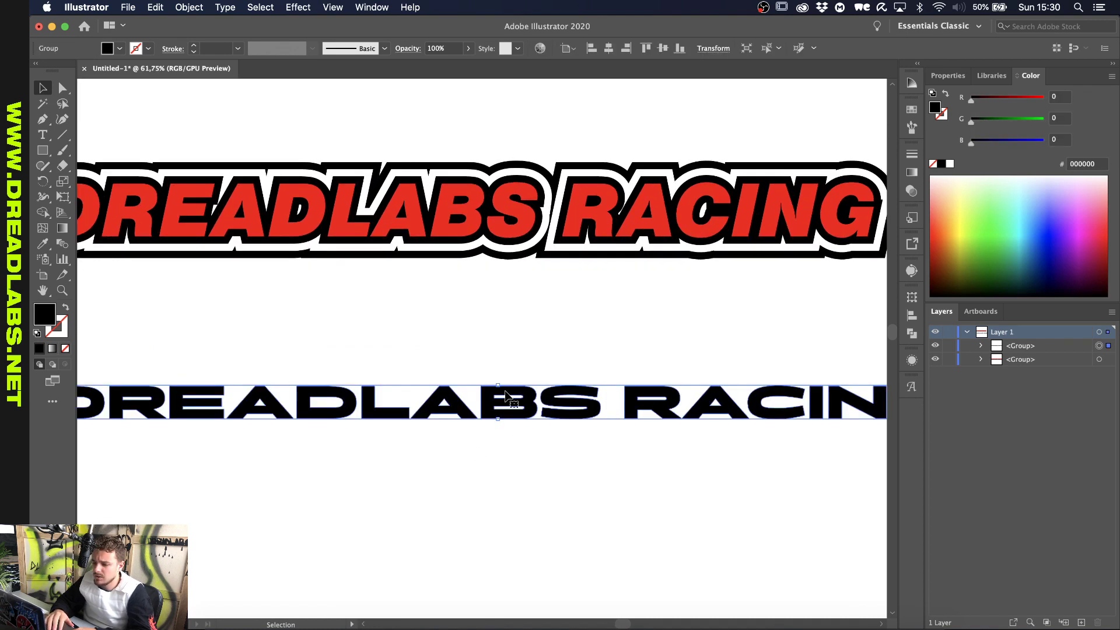
{"action": "scroll", "coordinate": [531, 365], "scroll_direction": "down", "scroll_amount": 1}
{"action": "right_click", "coordinate": [541, 357]}
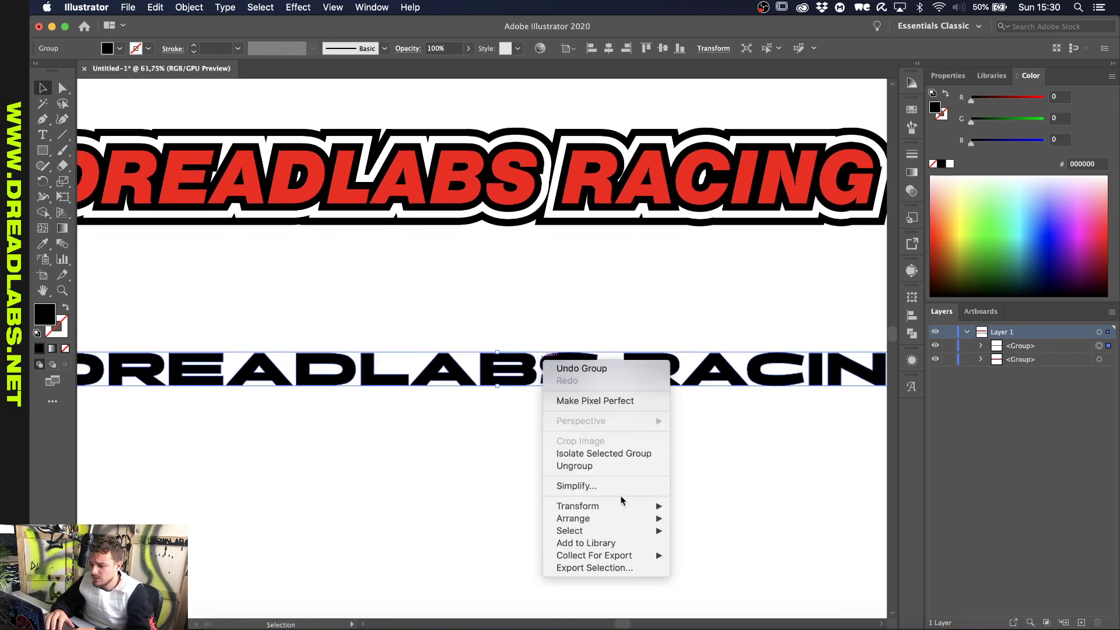
{"action": "mouse_move", "coordinate": [622, 506]}
{"action": "left_click", "coordinate": [700, 575]}
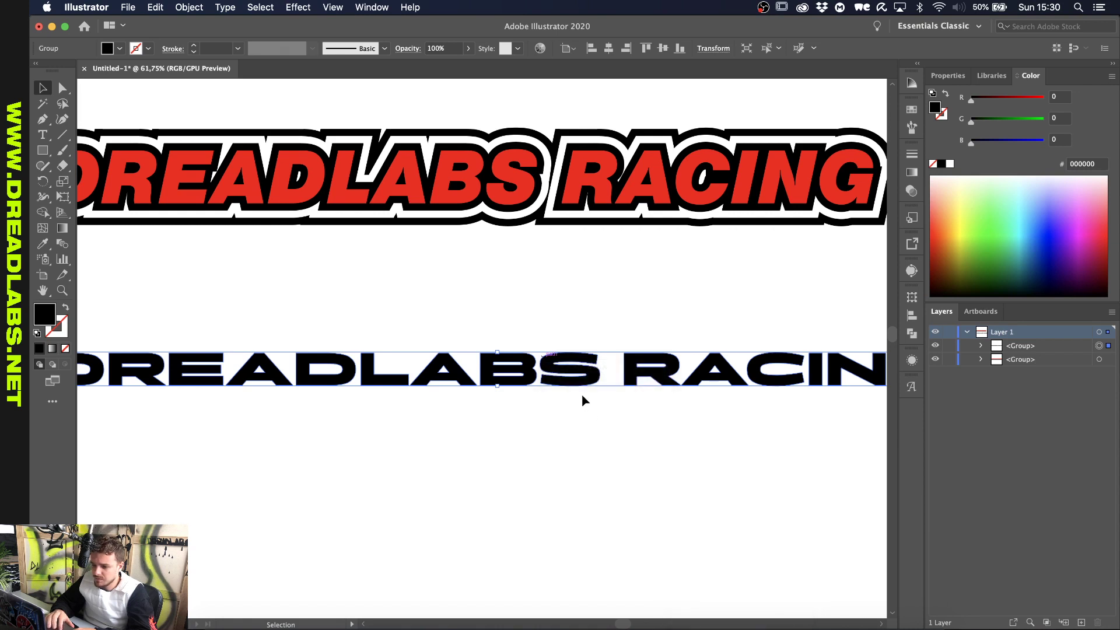
{"action": "type", "text": "50"}
{"action": "key", "text": "Tab"}
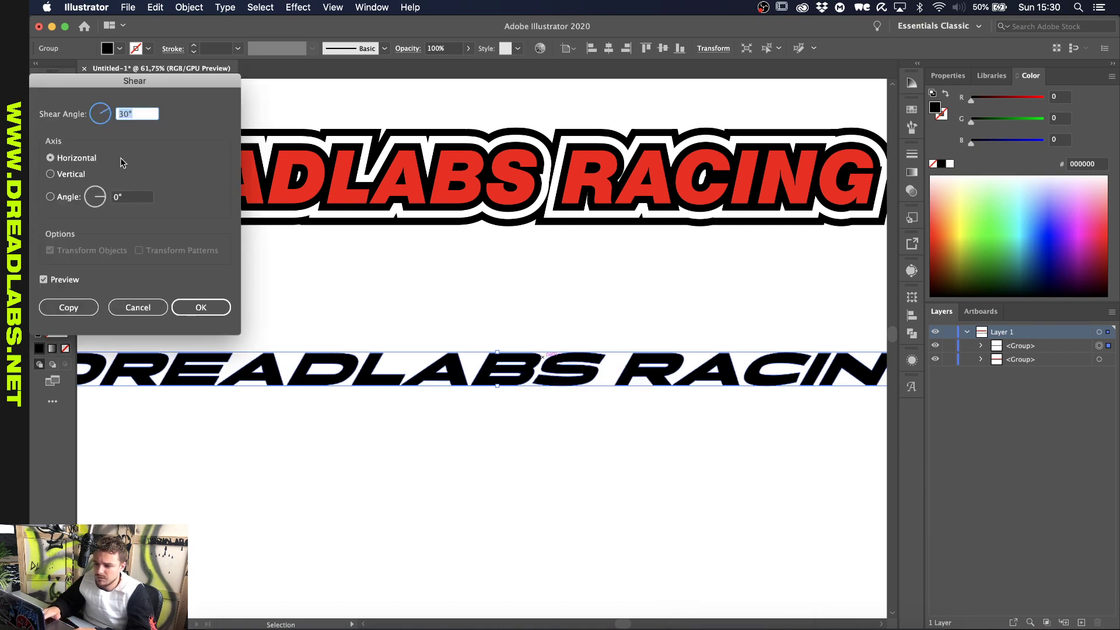
{"action": "type", "text": "36"}
{"action": "key", "text": "Tab"}
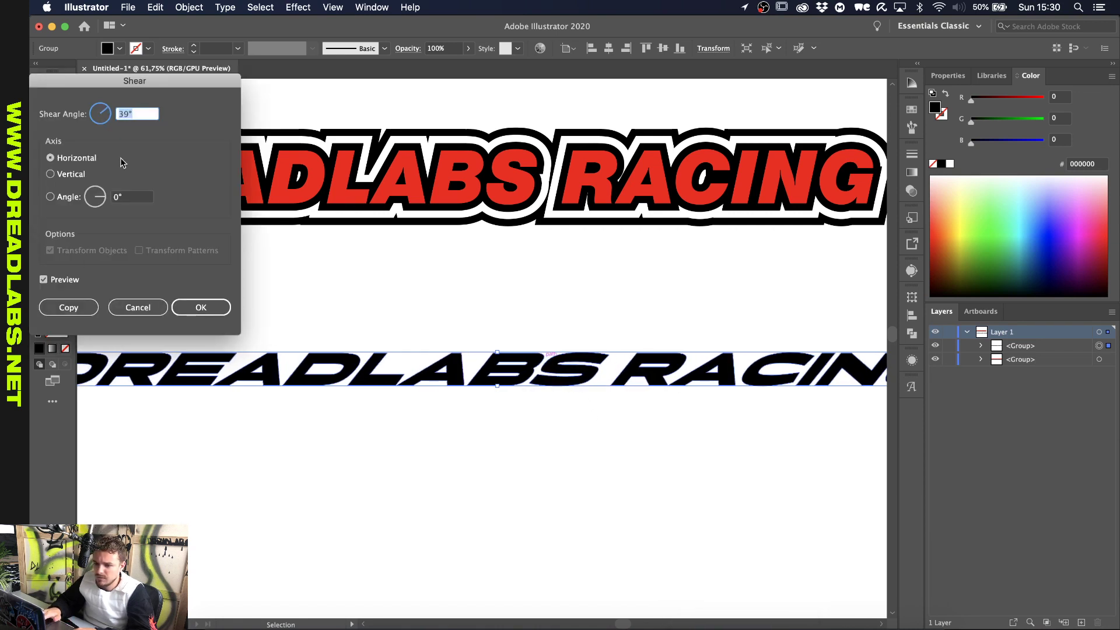
{"action": "left_click", "coordinate": [199, 306]}
{"action": "scroll", "coordinate": [390, 302], "scroll_direction": "down", "scroll_amount": 3}
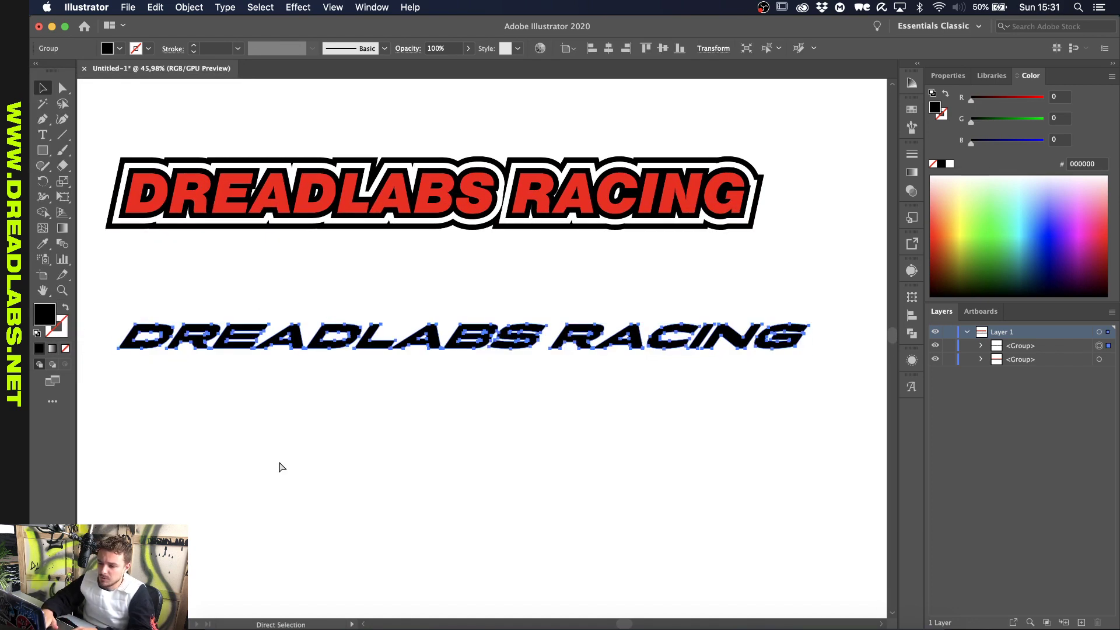
Combine all letters of the sheared lower line into one compound path
{"action": "key", "text": "a"}
{"action": "key", "text": "v"}
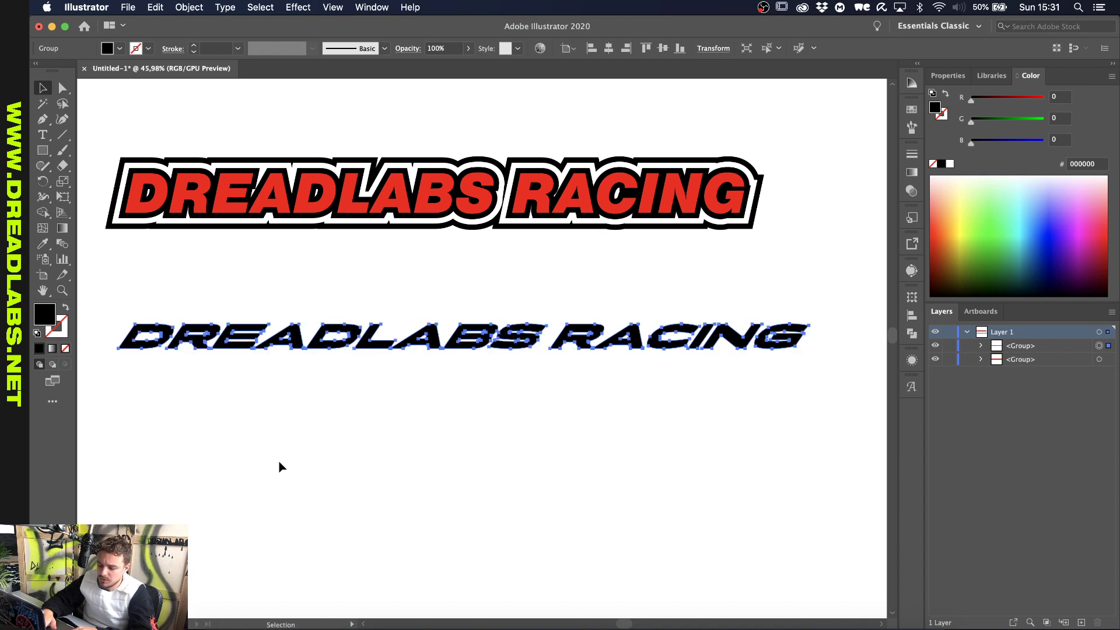
{"action": "key", "text": "super+8"}
{"action": "left_click_drag", "start_coordinate": [1030, 236], "coordinate": [935, 295]}
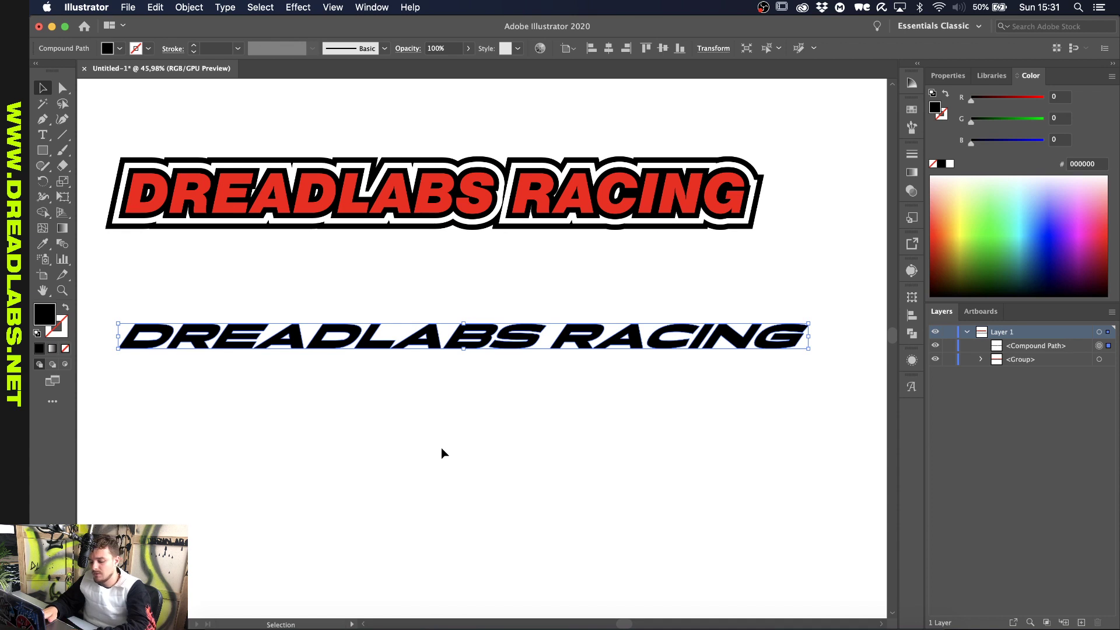
Apply Offset Path to the lower lettering with a 10 px offset, Miter joins and a miter limit of 4
{"action": "key", "text": "alt+super+o"}
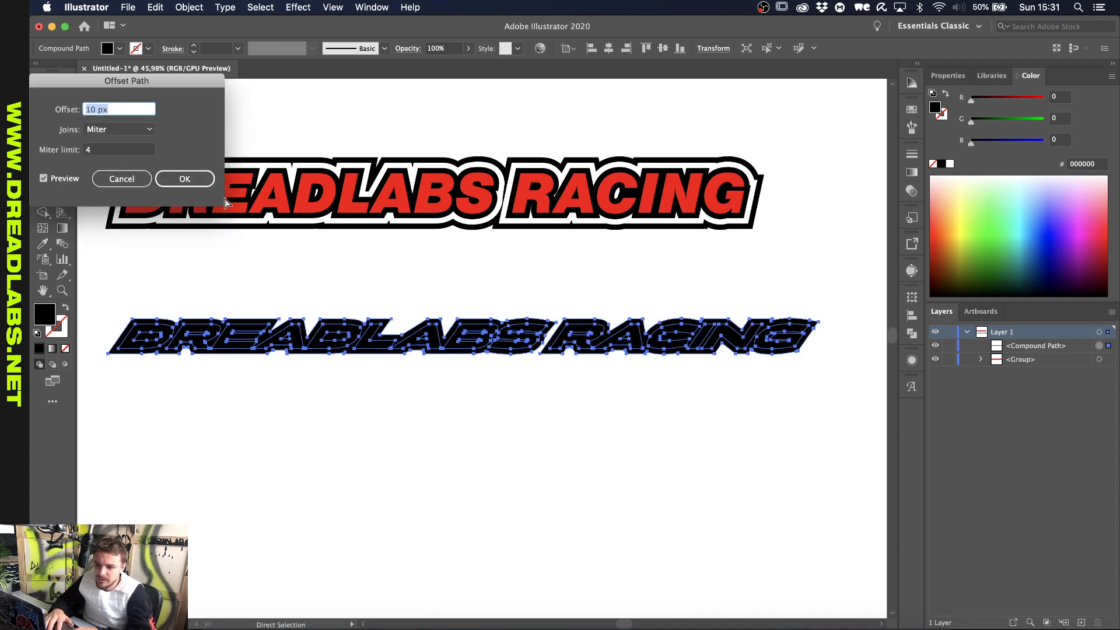
{"action": "left_click", "coordinate": [199, 186]}
{"action": "key", "text": "v"}
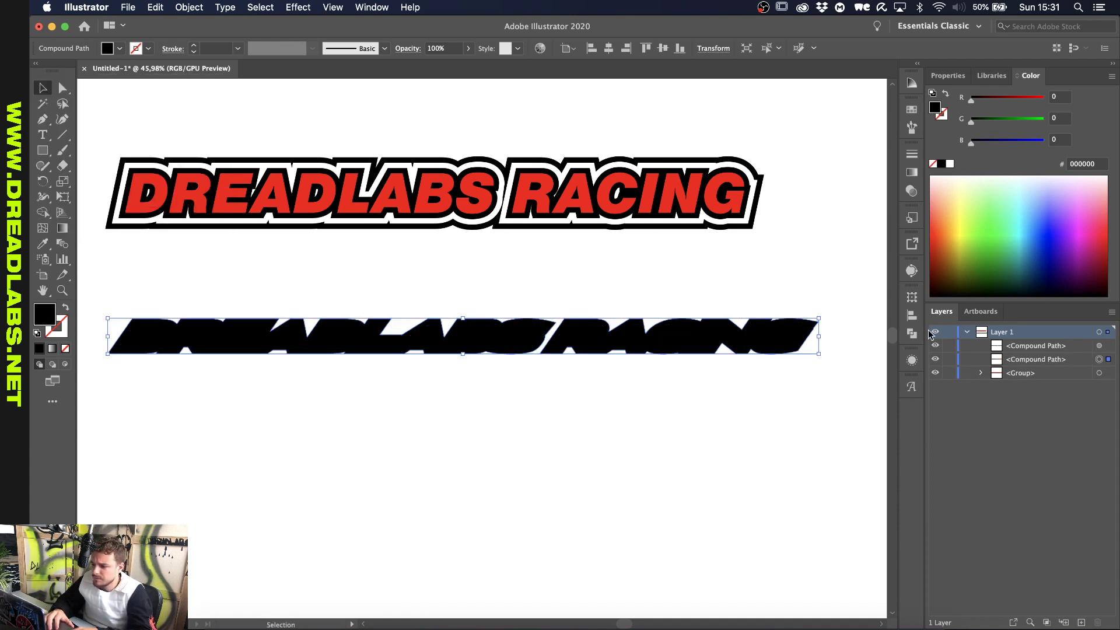
Fill the original lower lettering with a linear gradient at 90° and set its starting color stop to red ed1c24
{"action": "left_click", "coordinate": [1099, 345]}
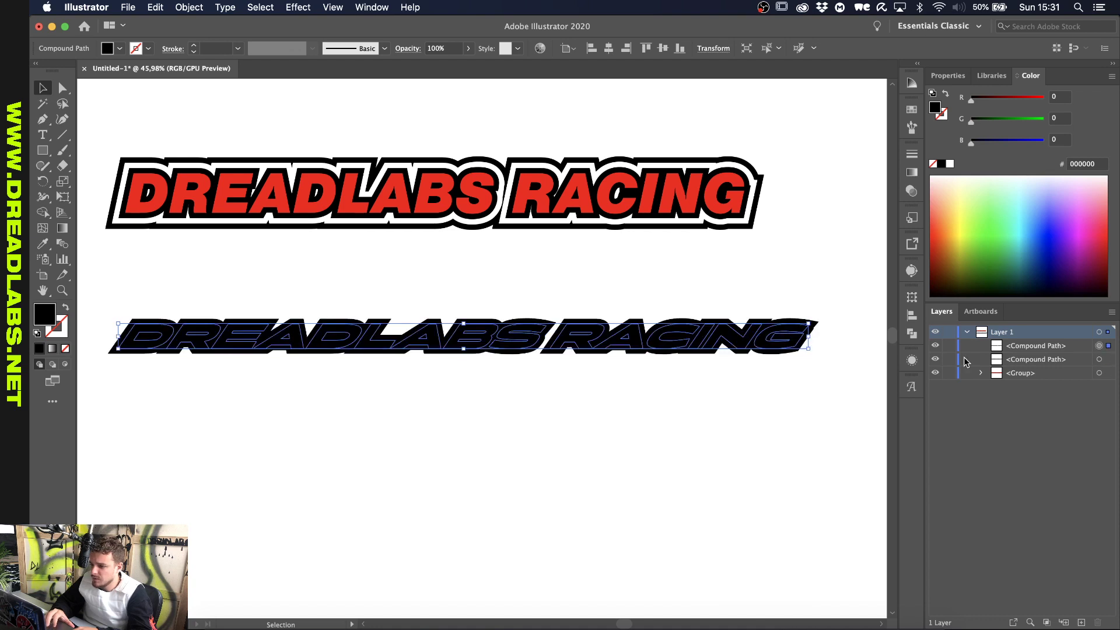
{"action": "left_click", "coordinate": [52, 349]}
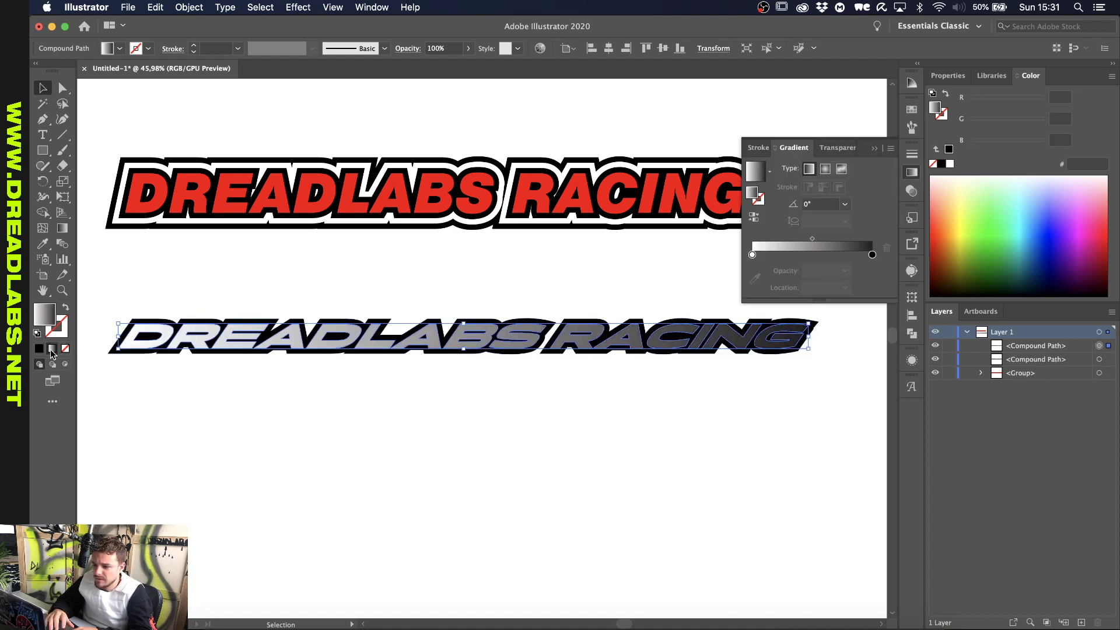
{"action": "left_click", "coordinate": [845, 204]}
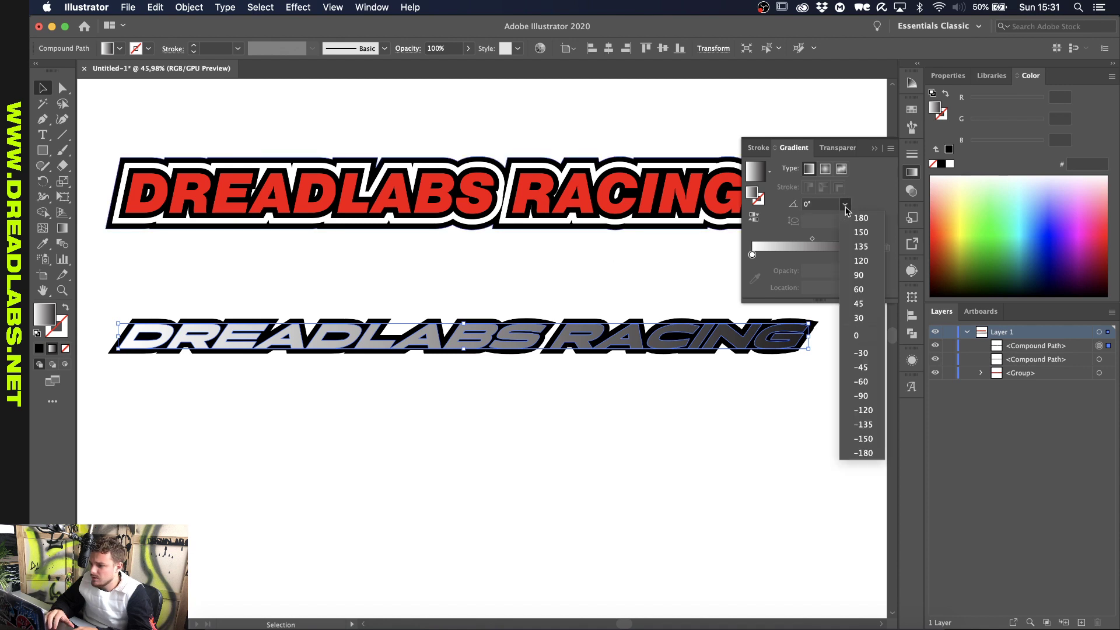
{"action": "left_click", "coordinate": [867, 278]}
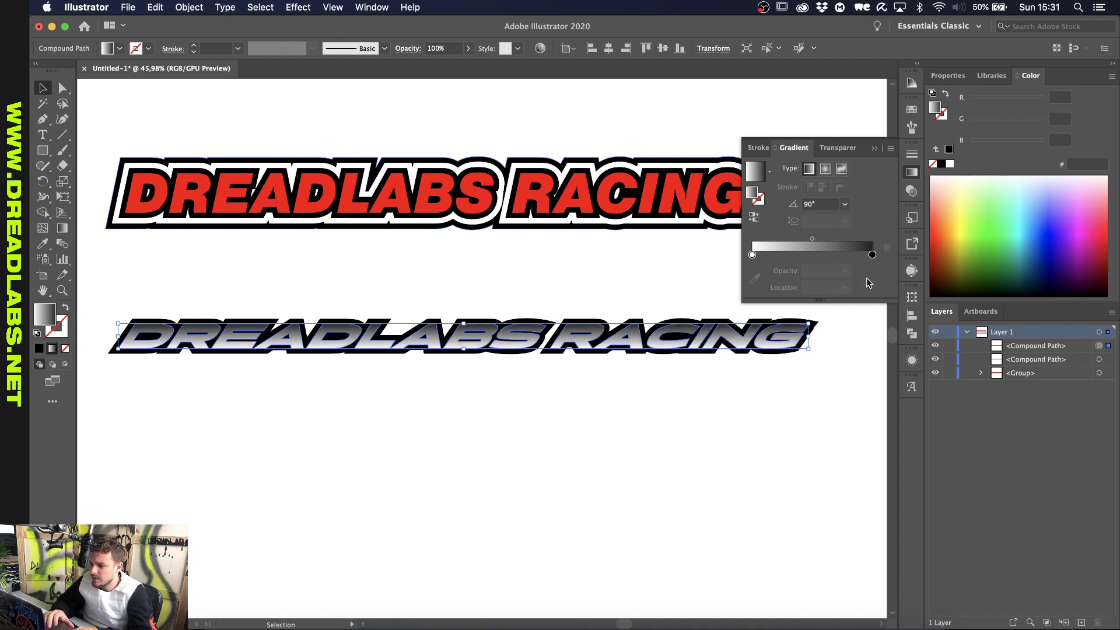
{"action": "double_click", "coordinate": [753, 255]}
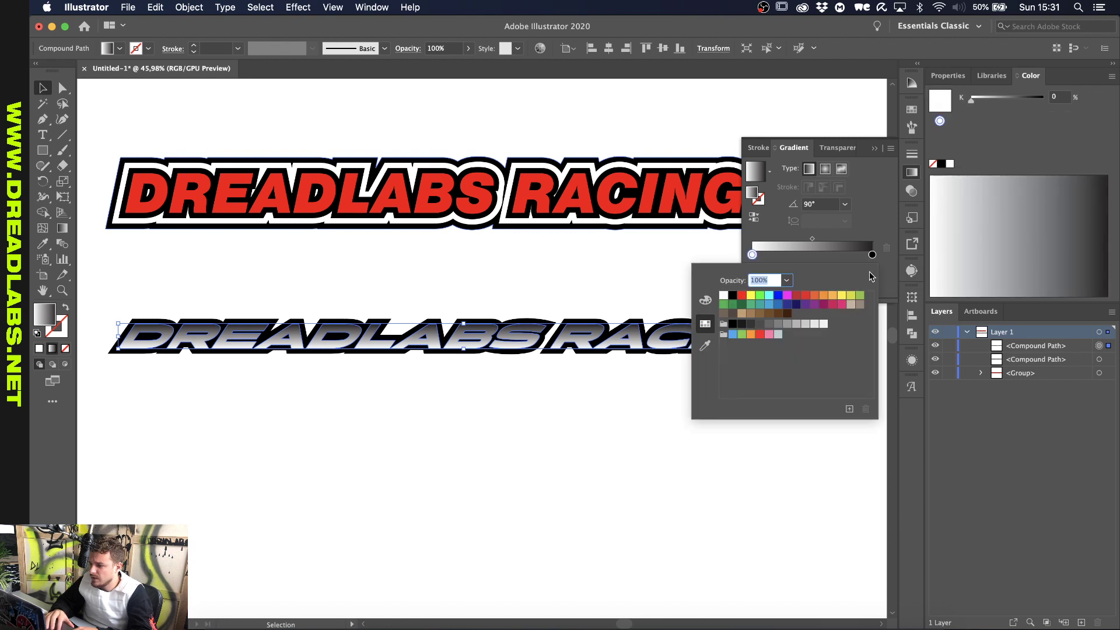
{"action": "left_click", "coordinate": [803, 299]}
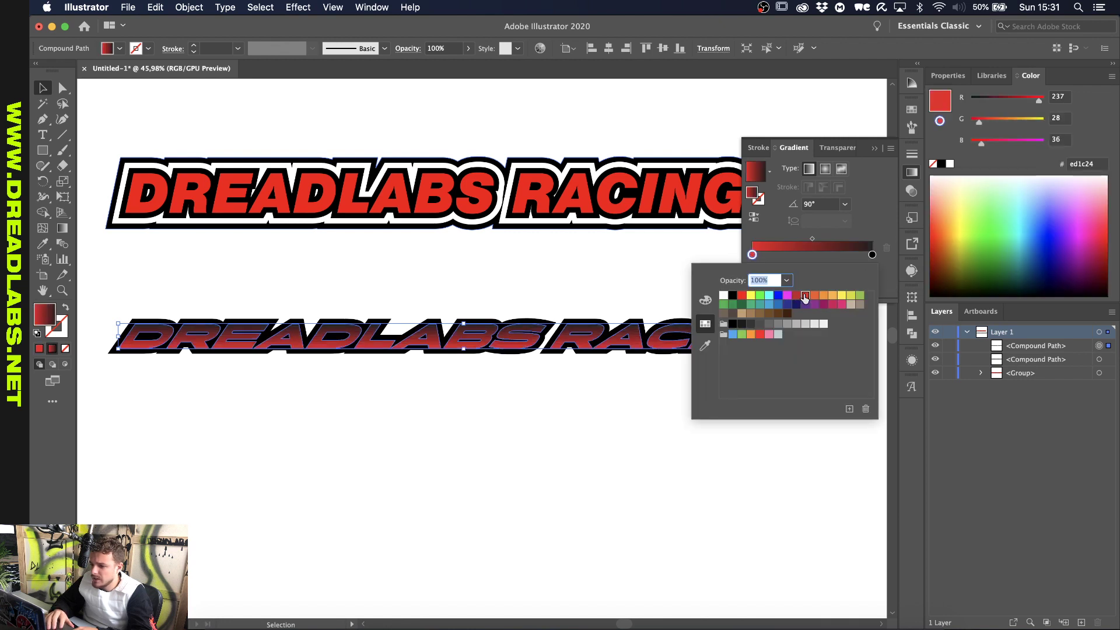
Add a white color stop at the gradient's 100% end and move the black stop to about 69%
{"action": "left_click", "coordinate": [851, 255]}
{"action": "left_click", "coordinate": [873, 255]}
{"action": "left_click_drag", "start_coordinate": [956, 246], "coordinate": [928, 224]}
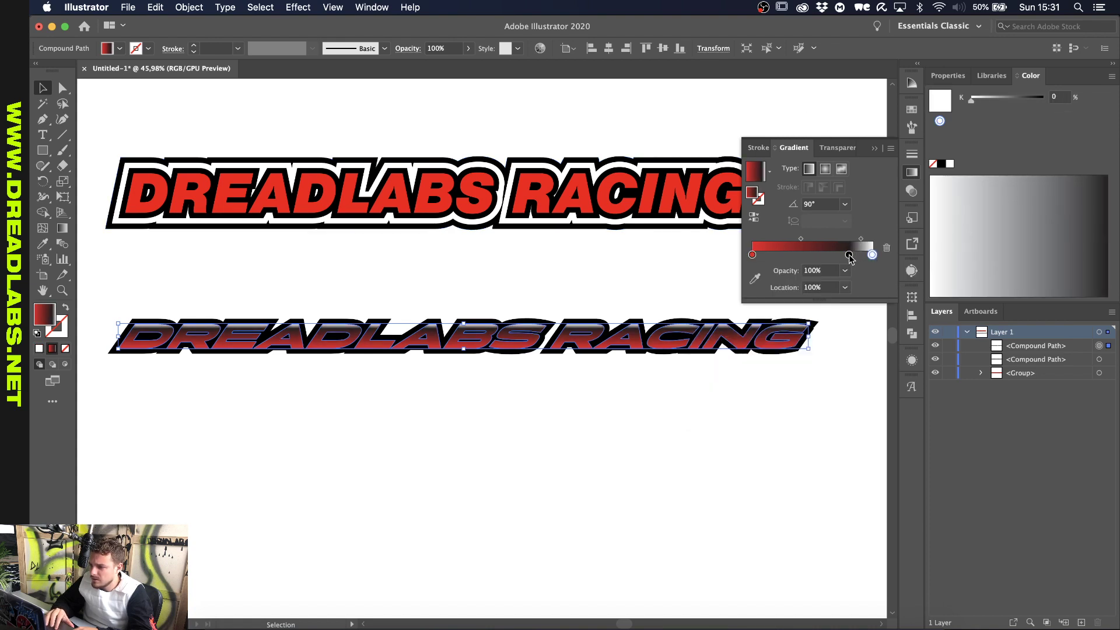
{"action": "left_click_drag", "start_coordinate": [849, 254], "coordinate": [836, 255]}
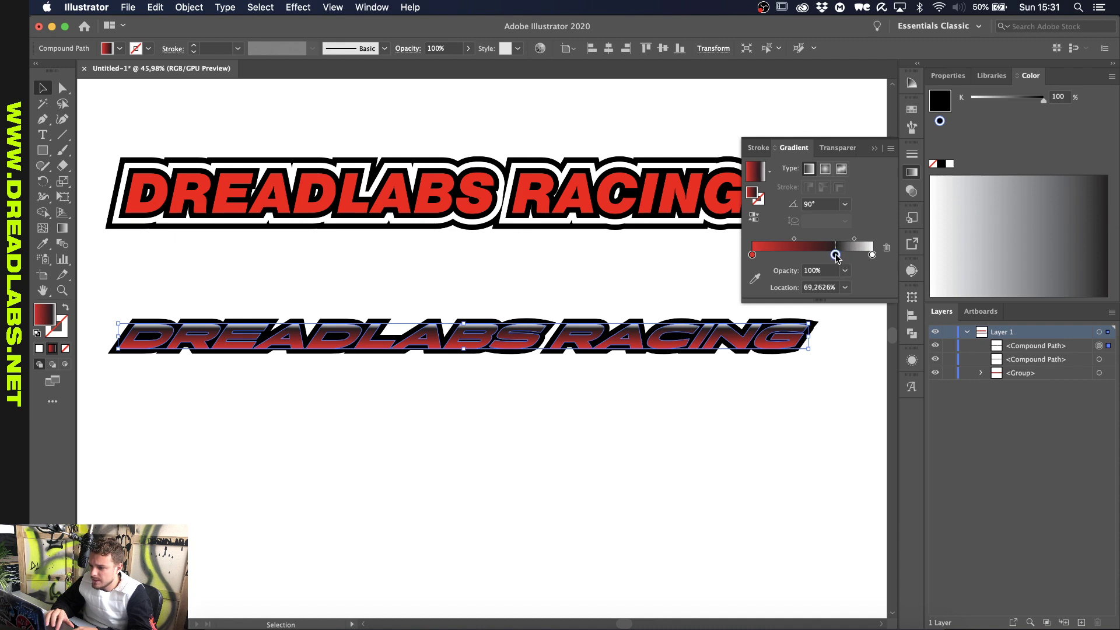
Lighten the gradient's black middle stop to a grey of about 68% K, and deselect the lettering
{"action": "left_click", "coordinate": [682, 383]}
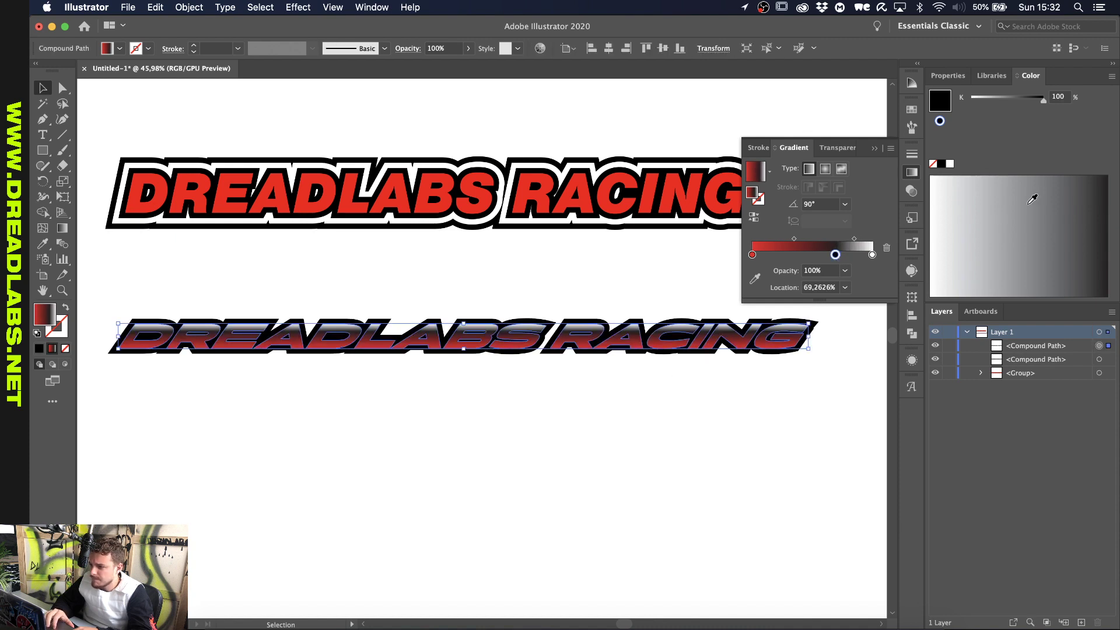
{"action": "left_click", "coordinate": [1032, 199]}
{"action": "left_click", "coordinate": [1044, 211]}
{"action": "left_click", "coordinate": [1053, 204]}
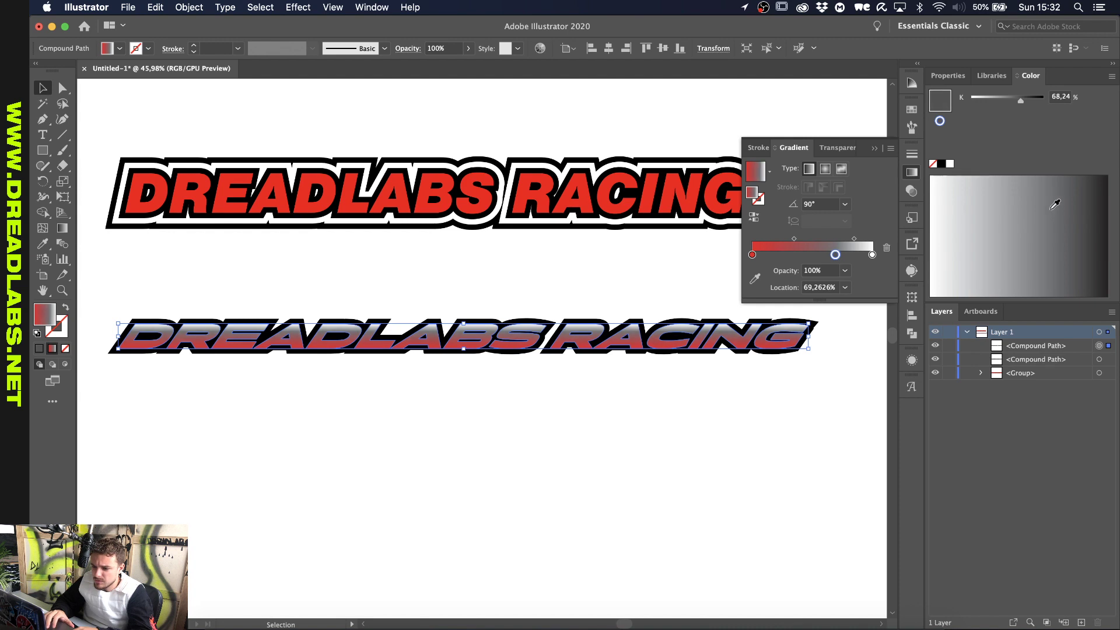
{"action": "left_click", "coordinate": [700, 267]}
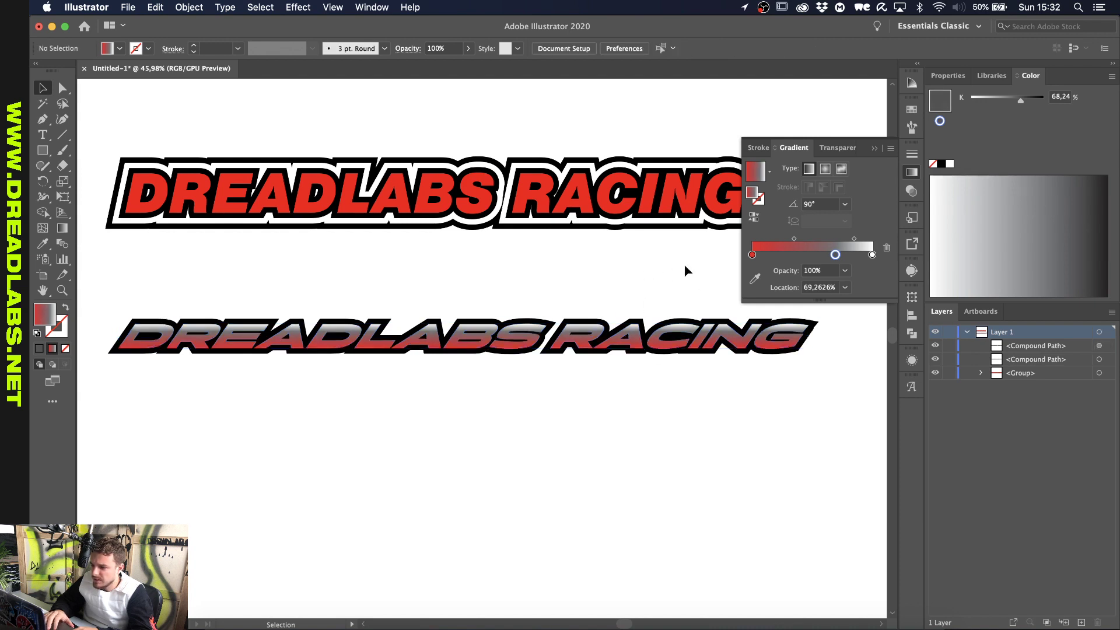
Compare the red outlined lettering with the gradient-filled lettering on the artboard
{"action": "key", "text": "super+0"}
{"action": "scroll", "coordinate": [565, 317], "scroll_direction": "down", "scroll_amount": 2}
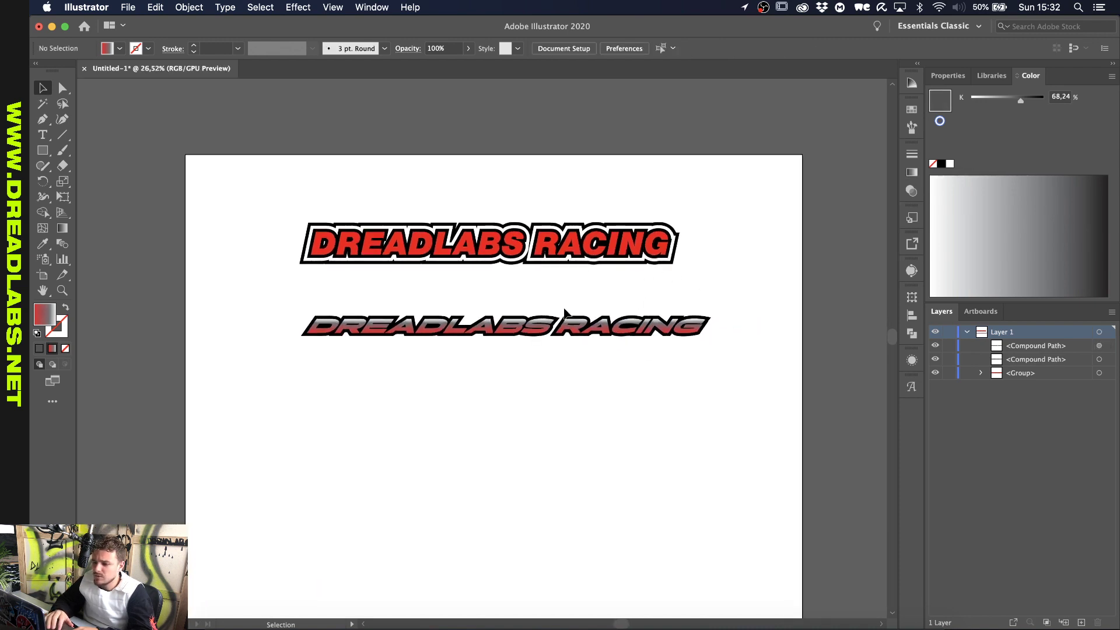
{"action": "left_click_drag", "start_coordinate": [565, 298], "coordinate": [453, 443]}
{"action": "scroll", "coordinate": [451, 386], "scroll_direction": "up", "scroll_amount": 1}
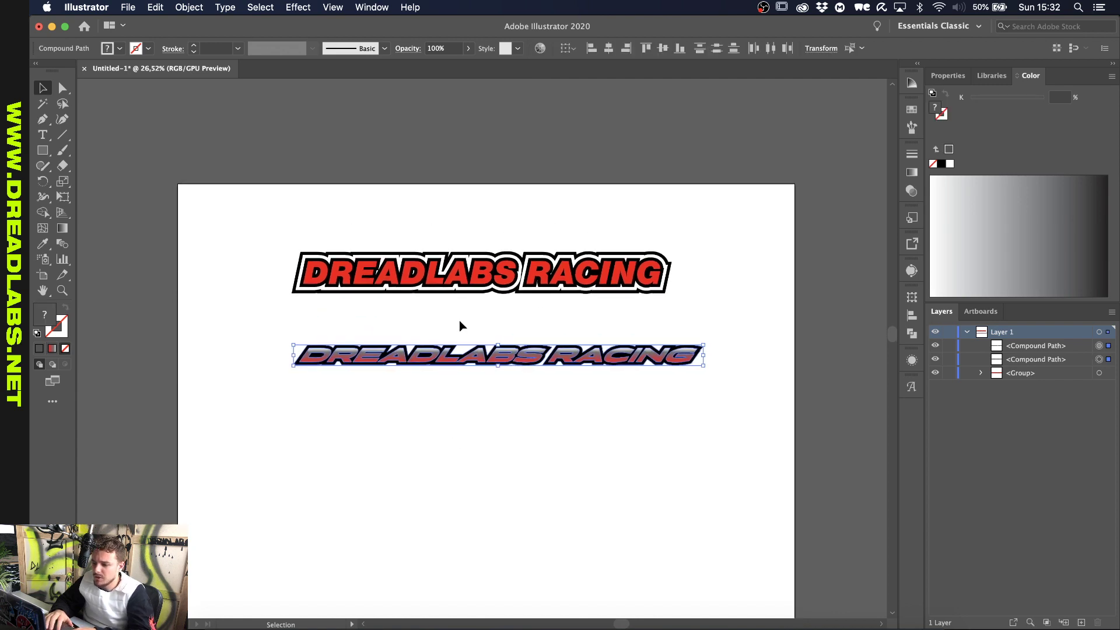
{"action": "left_click", "coordinate": [460, 321]}
{"action": "scroll", "coordinate": [460, 321], "scroll_direction": "up", "scroll_amount": 3}
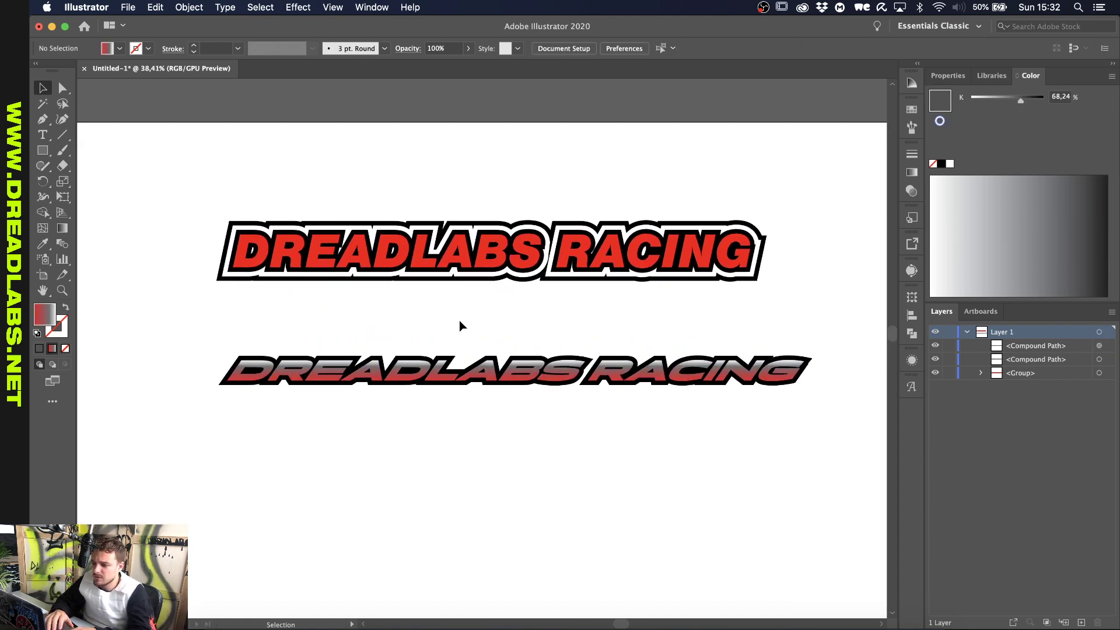
{"action": "scroll", "coordinate": [467, 408], "scroll_direction": "down", "scroll_amount": 2}
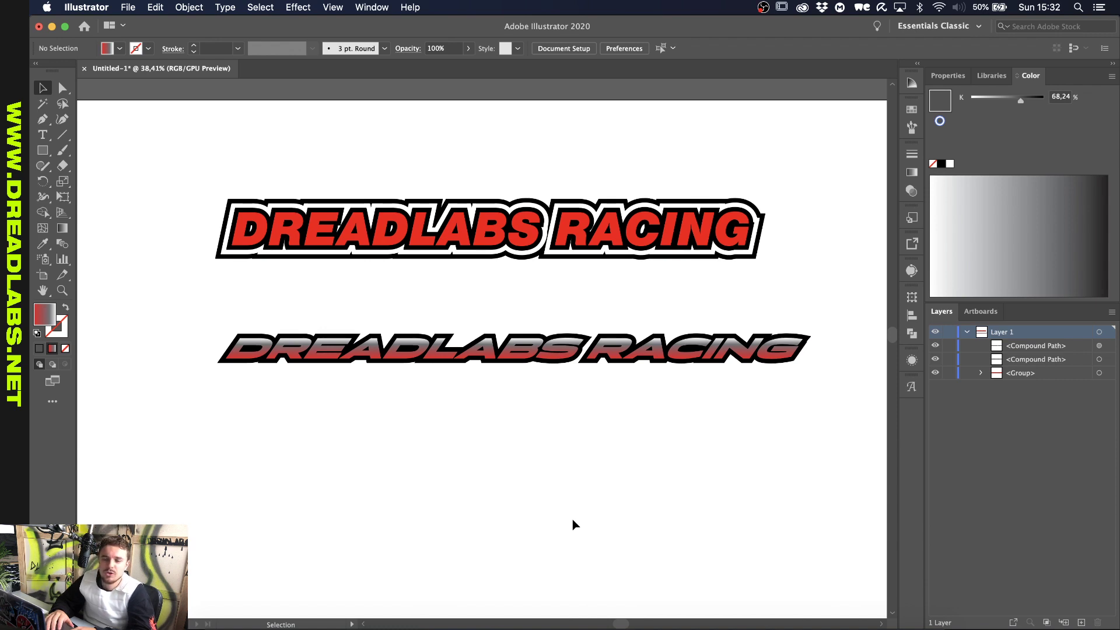
{"action": "scroll", "coordinate": [572, 519], "scroll_direction": "up", "scroll_amount": 2}
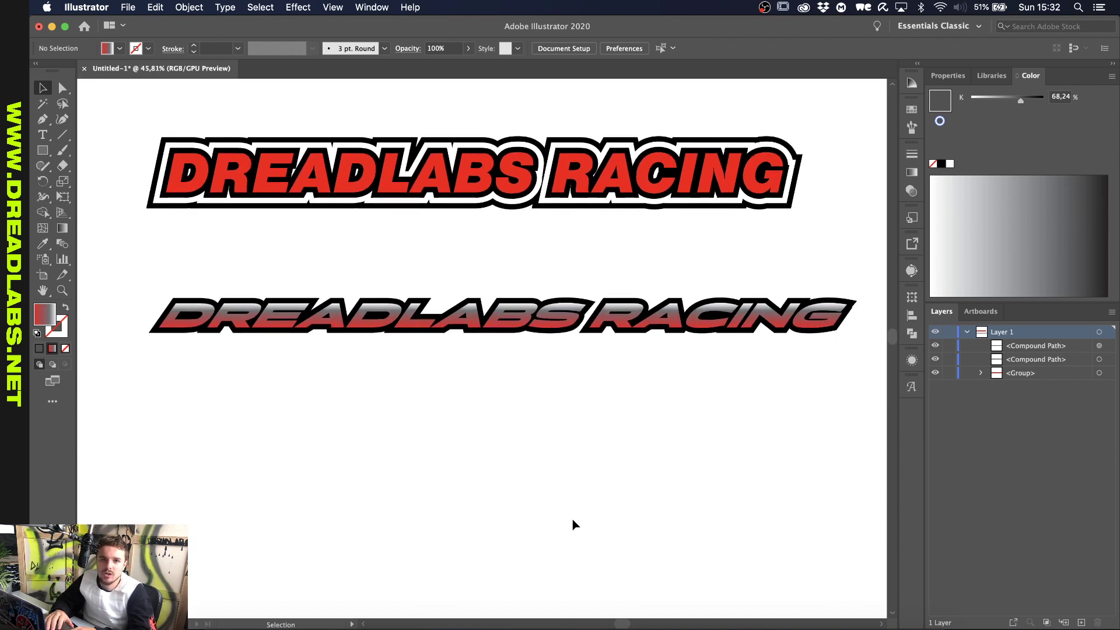
{"action": "scroll", "coordinate": [573, 519], "scroll_direction": "down", "scroll_amount": 2}
Paste a "DL" text below the gradient lettering, set its font to Helvetica Neue 93 Black Extended and convert it to outlines
{"action": "key", "text": "t"}
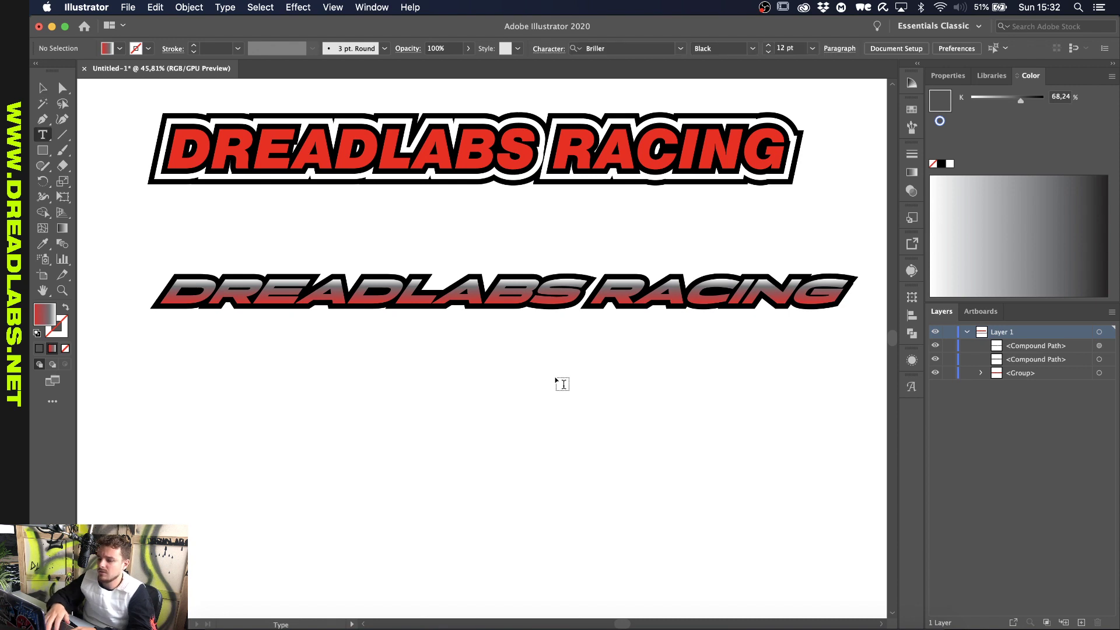
{"action": "key", "text": "super+v"}
{"action": "left_click", "coordinate": [517, 48]}
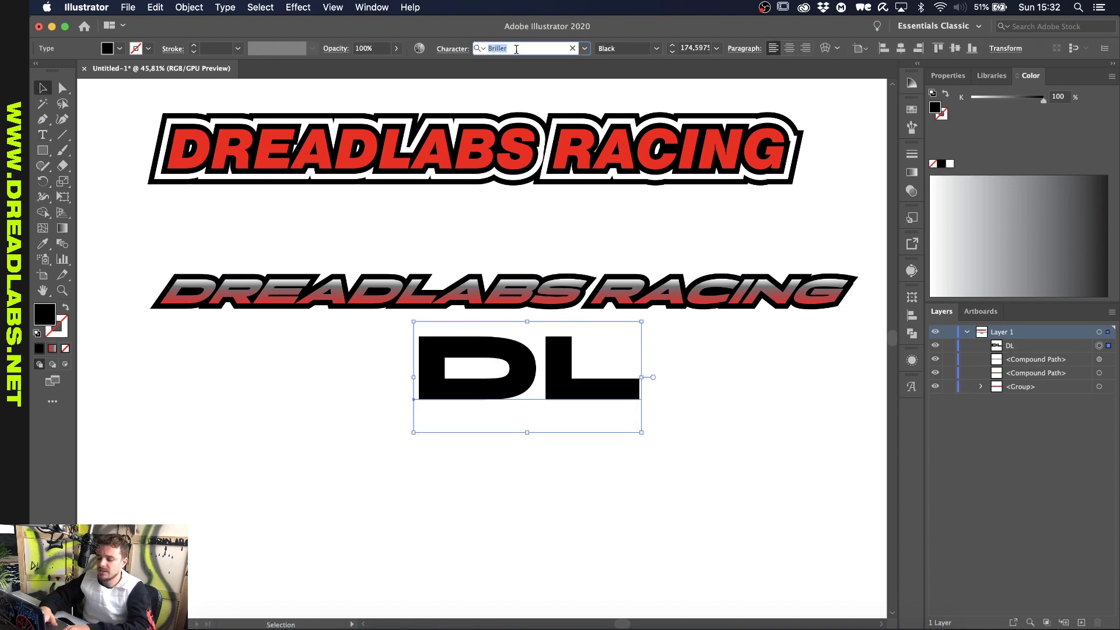
{"action": "type", "text": "hel"}
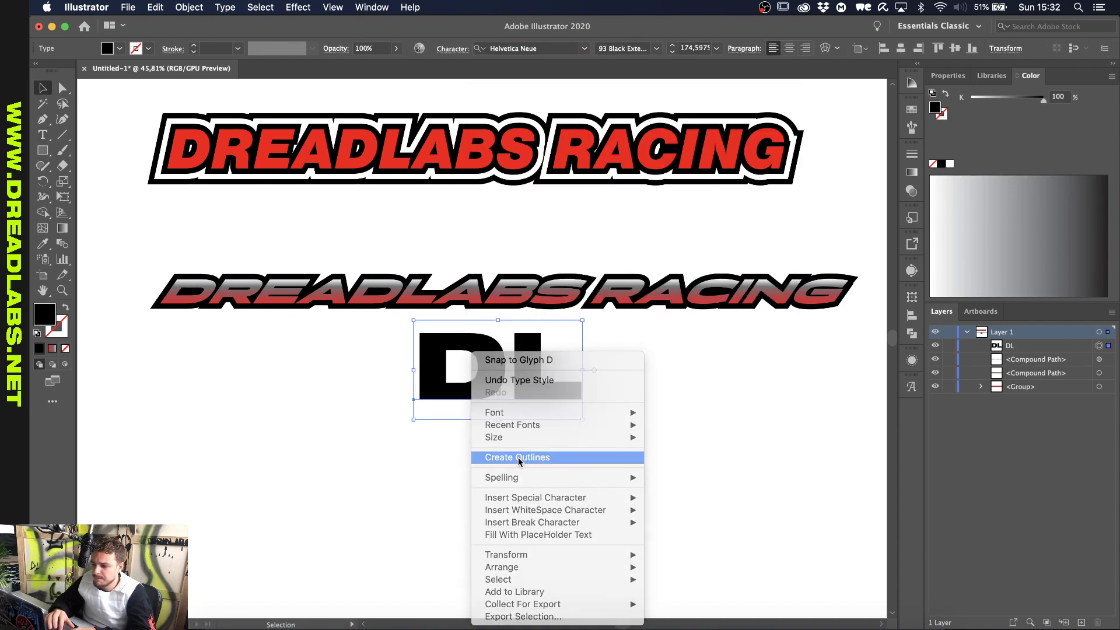
{"action": "left_click", "coordinate": [519, 457]}
{"action": "scroll", "coordinate": [453, 472], "scroll_direction": "up", "scroll_amount": 2}
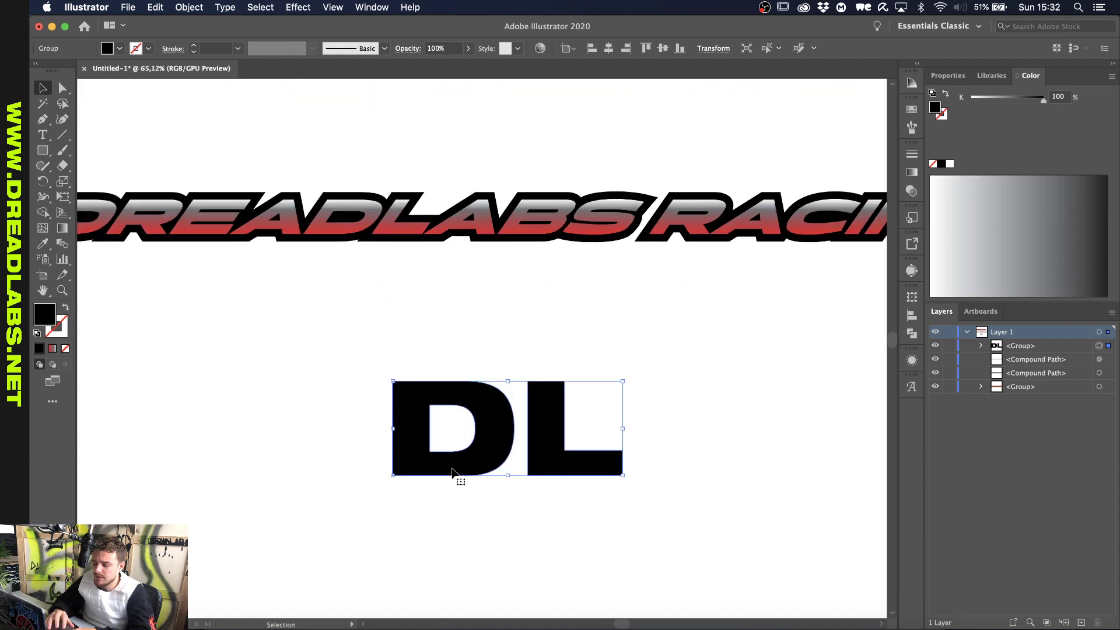
Isolate the outlined DL group, move the L away from the D to widen the gap, and leave isolation
{"action": "right_click", "coordinate": [469, 450]}
{"action": "left_click", "coordinate": [551, 359]}
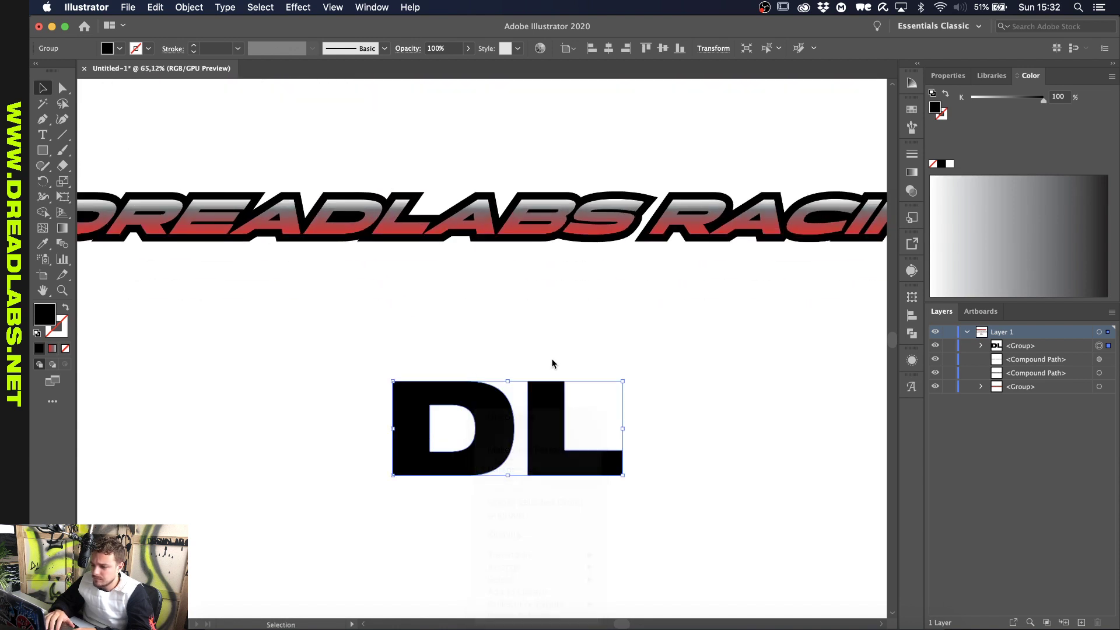
{"action": "double_click", "coordinate": [549, 402]}
{"action": "left_click", "coordinate": [548, 402]}
{"action": "left_click_drag", "start_coordinate": [539, 398], "coordinate": [563, 397]}
{"action": "double_click", "coordinate": [622, 361]}
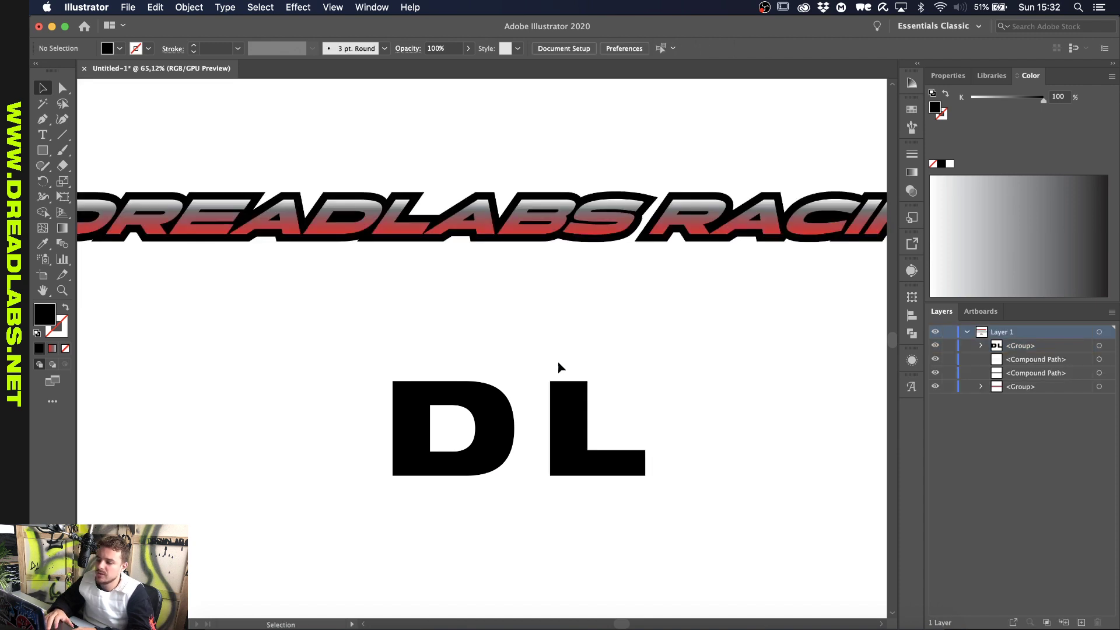
{"action": "left_click_drag", "start_coordinate": [598, 348], "coordinate": [559, 365]}
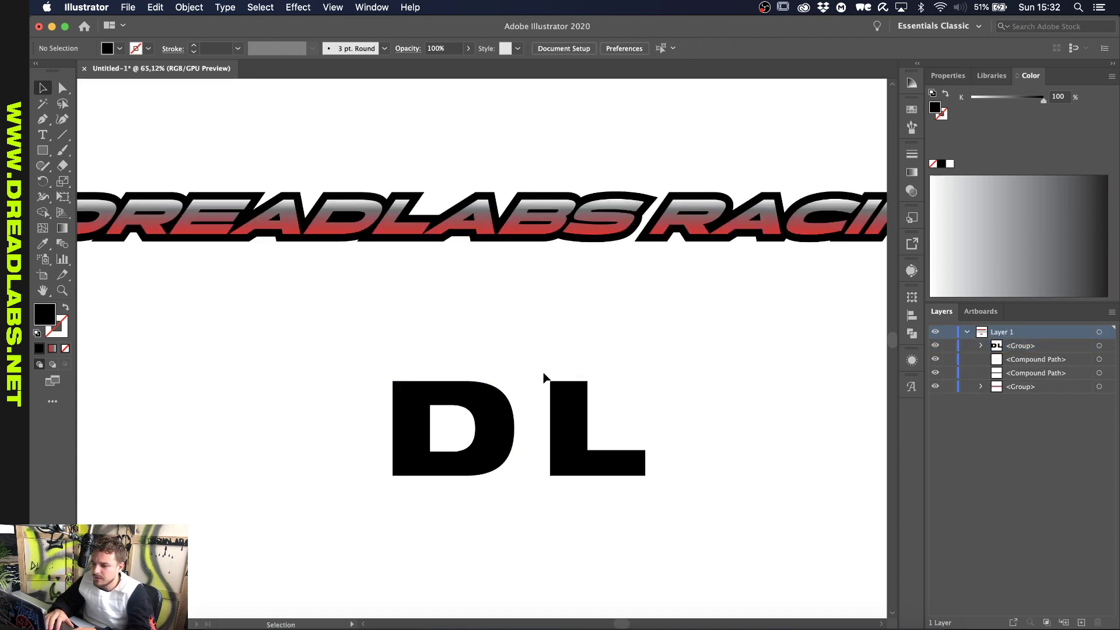
Create a three-sided polygon with a 50 px radius above the gap between the D and L
{"action": "scroll", "coordinate": [544, 374], "scroll_direction": "up", "scroll_amount": 5}
{"action": "scroll", "coordinate": [544, 374], "scroll_direction": "down", "scroll_amount": 4}
{"action": "key", "text": "m"}
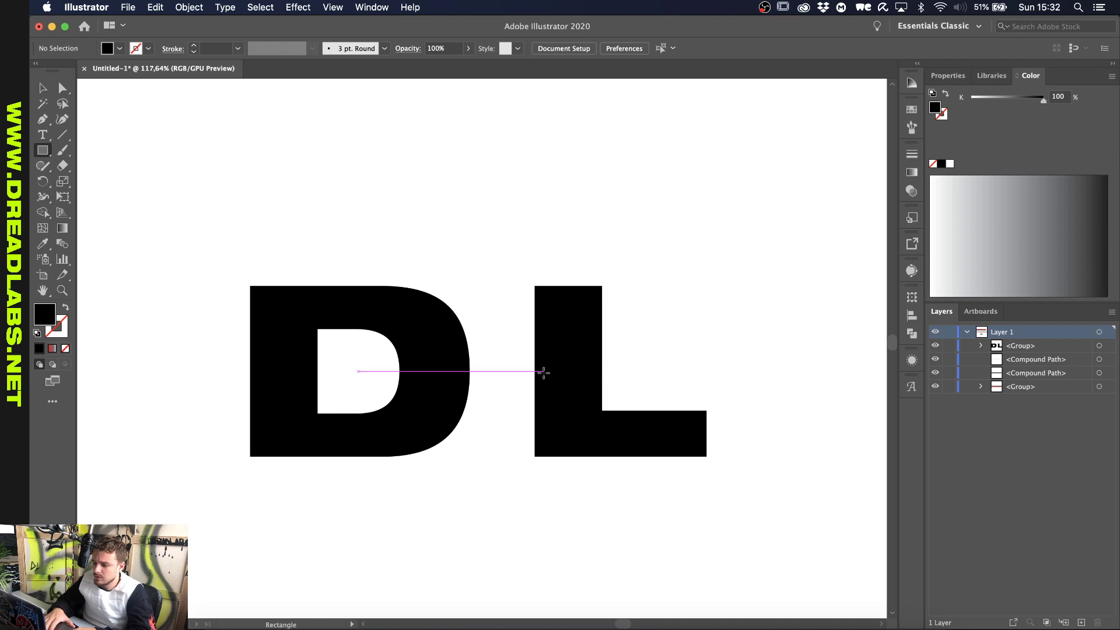
{"action": "scroll", "coordinate": [545, 374], "scroll_direction": "up", "scroll_amount": 3}
{"action": "left_click", "coordinate": [44, 151]}
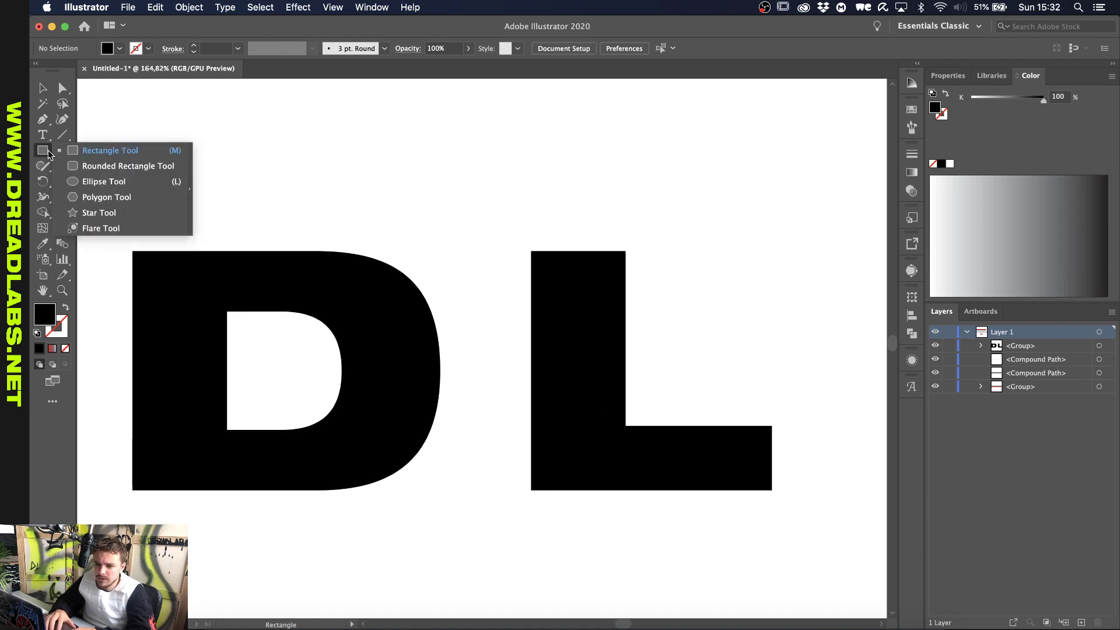
{"action": "left_click", "coordinate": [106, 198]}
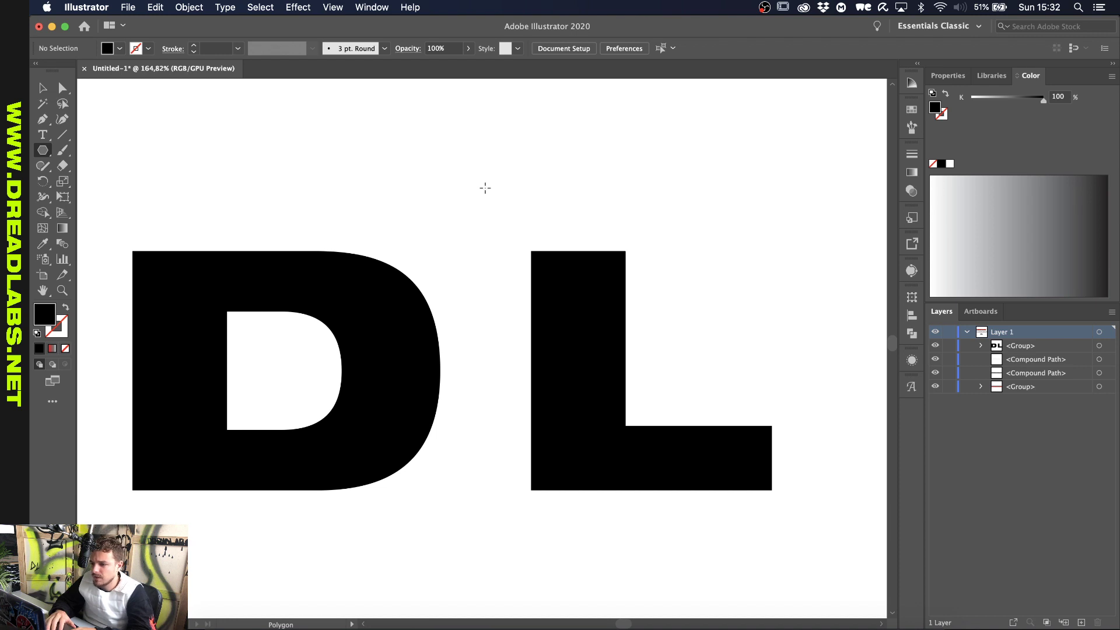
{"action": "left_click", "coordinate": [484, 188]}
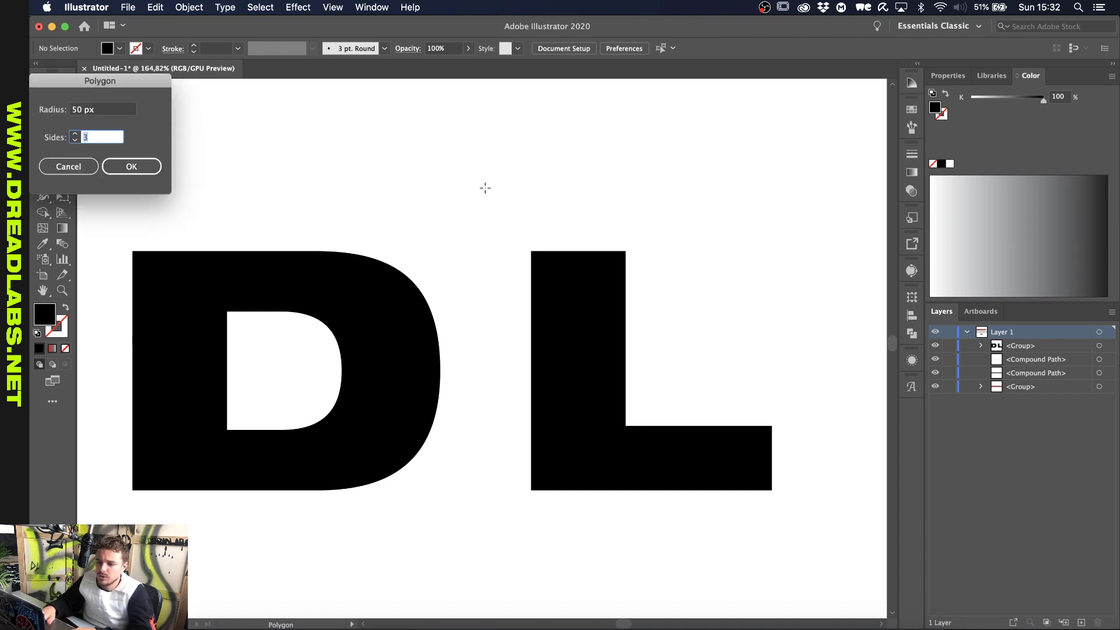
{"action": "key", "text": "Return"}
{"action": "key", "text": "v"}
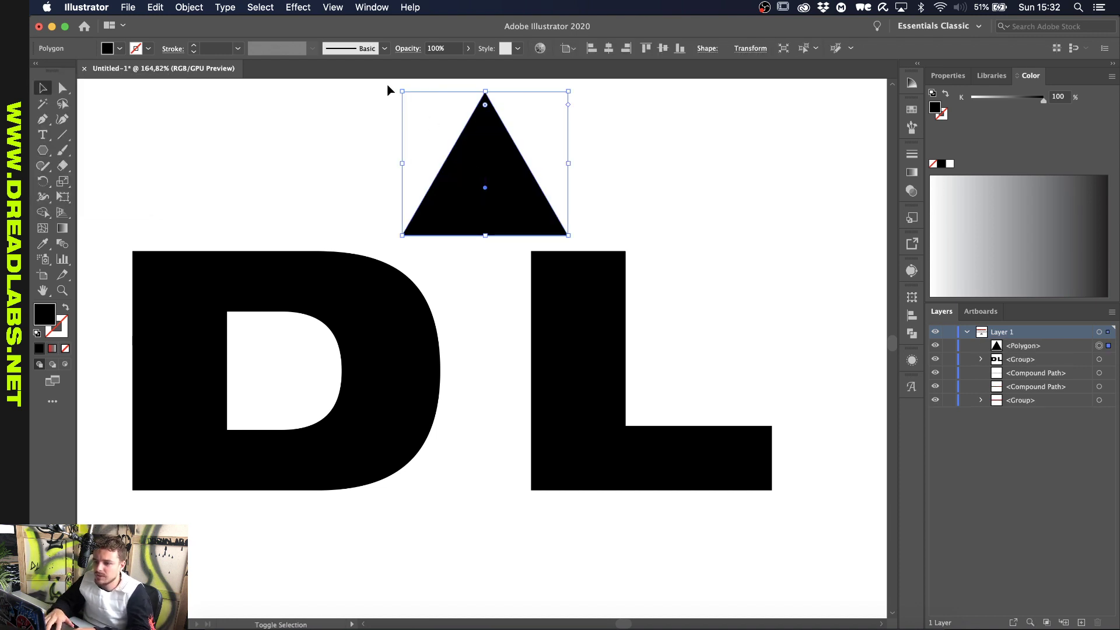
Rotate the triangle to point left, flatten it into a narrow spike, and snap its base to the L's upper-left corner
{"action": "left_click_drag", "start_coordinate": [395, 89], "coordinate": [346, 315]}
{"action": "left_click_drag", "start_coordinate": [465, 116], "coordinate": [467, 225]}
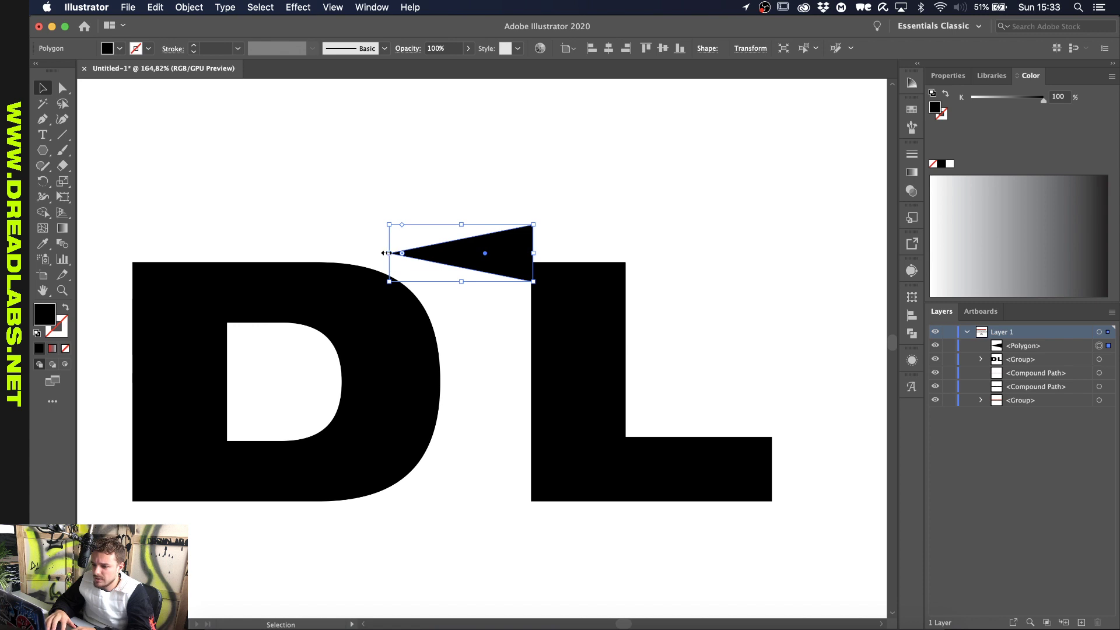
{"action": "left_click_drag", "start_coordinate": [388, 254], "coordinate": [413, 254]}
{"action": "left_click_drag", "start_coordinate": [520, 265], "coordinate": [530, 283]}
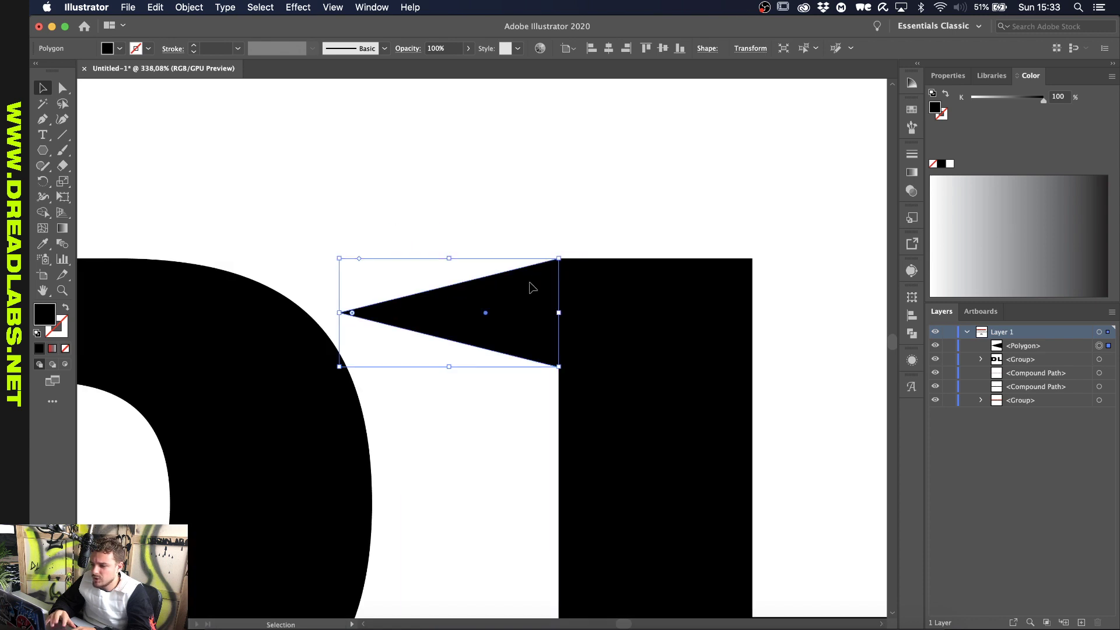
{"action": "left_click", "coordinate": [583, 243]}
Duplicate the spike directly beneath itself and repeat the copy until seven spikes run down the L's left edge
{"action": "scroll", "coordinate": [549, 281], "scroll_direction": "down", "scroll_amount": 3}
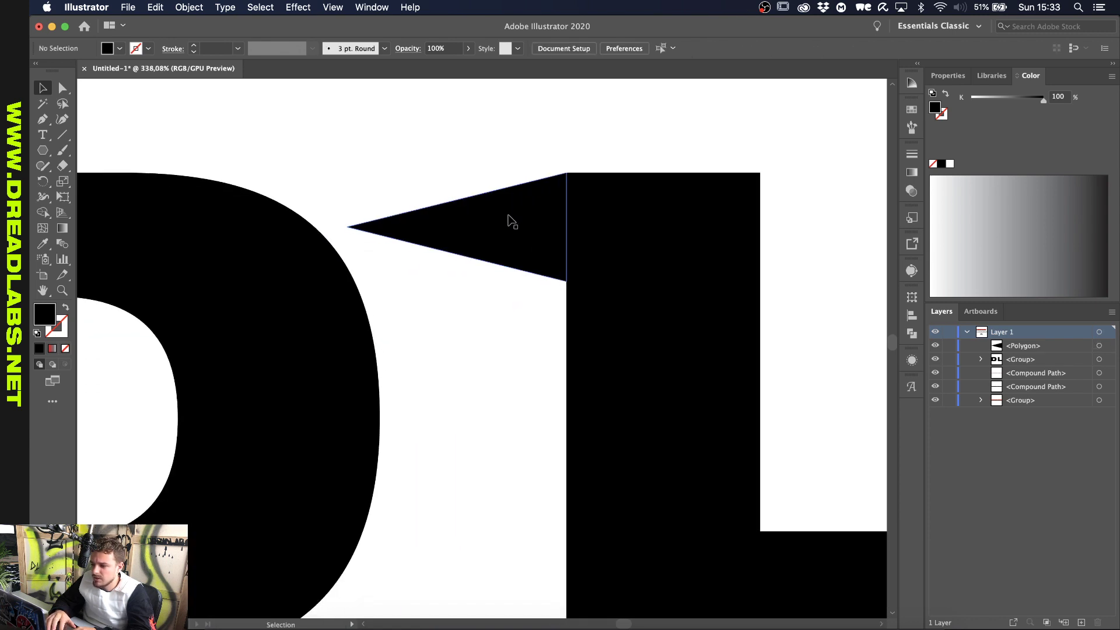
{"action": "left_click_drag", "start_coordinate": [508, 216], "coordinate": [514, 328]}
{"action": "scroll", "coordinate": [533, 328], "scroll_direction": "down", "scroll_amount": 5}
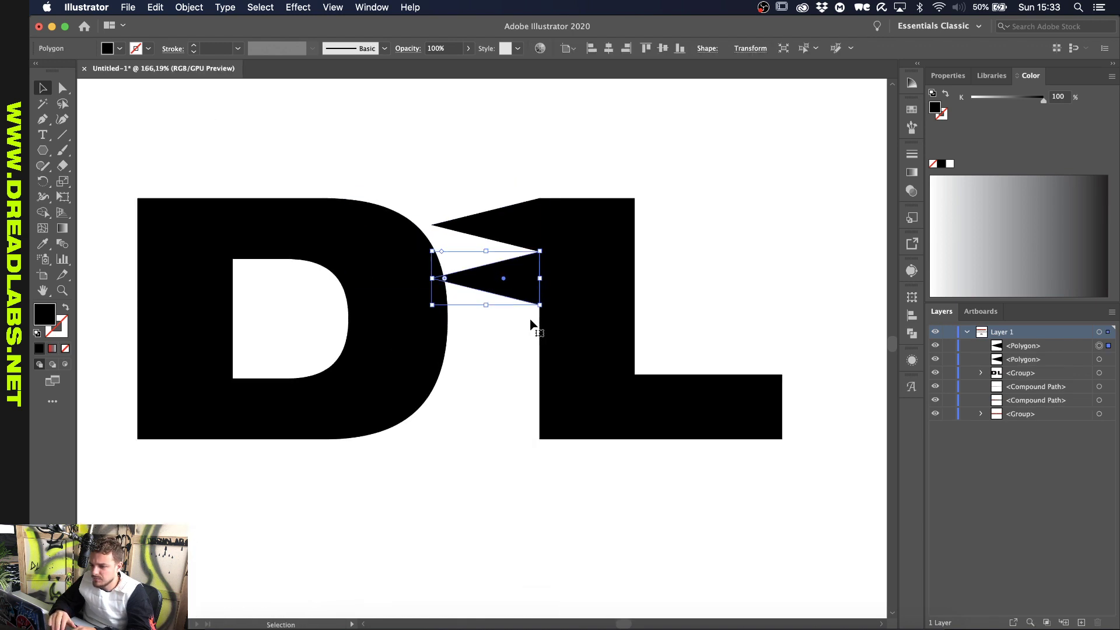
{"action": "key", "text": "a"}
{"action": "key", "text": "super+d"}
{"action": "key", "text": "super+d"}
{"action": "key", "text": "super+d"}
{"action": "key", "text": "super+d"}
{"action": "key", "text": "v"}
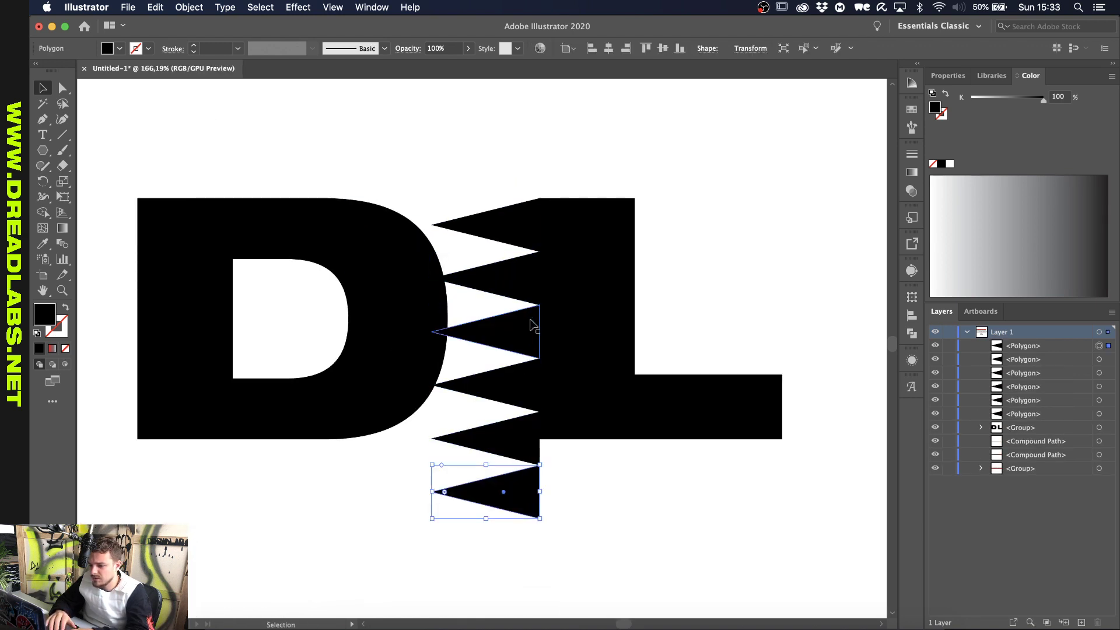
{"action": "key", "text": "super+d"}
Scale the column of spikes to the L's height, and shorten the spikes so their tips clear the D
{"action": "left_click_drag", "start_coordinate": [492, 160], "coordinate": [492, 564]}
{"action": "left_click_drag", "start_coordinate": [486, 510], "coordinate": [530, 388]}
{"action": "left_click", "coordinate": [559, 412]}
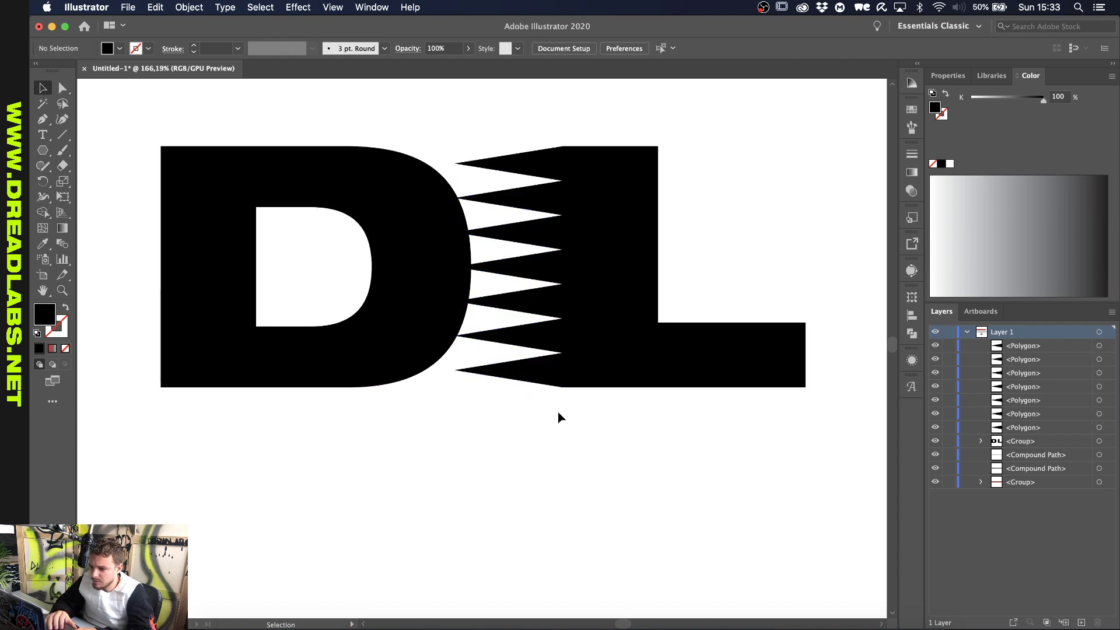
{"action": "left_click_drag", "start_coordinate": [521, 116], "coordinate": [491, 321]}
{"action": "left_click_drag", "start_coordinate": [465, 268], "coordinate": [479, 269]}
{"action": "left_click", "coordinate": [510, 122]}
{"action": "scroll", "coordinate": [509, 123], "scroll_direction": "left", "scroll_amount": 2}
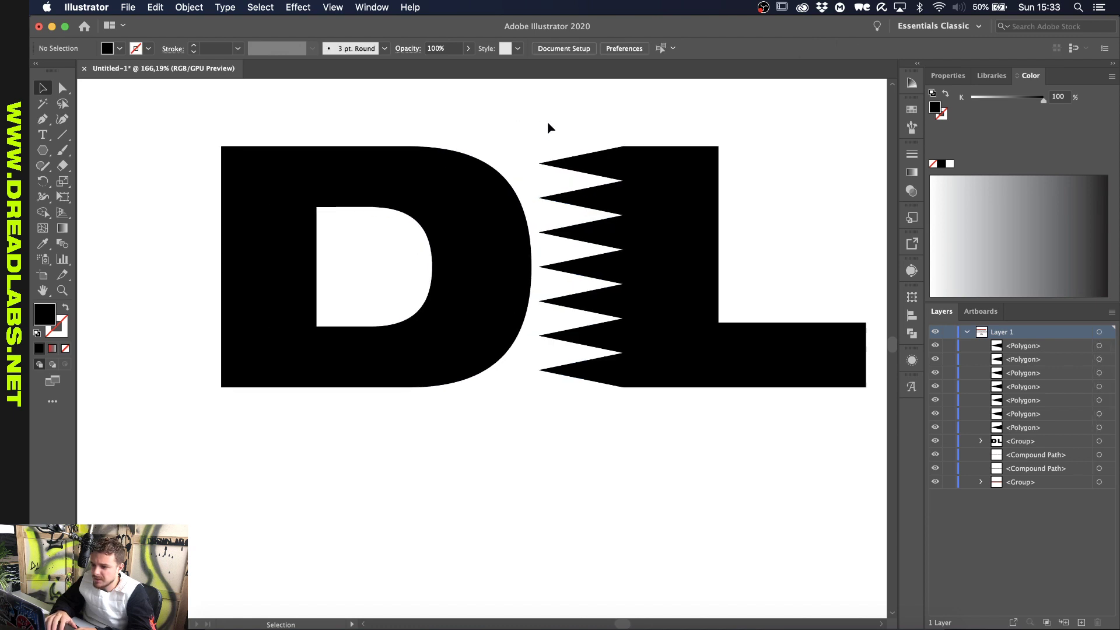
Group the L's seven spikes and place a copy of the group against the D's left edge
{"action": "left_click", "coordinate": [610, 163]}
{"action": "left_click_drag", "start_coordinate": [582, 120], "coordinate": [583, 420]}
{"action": "key", "text": "super+g"}
{"action": "left_click_drag", "start_coordinate": [610, 240], "coordinate": [203, 204]}
{"action": "left_click", "coordinate": [286, 119]}
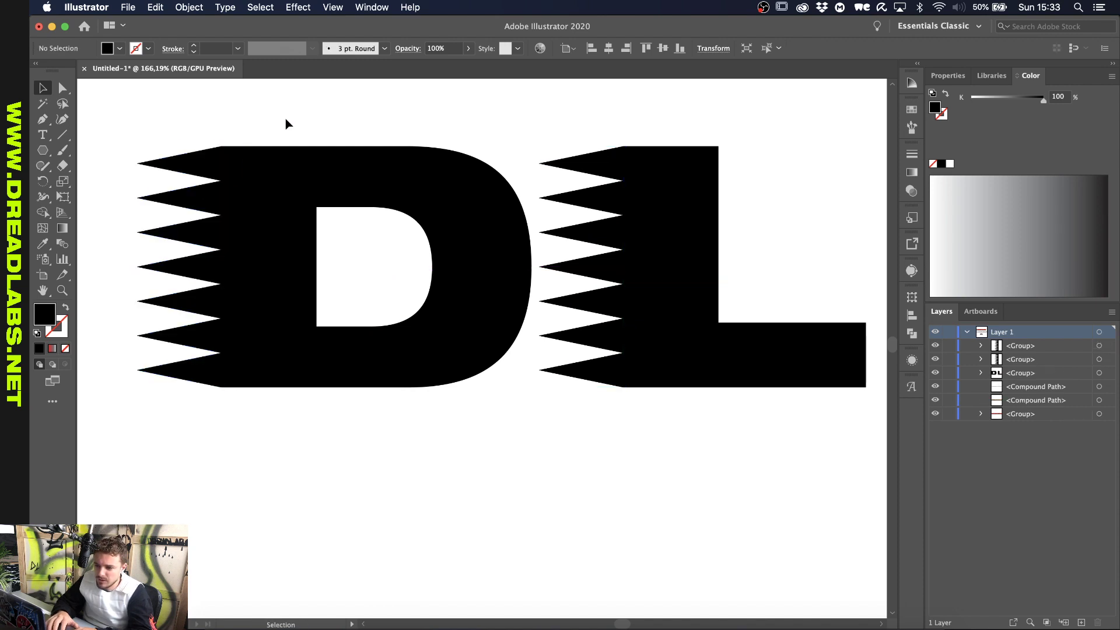
Unite the two spike groups with the D and L letters using Pathfinder
{"action": "scroll", "coordinate": [286, 119], "scroll_direction": "down", "scroll_amount": 5}
{"action": "scroll", "coordinate": [286, 119], "scroll_direction": "up", "scroll_amount": 3}
{"action": "left_click_drag", "start_coordinate": [185, 146], "coordinate": [706, 435]}
{"action": "scroll", "coordinate": [585, 382], "scroll_direction": "up", "scroll_amount": 2}
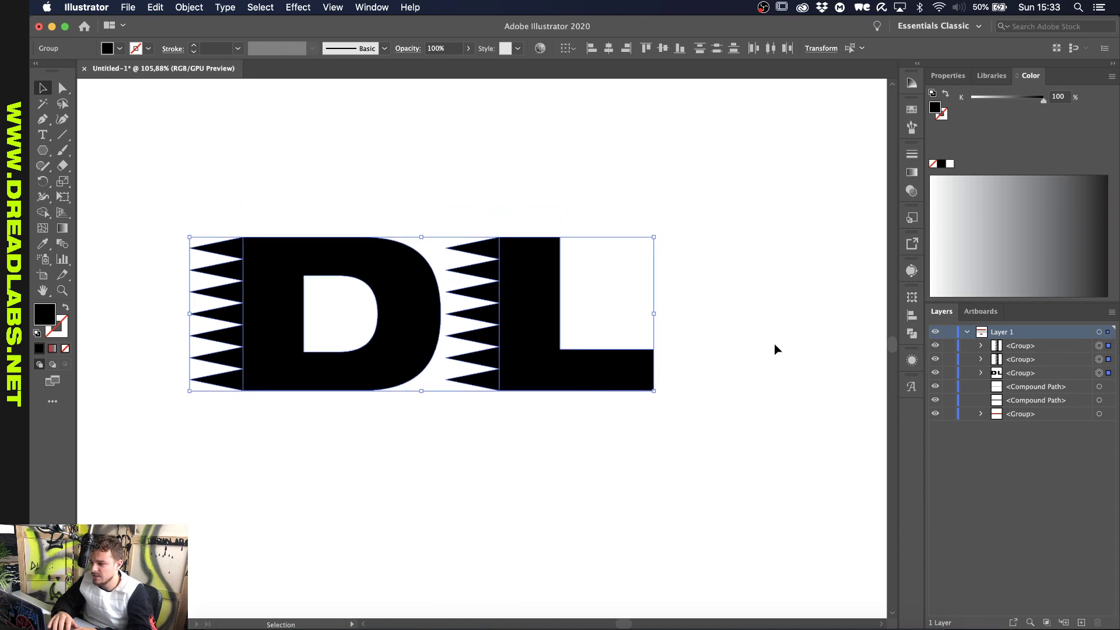
{"action": "left_click", "coordinate": [912, 333]}
{"action": "left_click", "coordinate": [754, 325]}
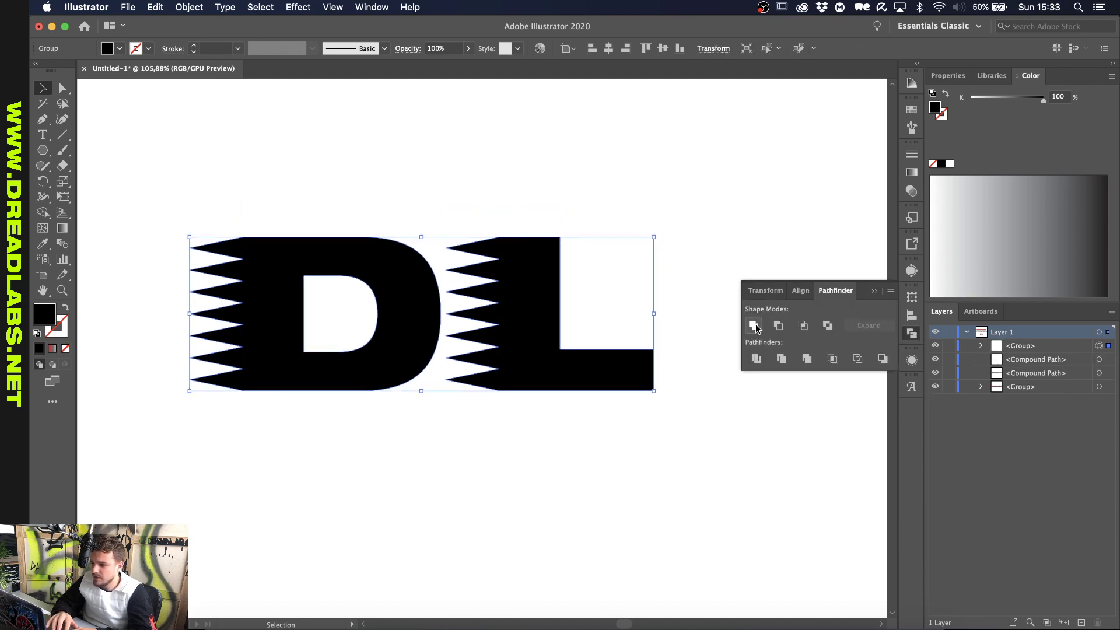
{"action": "left_click", "coordinate": [552, 444]}
{"action": "left_click", "coordinate": [875, 291]}
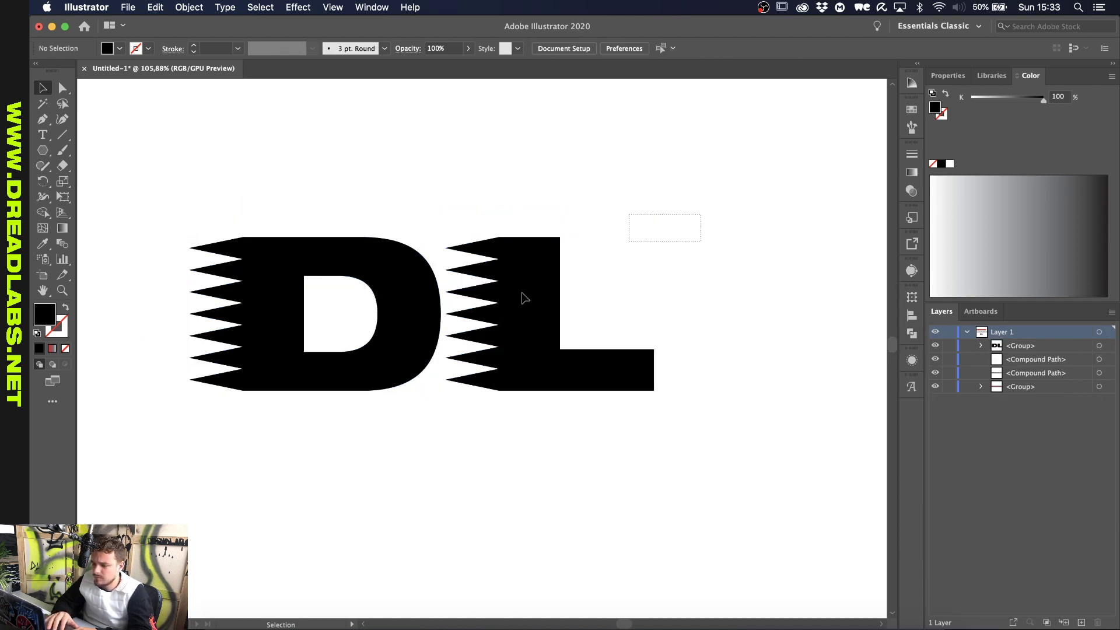
Shear the united DL lettering so it slants to the right
{"action": "left_click", "coordinate": [523, 295]}
{"action": "right_click", "coordinate": [331, 314]}
{"action": "mouse_move", "coordinate": [415, 464]}
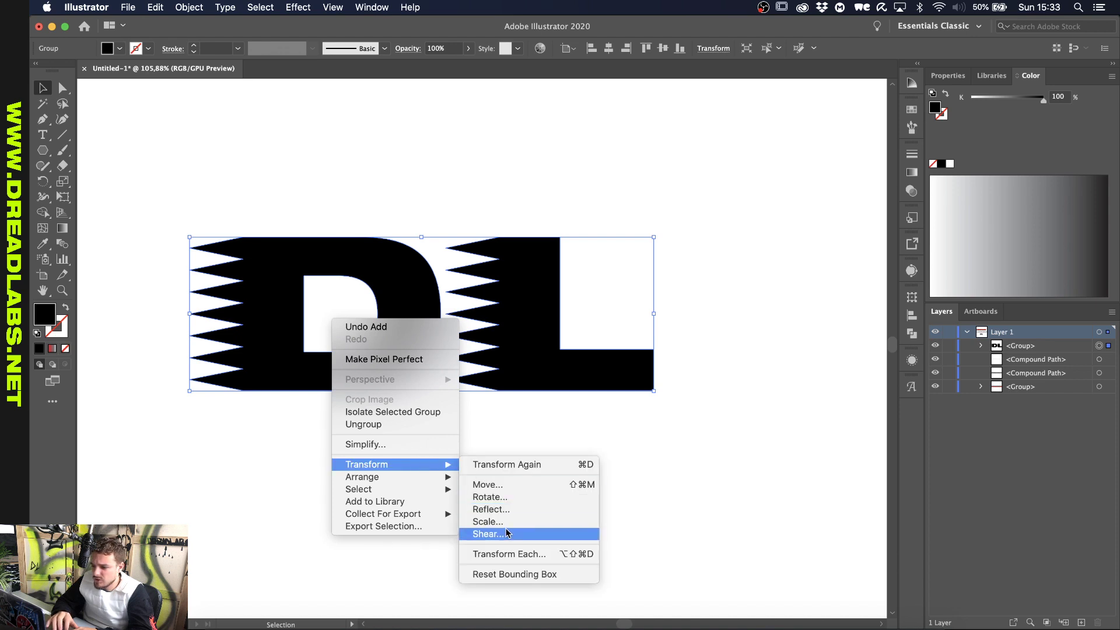
{"action": "left_click", "coordinate": [488, 534]}
{"action": "key", "text": "Return"}
{"action": "key", "text": "super+0"}
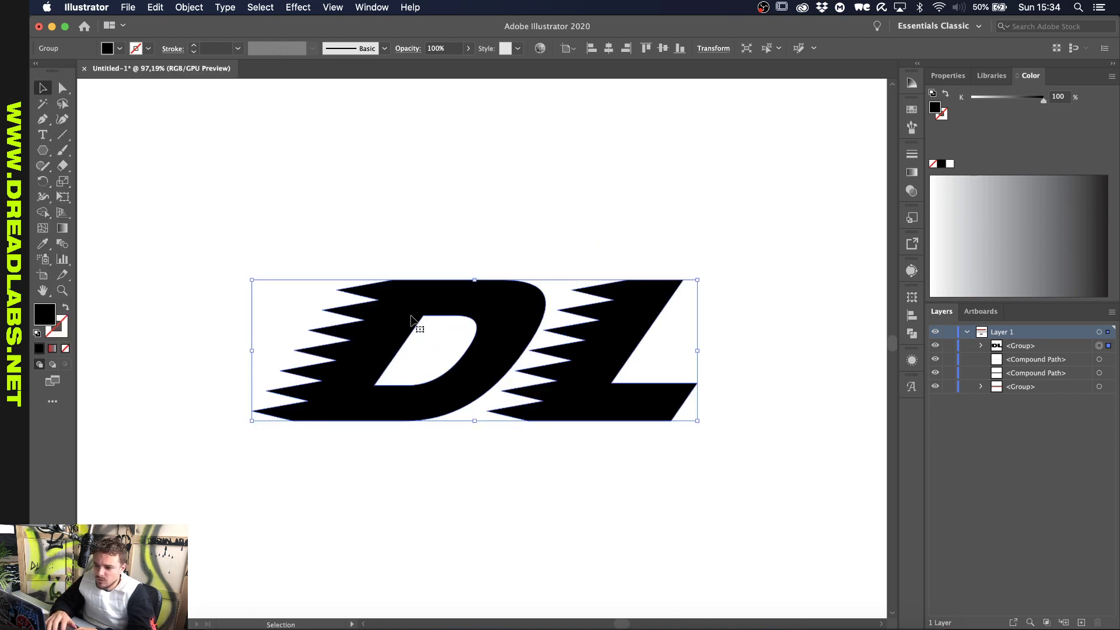
{"action": "left_click", "coordinate": [425, 251]}
Fill the DL lettering with the existing 90° linear gradient and change its starting color stop to teal 00a99d
{"action": "left_click_drag", "start_coordinate": [647, 212], "coordinate": [285, 442]}
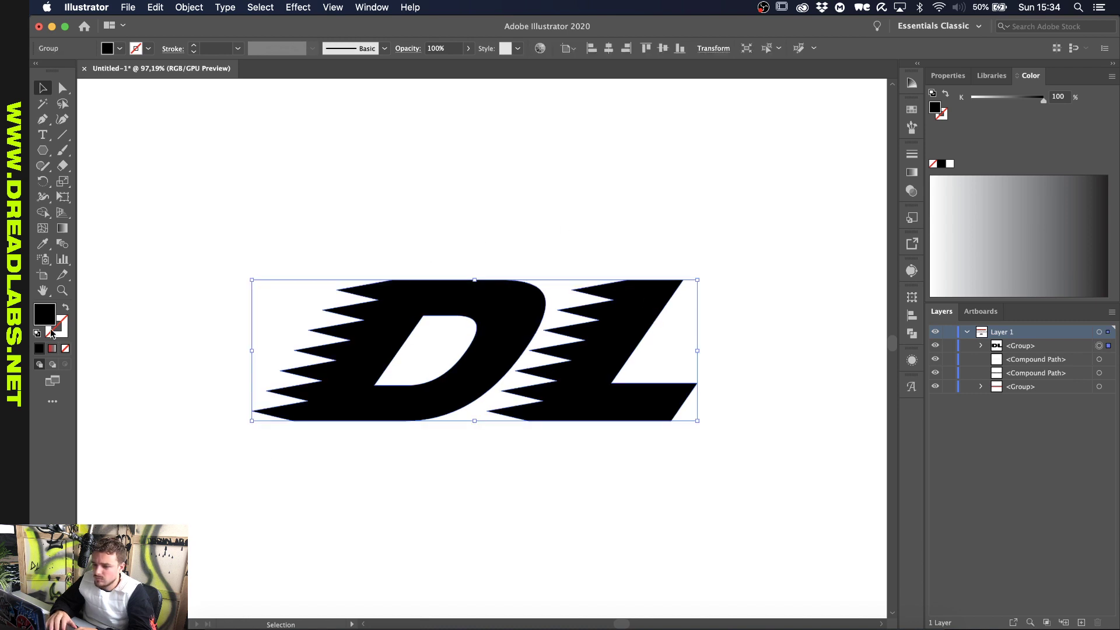
{"action": "left_click", "coordinate": [55, 347]}
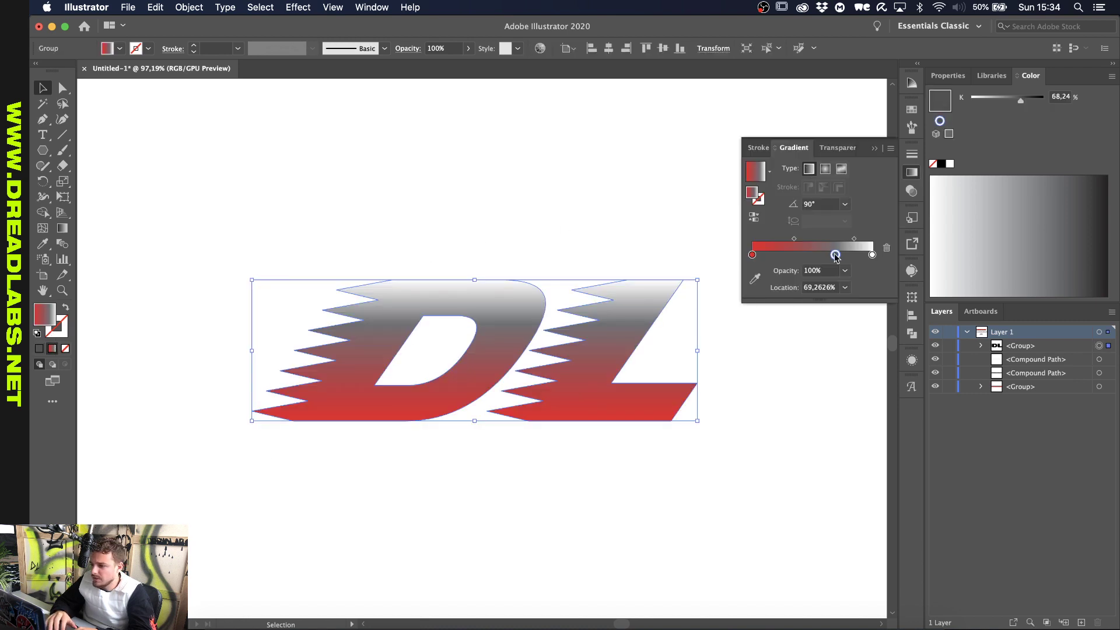
{"action": "left_click", "coordinate": [753, 254]}
{"action": "double_click", "coordinate": [752, 255]}
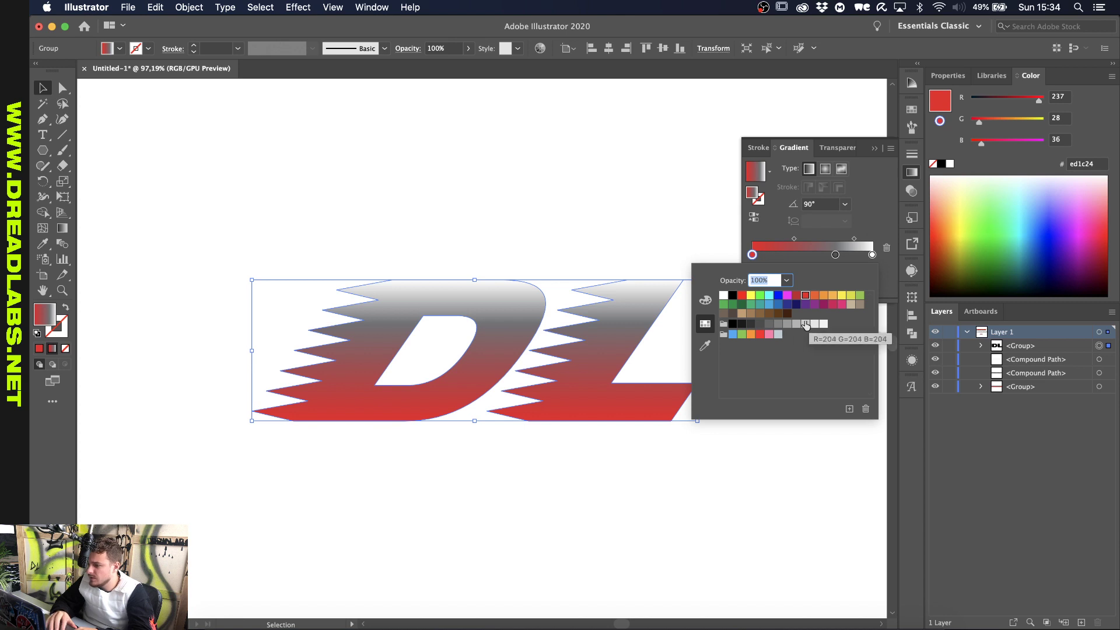
{"action": "left_click", "coordinate": [761, 306]}
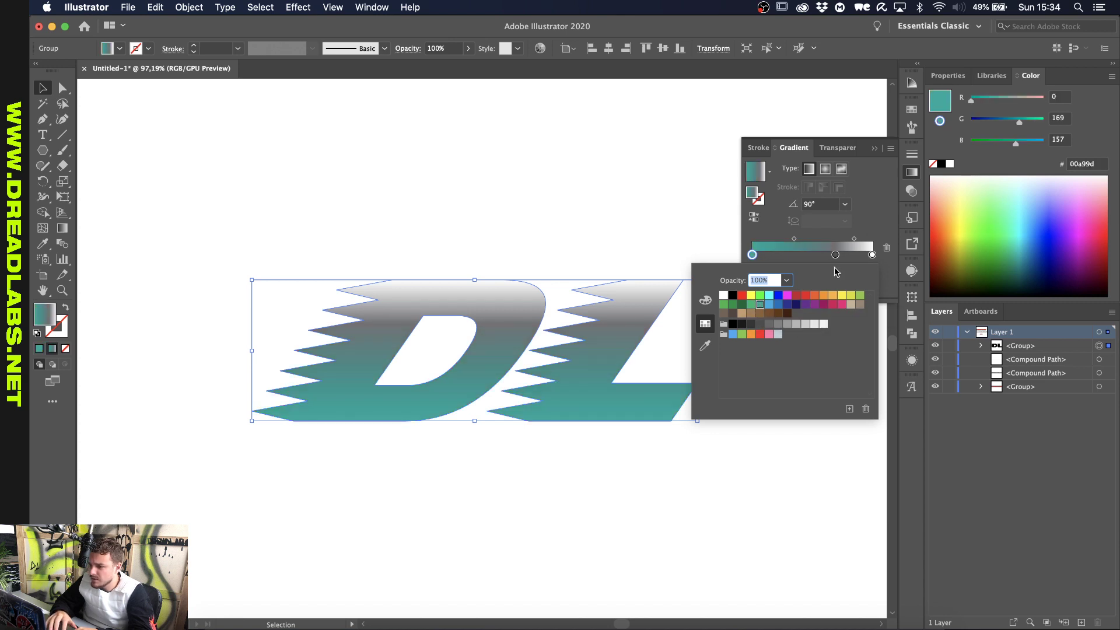
{"action": "left_click", "coordinate": [507, 225]}
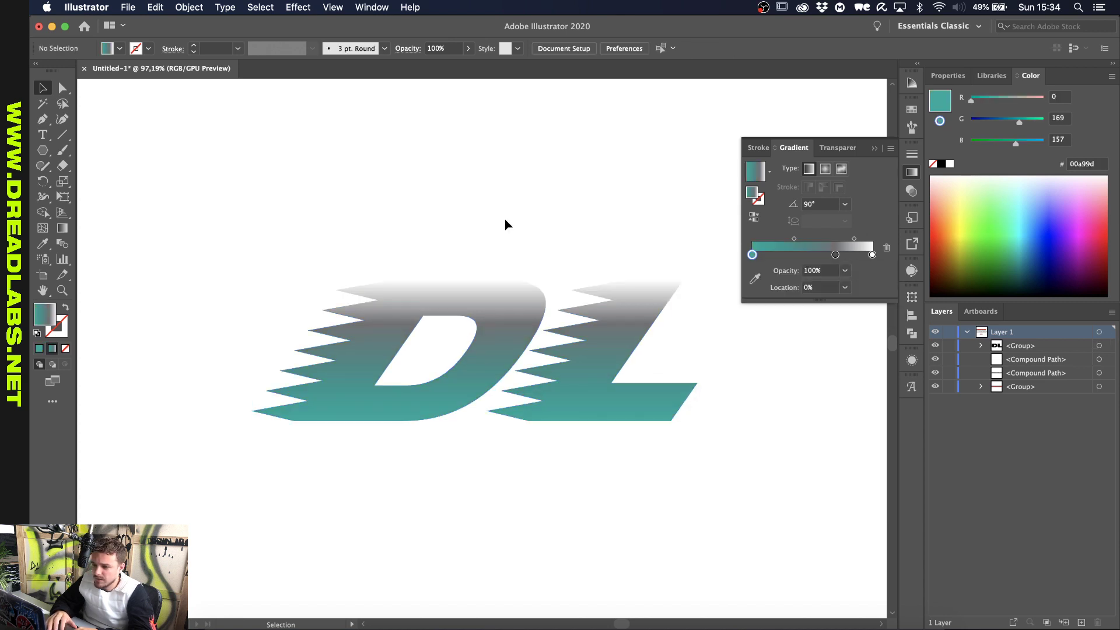
Offset the DL lettering's path by 10 px with miter joins and fill the offset shape with solid white
{"action": "left_click_drag", "start_coordinate": [505, 225], "coordinate": [382, 445]}
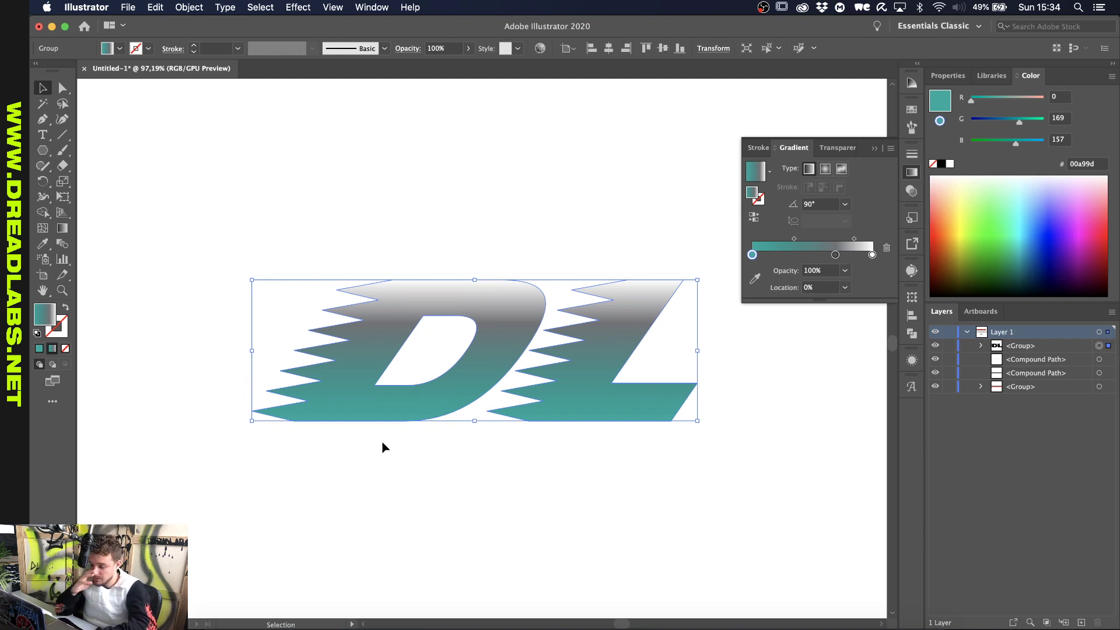
{"action": "key", "text": "super+alt+o"}
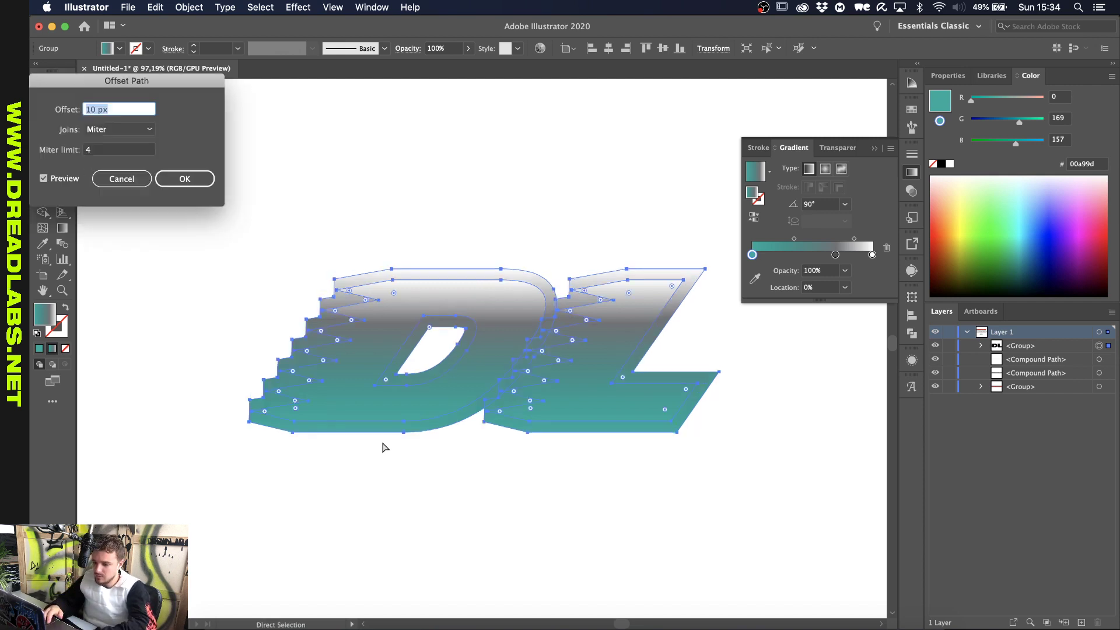
{"action": "left_click", "coordinate": [199, 184]}
{"action": "left_click_drag", "start_coordinate": [1049, 228], "coordinate": [627, 95]}
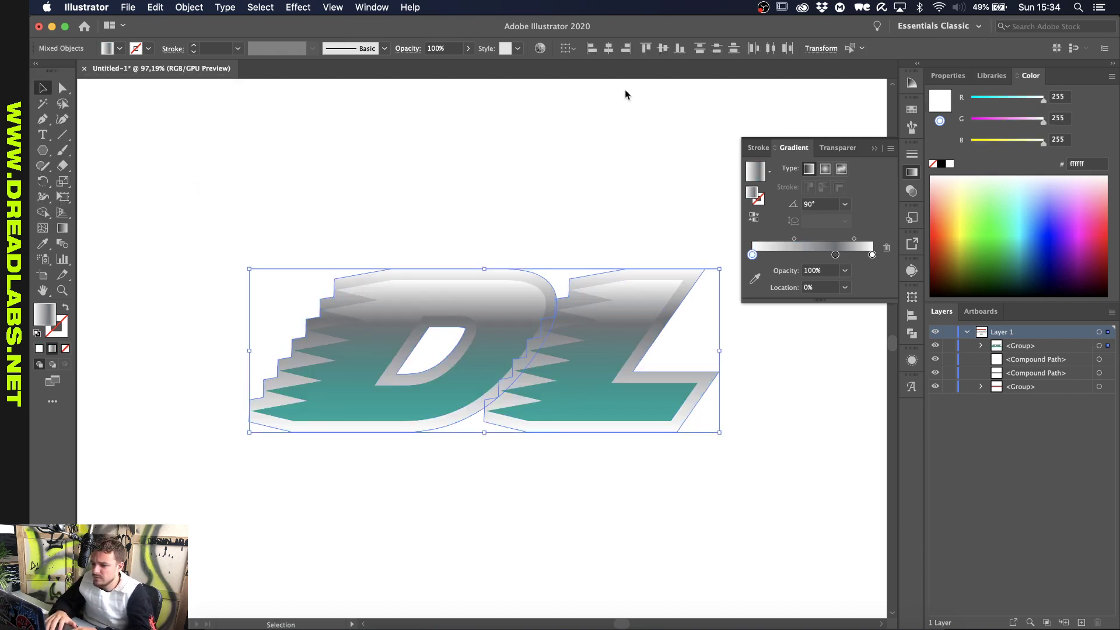
{"action": "left_click", "coordinate": [39, 348]}
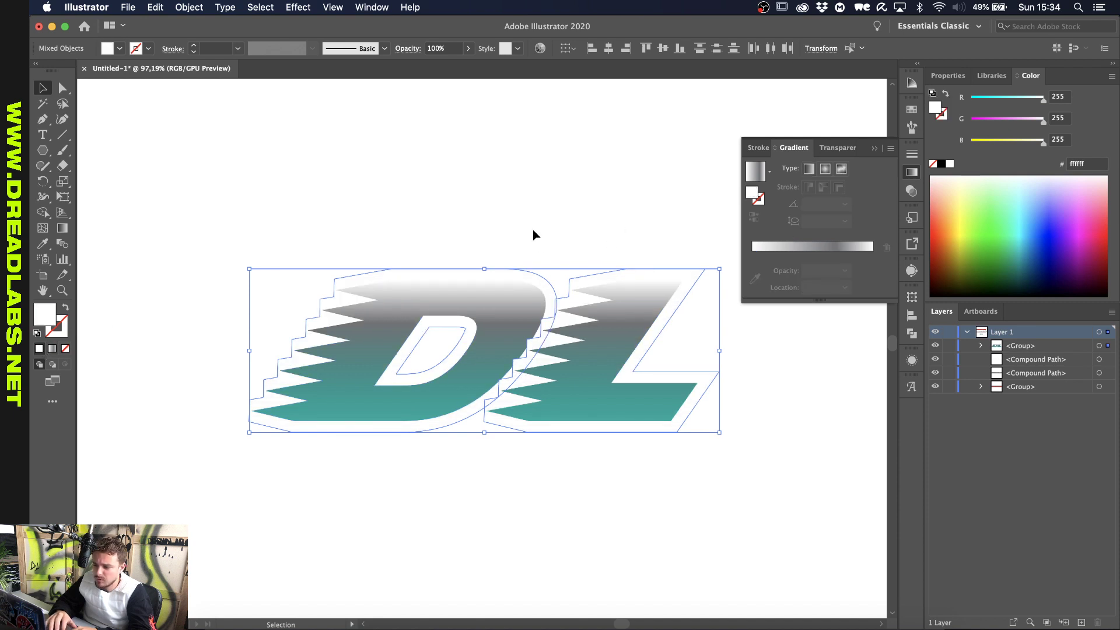
Add a second outward offset path around the white DL outline
{"action": "key", "text": "a"}
{"action": "key", "text": "super+alt+o"}
{"action": "left_click", "coordinate": [194, 180]}
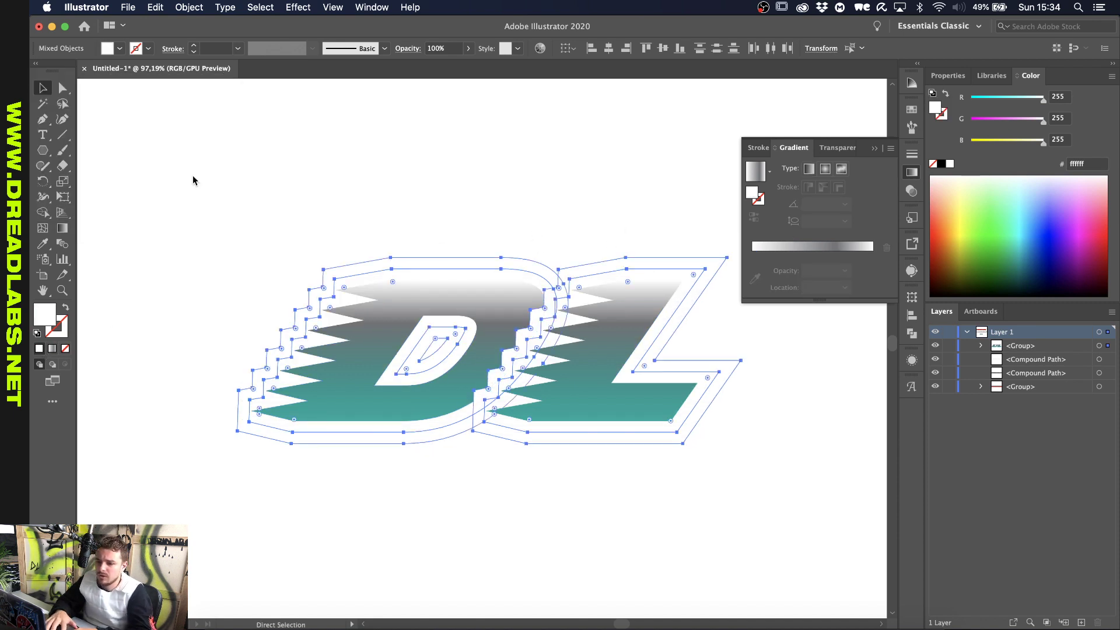
{"action": "key", "text": "v"}
{"action": "key", "text": "i"}
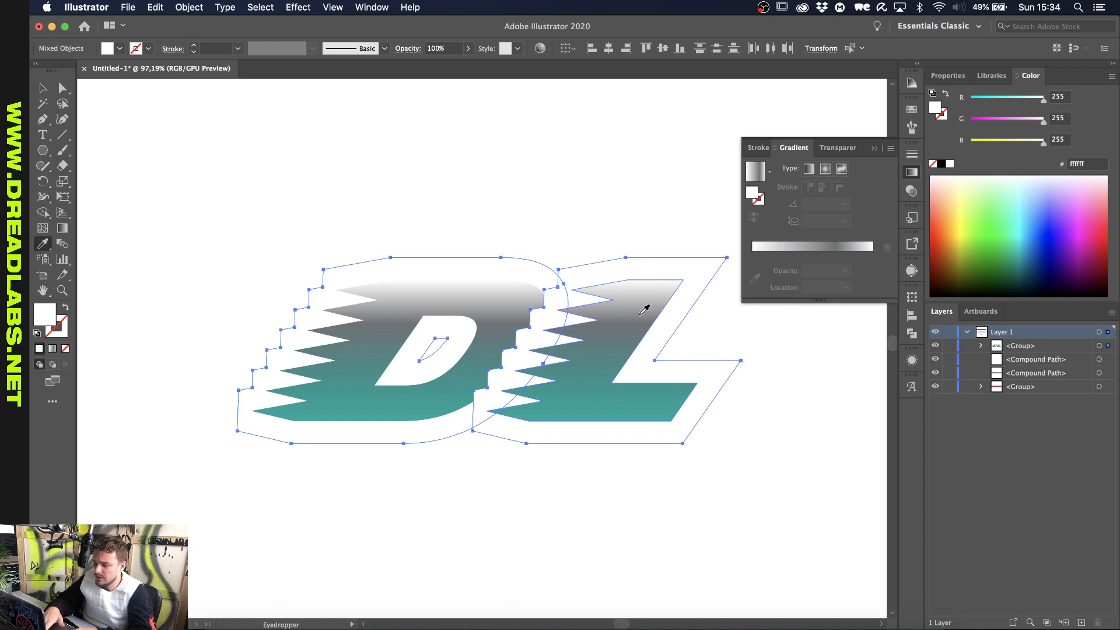
{"action": "left_click", "coordinate": [639, 316]}
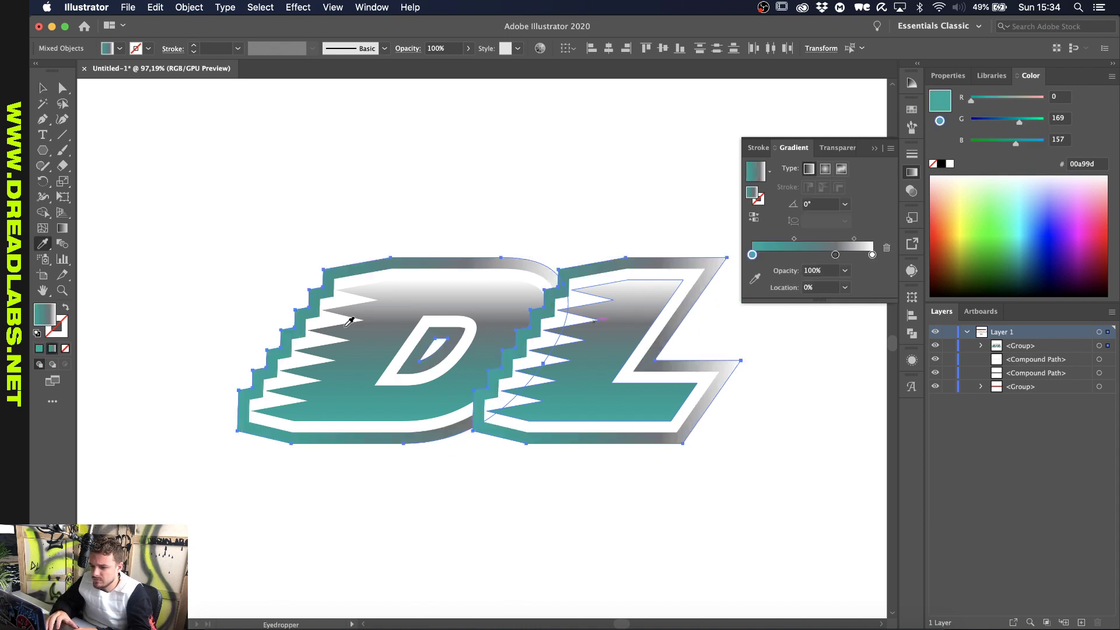
{"action": "scroll", "coordinate": [570, 356], "scroll_direction": "up", "scroll_amount": 2}
{"action": "key", "text": "super+z"}
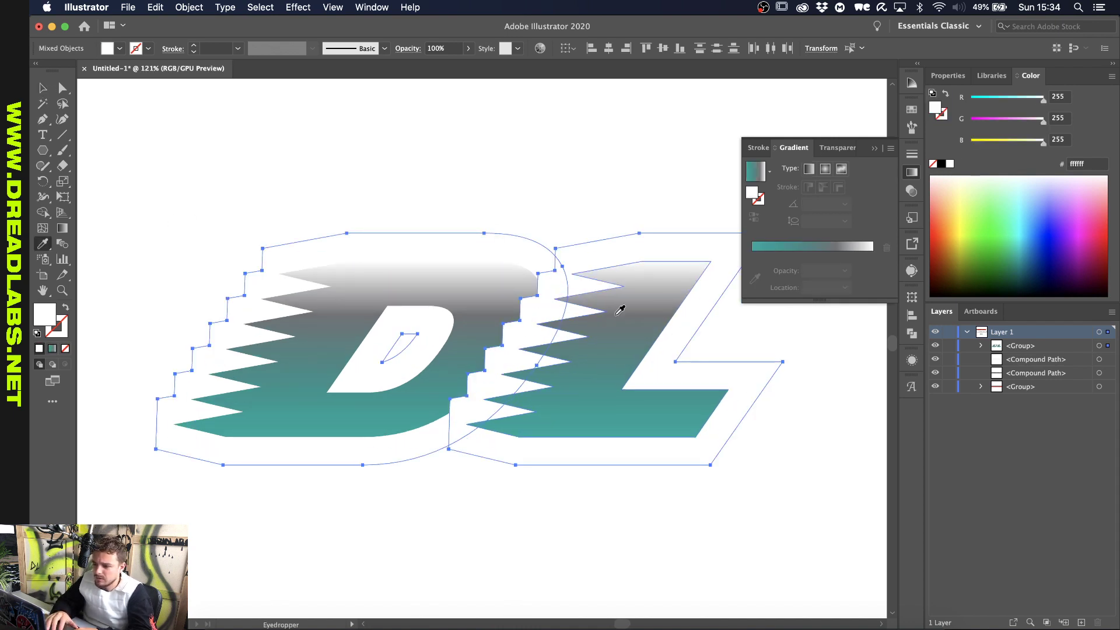
{"action": "left_click", "coordinate": [653, 308]}
{"action": "key", "text": "super+z"}
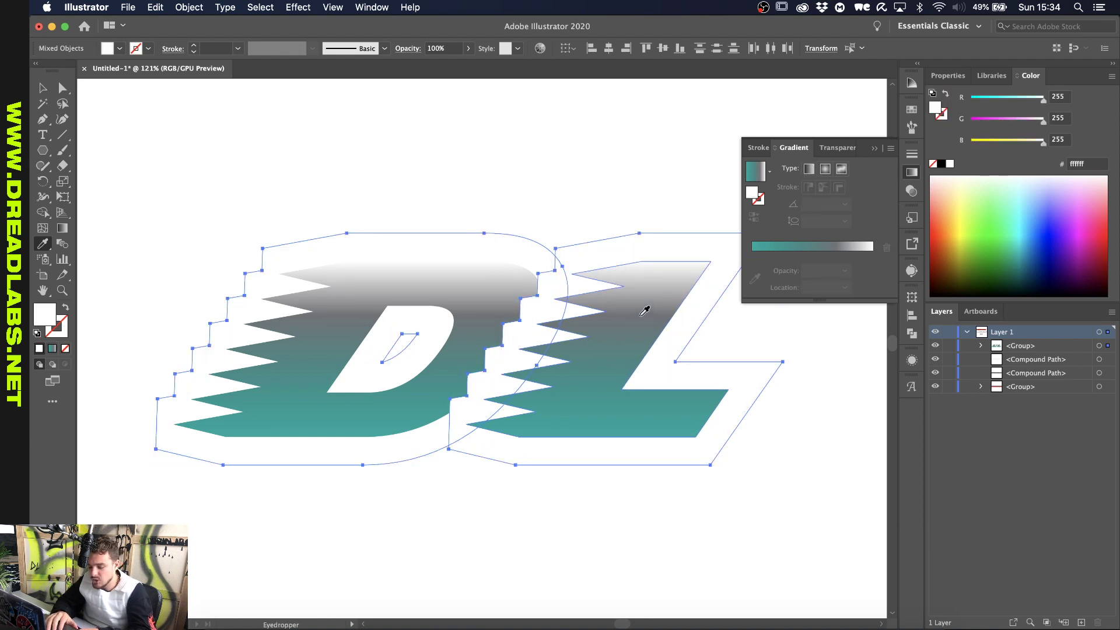
Fill the outer DL offset outline with solid grey 707275 sampled from the lettering's gradient
{"action": "left_click", "coordinate": [645, 311], "text": "shift"}
{"action": "key", "text": "v"}
{"action": "left_click", "coordinate": [578, 218]}
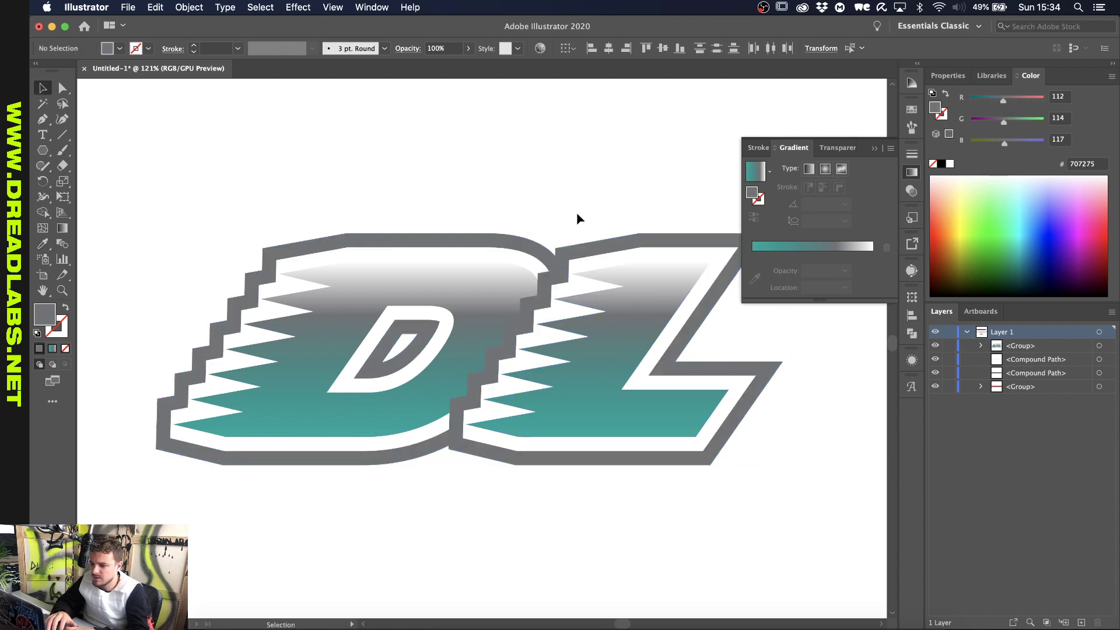
Isolate the DL group and arrange the L with its outlines behind the D
{"action": "scroll", "coordinate": [577, 219], "scroll_direction": "down", "scroll_amount": 3}
{"action": "left_click_drag", "start_coordinate": [621, 201], "coordinate": [532, 340]}
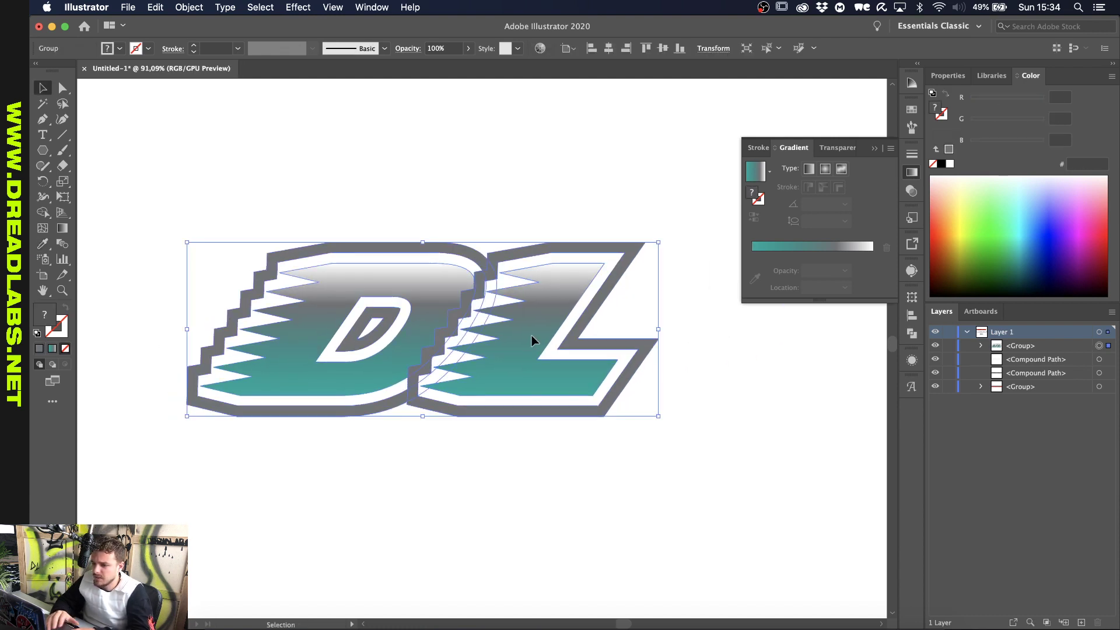
{"action": "double_click", "coordinate": [572, 263]}
{"action": "left_click_drag", "start_coordinate": [622, 203], "coordinate": [557, 366]}
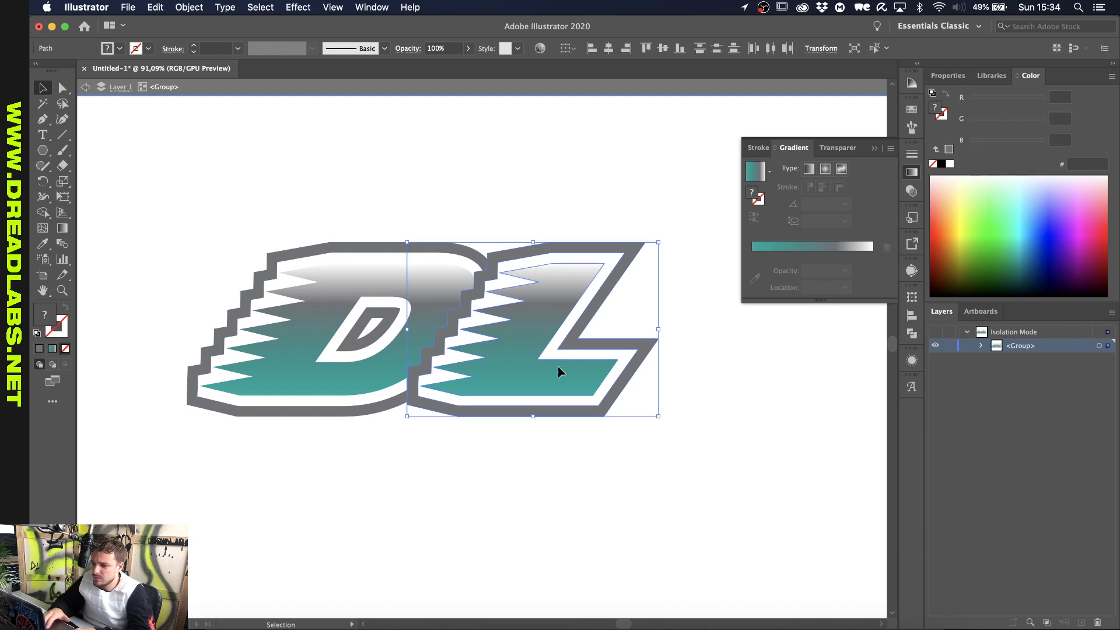
{"action": "double_click", "coordinate": [585, 195]}
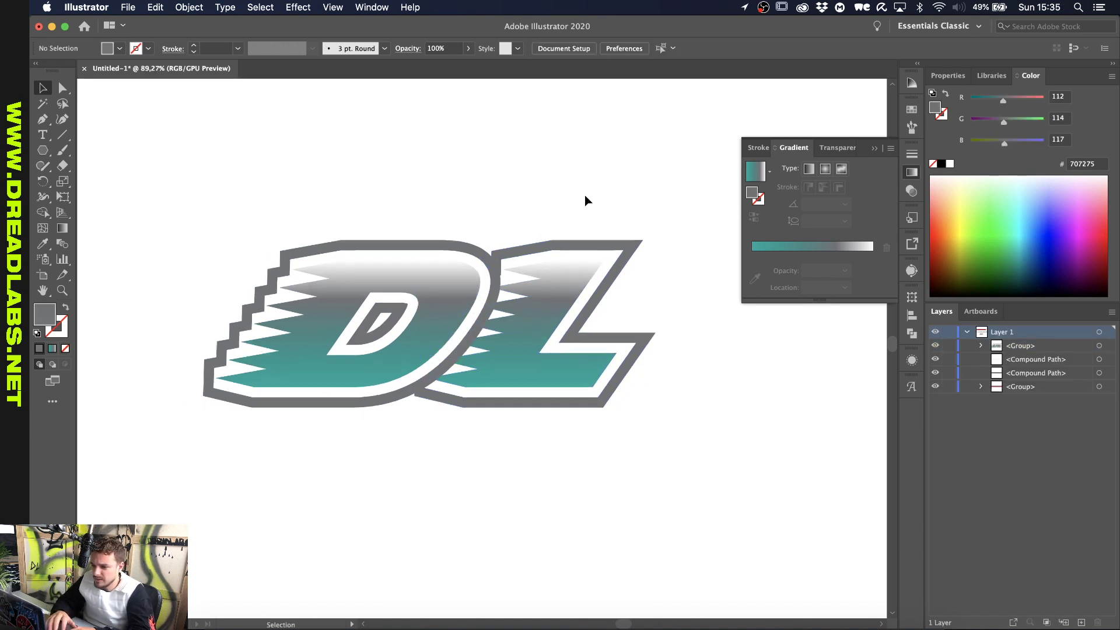
Undo the DL letter stacking, the outline fills and both offset paths, back to the plain gradient lettering
{"action": "scroll", "coordinate": [565, 181], "scroll_direction": "down", "scroll_amount": 3}
{"action": "scroll", "coordinate": [546, 154], "scroll_direction": "up", "scroll_amount": 2}
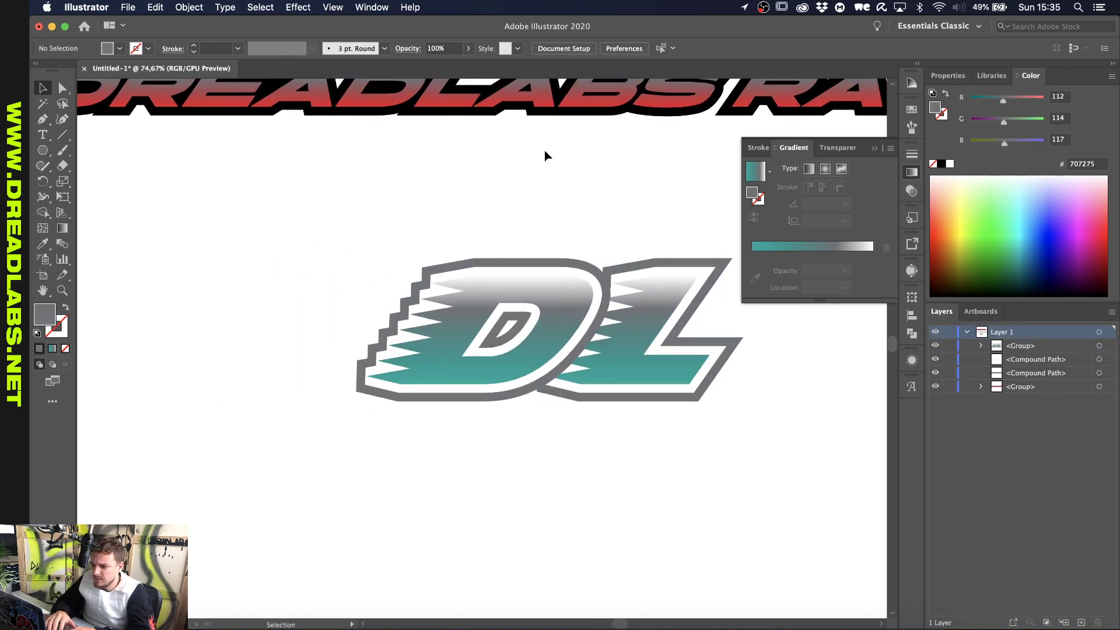
{"action": "scroll", "coordinate": [545, 150], "scroll_direction": "up", "scroll_amount": 1}
{"action": "key", "text": "a"}
{"action": "key", "text": "super+a"}
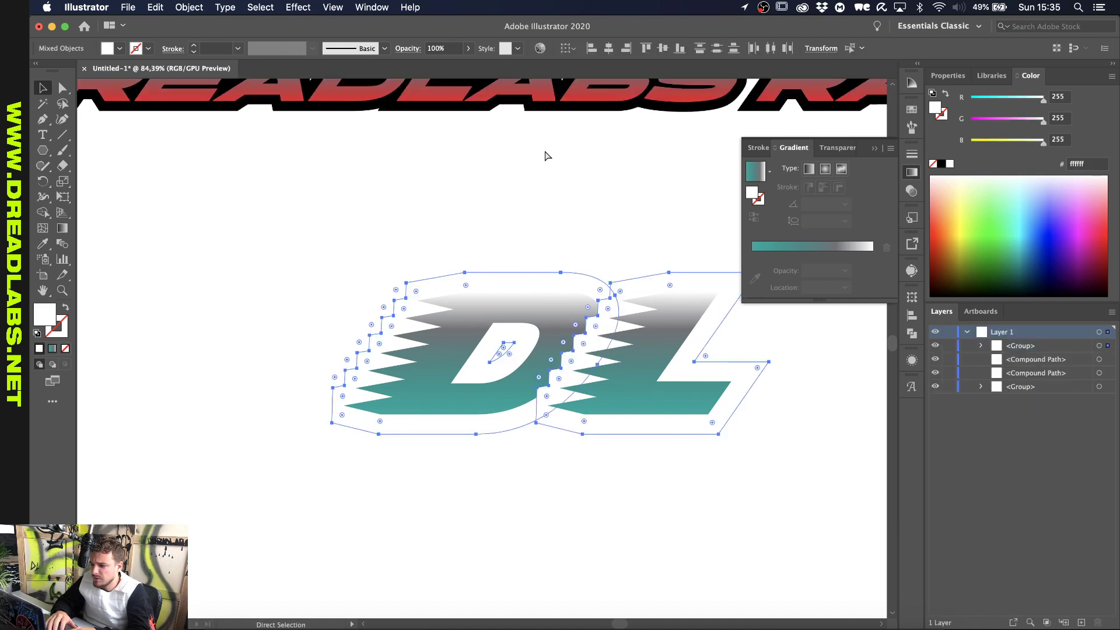
{"action": "key", "text": "super+z"}
{"action": "key", "text": "super+z"}
{"action": "key", "text": "super+z"}
{"action": "key", "text": "super+z"}
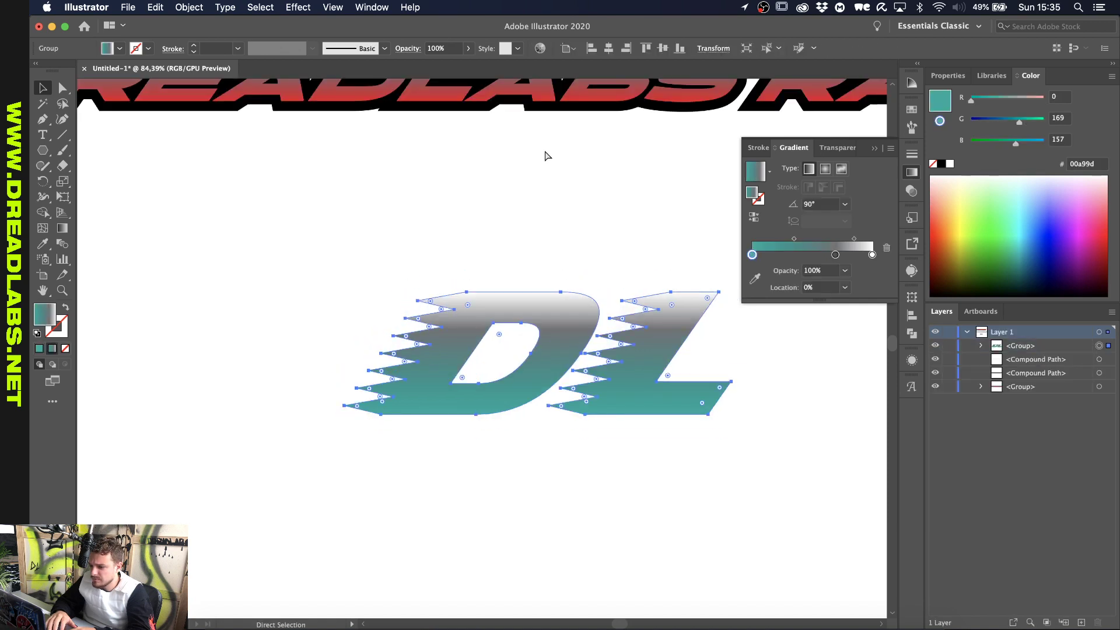
Offset the DL lettering by 10 px with miter joins and a miter limit of 20, and fill the offset shape white
{"action": "key", "text": "super+h"}
{"action": "key", "text": "super+h"}
{"action": "key", "text": "v"}
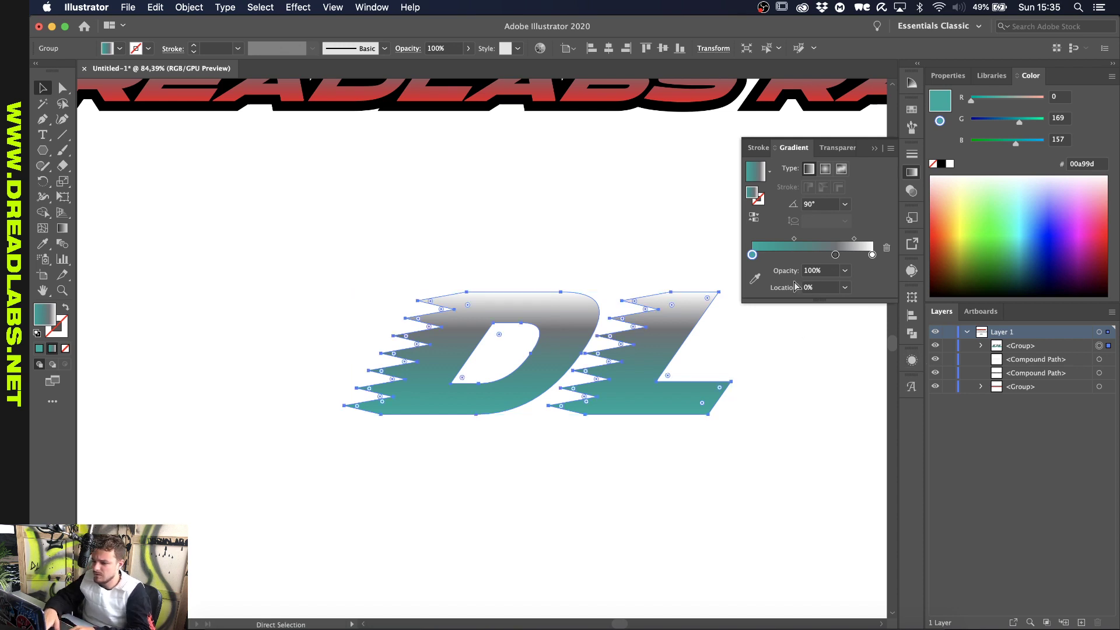
{"action": "key", "text": "super+alt+o"}
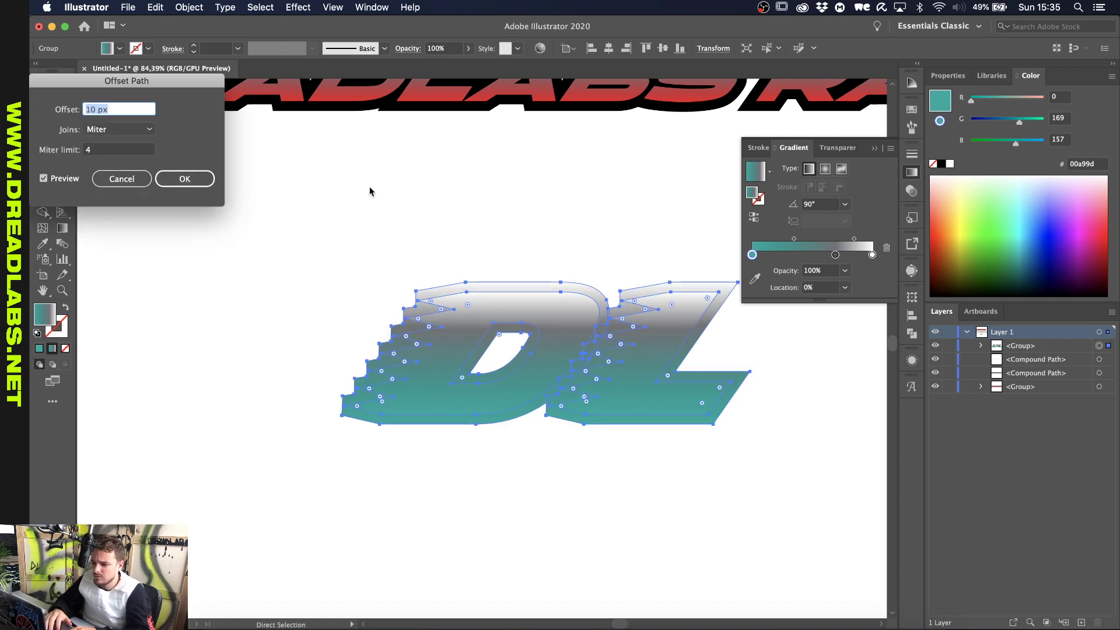
{"action": "left_click", "coordinate": [100, 151]}
{"action": "type", "text": "20"}
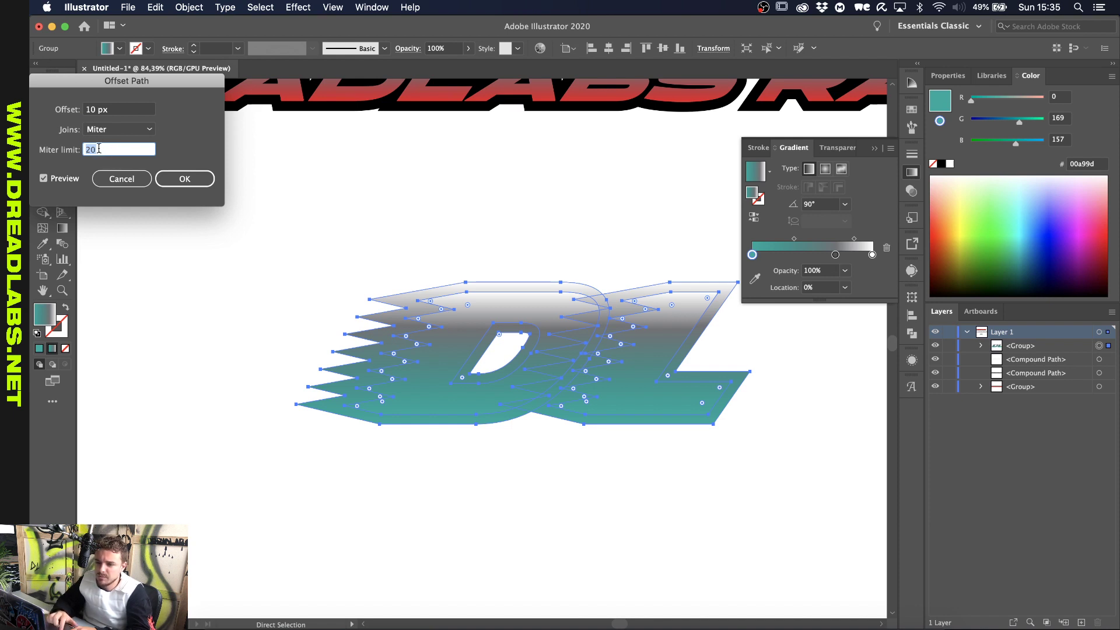
{"action": "left_click", "coordinate": [185, 179]}
{"action": "key", "text": "v"}
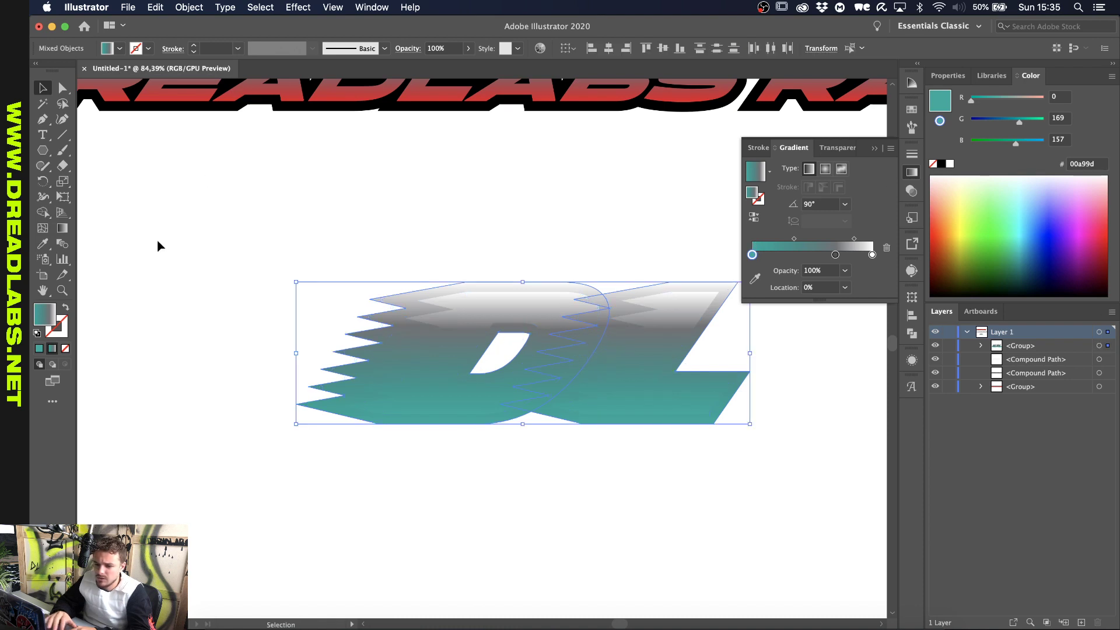
{"action": "left_click", "coordinate": [40, 349]}
{"action": "left_click", "coordinate": [951, 164]}
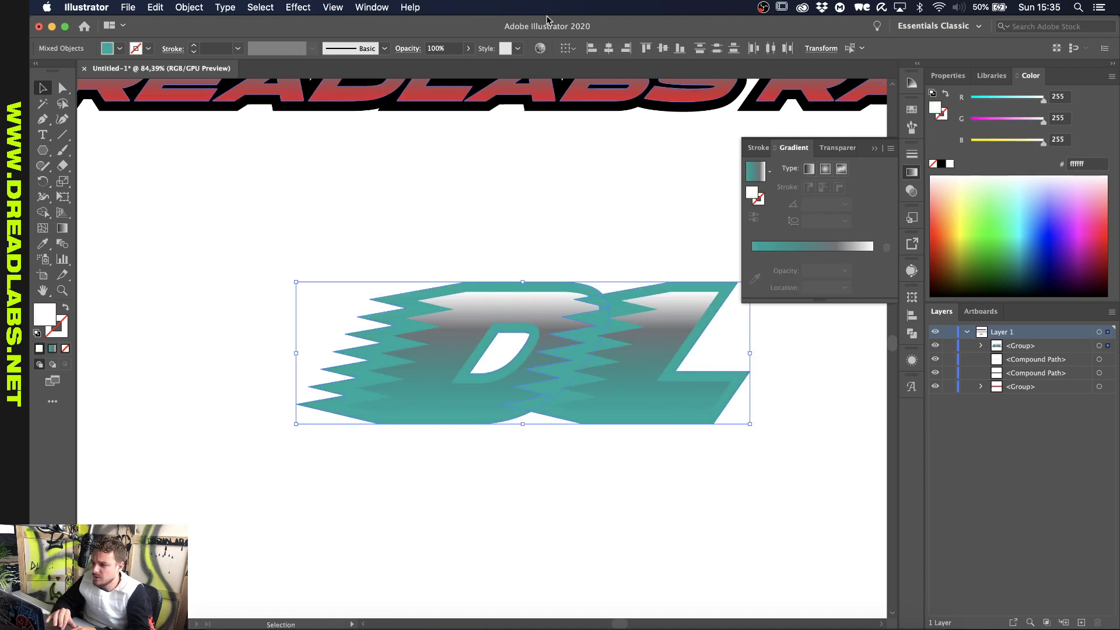
Add a second 10 px offset path around the white DL outline with miter joins and a miter limit of 20
{"action": "key", "text": "alt+super+o"}
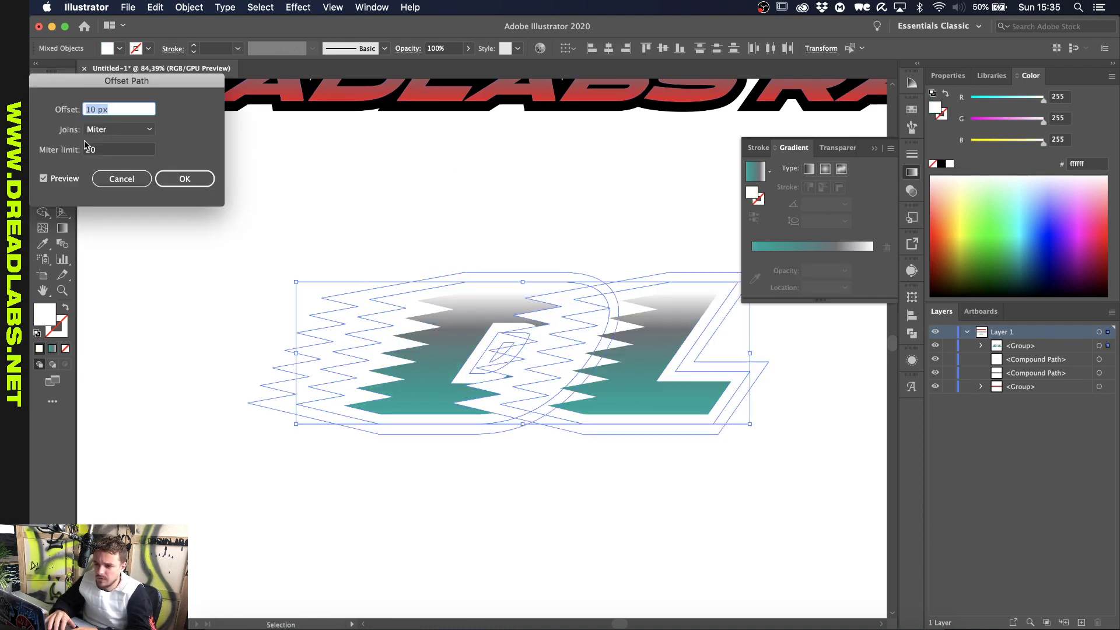
{"action": "left_click", "coordinate": [111, 148]}
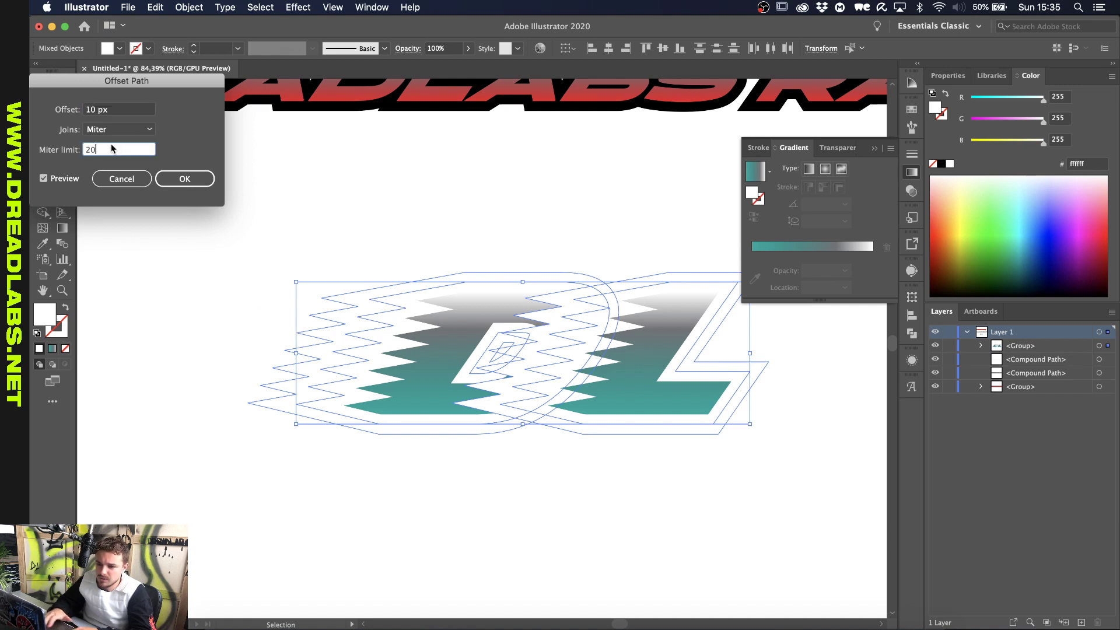
{"action": "type", "text": "0"}
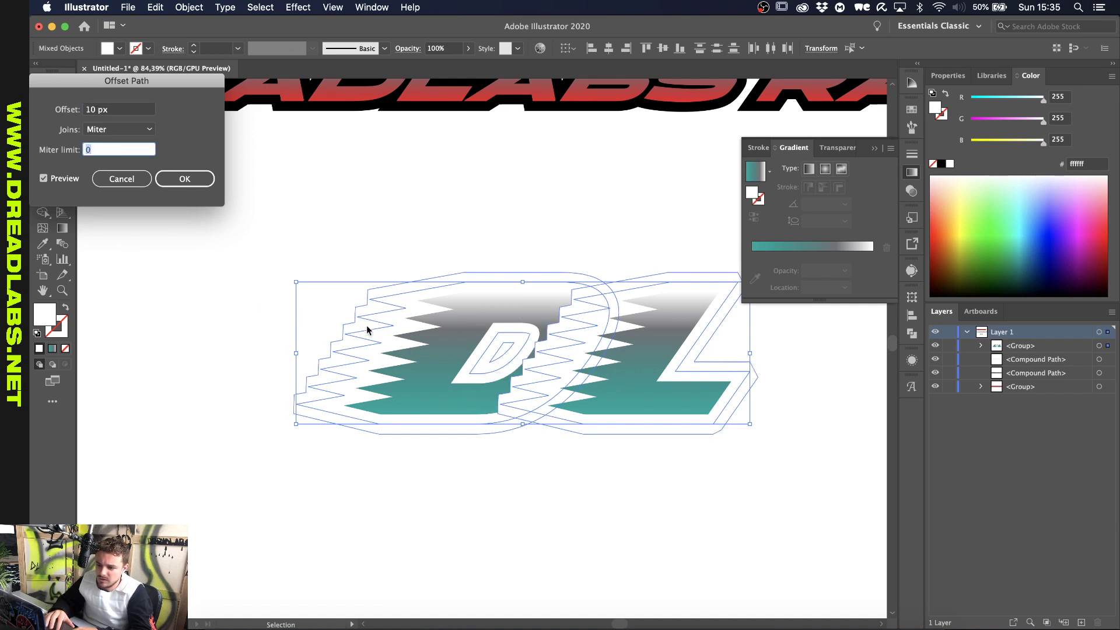
{"action": "type", "text": "20"}
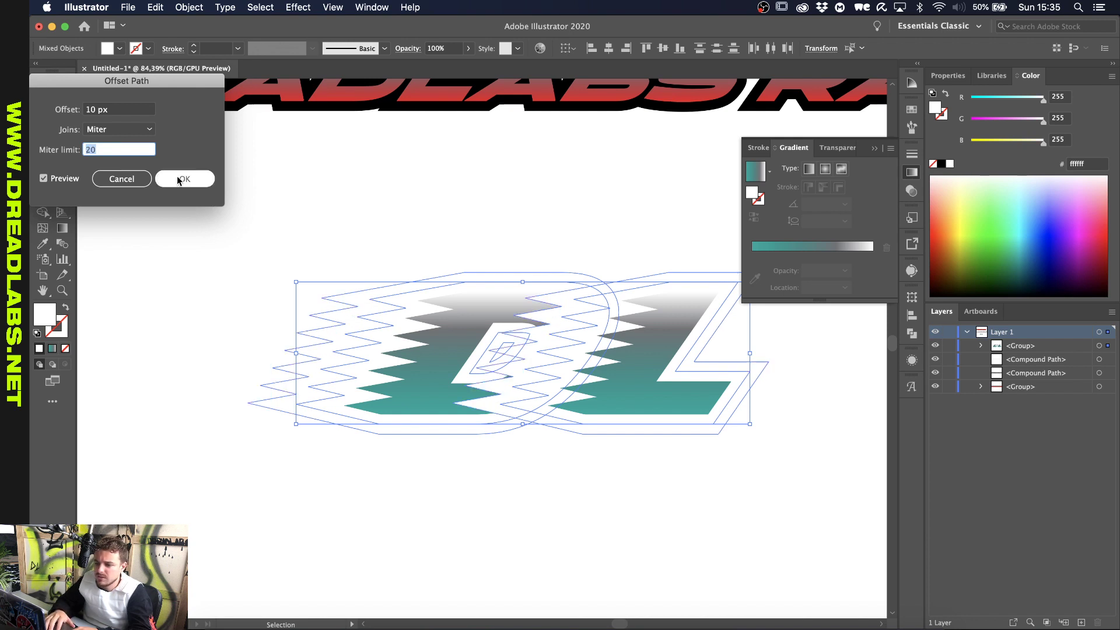
{"action": "left_click", "coordinate": [177, 177]}
Fill the outermost spiked DL outline with grey 707275 sampled from the lettering's gradient
{"action": "scroll", "coordinate": [488, 342], "scroll_direction": "up", "scroll_amount": 3}
{"action": "key", "text": "i"}
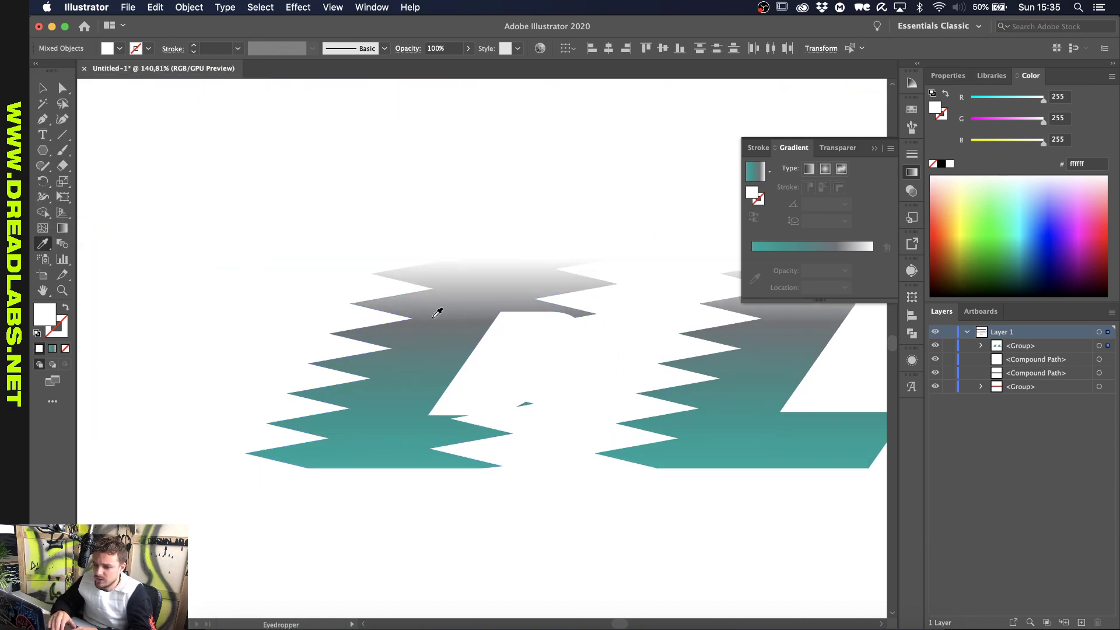
{"action": "scroll", "coordinate": [438, 313], "scroll_direction": "up", "scroll_amount": 2}
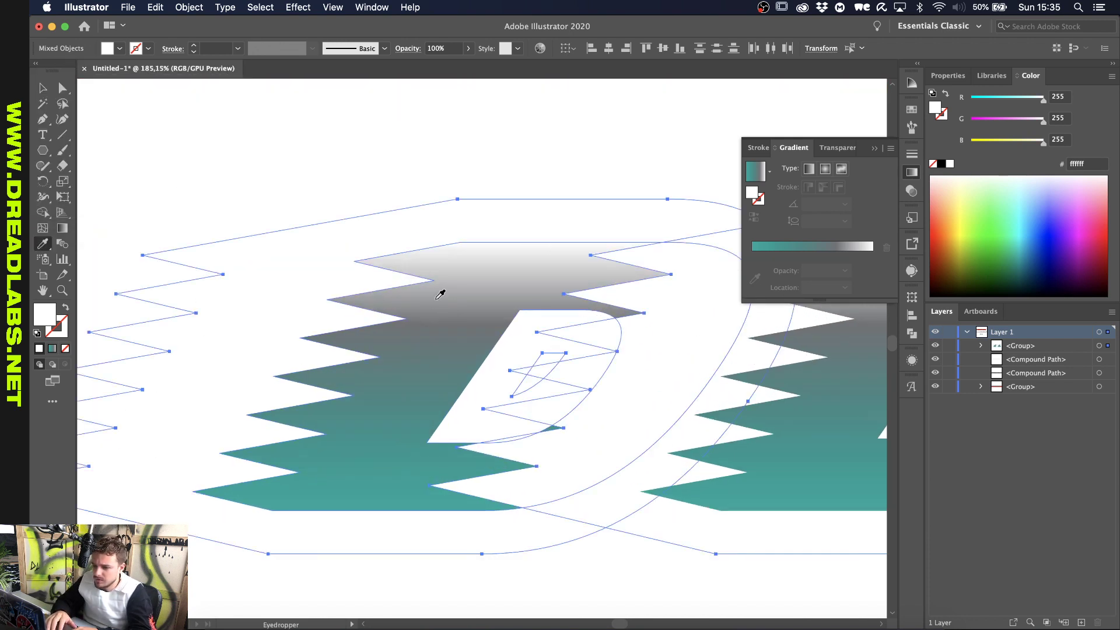
{"action": "left_click", "coordinate": [453, 325]}
{"action": "scroll", "coordinate": [453, 325], "scroll_direction": "down", "scroll_amount": 3}
{"action": "key", "text": "v"}
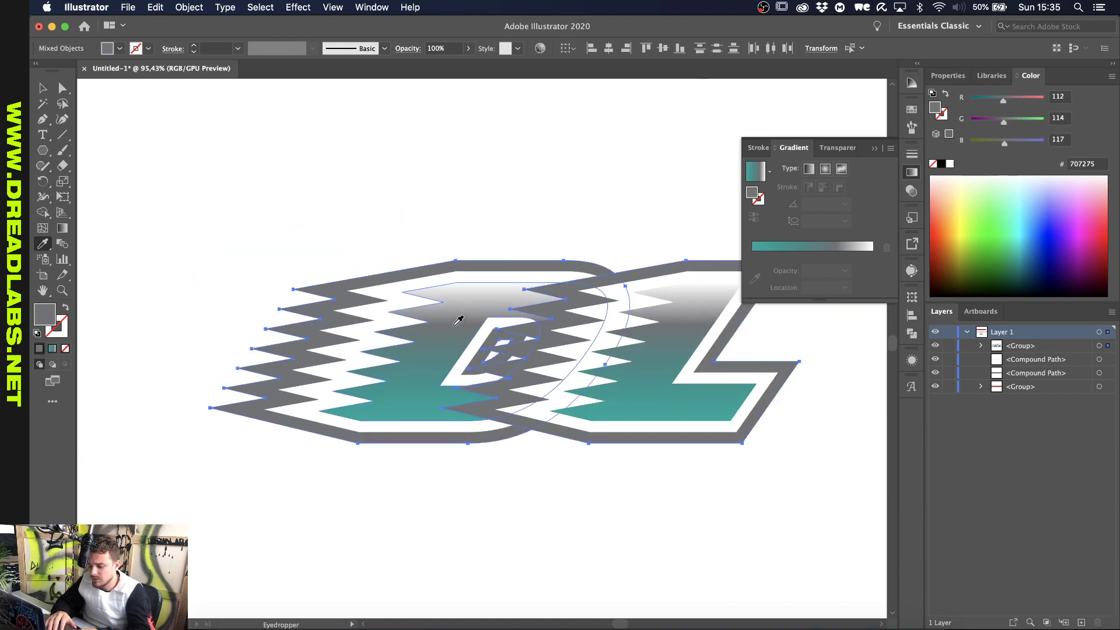
Within the isolated DL group, send the L and its spiked outlines behind the D
{"action": "scroll", "coordinate": [453, 324], "scroll_direction": "right", "scroll_amount": 3}
{"action": "left_click", "coordinate": [639, 247]}
{"action": "left_click", "coordinate": [571, 418]}
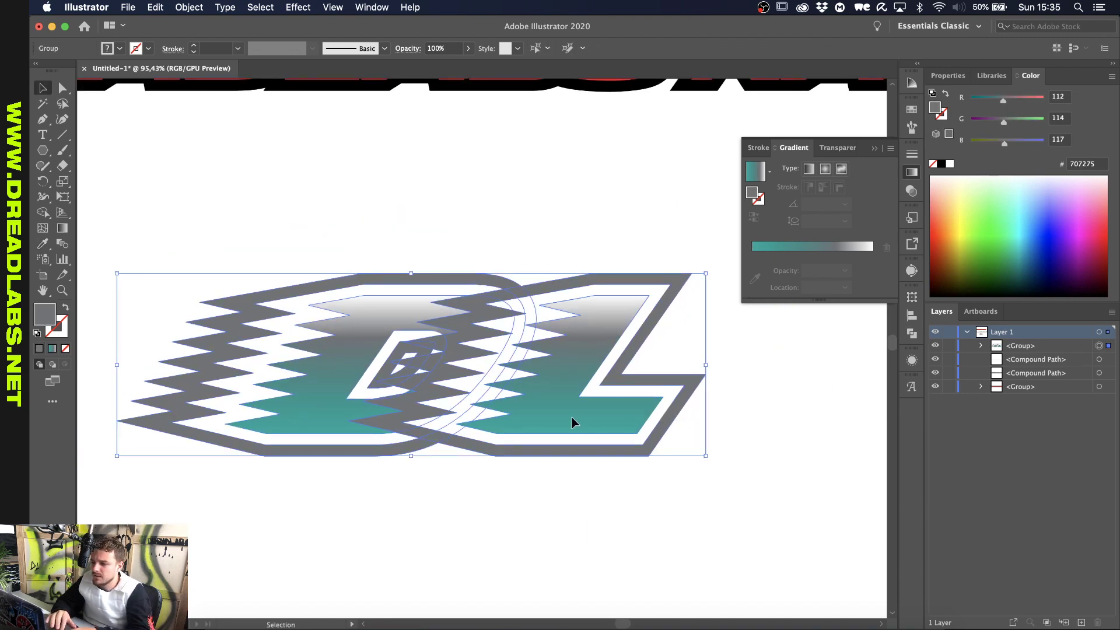
{"action": "double_click", "coordinate": [601, 315]}
{"action": "left_click_drag", "start_coordinate": [664, 338], "coordinate": [608, 363]}
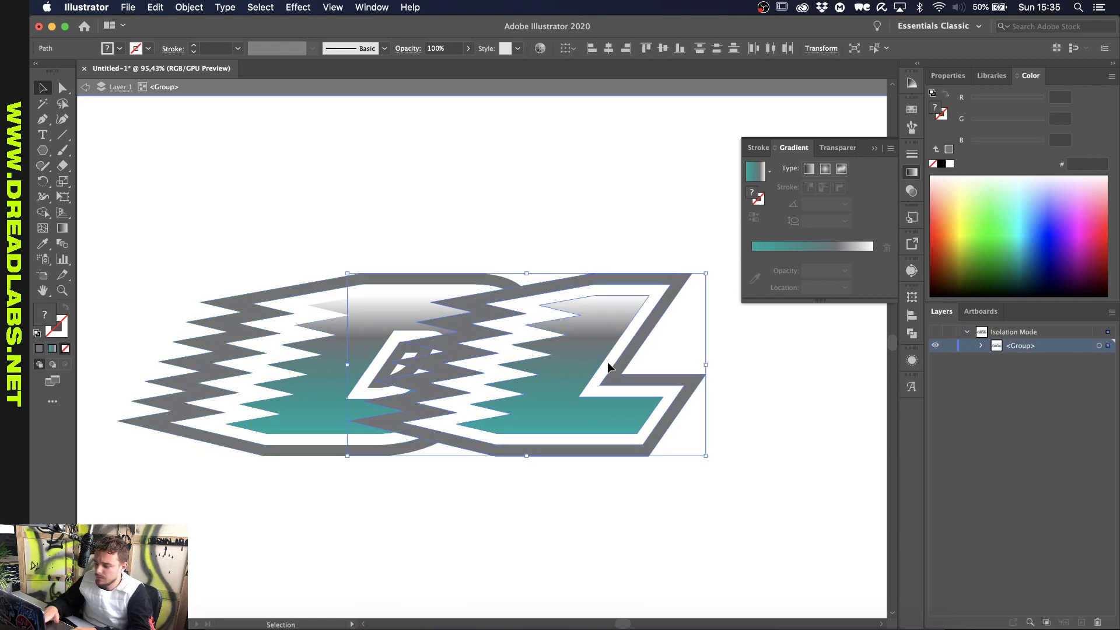
{"action": "double_click", "coordinate": [570, 187]}
{"action": "scroll", "coordinate": [570, 187], "scroll_direction": "down", "scroll_amount": 3}
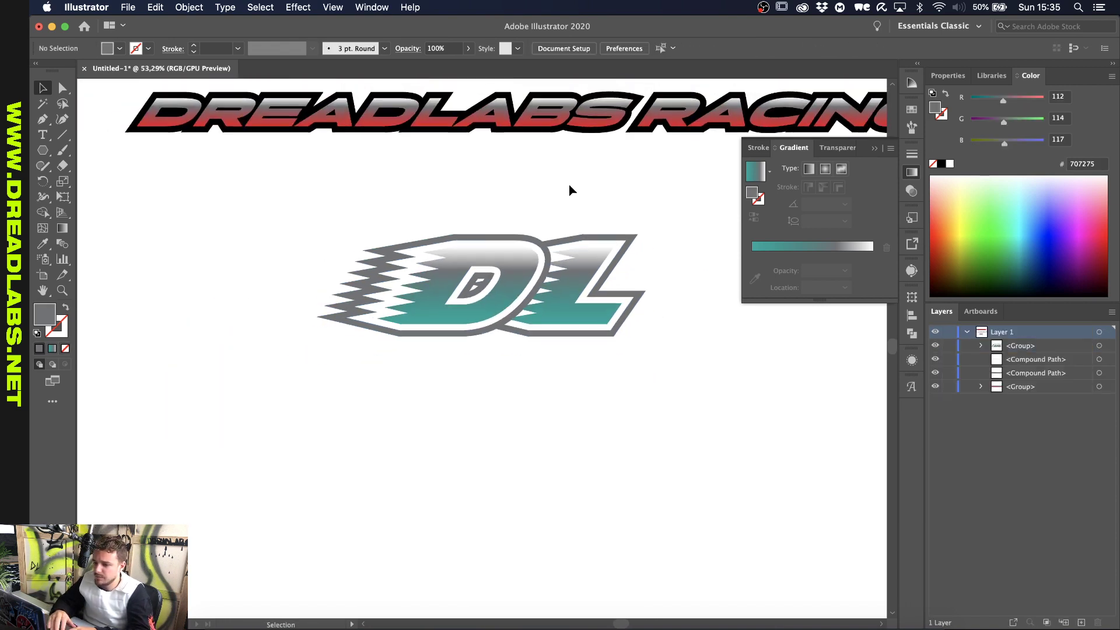
{"action": "scroll", "coordinate": [571, 190], "scroll_direction": "up", "scroll_amount": 2}
{"action": "scroll", "coordinate": [570, 190], "scroll_direction": "right", "scroll_amount": 2}
{"action": "left_click_drag", "start_coordinate": [616, 250], "coordinate": [272, 404]}
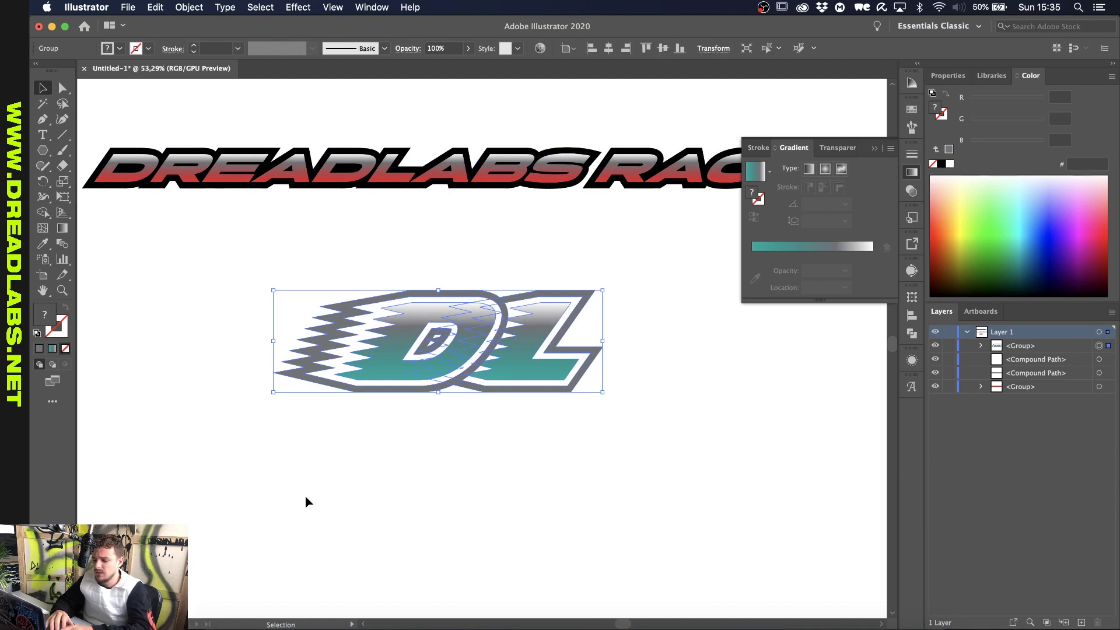
Enlarge the DREADLABS RACING CO. text to about 85 pt and position it below the DL logo
{"action": "scroll", "coordinate": [418, 461], "scroll_direction": "down", "scroll_amount": 3}
{"action": "scroll", "coordinate": [418, 461], "scroll_direction": "up", "scroll_amount": 1}
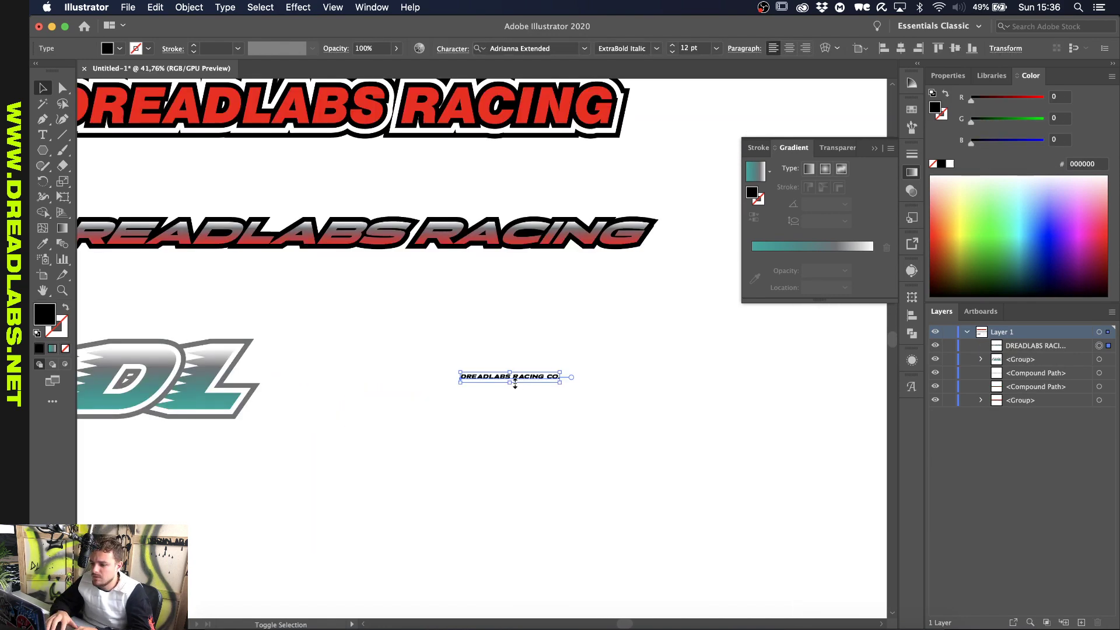
{"action": "mouse_move", "coordinate": [511, 383]}
{"action": "left_mouse_down"}
{"action": "mouse_move", "coordinate": [510, 432]}
{"action": "mouse_move", "coordinate": [509, 402]}
{"action": "left_mouse_up"}
{"action": "left_click_drag", "start_coordinate": [447, 374], "coordinate": [440, 514]}
{"action": "left_click", "coordinate": [420, 348]}
{"action": "scroll", "coordinate": [421, 348], "scroll_direction": "down", "scroll_amount": 2}
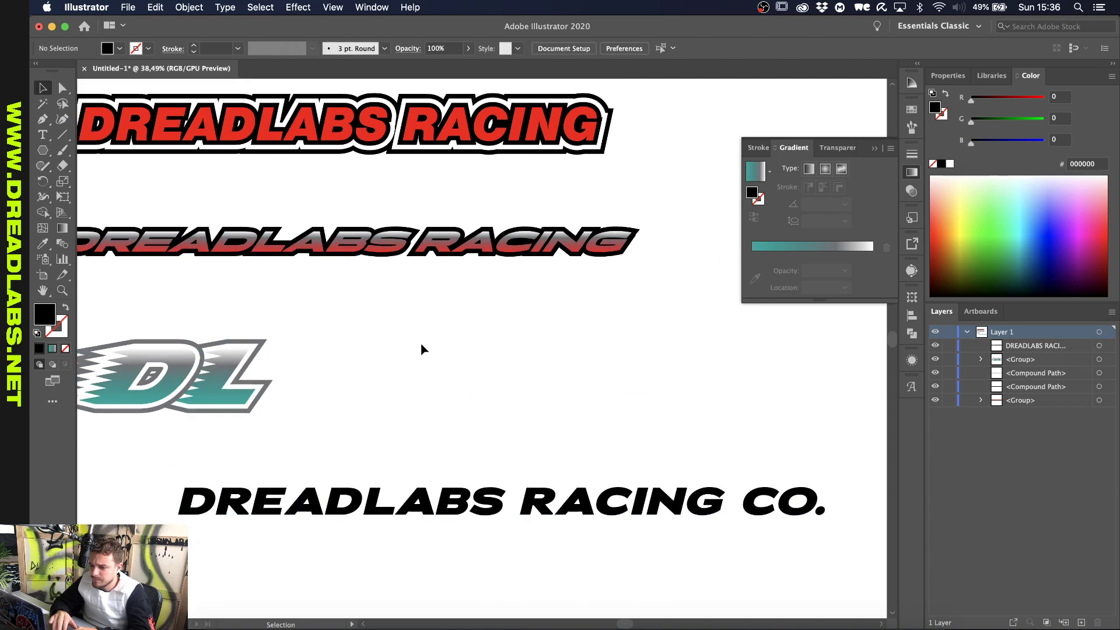
{"action": "left_click", "coordinate": [446, 412]}
{"action": "scroll", "coordinate": [499, 359], "scroll_direction": "up", "scroll_amount": 3}
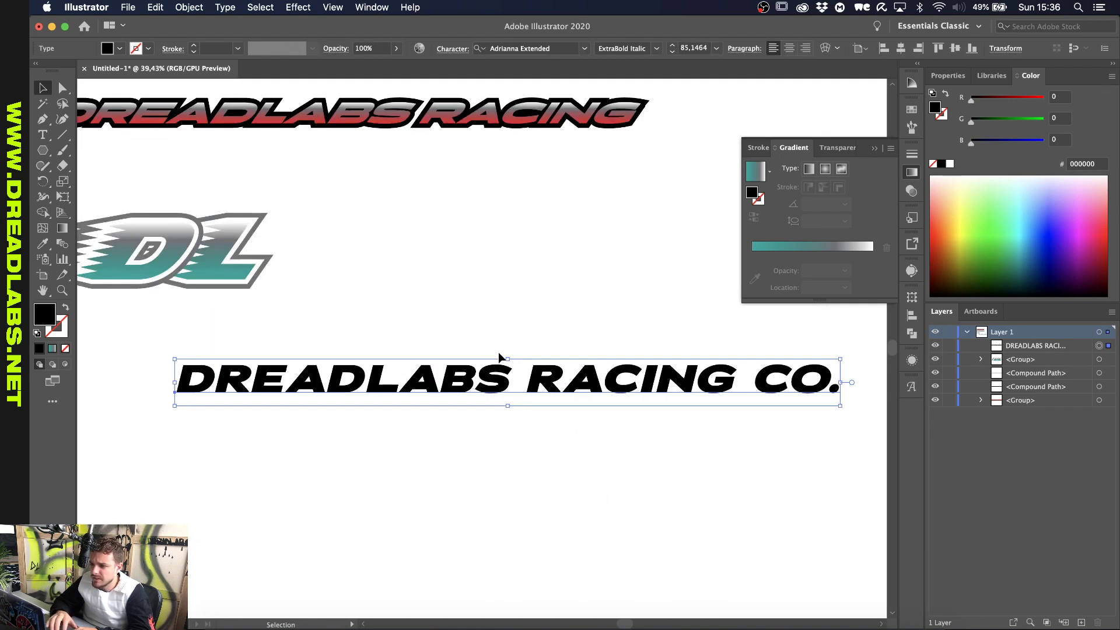
Convert the DREADLABS RACING CO. text to outlines
{"action": "right_click", "coordinate": [503, 388]}
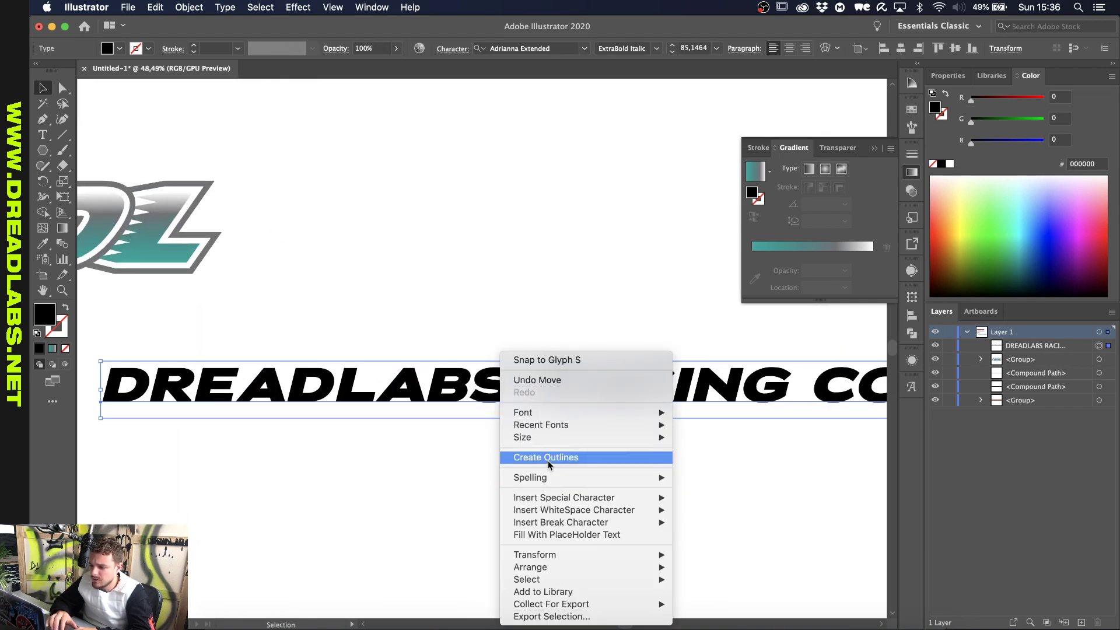
{"action": "left_click", "coordinate": [548, 458]}
{"action": "scroll", "coordinate": [403, 339], "scroll_direction": "down", "scroll_amount": 2}
{"action": "left_click", "coordinate": [415, 314]}
{"action": "scroll", "coordinate": [415, 314], "scroll_direction": "up", "scroll_amount": 1}
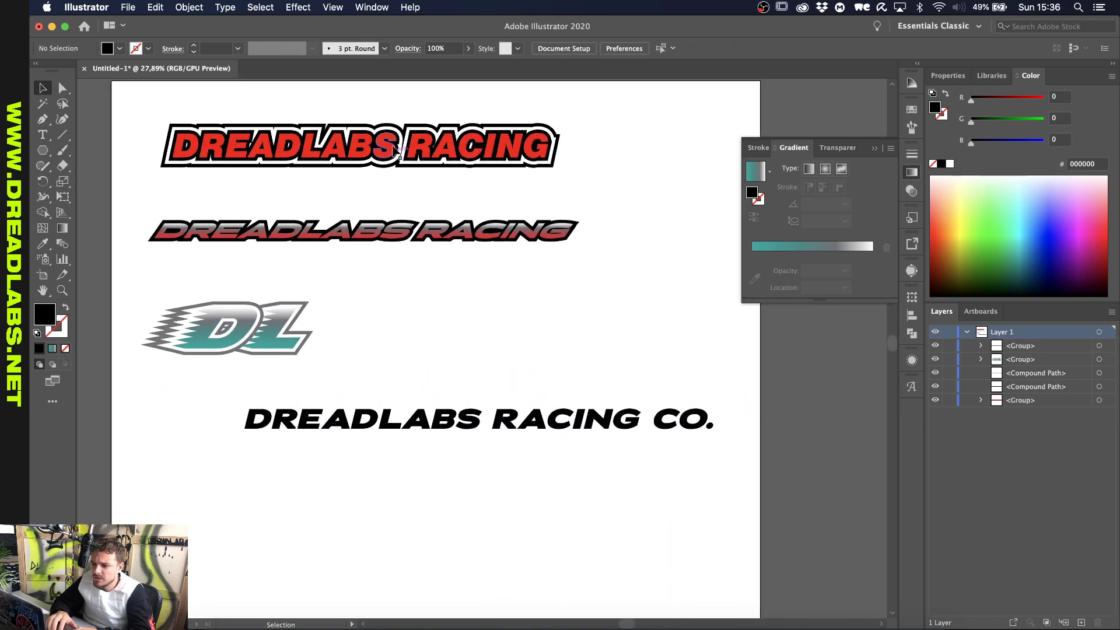
{"action": "left_click_drag", "start_coordinate": [396, 107], "coordinate": [511, 476]}
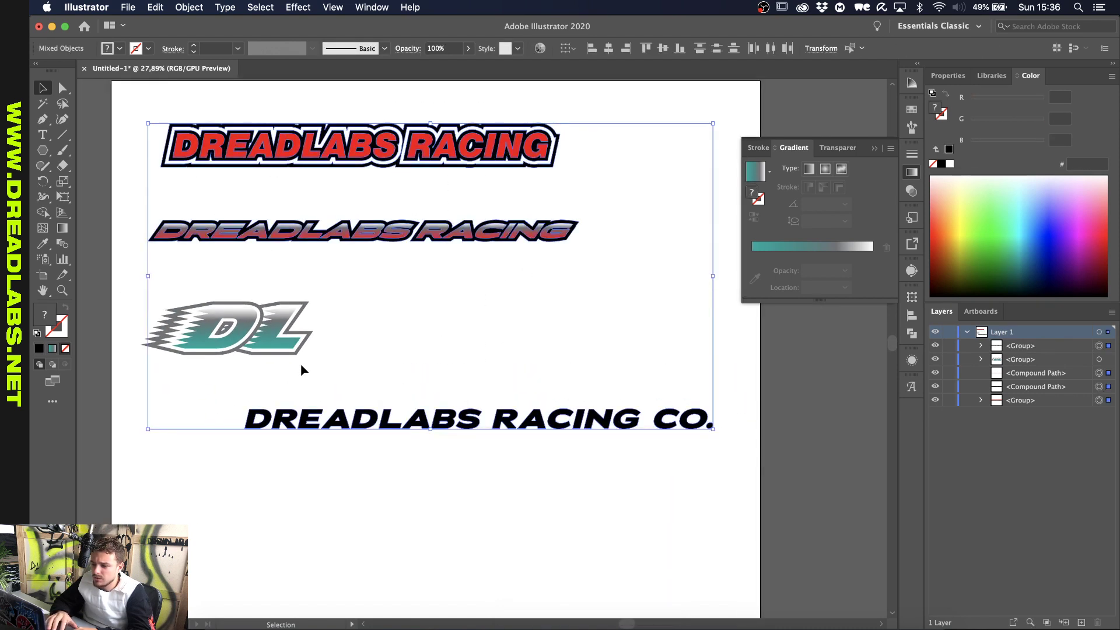
{"action": "left_click", "coordinate": [403, 340]}
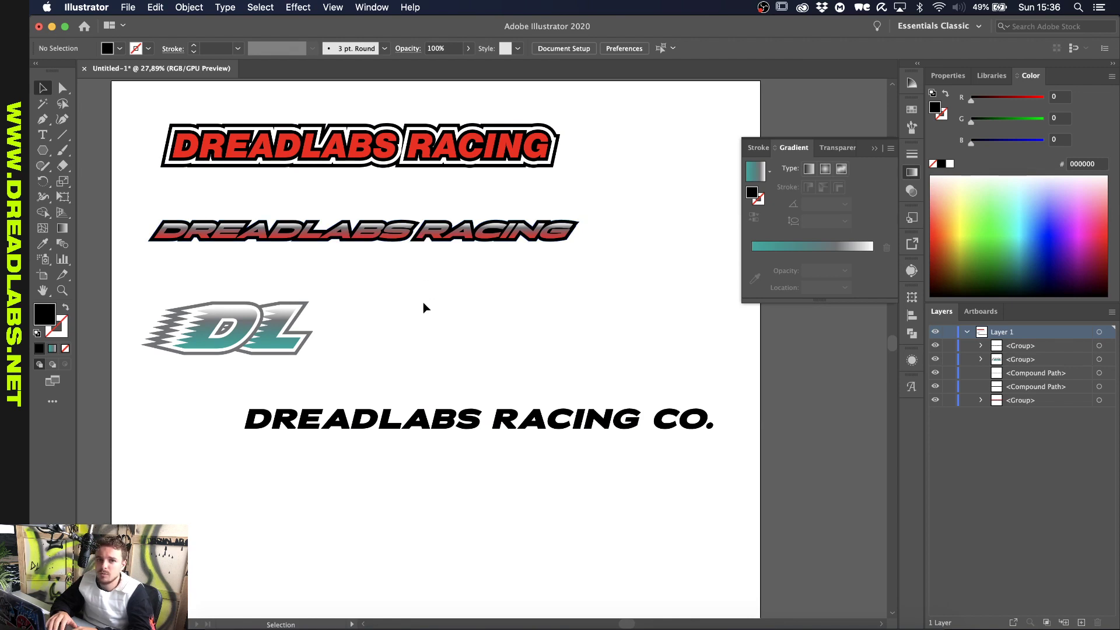
{"action": "scroll", "coordinate": [423, 303], "scroll_direction": "up", "scroll_amount": 1}
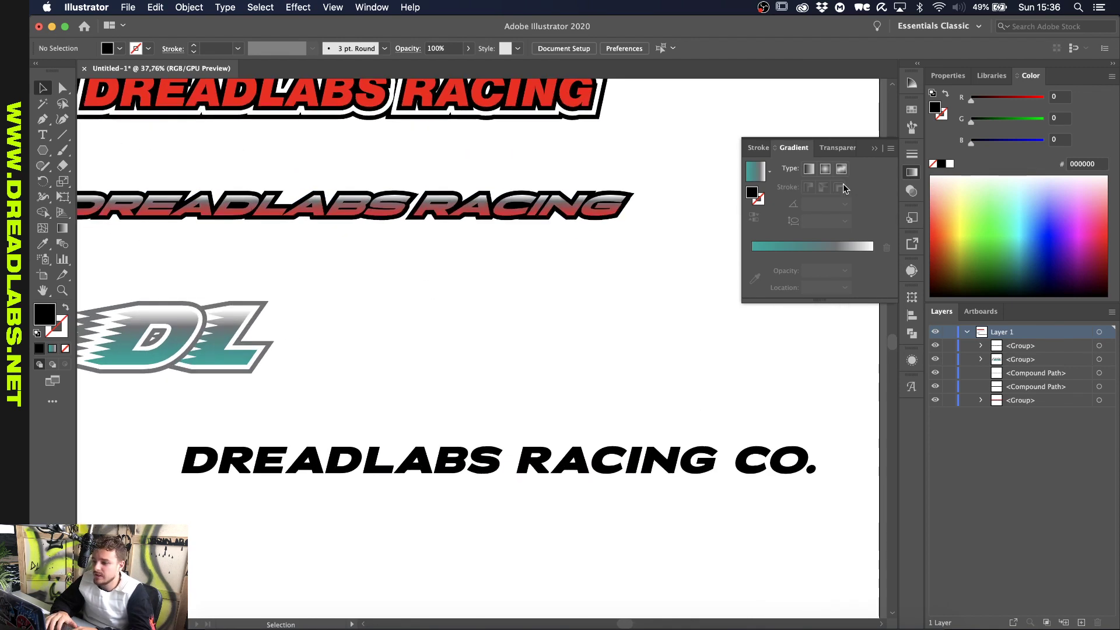
Draw a black rectangle about 16 px wide and 60 px high, matching the letter height, just before the first D of DREADLABS RACING CO
{"action": "left_click", "coordinate": [874, 149]}
{"action": "scroll", "coordinate": [432, 373], "scroll_direction": "down", "scroll_amount": 3}
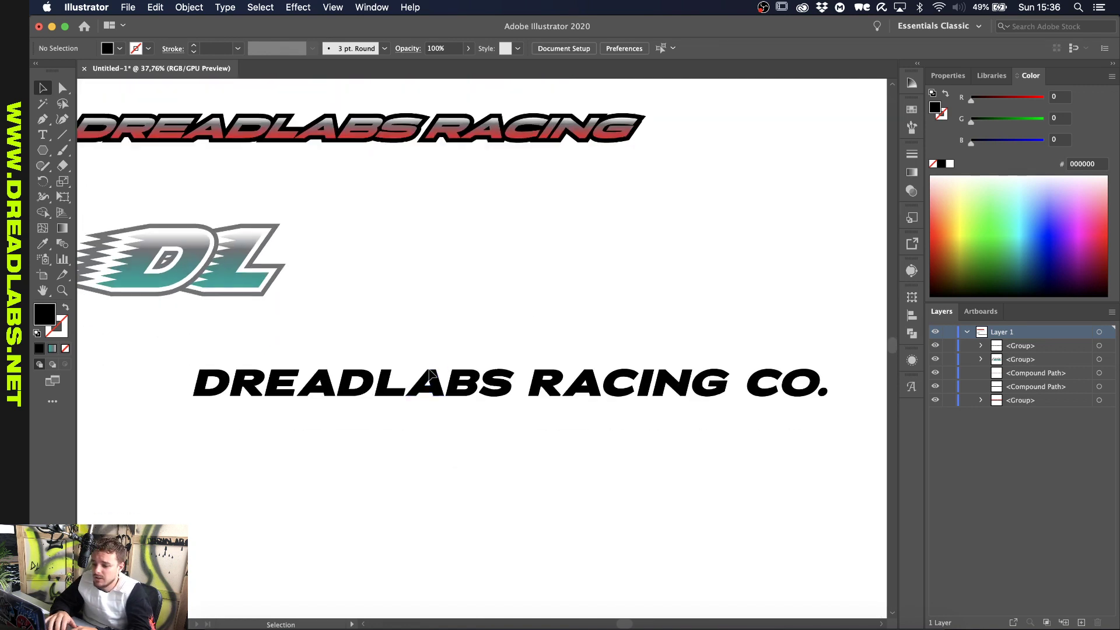
{"action": "scroll", "coordinate": [257, 388], "scroll_direction": "up", "scroll_amount": 1}
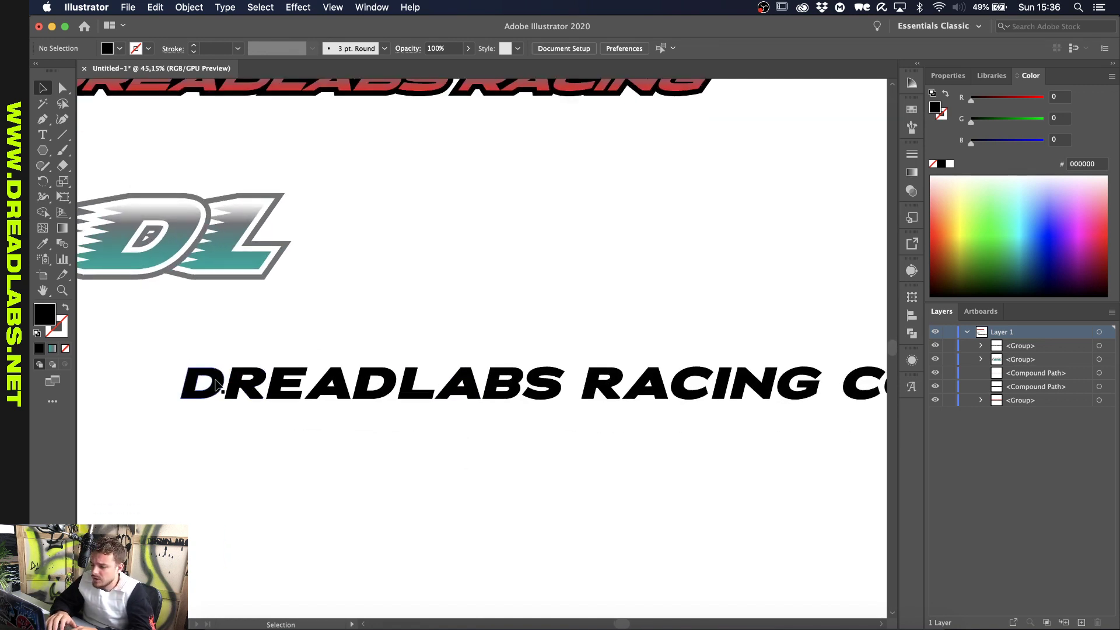
{"action": "key", "text": "m"}
{"action": "scroll", "coordinate": [213, 380], "scroll_direction": "up", "scroll_amount": 2}
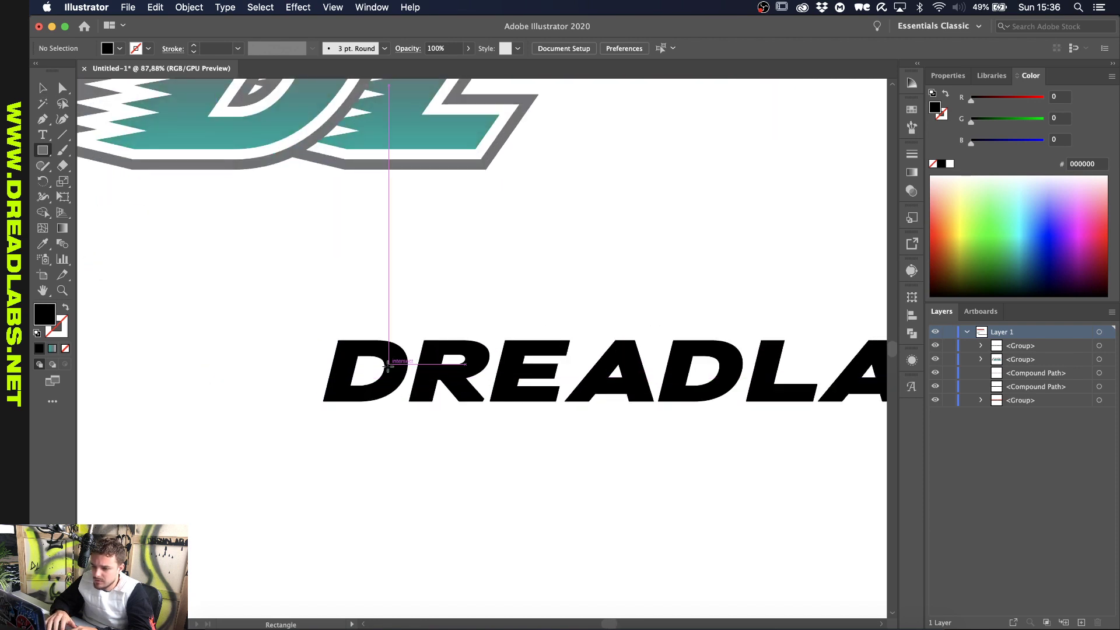
{"action": "scroll", "coordinate": [399, 373], "scroll_direction": "up", "scroll_amount": 2}
{"action": "scroll", "coordinate": [252, 444], "scroll_direction": "up", "scroll_amount": 2}
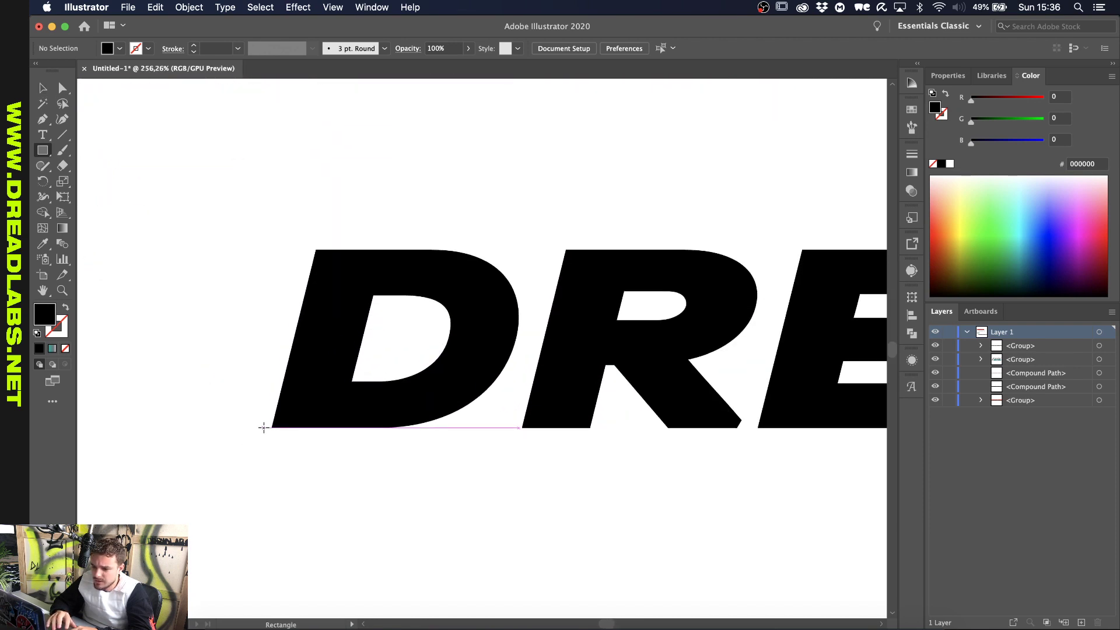
{"action": "left_click_drag", "start_coordinate": [264, 426], "coordinate": [267, 266]}
{"action": "left_click_drag", "start_coordinate": [245, 249], "coordinate": [216, 250]}
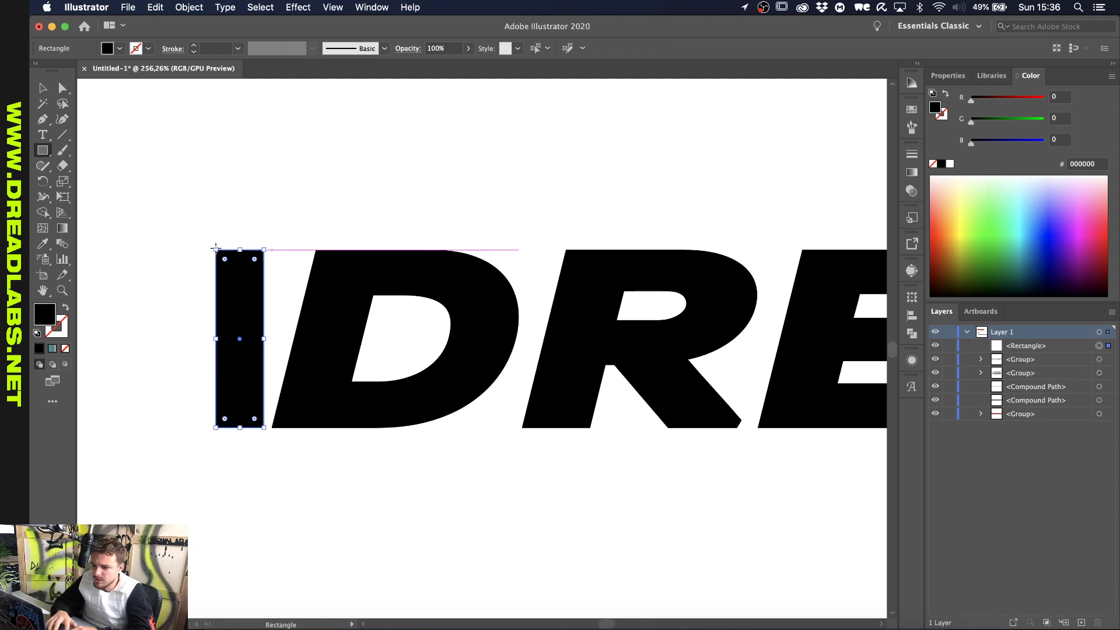
Halve the rectangle's height by dividing it by 2, using the bottom-centre reference point
{"action": "left_click", "coordinate": [946, 77]}
{"action": "left_click", "coordinate": [359, 7]}
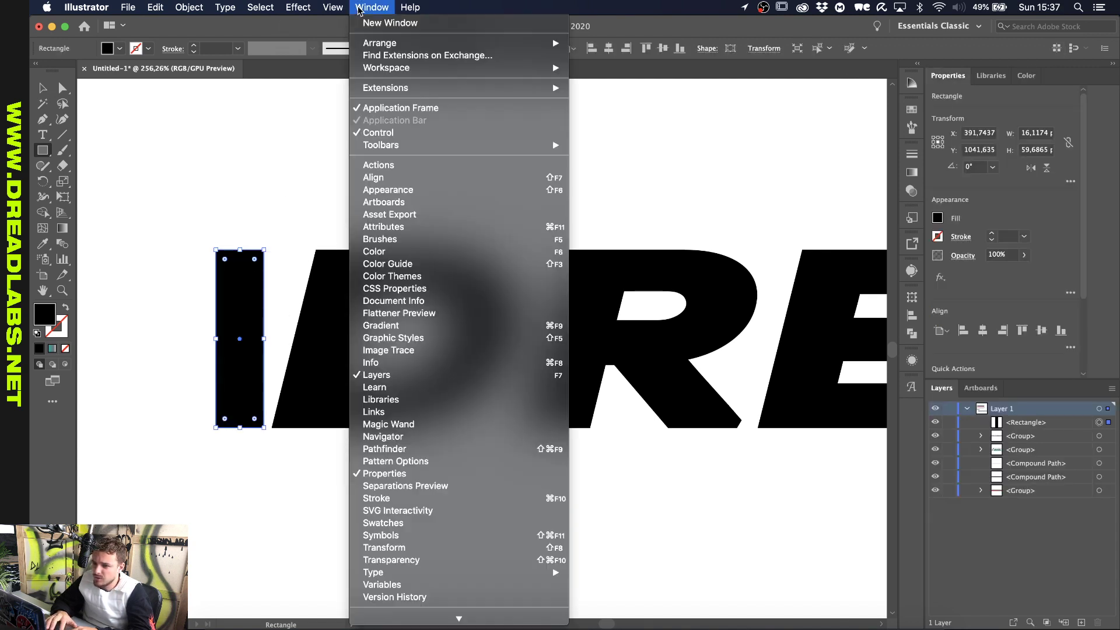
{"action": "left_click", "coordinate": [929, 165]}
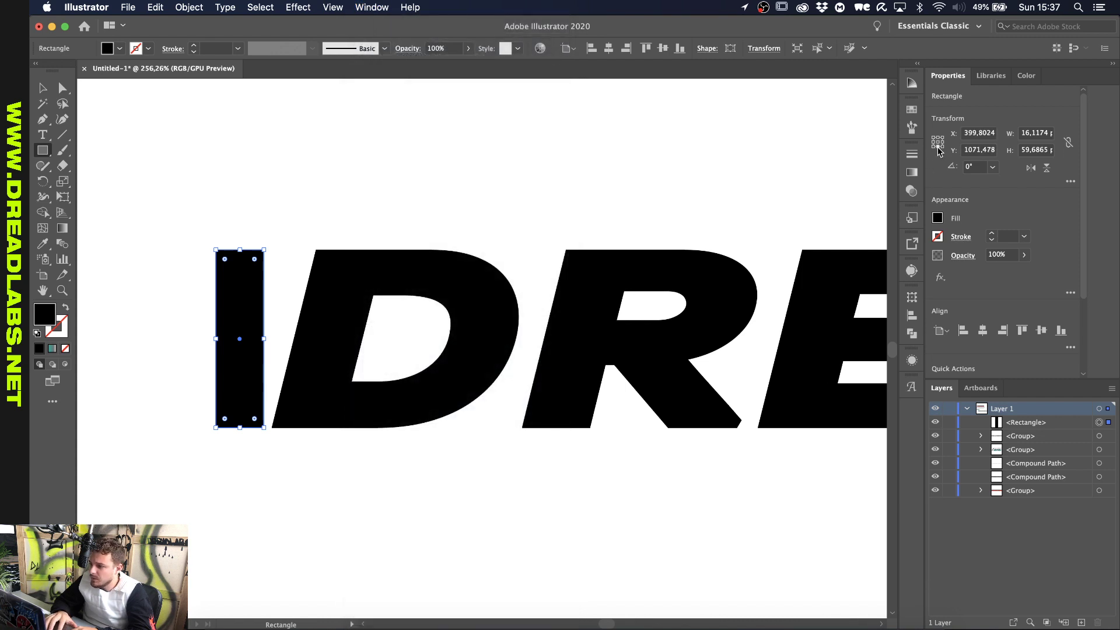
{"action": "left_click", "coordinate": [1036, 150]}
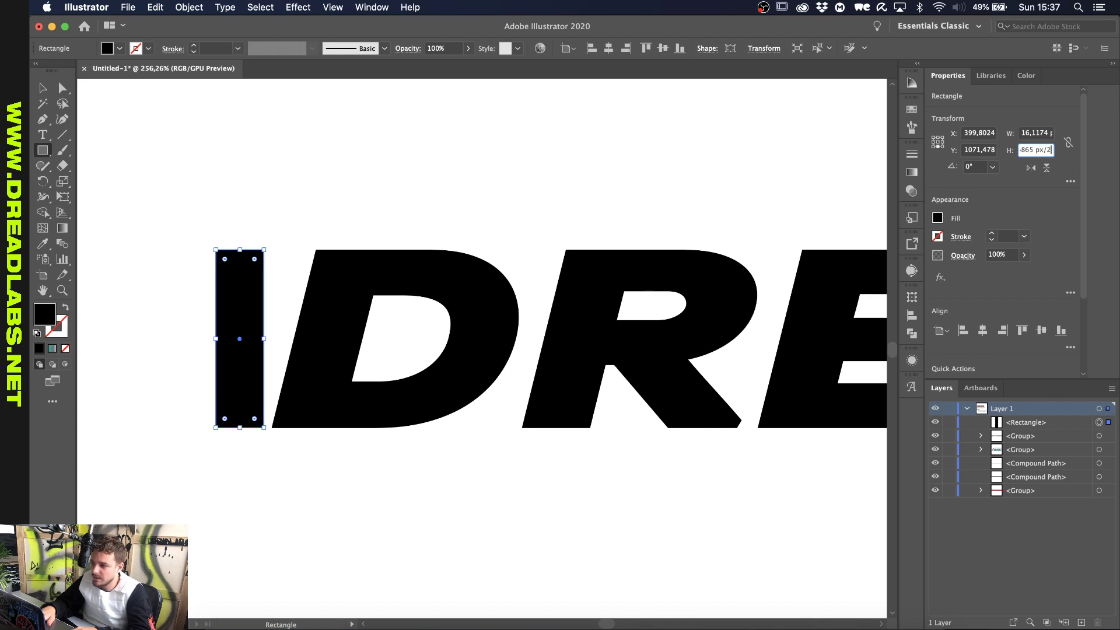
{"action": "key", "text": "Return"}
{"action": "key", "text": "v"}
{"action": "left_click", "coordinate": [238, 321]}
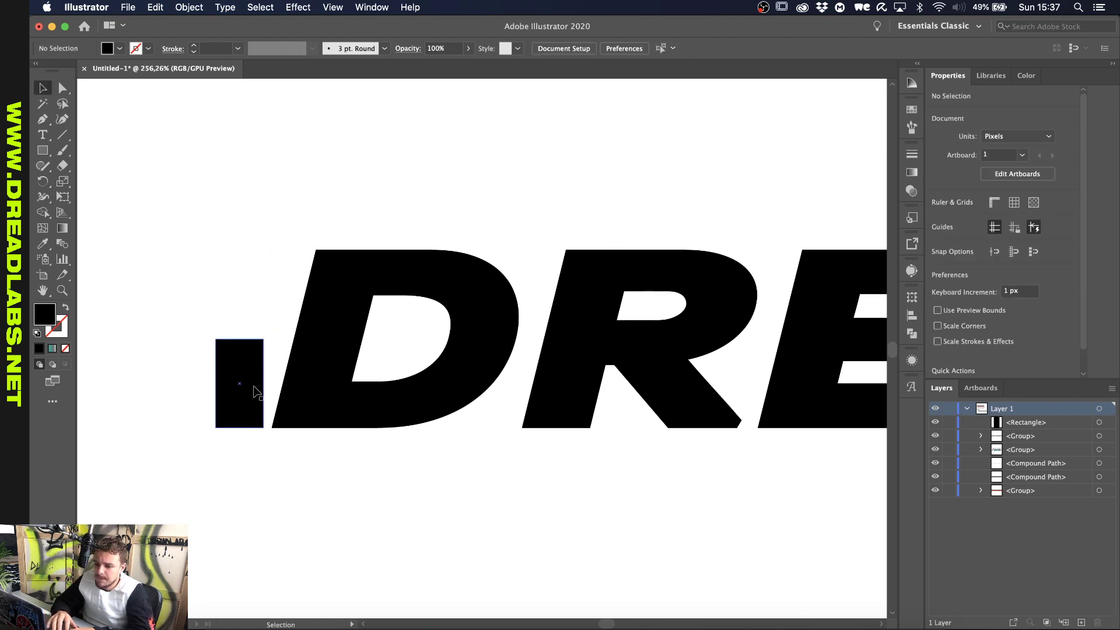
Stretch the rectangle across the whole DREADLABS RACING CO. lettering to about 1489 px wide and extend it downward to about 95 px high
{"action": "left_click", "coordinate": [255, 392]}
{"action": "scroll", "coordinate": [251, 392], "scroll_direction": "down", "scroll_amount": 3}
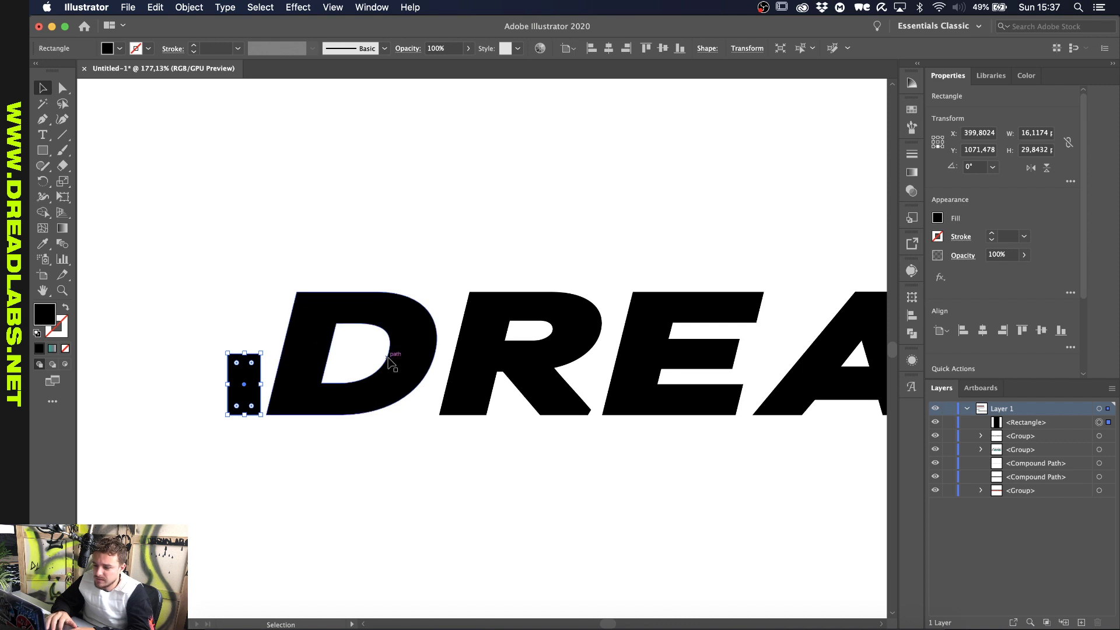
{"action": "scroll", "coordinate": [388, 358], "scroll_direction": "down", "scroll_amount": 3}
{"action": "scroll", "coordinate": [333, 374], "scroll_direction": "down", "scroll_amount": 2}
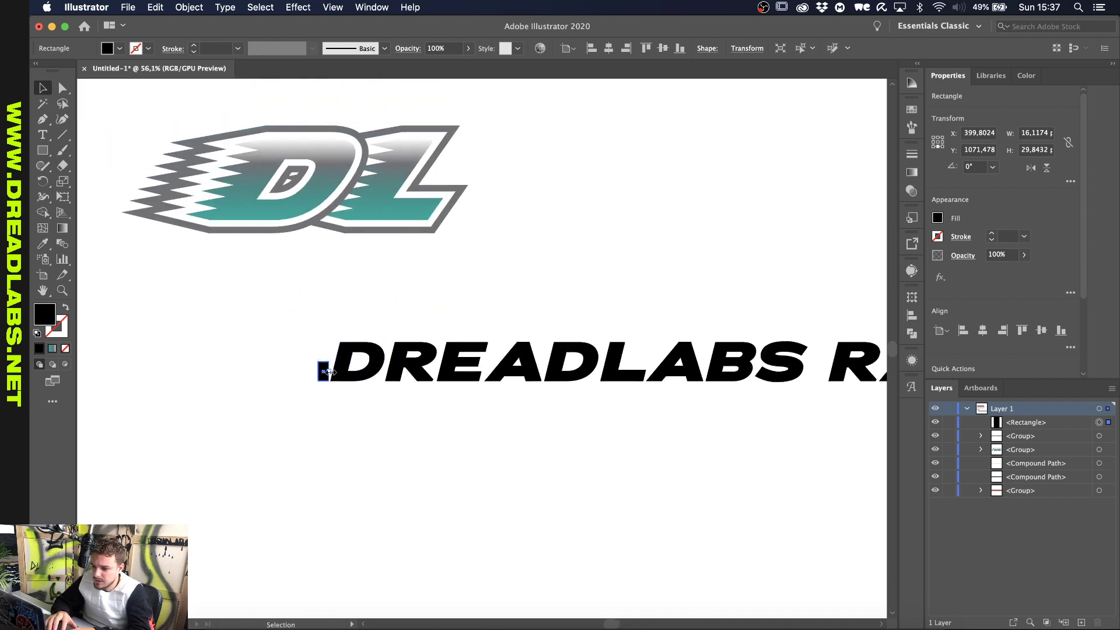
{"action": "left_click_drag", "start_coordinate": [332, 372], "coordinate": [963, 383]}
{"action": "left_click_drag", "start_coordinate": [833, 413], "coordinate": [835, 463]}
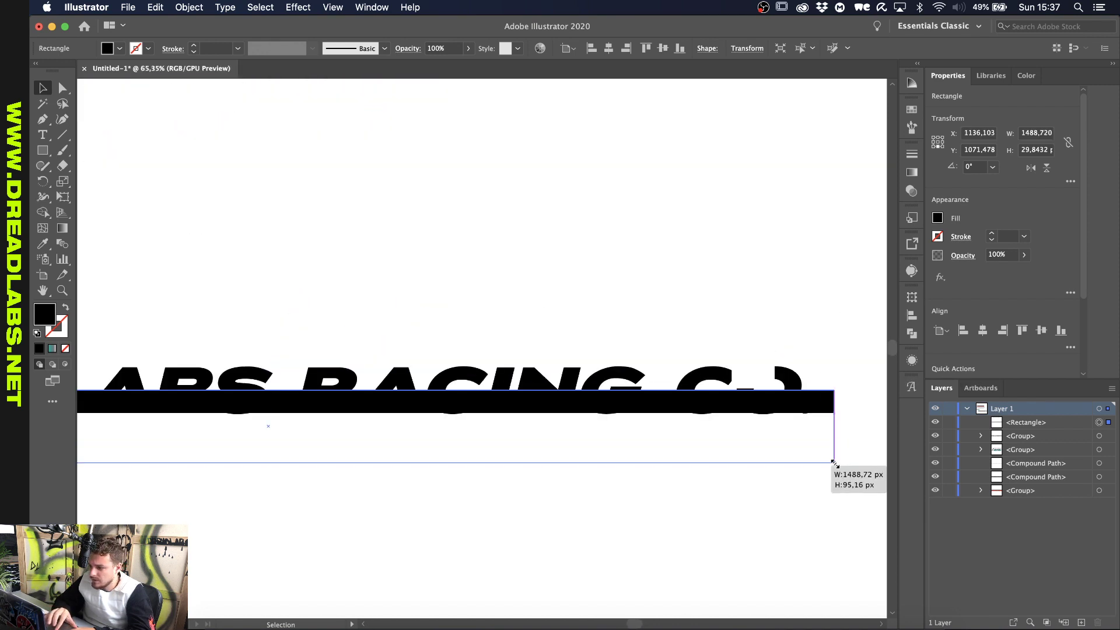
{"action": "scroll", "coordinate": [675, 471], "scroll_direction": "down", "scroll_amount": 3}
{"action": "scroll", "coordinate": [638, 451], "scroll_direction": "up", "scroll_amount": 1}
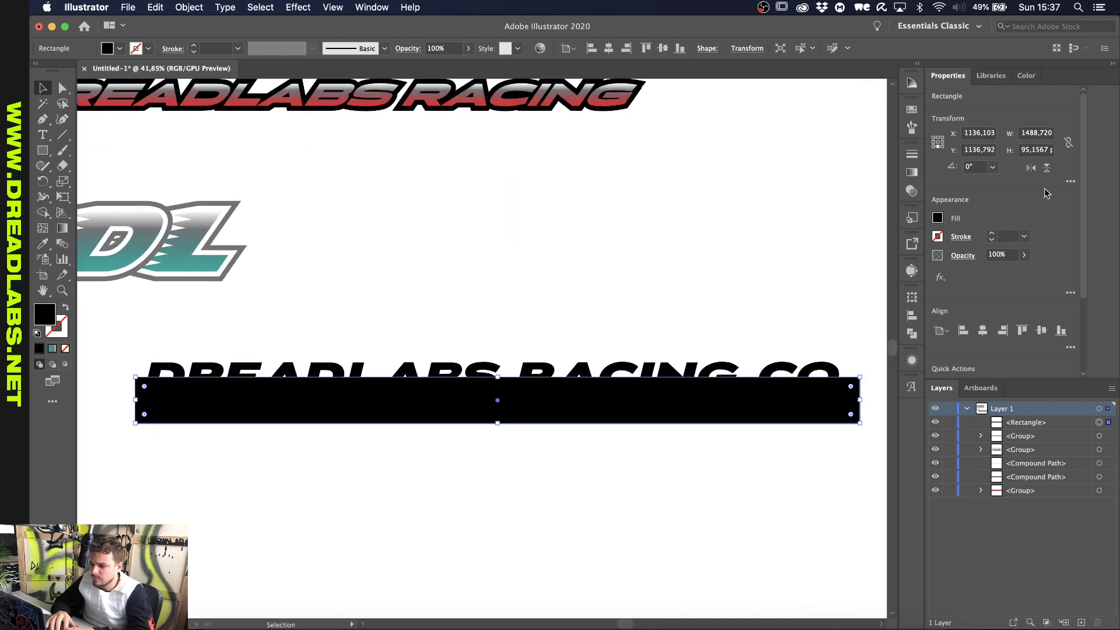
Fill the rectangle with green 13d000 and place a white ffffff copy directly above it, over the lettering's upper half
{"action": "left_click", "coordinate": [1027, 76]}
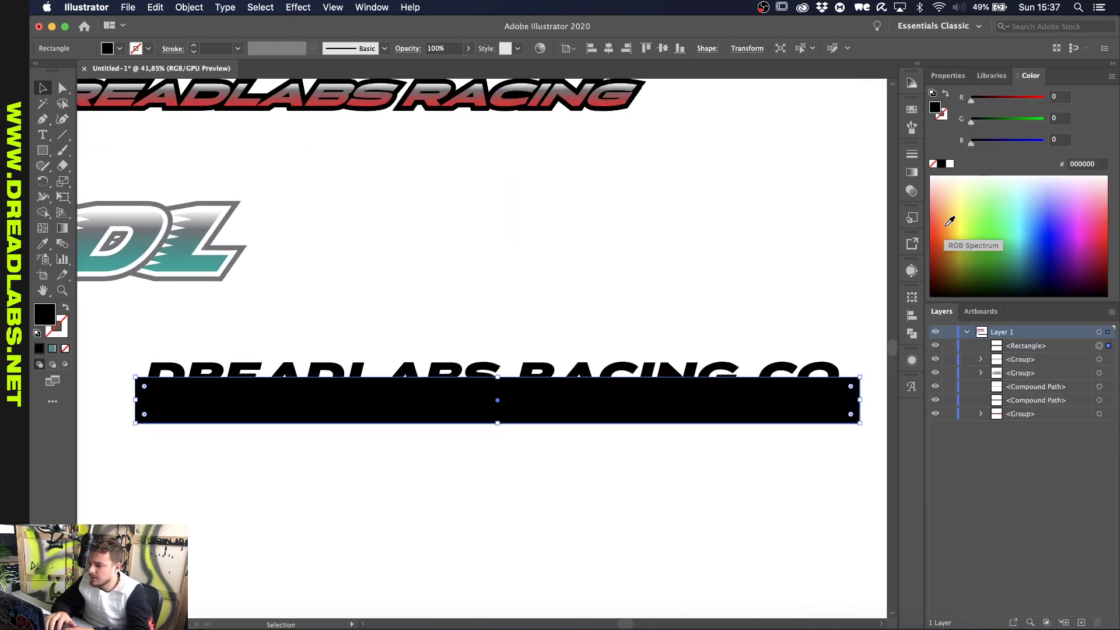
{"action": "left_click", "coordinate": [990, 240]}
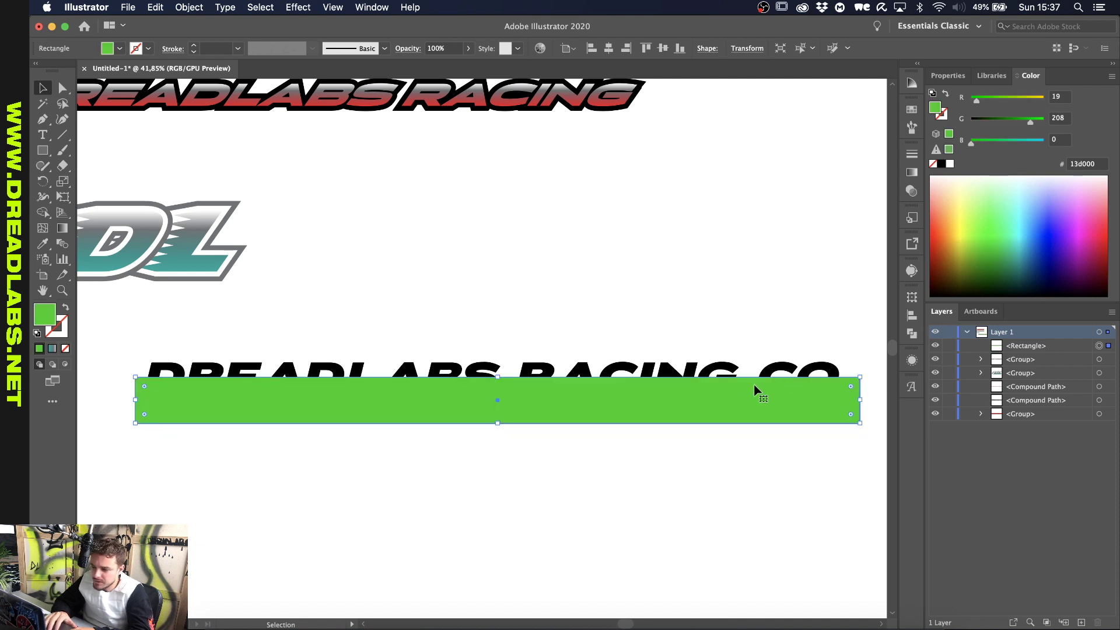
{"action": "scroll", "coordinate": [716, 338], "scroll_direction": "up", "scroll_amount": 1}
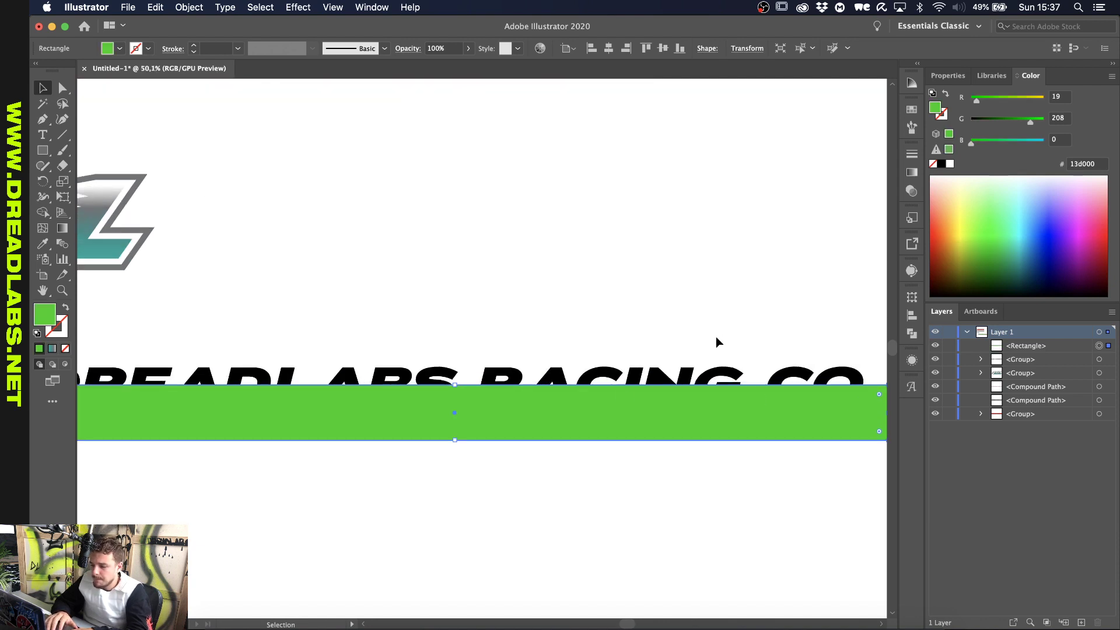
{"action": "scroll", "coordinate": [564, 435], "scroll_direction": "up", "scroll_amount": 1}
{"action": "left_click_drag", "start_coordinate": [558, 425], "coordinate": [604, 357]}
{"action": "left_click", "coordinate": [950, 164]}
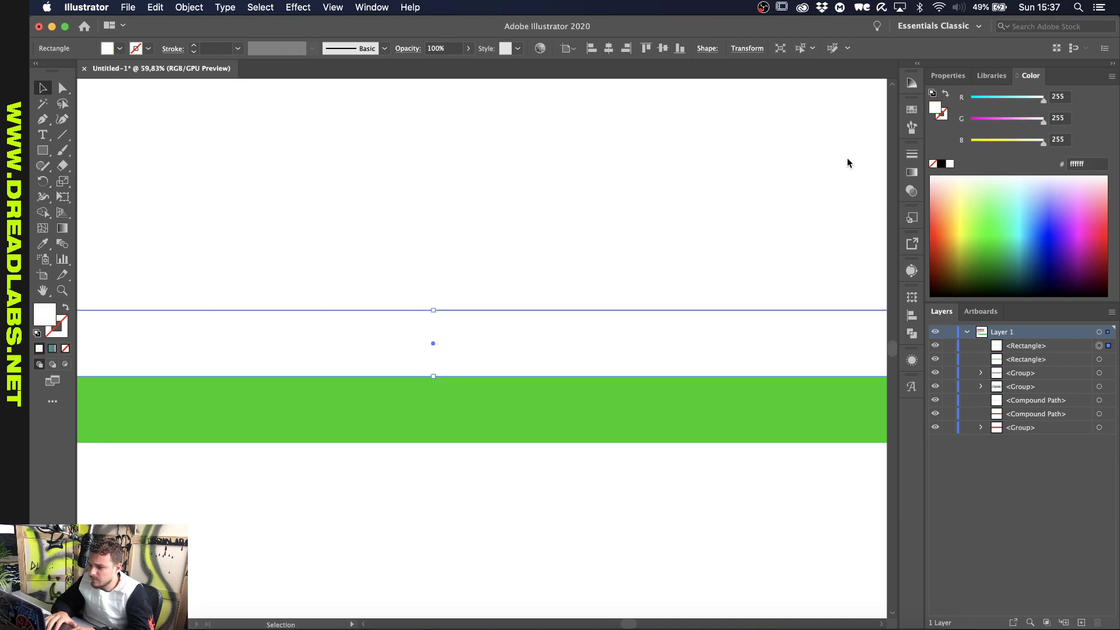
Hide both rectangles, then turn the DREADLABS RACING CO. lettering into one compound path filled with black
{"action": "left_click", "coordinate": [936, 345]}
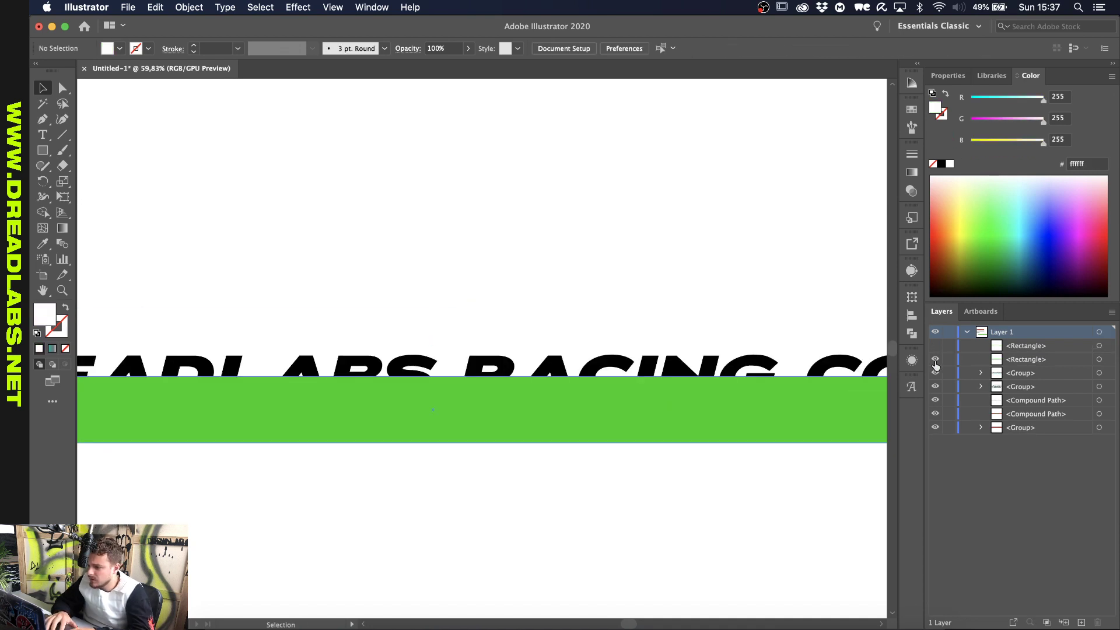
{"action": "left_click", "coordinate": [936, 359]}
{"action": "left_click_drag", "start_coordinate": [646, 310], "coordinate": [482, 497]}
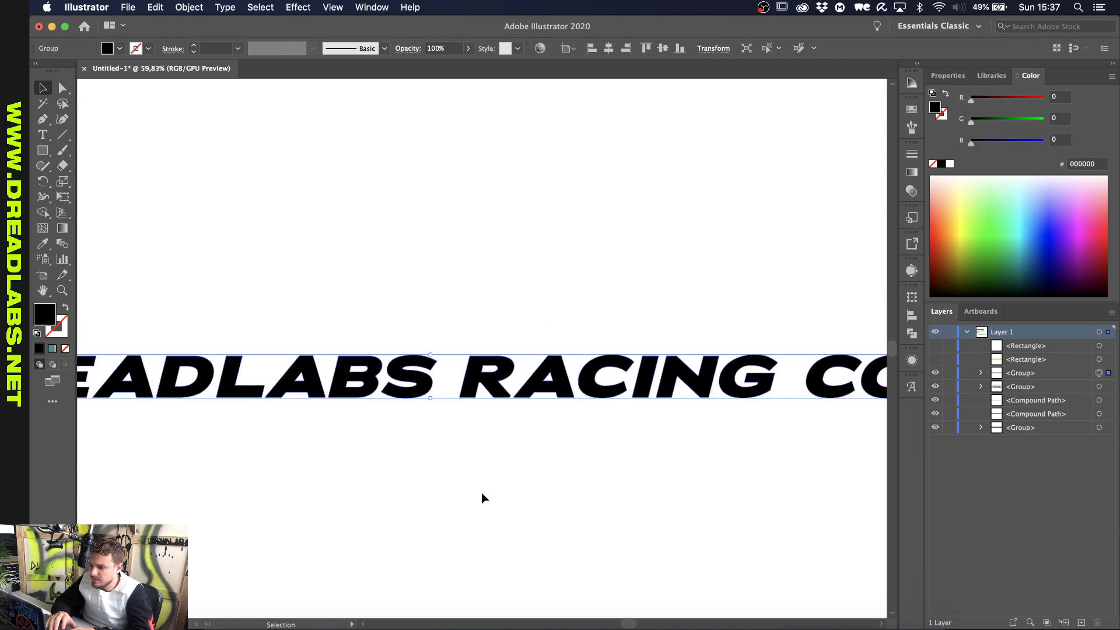
{"action": "key", "text": "super+8"}
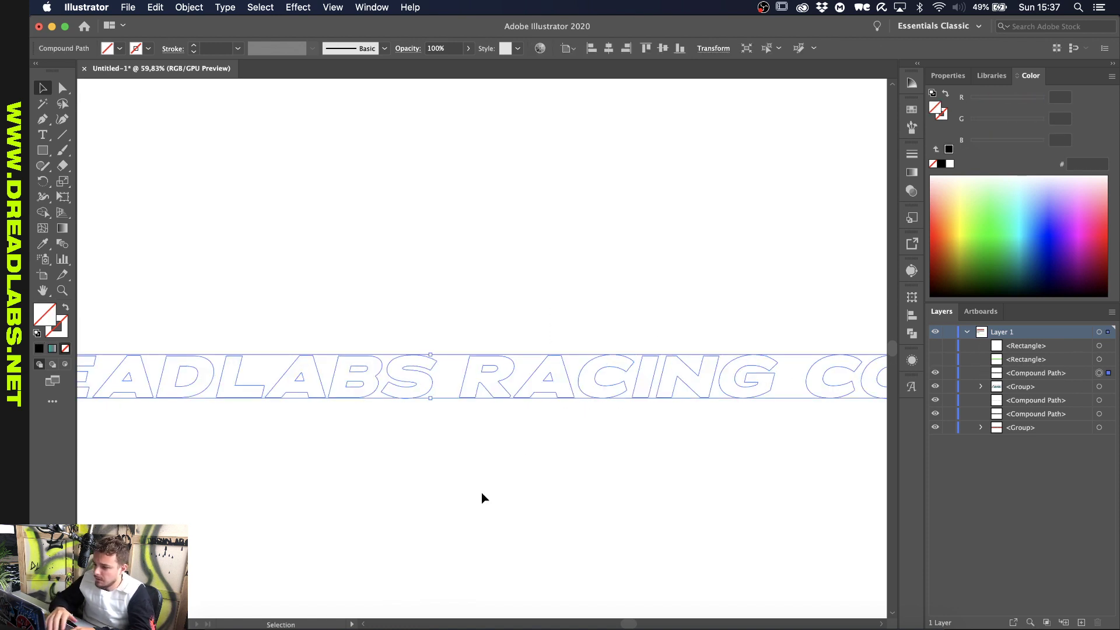
{"action": "left_click", "coordinate": [941, 164]}
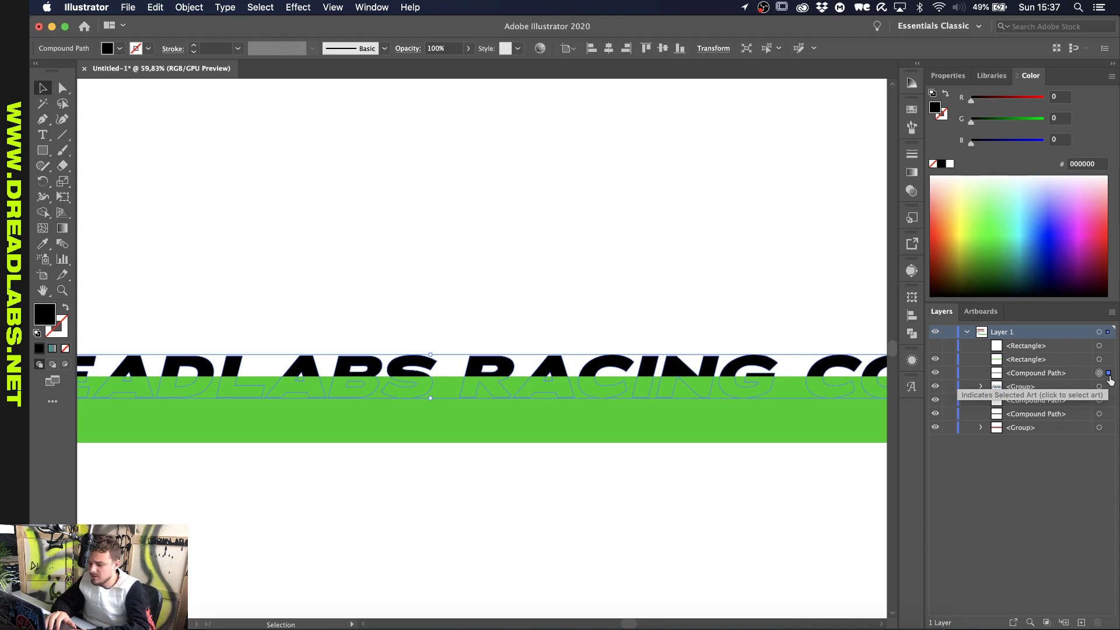
Show the green rectangle and paste a copy of the compound lettering in place in front of it
{"action": "key", "text": "super+shift+v"}
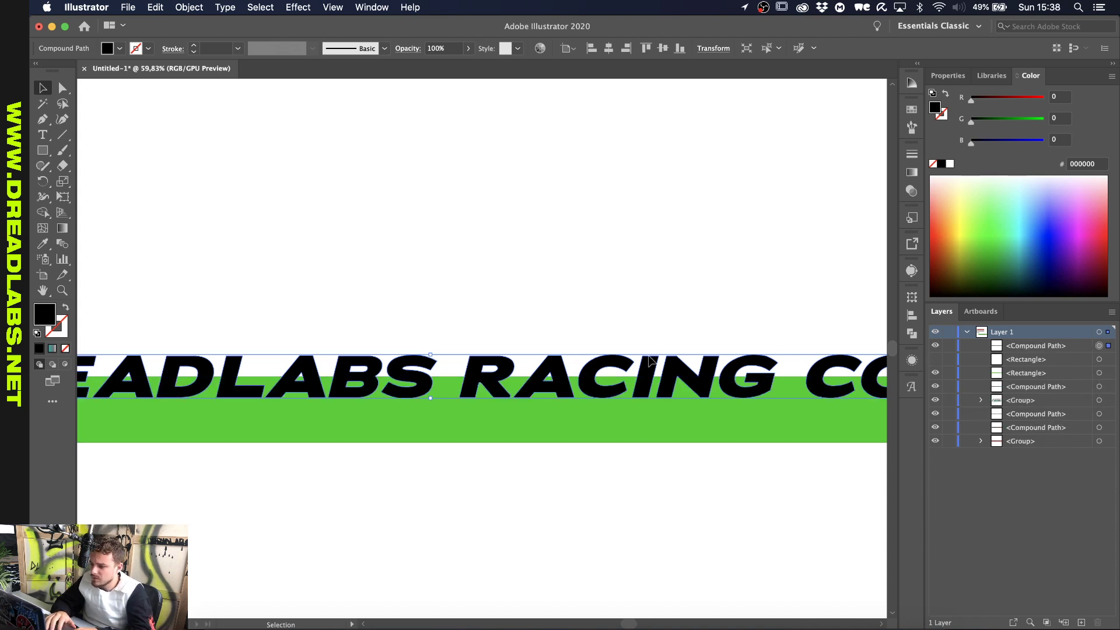
{"action": "scroll", "coordinate": [668, 436], "scroll_direction": "down", "scroll_amount": 3}
{"action": "scroll", "coordinate": [591, 364], "scroll_direction": "up", "scroll_amount": 2}
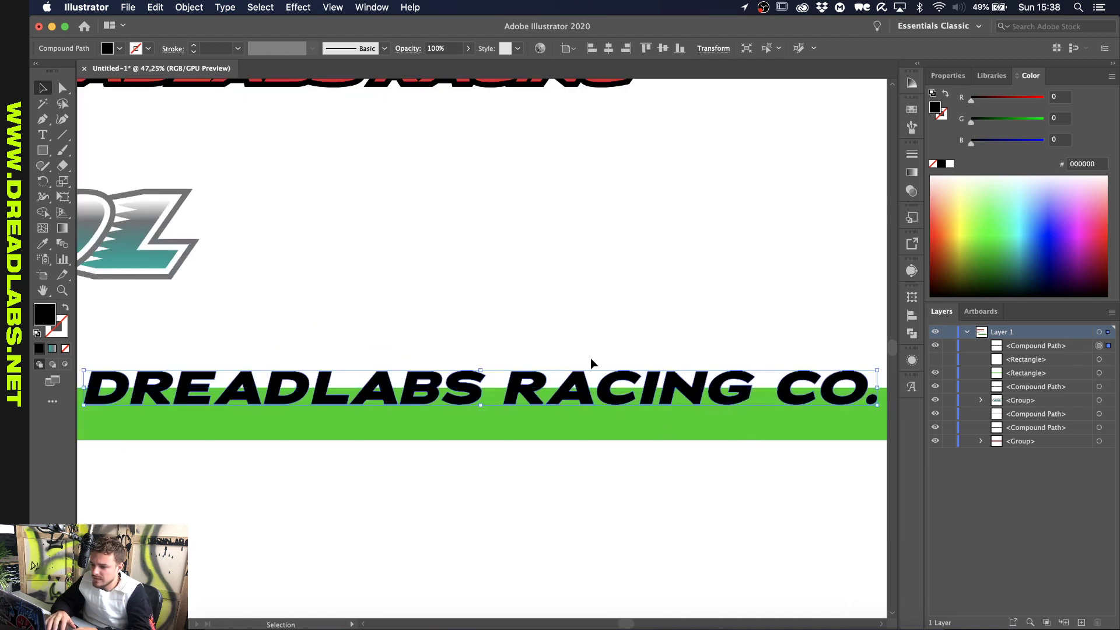
{"action": "scroll", "coordinate": [663, 400], "scroll_direction": "up", "scroll_amount": 2}
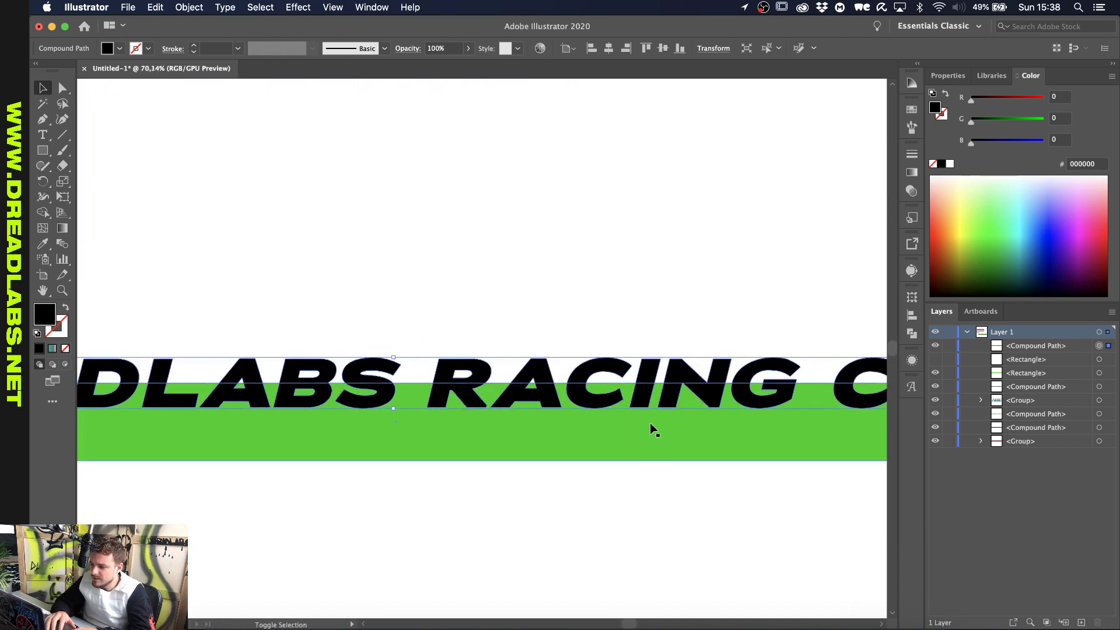
Intersect the front lettering copy with the green rectangle and fill the resulting lower half with green 06e600
{"action": "left_click", "coordinate": [634, 461], "text": "shift"}
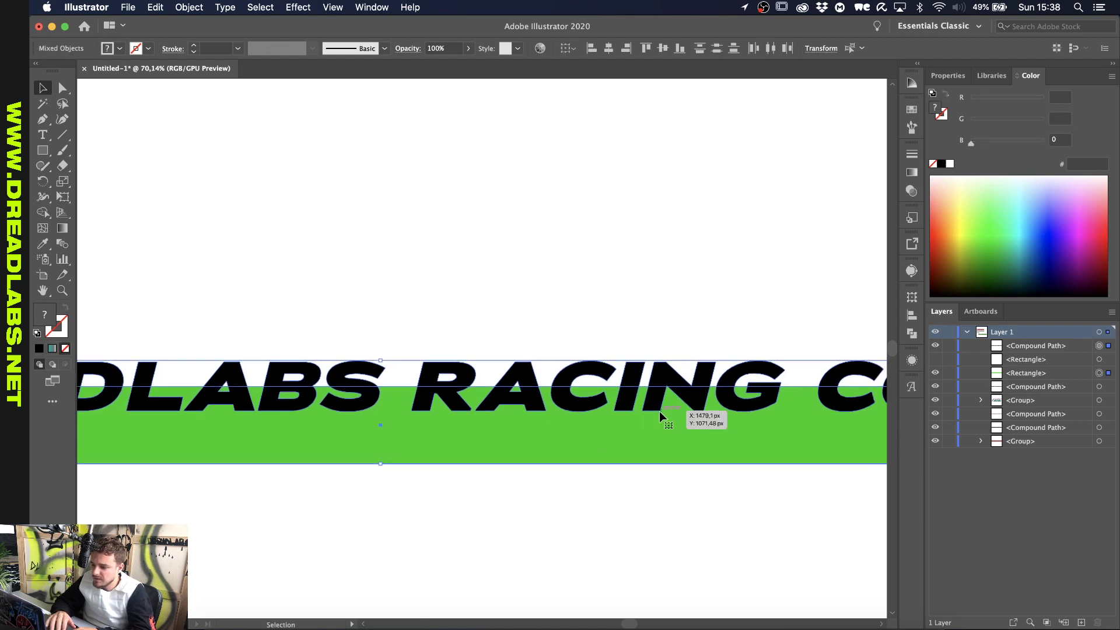
{"action": "scroll", "coordinate": [663, 415], "scroll_direction": "right", "scroll_amount": 2}
{"action": "left_click", "coordinate": [912, 334]}
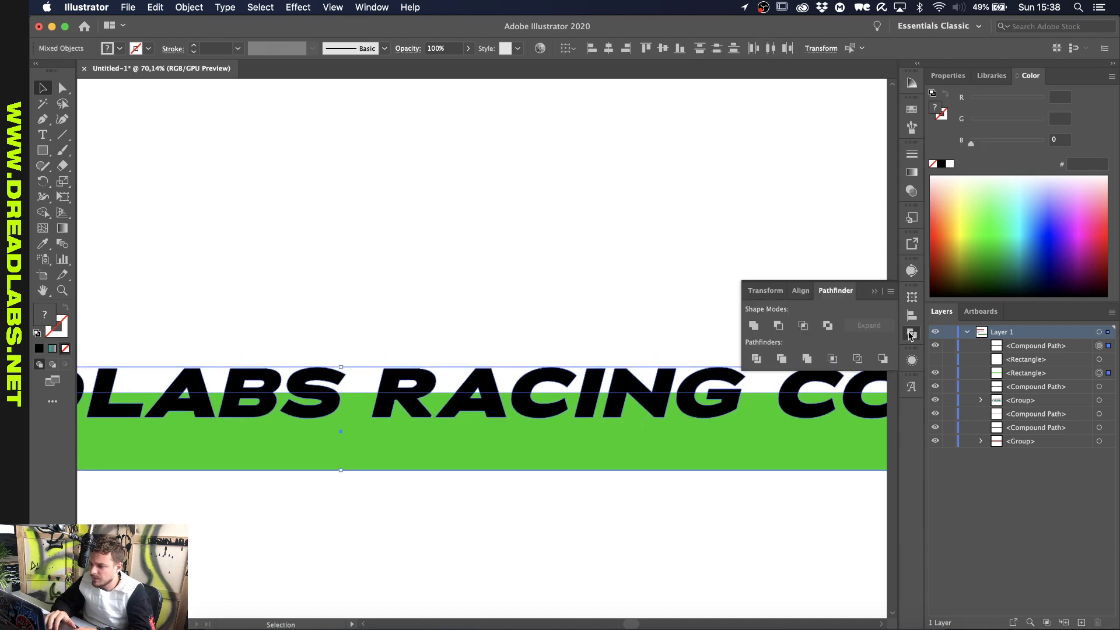
{"action": "left_click", "coordinate": [803, 325]}
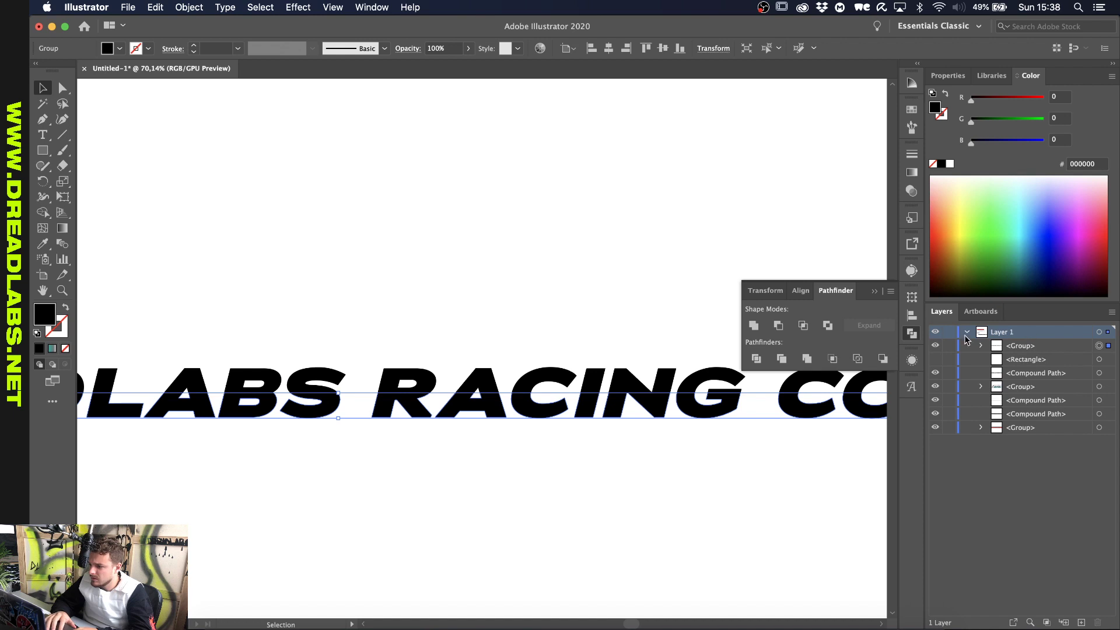
{"action": "left_click", "coordinate": [994, 234]}
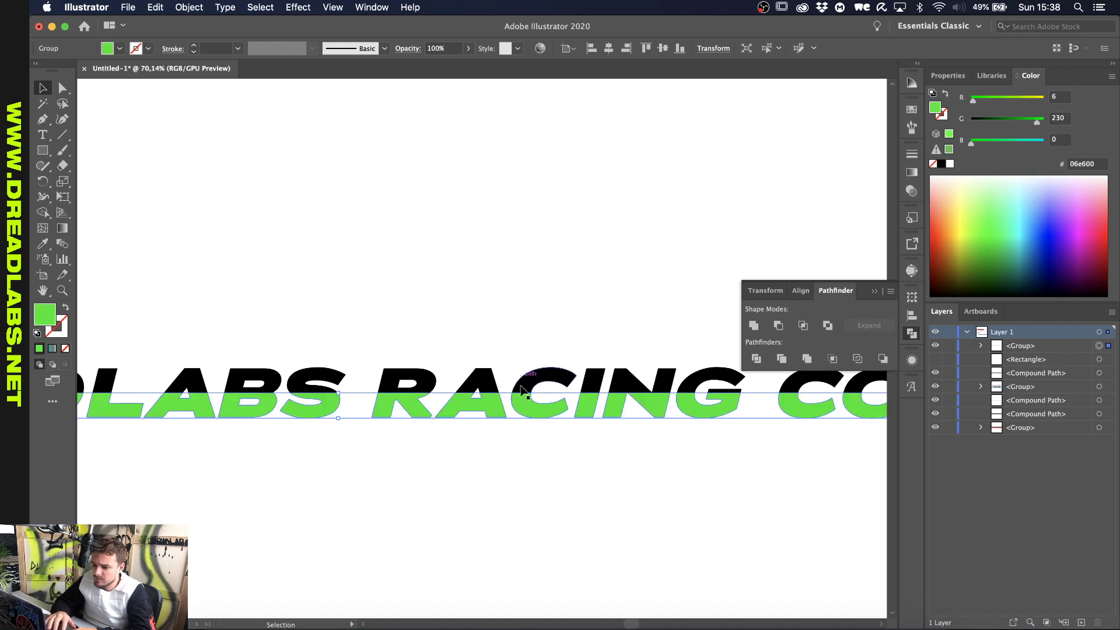
Show the white rectangle, intersect it with the original black lettering, and fill the resulting upper half with orange ff7f46
{"action": "scroll", "coordinate": [525, 392], "scroll_direction": "down", "scroll_amount": 3}
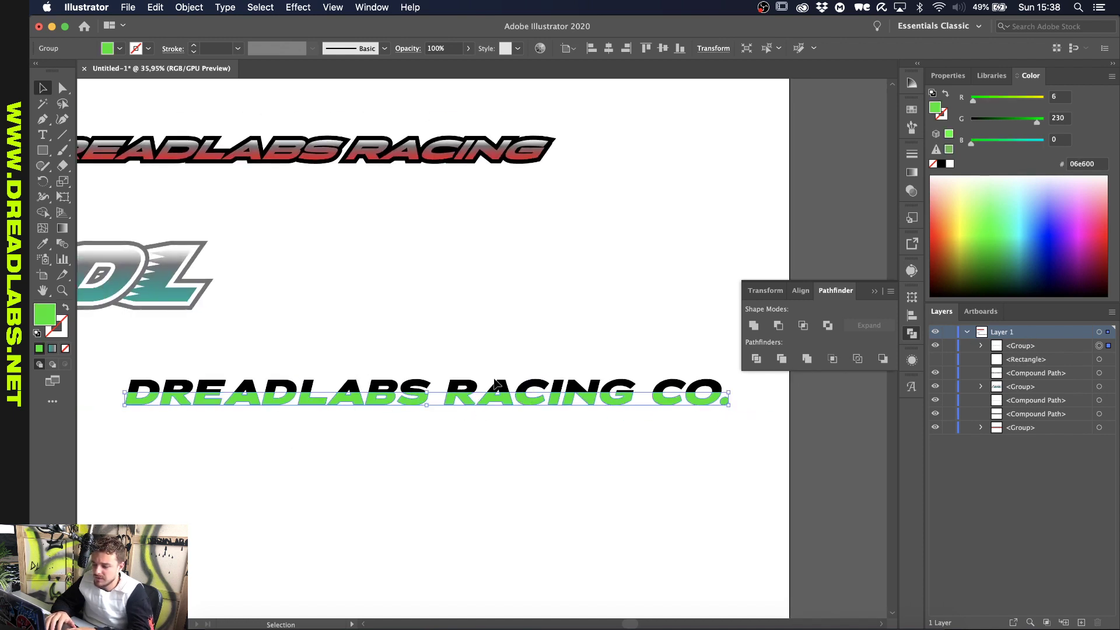
{"action": "scroll", "coordinate": [499, 380], "scroll_direction": "up", "scroll_amount": 3}
{"action": "scroll", "coordinate": [499, 426], "scroll_direction": "down", "scroll_amount": 2}
{"action": "scroll", "coordinate": [511, 429], "scroll_direction": "up", "scroll_amount": 3}
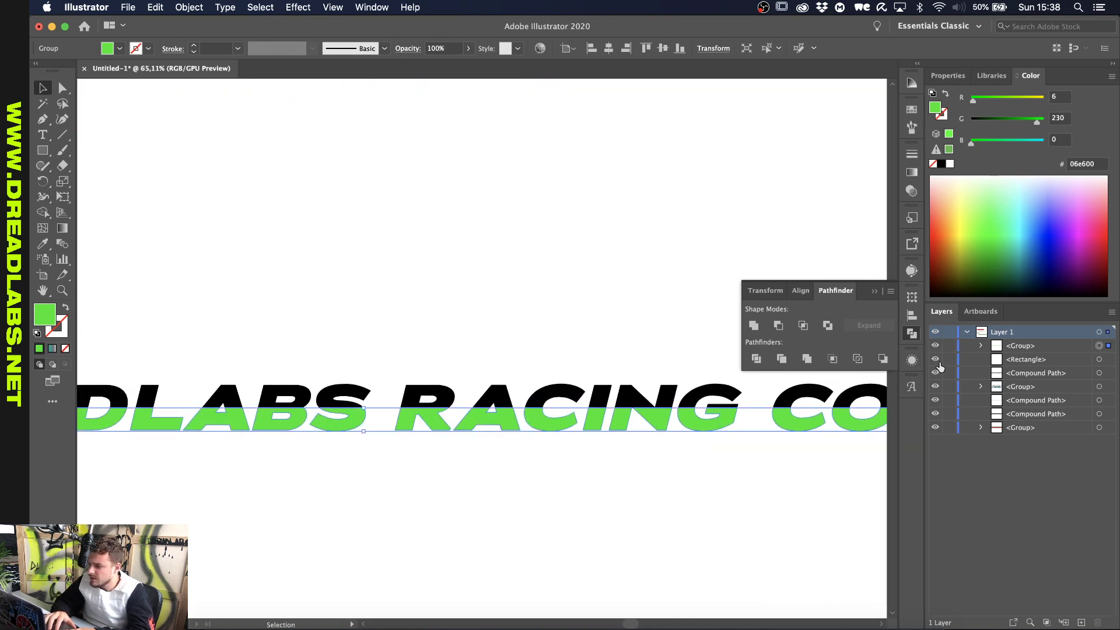
{"action": "left_click", "coordinate": [938, 361]}
{"action": "left_click", "coordinate": [1108, 359]}
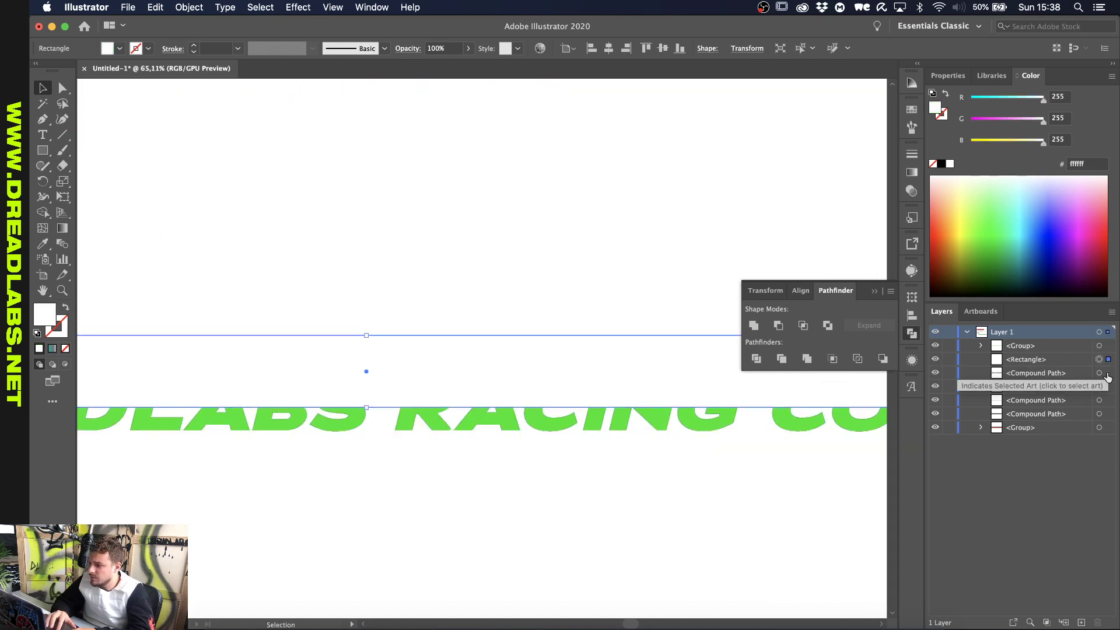
{"action": "left_click", "coordinate": [1108, 373], "text": "shift"}
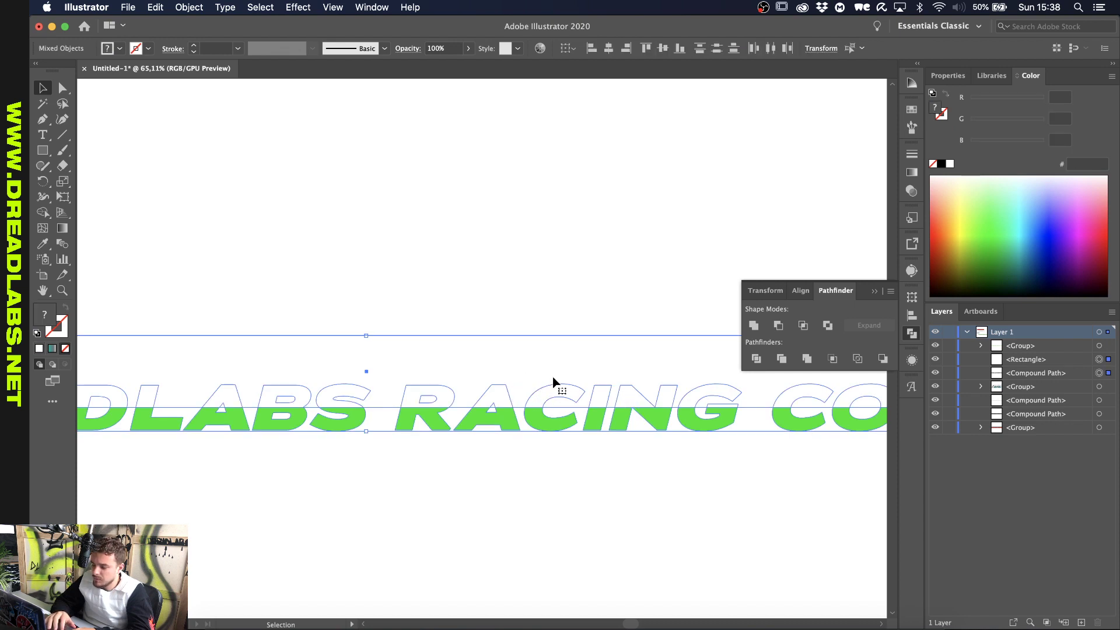
{"action": "left_click", "coordinate": [803, 326]}
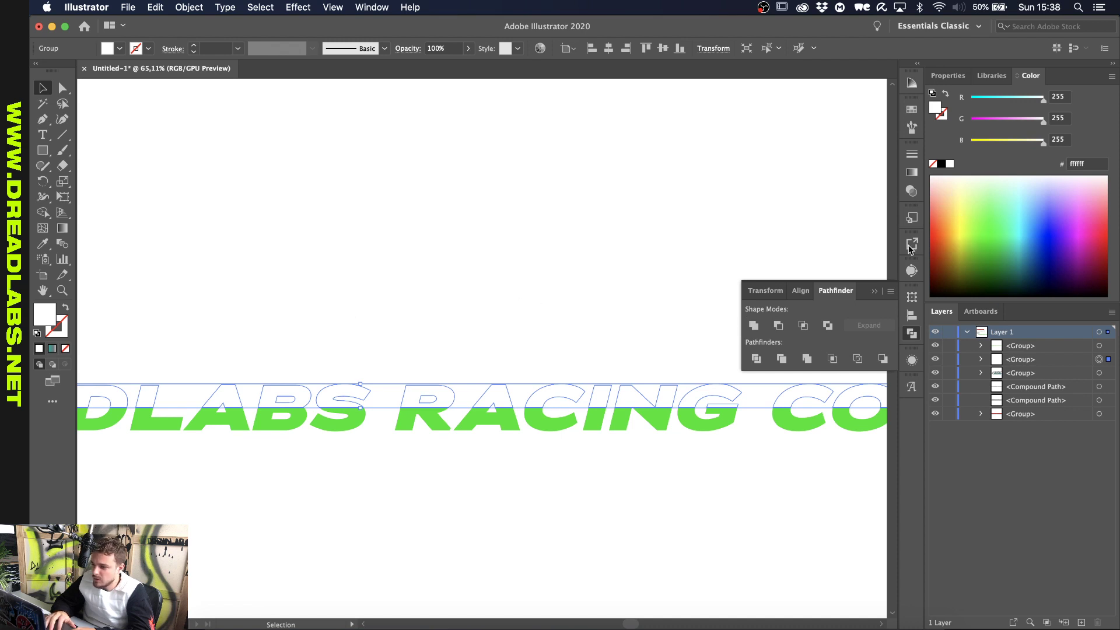
{"action": "left_click", "coordinate": [940, 211]}
Fill the upper half of the DREADLABS RACING CO. lettering with white
{"action": "scroll", "coordinate": [407, 333], "scroll_direction": "down", "scroll_amount": 1}
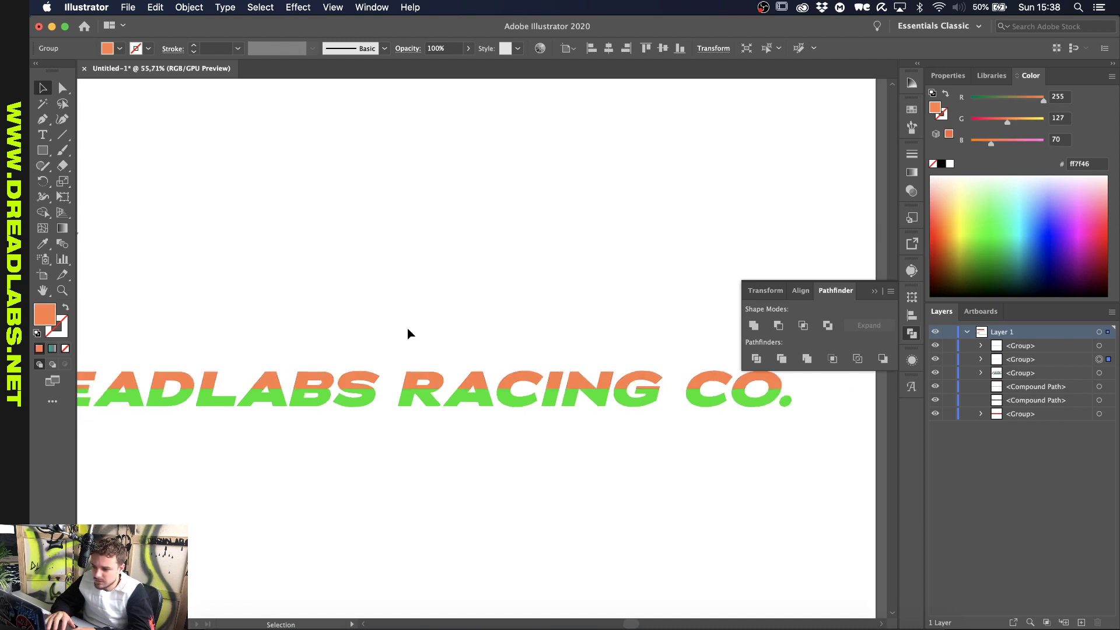
{"action": "scroll", "coordinate": [407, 328], "scroll_direction": "down", "scroll_amount": 2}
{"action": "left_click", "coordinate": [379, 382]}
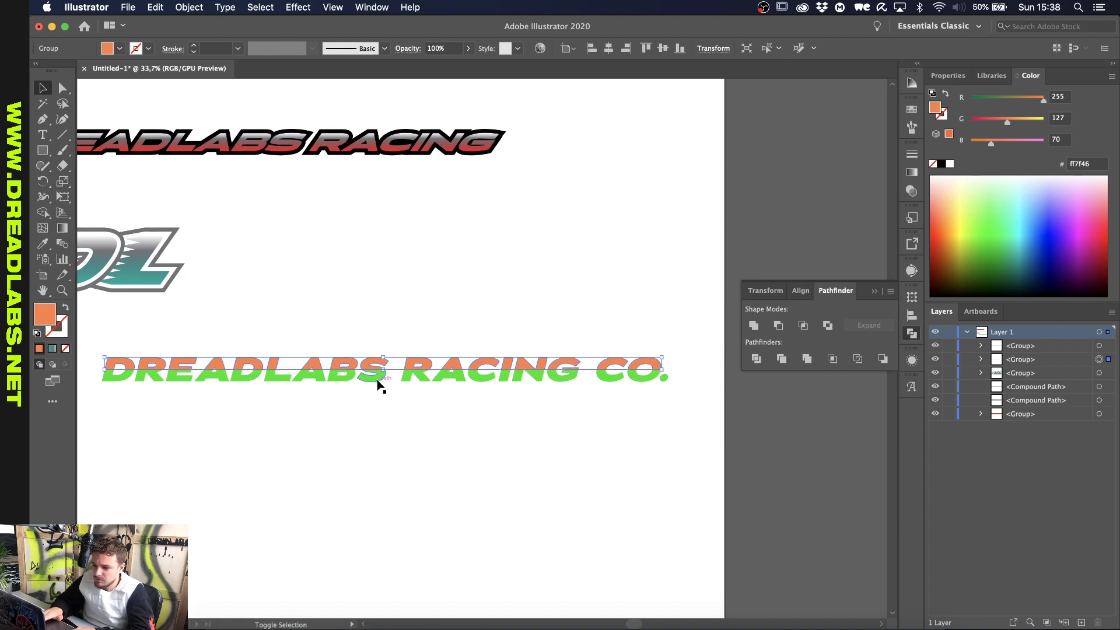
{"action": "scroll", "coordinate": [350, 358], "scroll_direction": "up", "scroll_amount": 2}
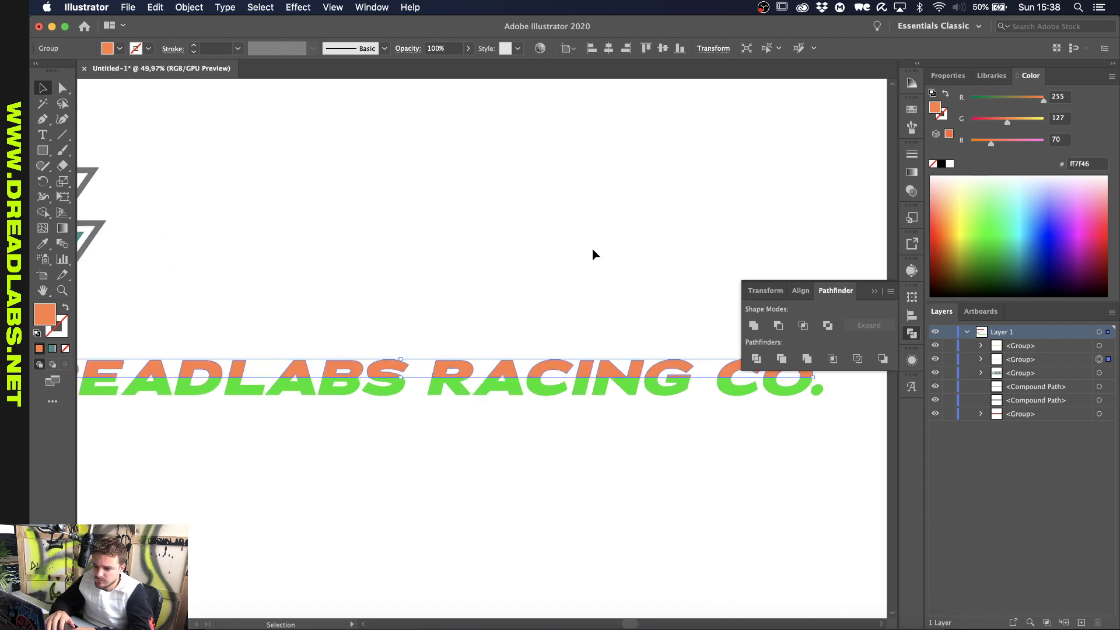
{"action": "scroll", "coordinate": [496, 394], "scroll_direction": "up", "scroll_amount": 1}
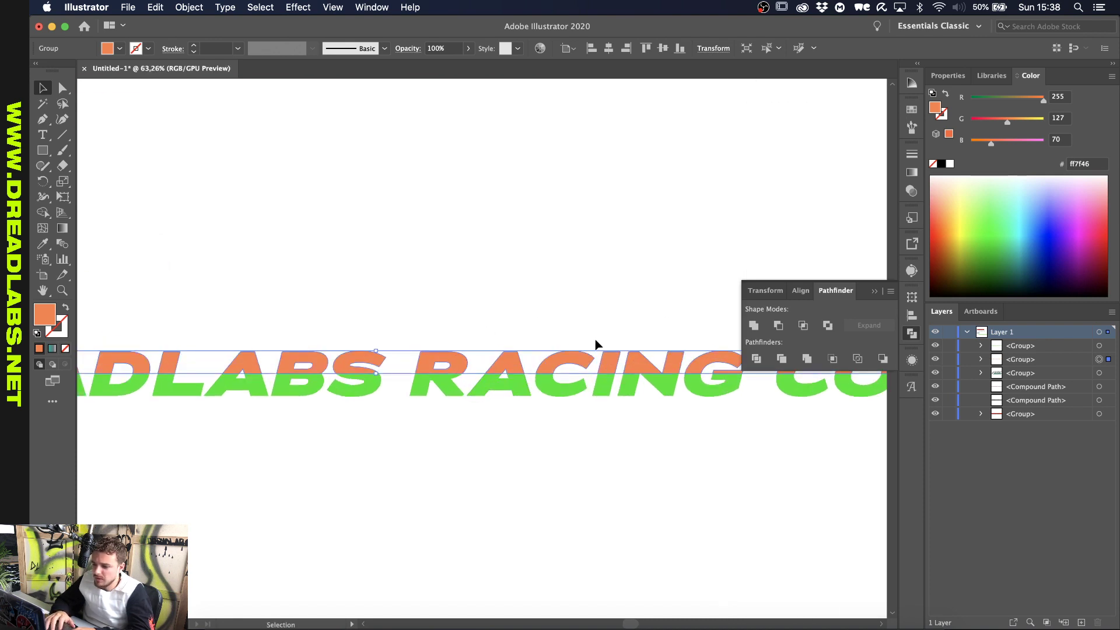
{"action": "left_click", "coordinate": [950, 164]}
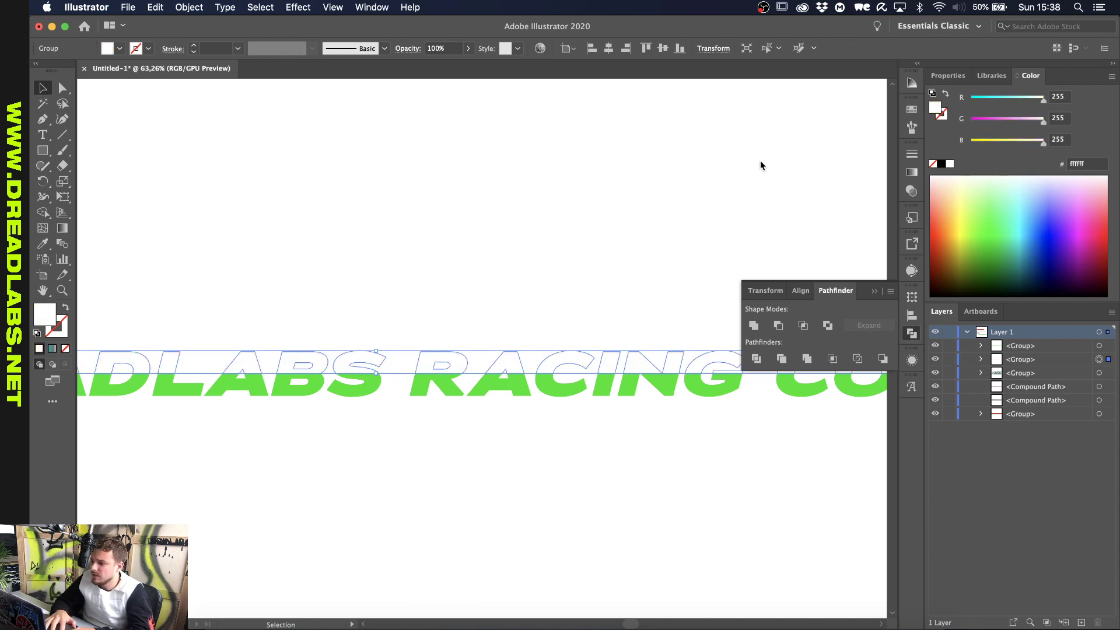
Nudge the white upper half slightly upward, leaving a thin gap above the green lower half
{"action": "left_click", "coordinate": [594, 237]}
{"action": "left_click_drag", "start_coordinate": [618, 284], "coordinate": [374, 480]}
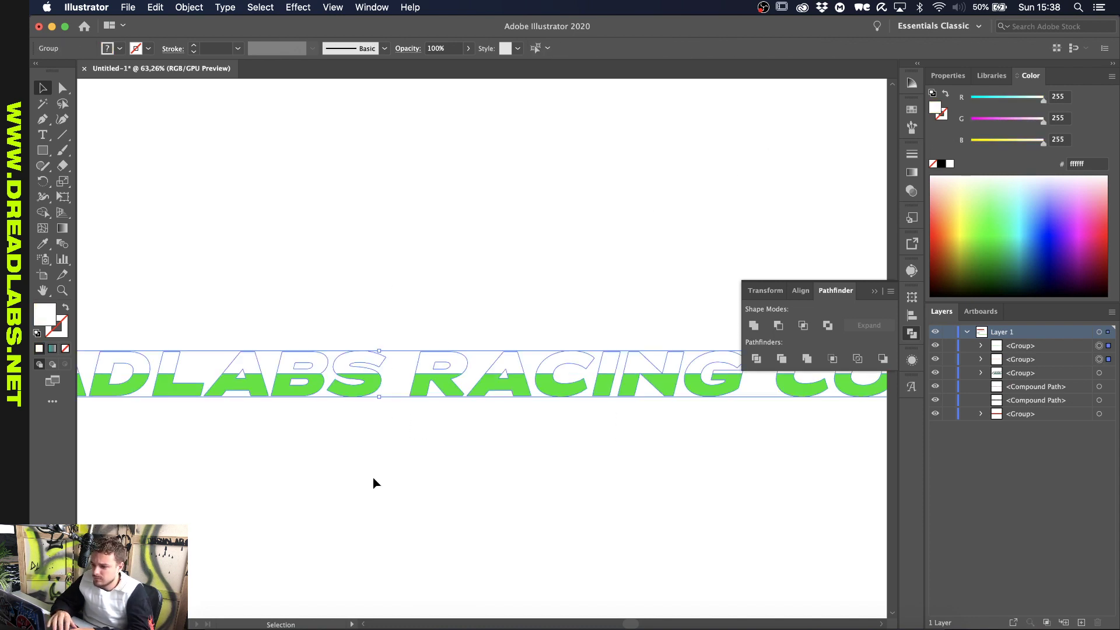
{"action": "left_click", "coordinate": [447, 343]}
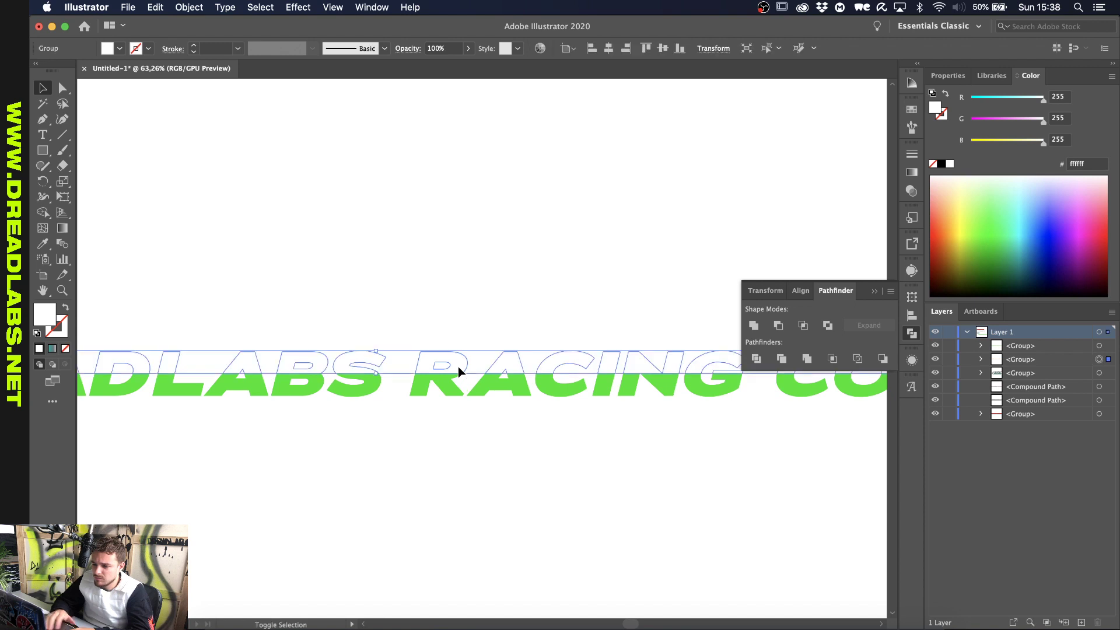
{"action": "left_click", "coordinate": [458, 368]}
{"action": "key", "text": "Down"}
{"action": "key", "text": "Down"}
{"action": "key", "text": "Down"}
{"action": "key", "text": "Down"}
{"action": "key", "text": "Down"}
{"action": "key", "text": "Down"}
{"action": "key", "text": "Down"}
{"action": "key", "text": "Down"}
{"action": "key", "text": "Down"}
{"action": "key", "text": "Down"}
{"action": "key", "text": "Down"}
{"action": "key", "text": "Down"}
{"action": "key", "text": "Down"}
{"action": "key", "text": "Down"}
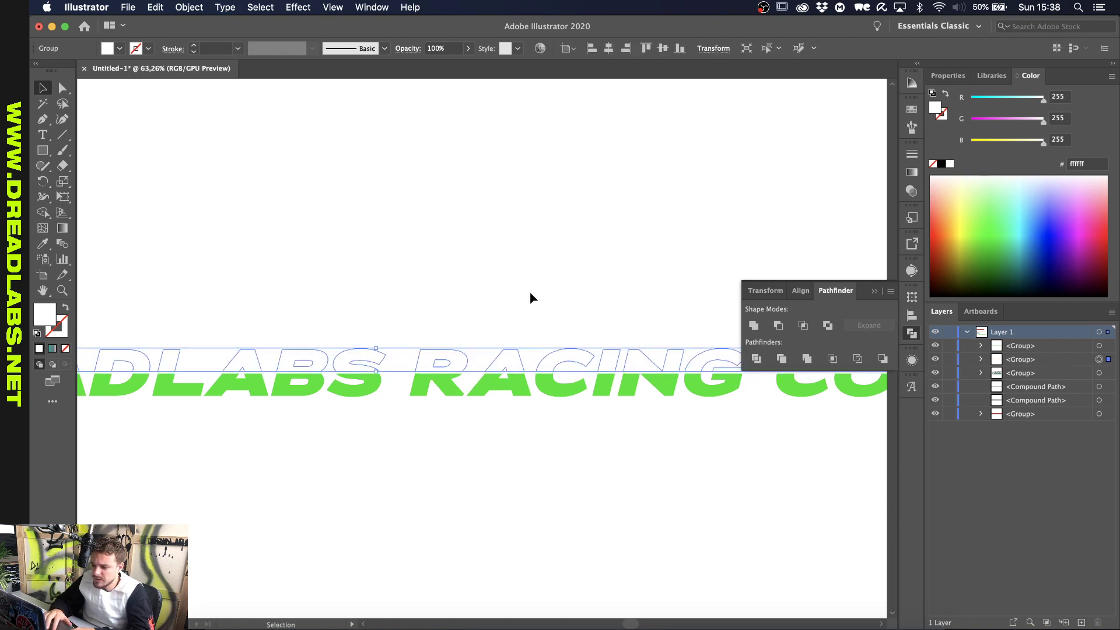
Turn the white upper half and the green lower half into two separate compound paths
{"action": "left_click_drag", "start_coordinate": [530, 295], "coordinate": [393, 482]}
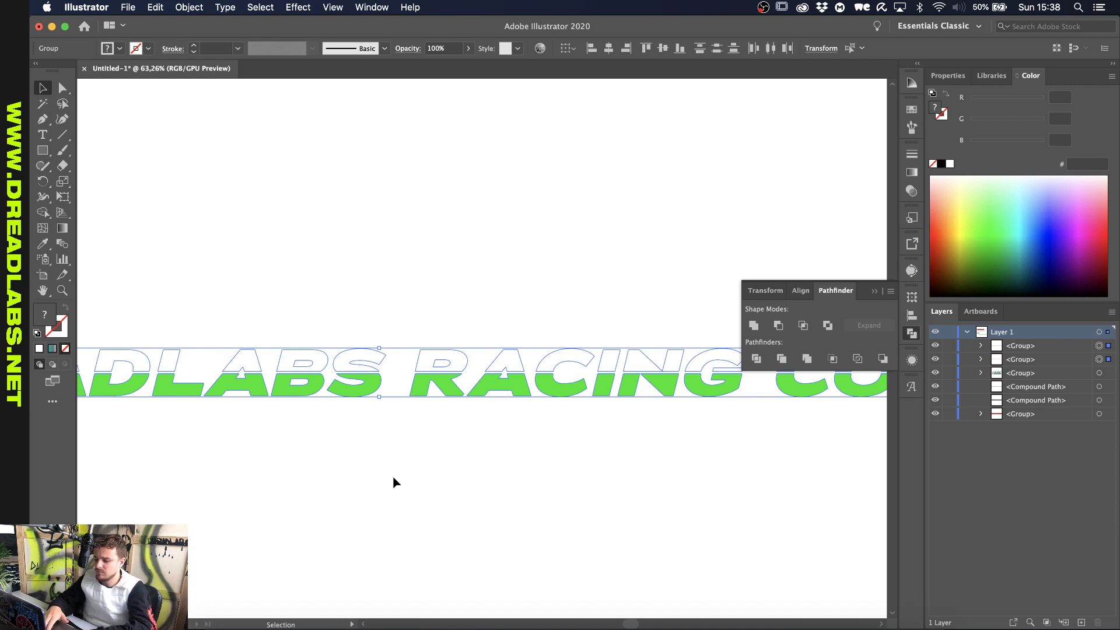
{"action": "left_click", "coordinate": [1110, 361]}
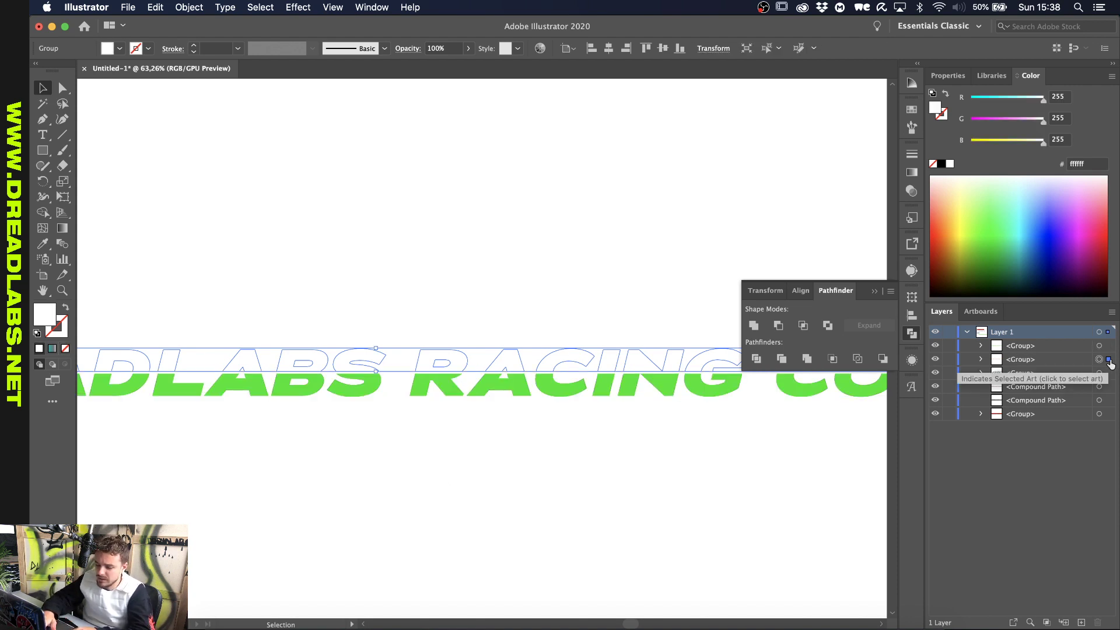
{"action": "key", "text": "super+8"}
{"action": "left_click", "coordinate": [1109, 346]}
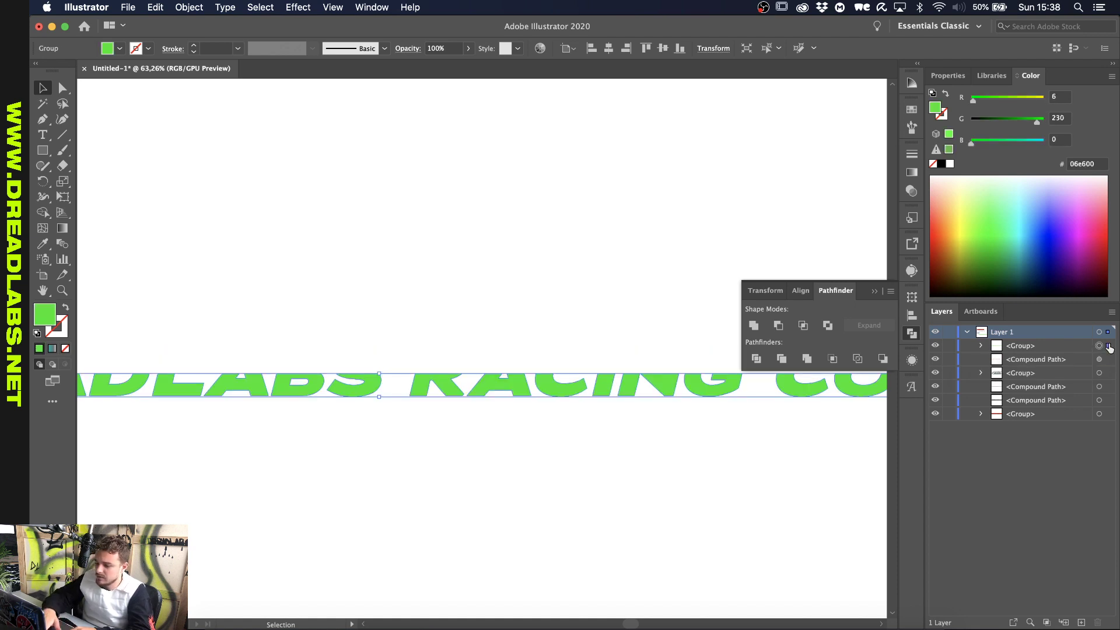
{"action": "key", "text": "super+8"}
Try a 10 px offset path with miter joins around both lettering halves and fill the offsets with black
{"action": "left_click_drag", "start_coordinate": [544, 255], "coordinate": [359, 494]}
{"action": "key", "text": "super+alt+o"}
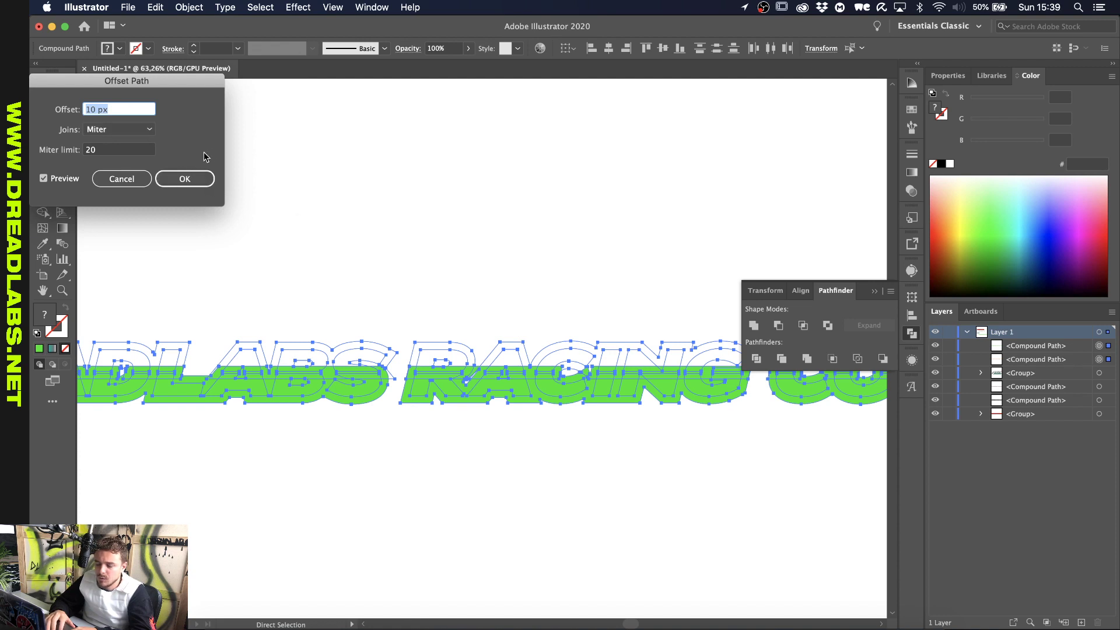
{"action": "left_click", "coordinate": [175, 178]}
{"action": "key", "text": "v"}
{"action": "left_click", "coordinate": [1002, 268]}
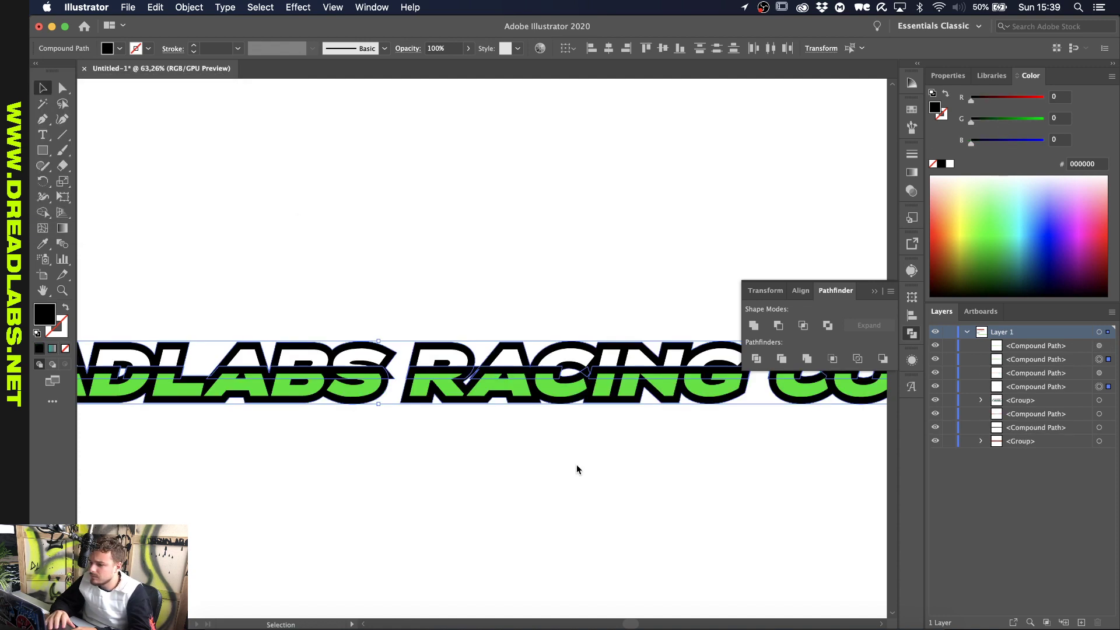
{"action": "scroll", "coordinate": [362, 296], "scroll_direction": "down", "scroll_amount": 2}
{"action": "left_click", "coordinate": [432, 270]}
{"action": "scroll", "coordinate": [432, 270], "scroll_direction": "down", "scroll_amount": 3}
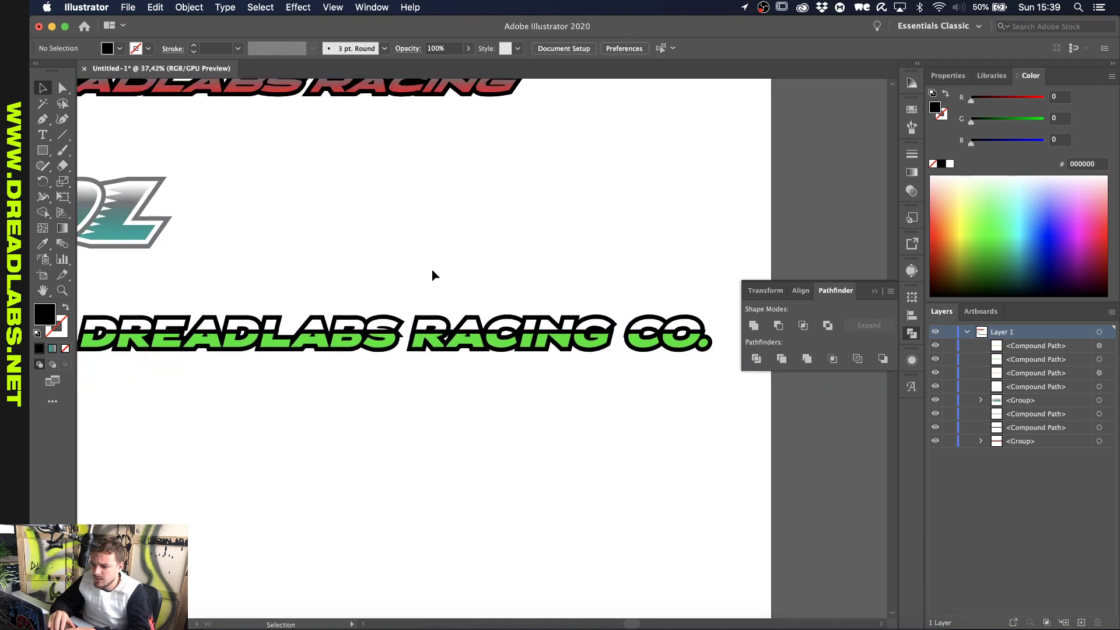
{"action": "scroll", "coordinate": [433, 270], "scroll_direction": "left", "scroll_amount": 3}
{"action": "scroll", "coordinate": [432, 270], "scroll_direction": "up", "scroll_amount": 3}
{"action": "scroll", "coordinate": [432, 270], "scroll_direction": "left", "scroll_amount": 1}
{"action": "left_click", "coordinate": [684, 356]}
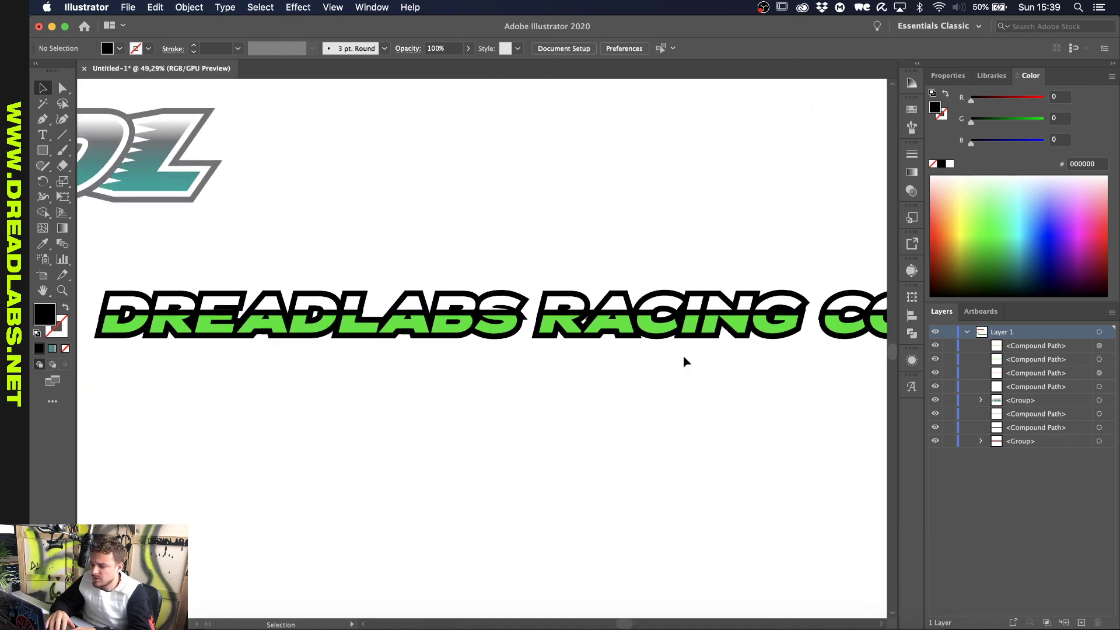
Offset both halves of the two-tone lettering outward by 3 px with miter joins
{"action": "scroll", "coordinate": [684, 356], "scroll_direction": "down", "scroll_amount": 1}
{"action": "scroll", "coordinate": [684, 356], "scroll_direction": "right", "scroll_amount": 2}
{"action": "left_click", "coordinate": [684, 358]}
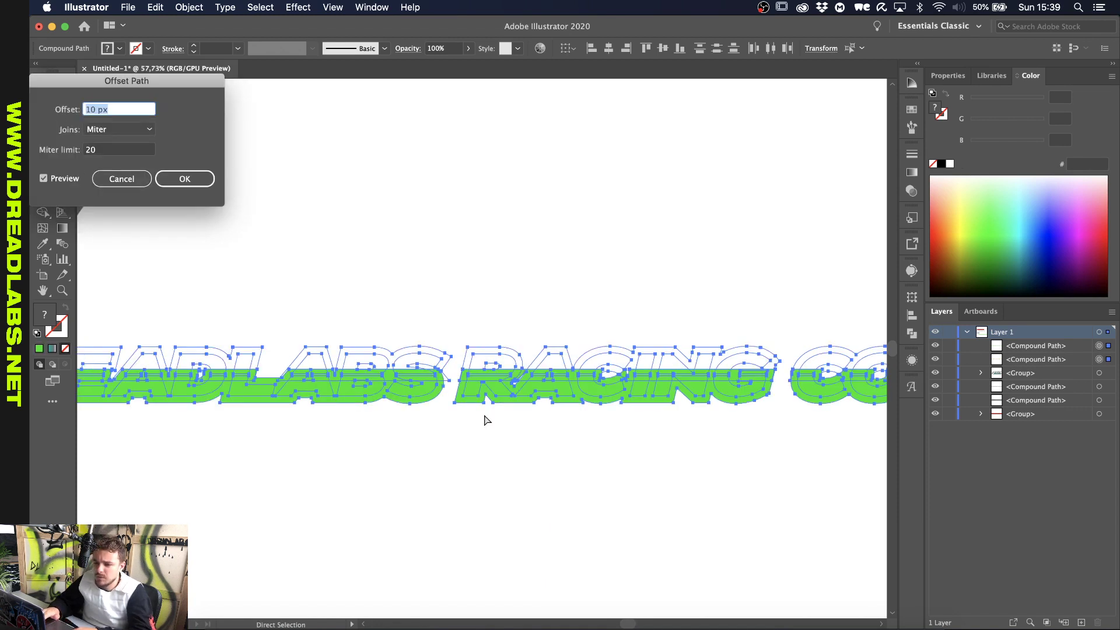
{"action": "key", "text": "Down"}
{"action": "key", "text": "Down"}
{"action": "key", "text": "Down"}
{"action": "key", "text": "Down"}
{"action": "key", "text": "Down"}
{"action": "key", "text": "Down"}
{"action": "key", "text": "Down"}
{"action": "key", "text": "Down"}
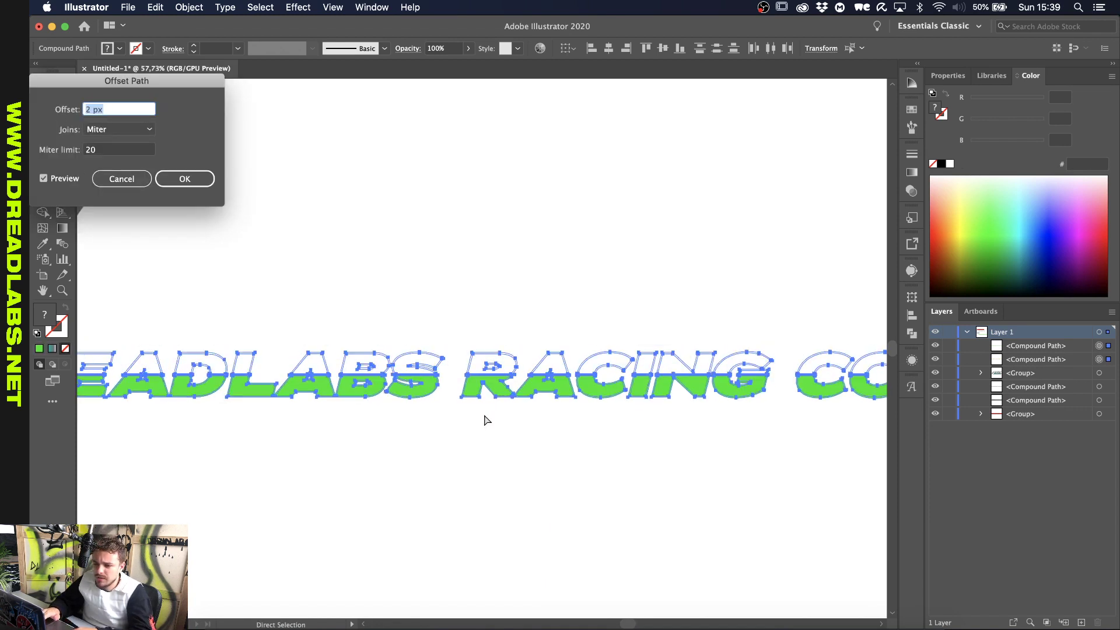
{"action": "key", "text": "Up"}
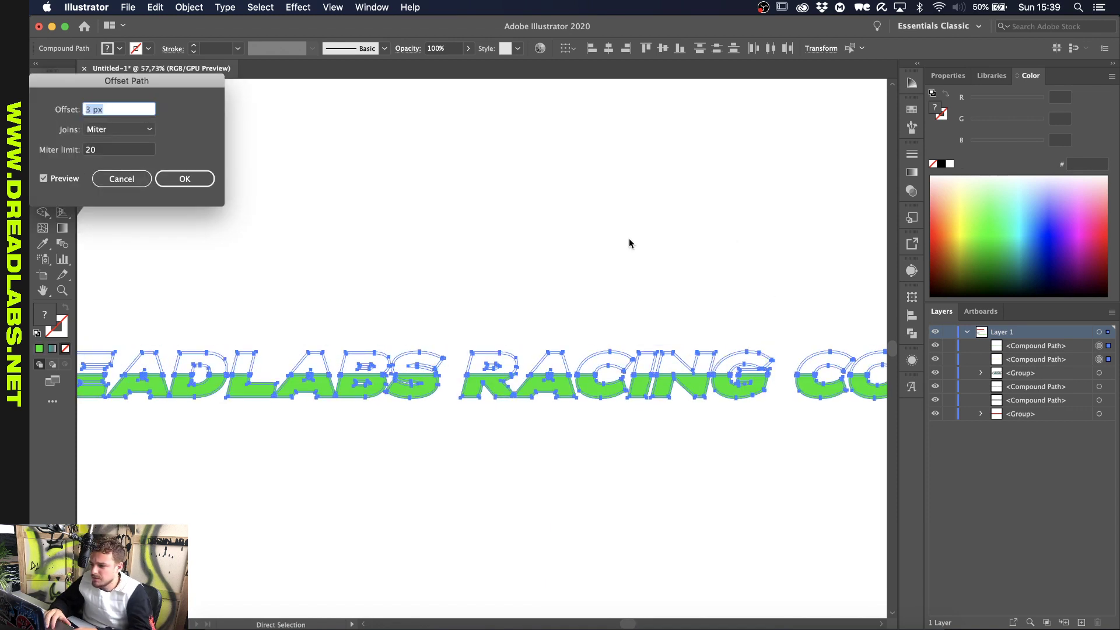
Shift the white upper half together with its black outline left relative to the green lower half
{"action": "left_click_drag", "start_coordinate": [443, 262], "coordinate": [379, 333]}
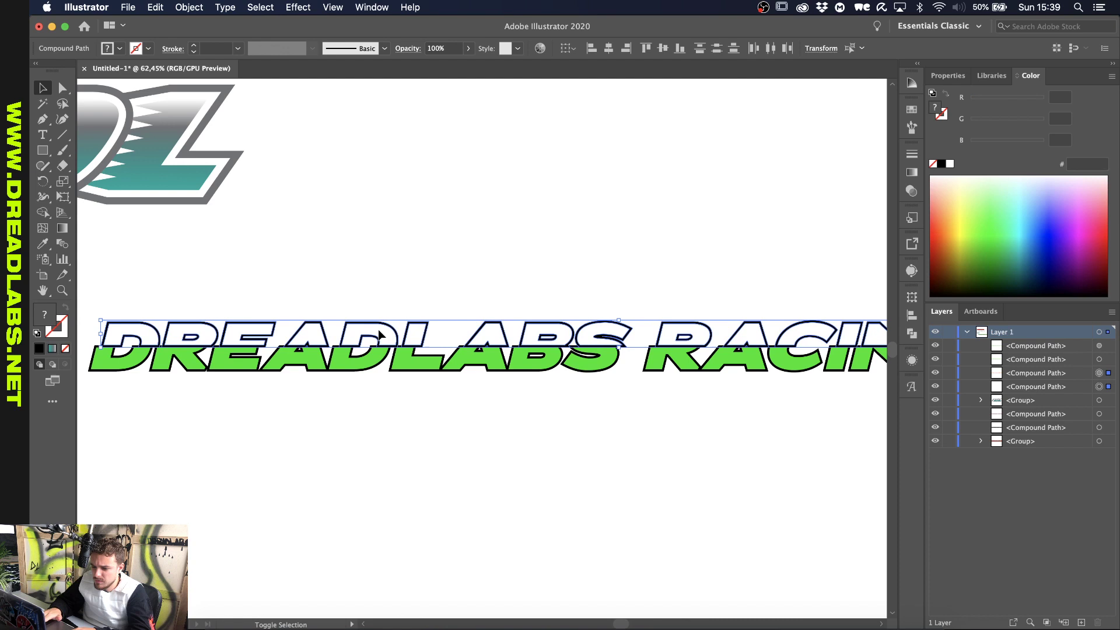
{"action": "key", "text": "shift+Left"}
{"action": "key", "text": "shift+Left"}
{"action": "key", "text": "shift+Left"}
{"action": "key", "text": "shift+Left"}
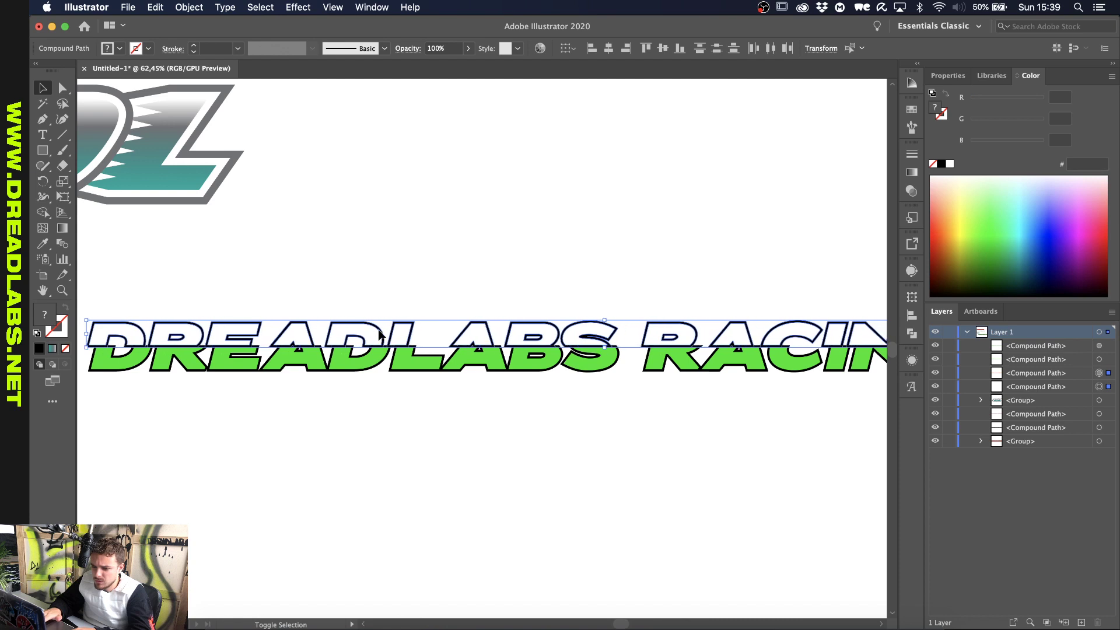
{"action": "left_click", "coordinate": [414, 392]}
{"action": "scroll", "coordinate": [415, 392], "scroll_direction": "down", "scroll_amount": 4}
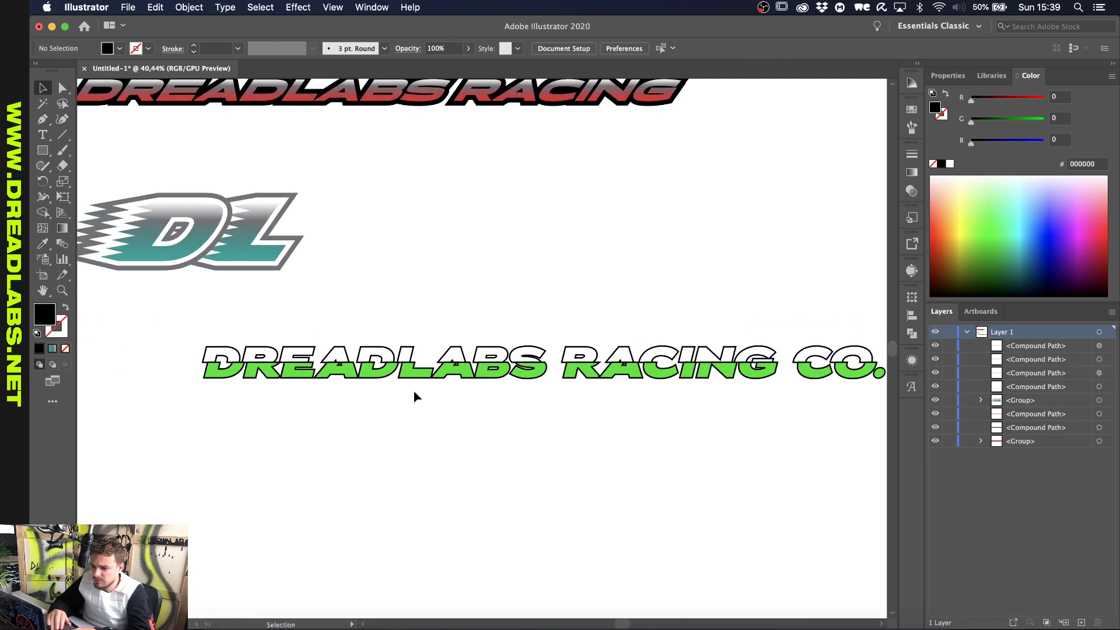
Try to shear the whole outlined two-tone lettering
{"action": "left_click_drag", "start_coordinate": [360, 314], "coordinate": [473, 371]}
{"action": "right_click", "coordinate": [566, 358]}
{"action": "mouse_move", "coordinate": [625, 479]}
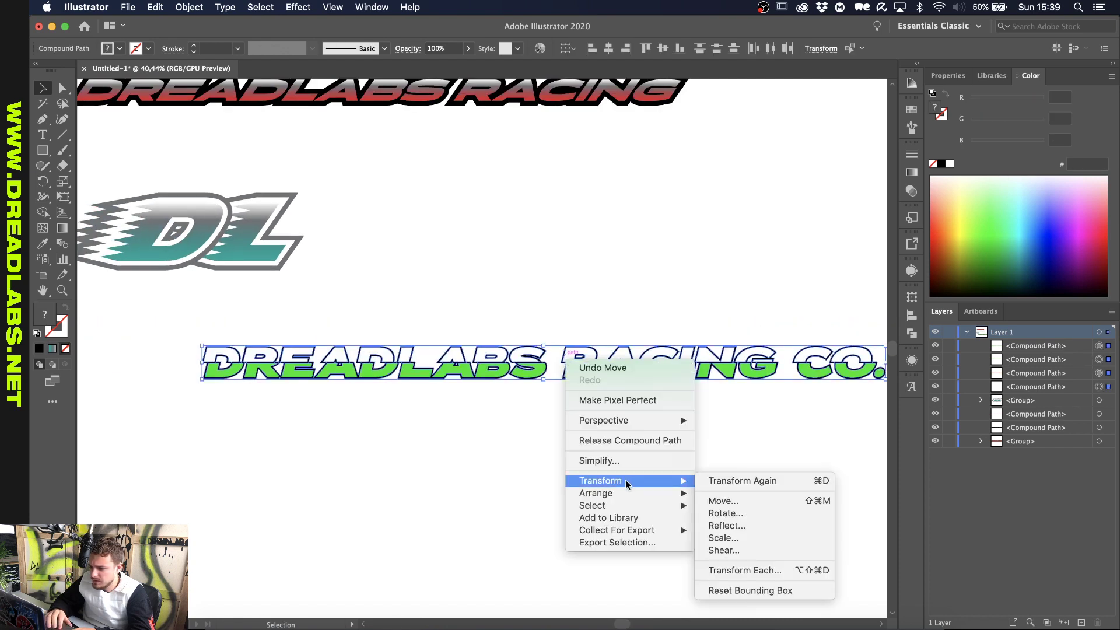
{"action": "left_click", "coordinate": [730, 551]}
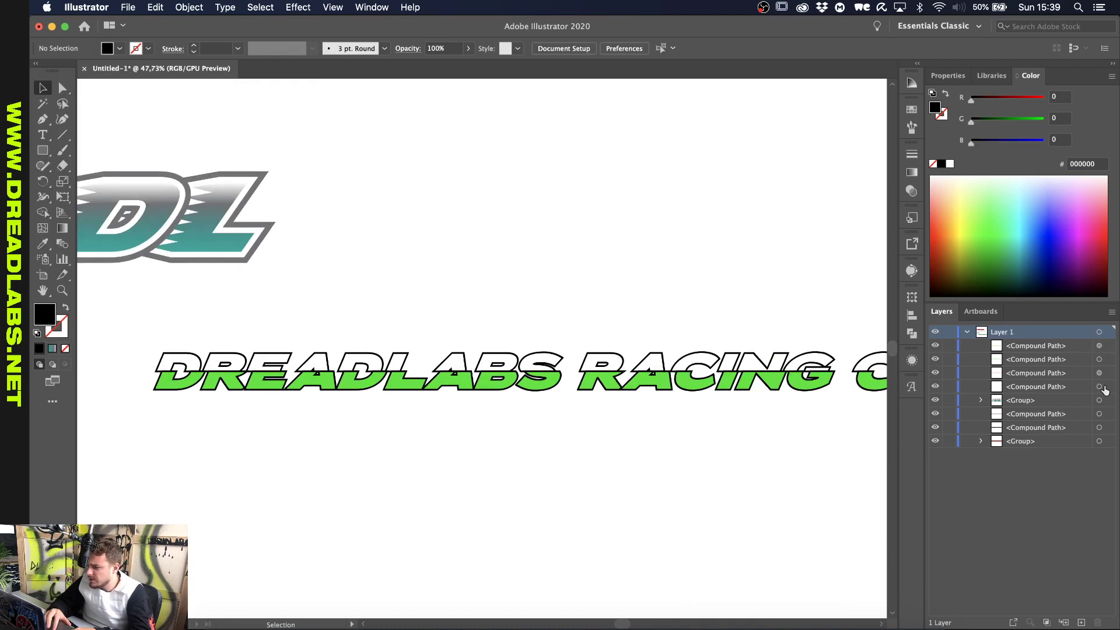
Remove the black offset outlines behind both halves of the lettering
{"action": "left_click", "coordinate": [1100, 386]}
{"action": "left_click", "coordinate": [1101, 360], "text": "shift"}
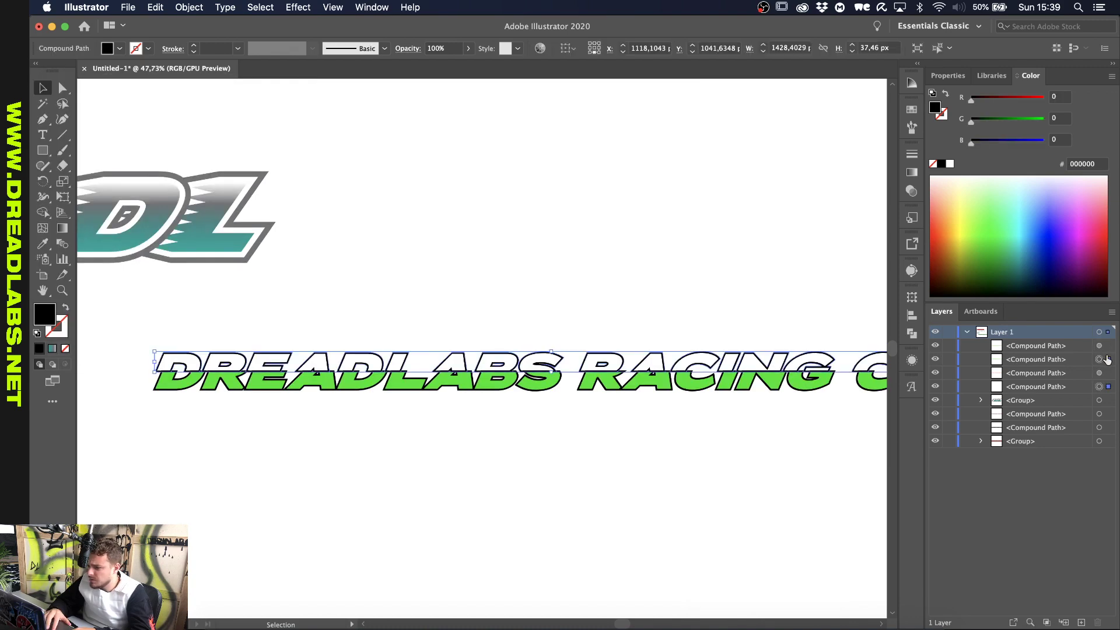
{"action": "key", "text": "Delete"}
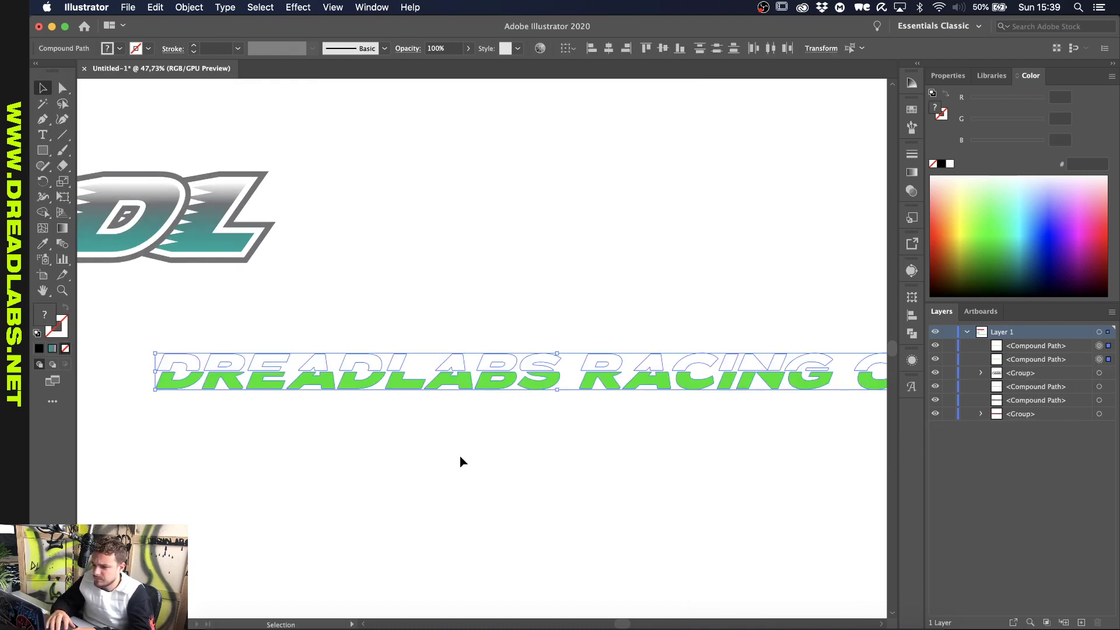
{"action": "scroll", "coordinate": [460, 457], "scroll_direction": "down", "scroll_amount": 2}
{"action": "key", "text": "m"}
{"action": "scroll", "coordinate": [461, 456], "scroll_direction": "down", "scroll_amount": 2}
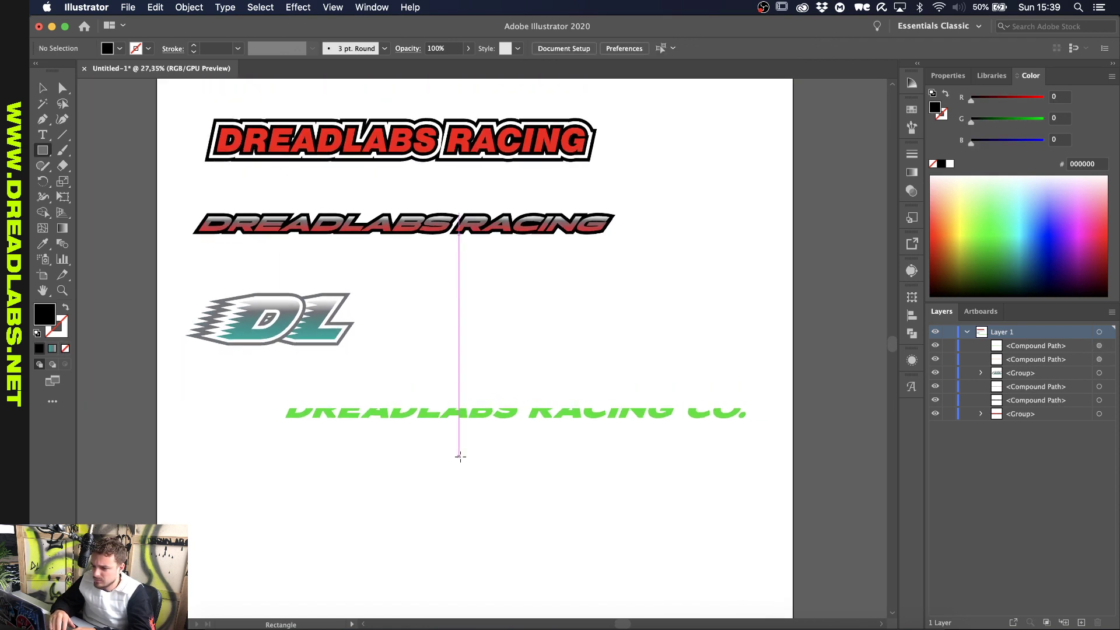
{"action": "scroll", "coordinate": [461, 456], "scroll_direction": "up", "scroll_amount": 1}
{"action": "scroll", "coordinate": [243, 384], "scroll_direction": "up", "scroll_amount": 5}
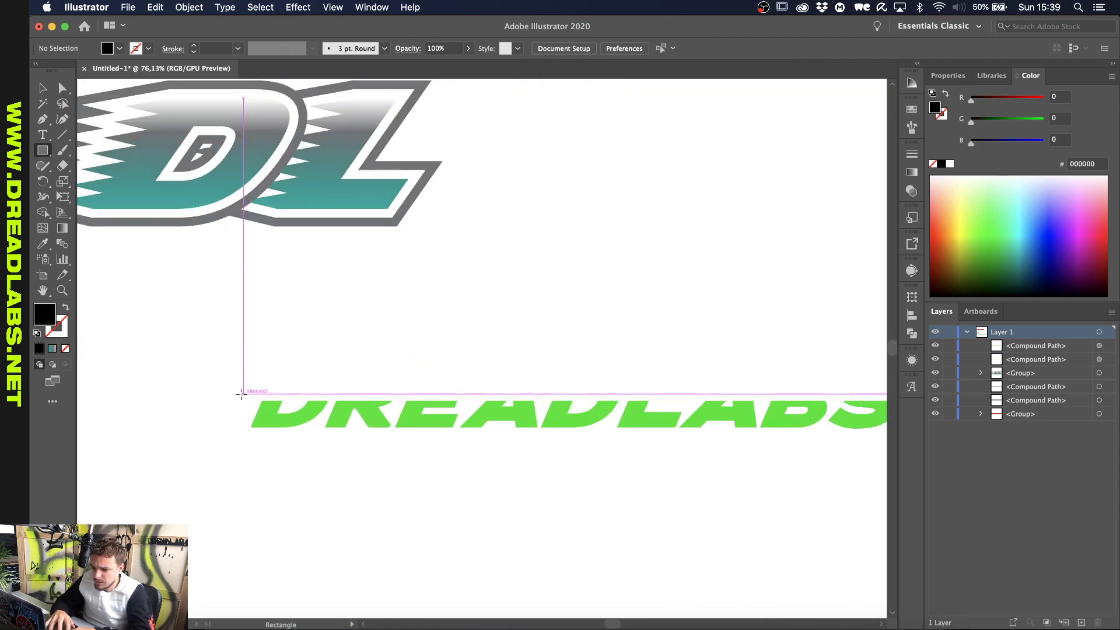
{"action": "key", "text": "v"}
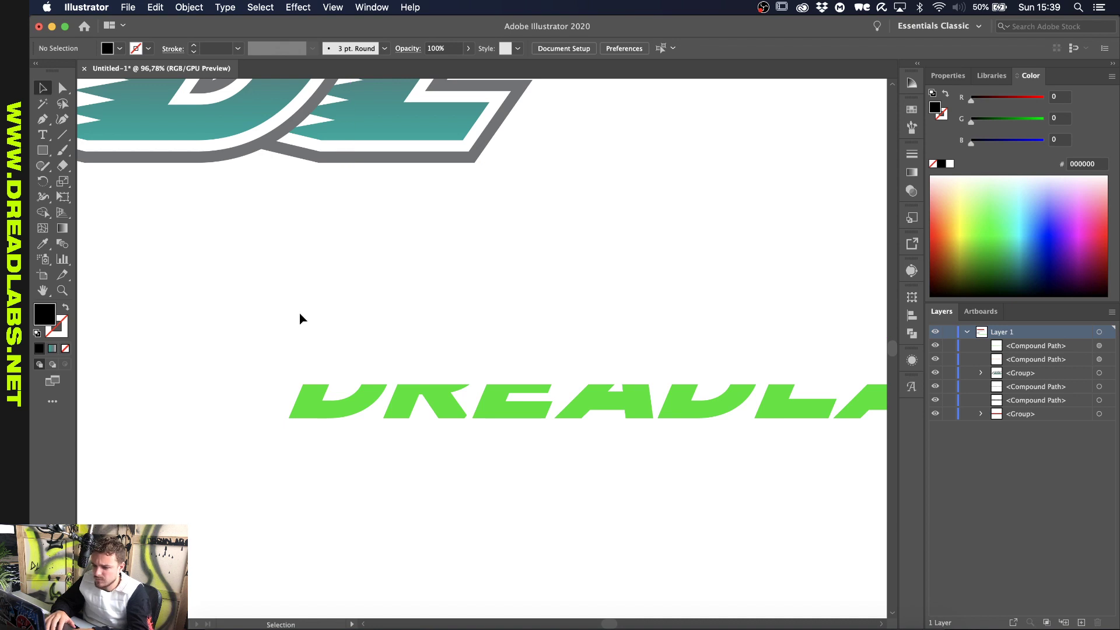
Select the white upper half of the lettering and raise it by two small nudges above the green half
{"action": "left_click", "coordinate": [381, 370]}
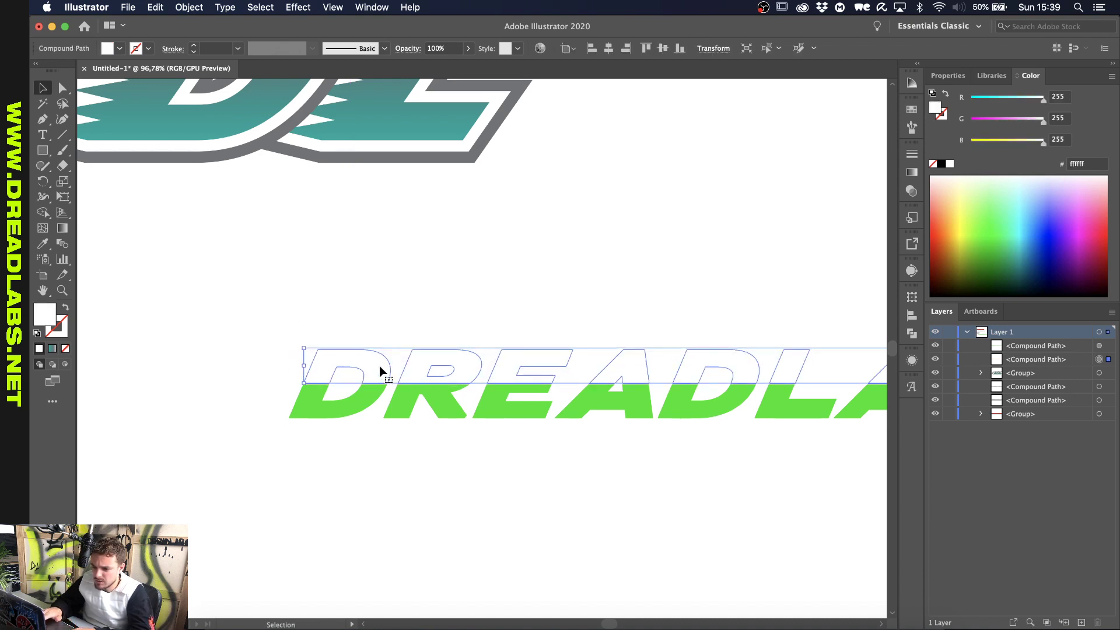
{"action": "scroll", "coordinate": [325, 378], "scroll_direction": "up", "scroll_amount": 4}
{"action": "scroll", "coordinate": [274, 379], "scroll_direction": "up", "scroll_amount": 4}
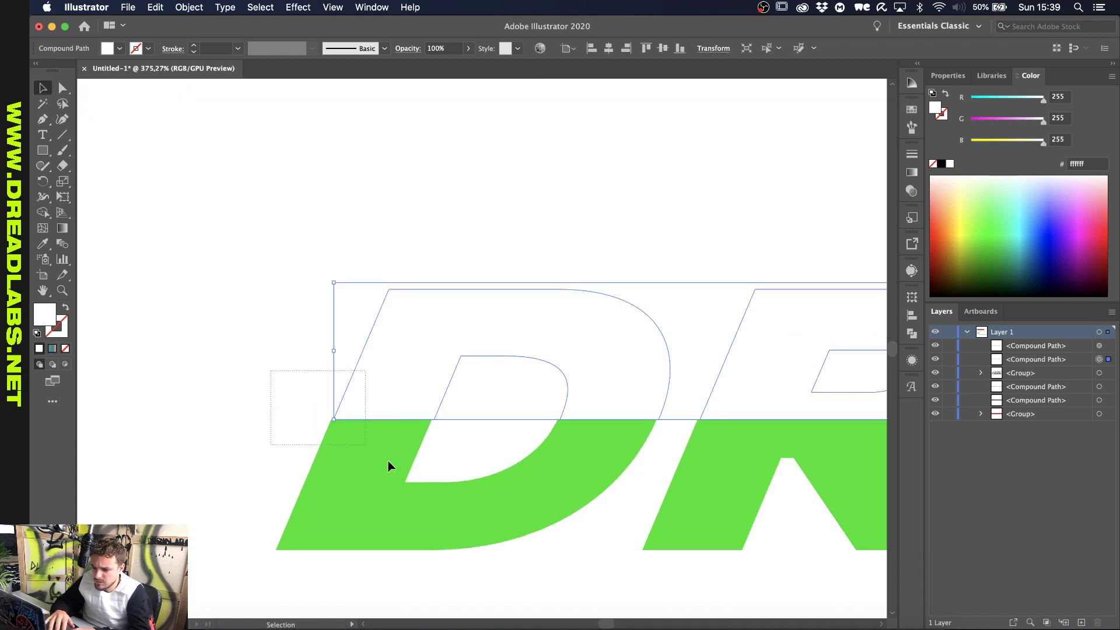
{"action": "left_click", "coordinate": [270, 373]}
{"action": "left_click", "coordinate": [585, 382]}
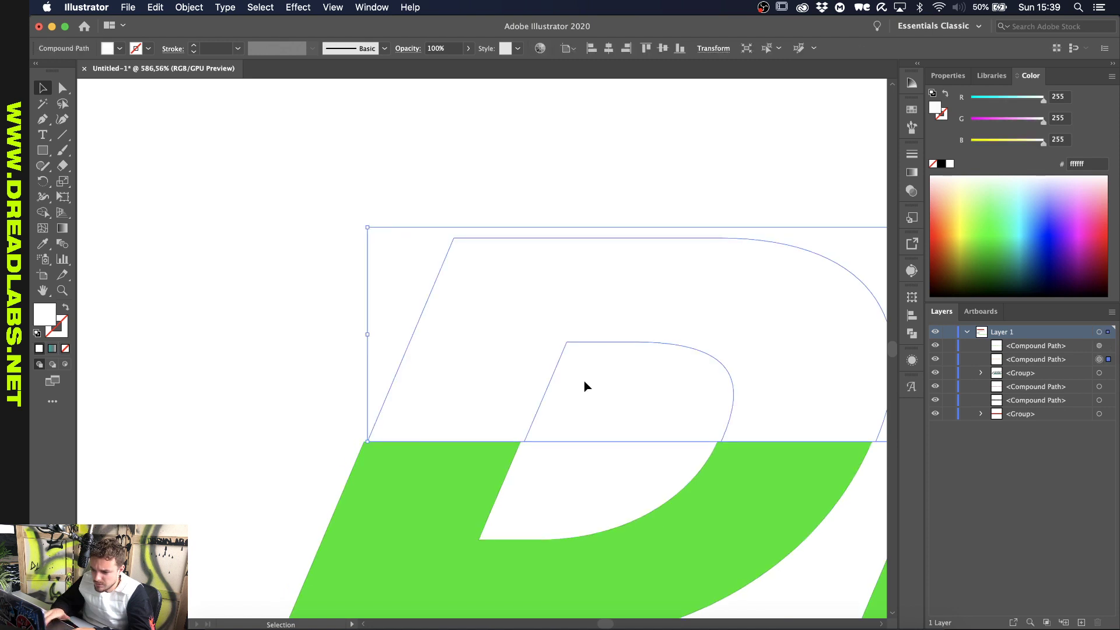
{"action": "key", "text": "Left"}
{"action": "key", "text": "Right"}
{"action": "left_click", "coordinate": [303, 377]}
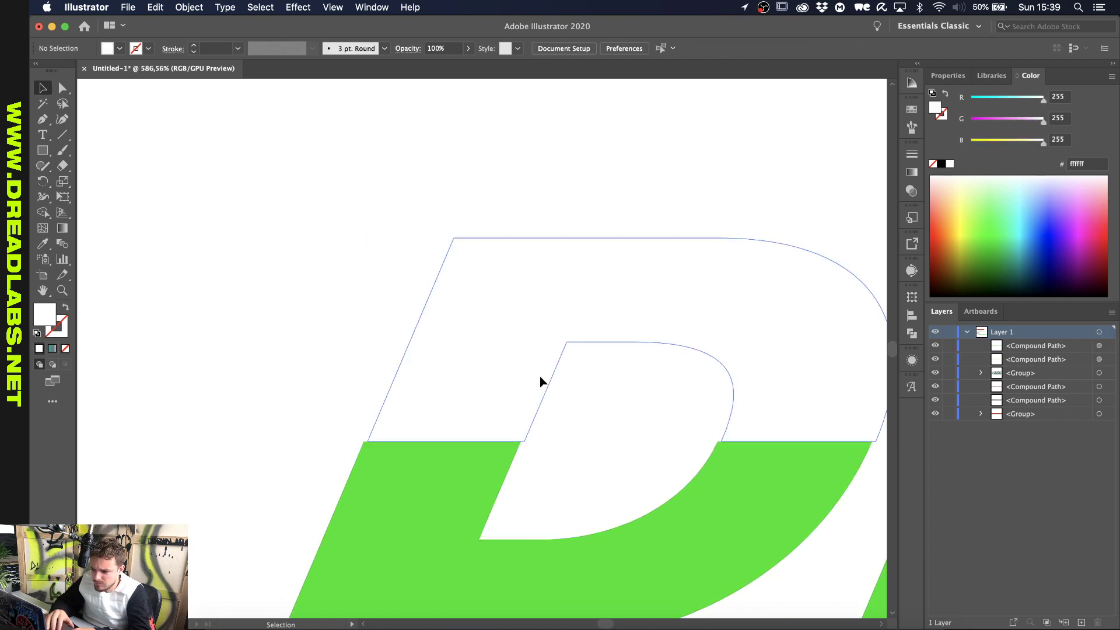
{"action": "left_click_drag", "start_coordinate": [352, 253], "coordinate": [492, 326]}
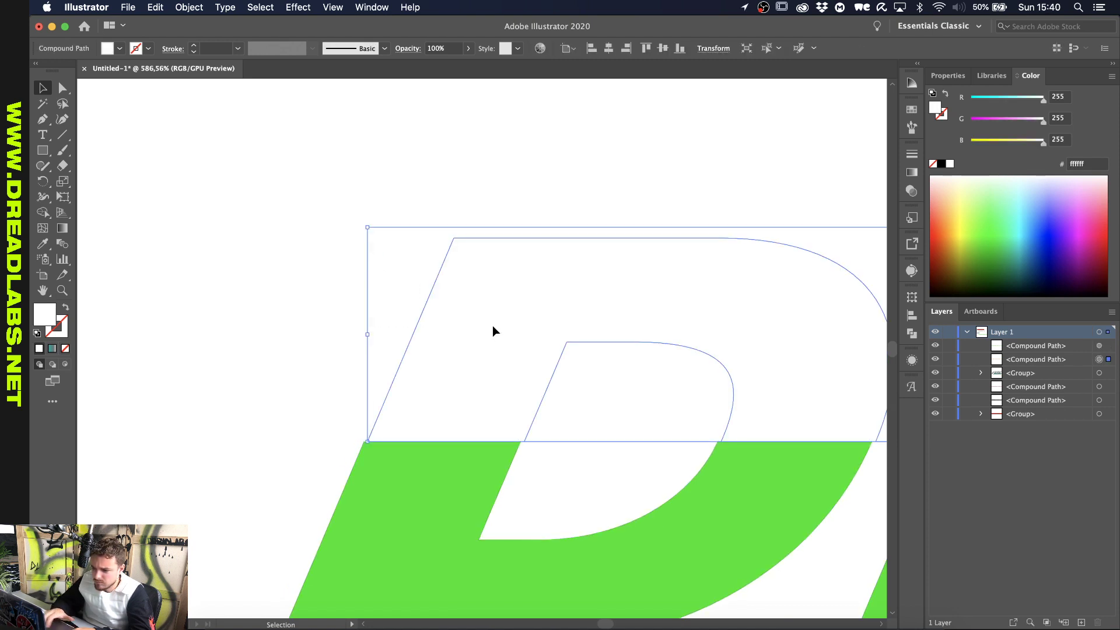
{"action": "key", "text": "Up"}
{"action": "key", "text": "Up"}
{"action": "left_click", "coordinate": [281, 381]}
{"action": "scroll", "coordinate": [281, 380], "scroll_direction": "down", "scroll_amount": 5}
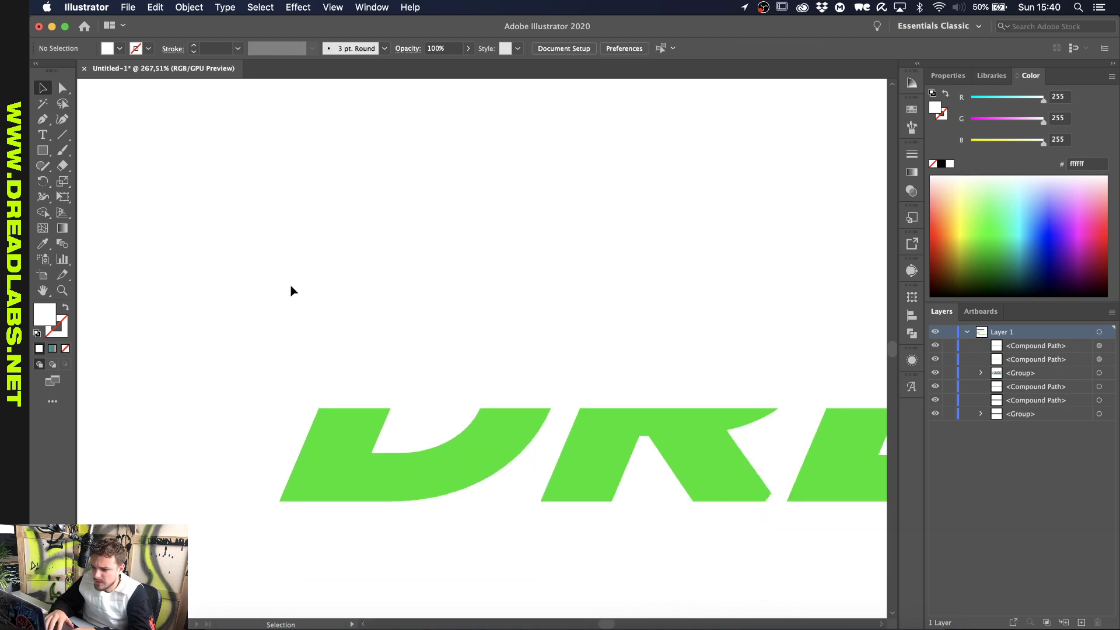
{"action": "left_click_drag", "start_coordinate": [290, 286], "coordinate": [433, 428]}
{"action": "scroll", "coordinate": [206, 356], "scroll_direction": "down", "scroll_amount": 3}
{"action": "left_click", "coordinate": [206, 358]}
{"action": "scroll", "coordinate": [206, 358], "scroll_direction": "down", "scroll_amount": 2}
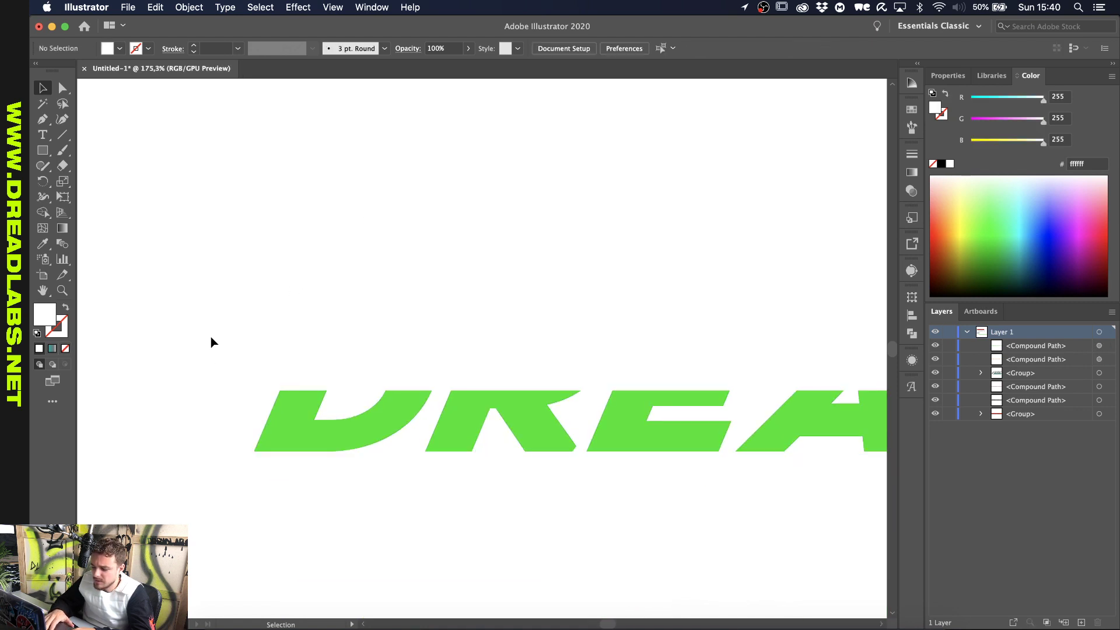
Draw a wide black rectangle over the DREADLABS RACING CO. lettering and send it behind both lettering halves
{"action": "key", "text": "m"}
{"action": "scroll", "coordinate": [218, 392], "scroll_direction": "down", "scroll_amount": 2}
{"action": "left_click", "coordinate": [941, 163]}
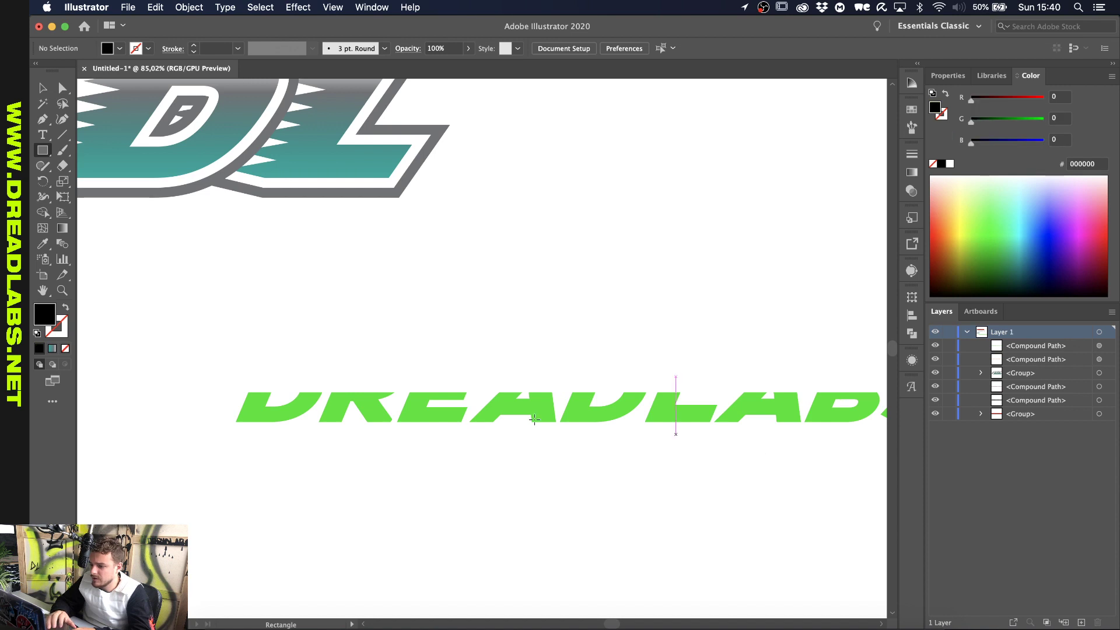
{"action": "scroll", "coordinate": [535, 419], "scroll_direction": "down", "scroll_amount": 4}
{"action": "left_click_drag", "start_coordinate": [268, 356], "coordinate": [637, 430]}
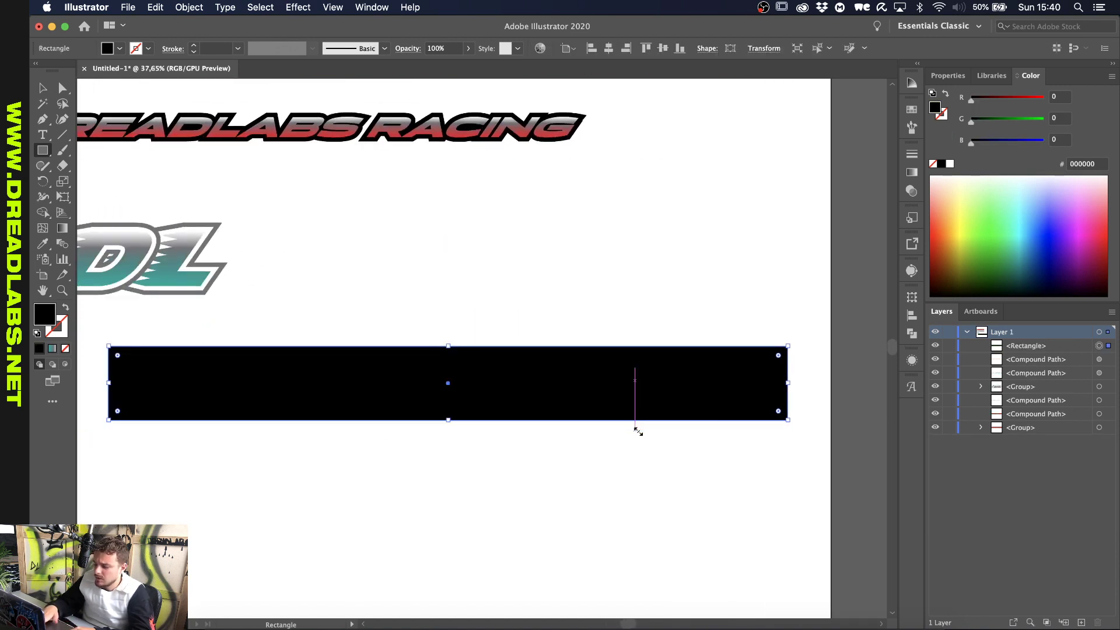
{"action": "key", "text": "super+bracketleft"}
{"action": "key", "text": "super+bracketleft"}
{"action": "scroll", "coordinate": [433, 376], "scroll_direction": "up", "scroll_amount": 2}
{"action": "key", "text": "v"}
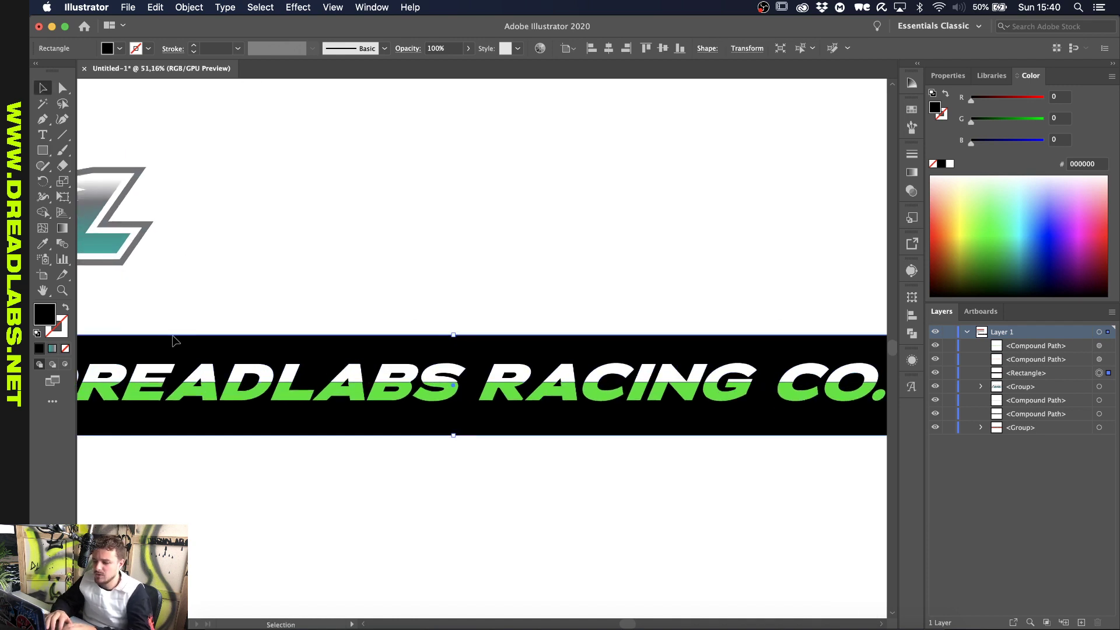
{"action": "scroll", "coordinate": [222, 356], "scroll_direction": "left", "scroll_amount": 5}
{"action": "scroll", "coordinate": [666, 371], "scroll_direction": "right", "scroll_amount": 2}
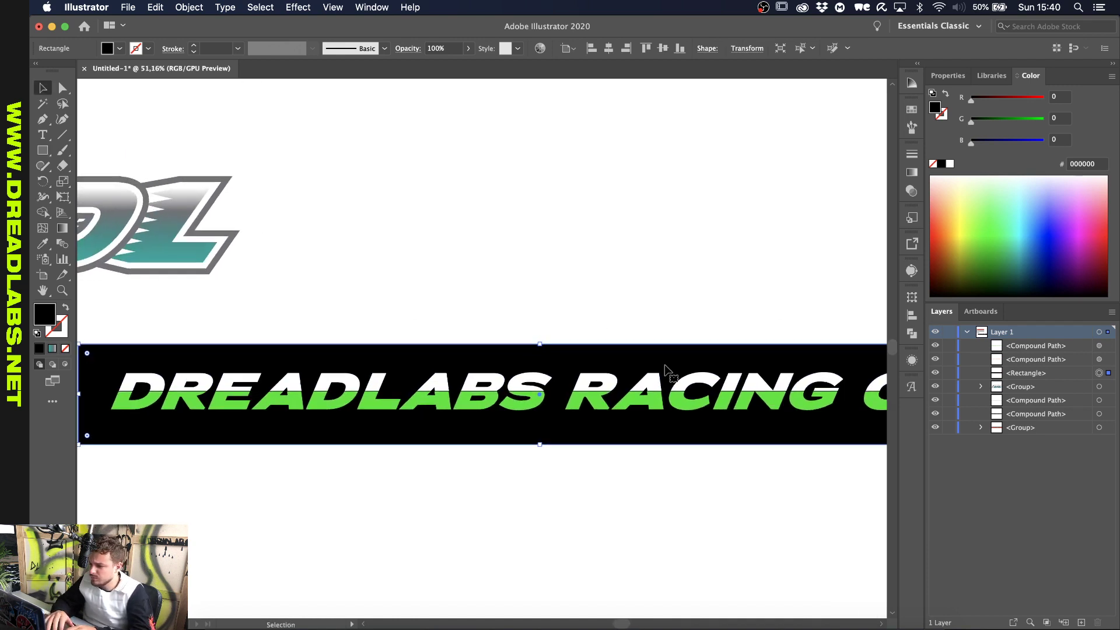
Group the white upper and green lower halves of the DREADLABS RACING CO. lettering
{"action": "left_click", "coordinate": [752, 379]}
{"action": "left_click", "coordinate": [743, 401], "text": "shift"}
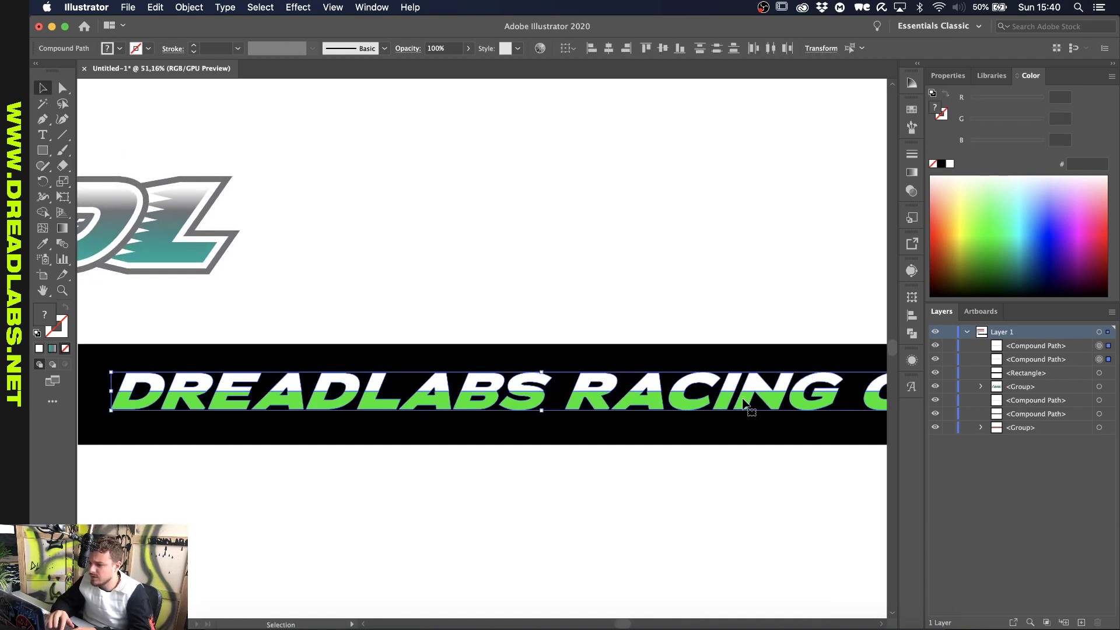
{"action": "key", "text": "super+g"}
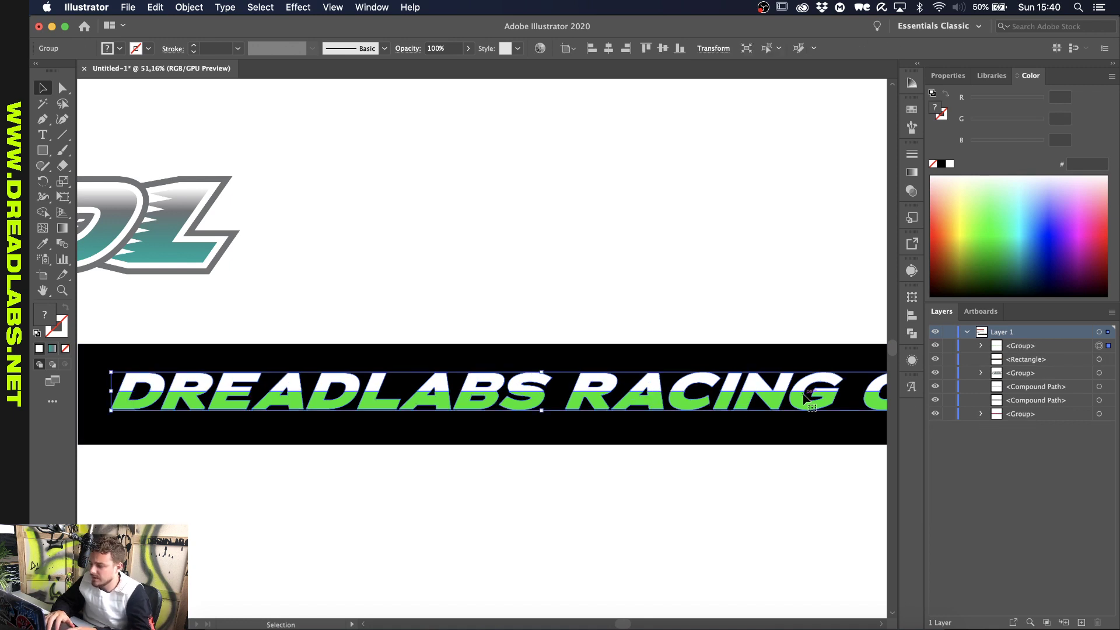
Center the lettering group horizontally on the black rectangle, using the rectangle as the key object
{"action": "left_click", "coordinate": [1100, 360], "text": "shift"}
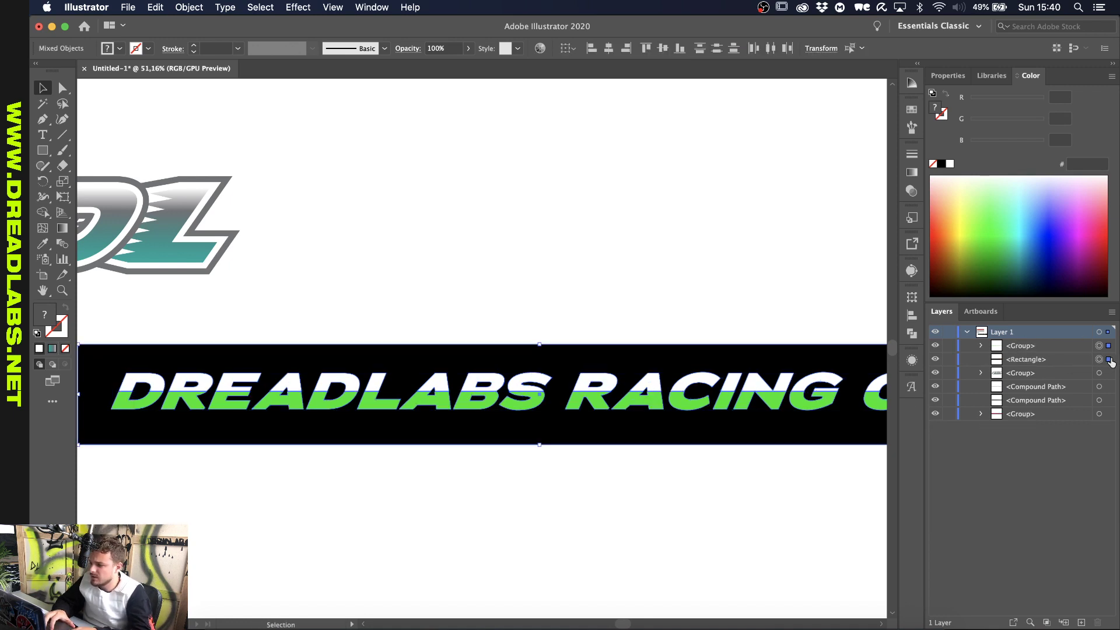
{"action": "left_click", "coordinate": [630, 443]}
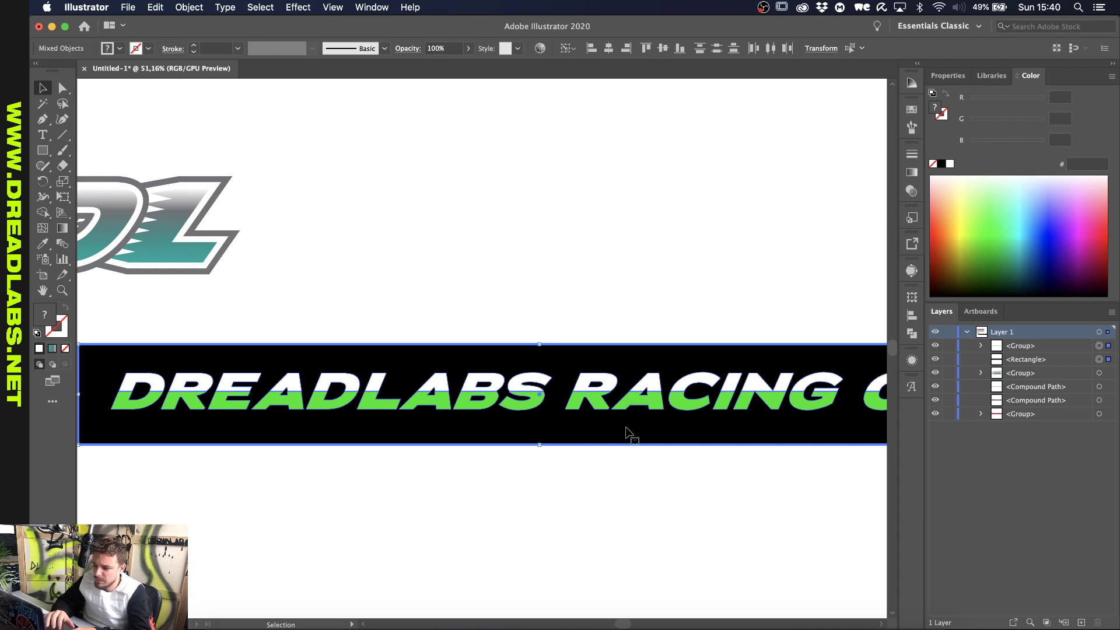
{"action": "left_click", "coordinate": [610, 49]}
{"action": "left_click", "coordinate": [566, 232]}
{"action": "key", "text": "super+0"}
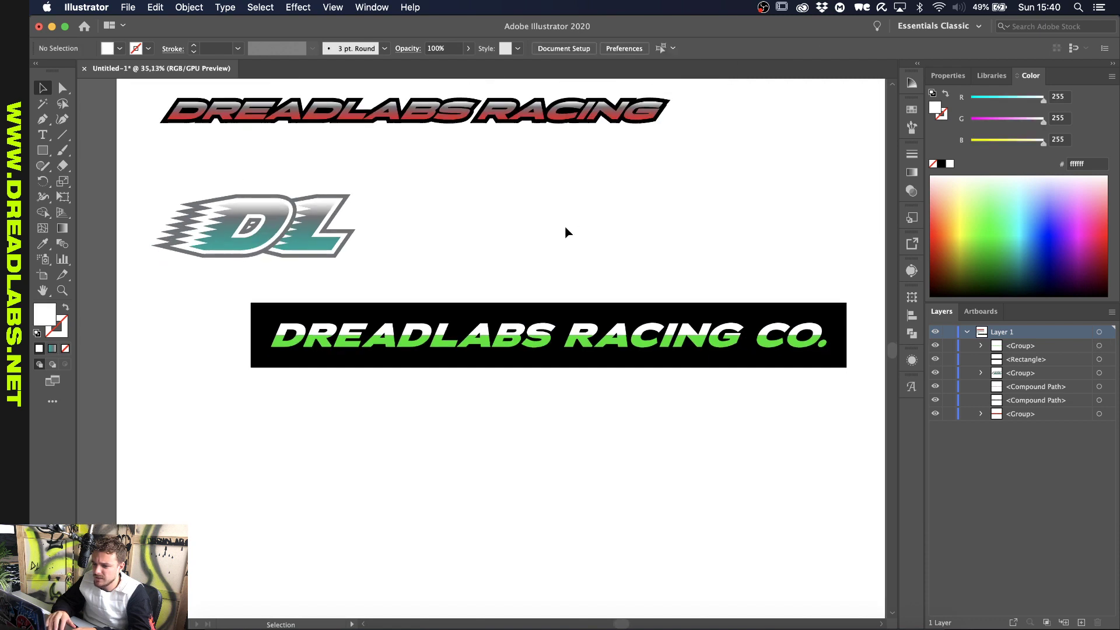
Draw a short straight path with the Pen tool along the green part of the first D's slanted left edge
{"action": "scroll", "coordinate": [303, 319], "scroll_direction": "up", "scroll_amount": 10}
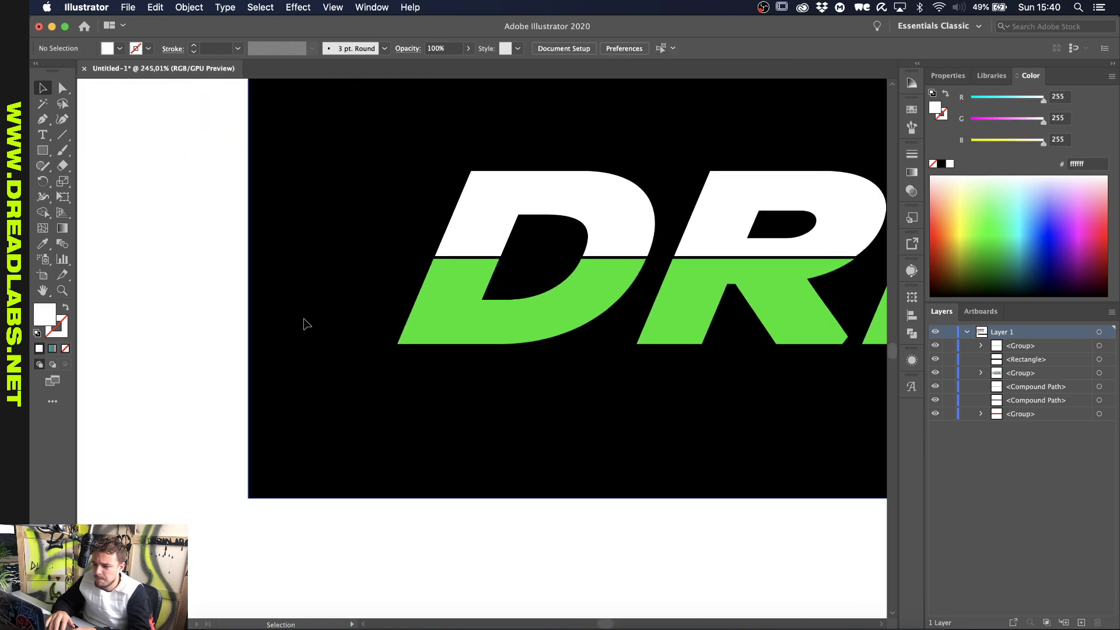
{"action": "key", "text": "p"}
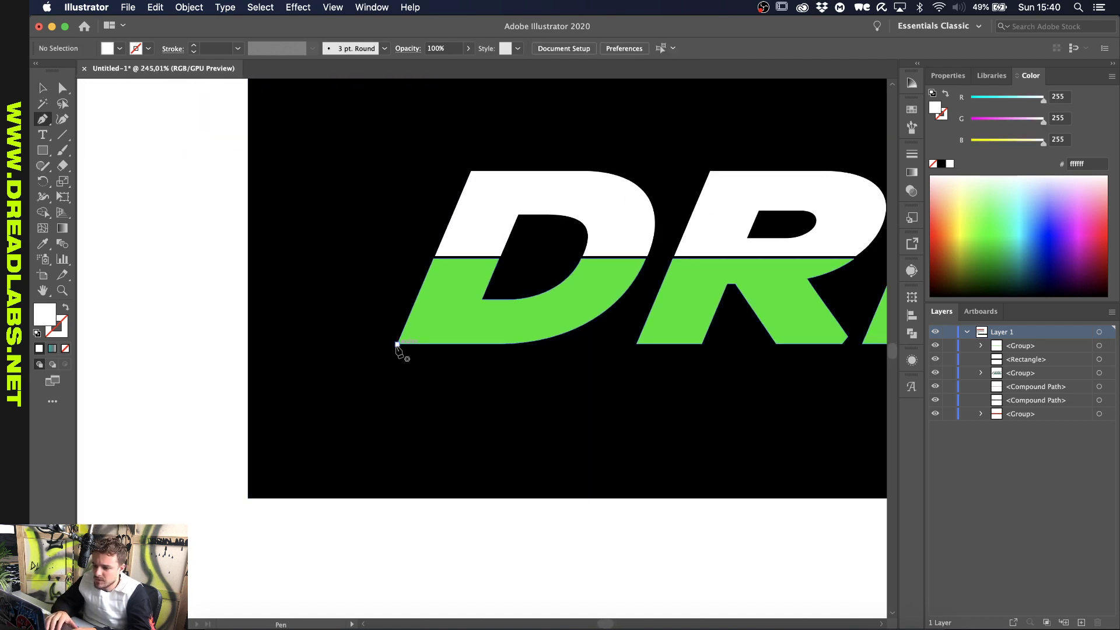
{"action": "scroll", "coordinate": [398, 345], "scroll_direction": "up", "scroll_amount": 2}
{"action": "scroll", "coordinate": [393, 274], "scroll_direction": "up", "scroll_amount": 2}
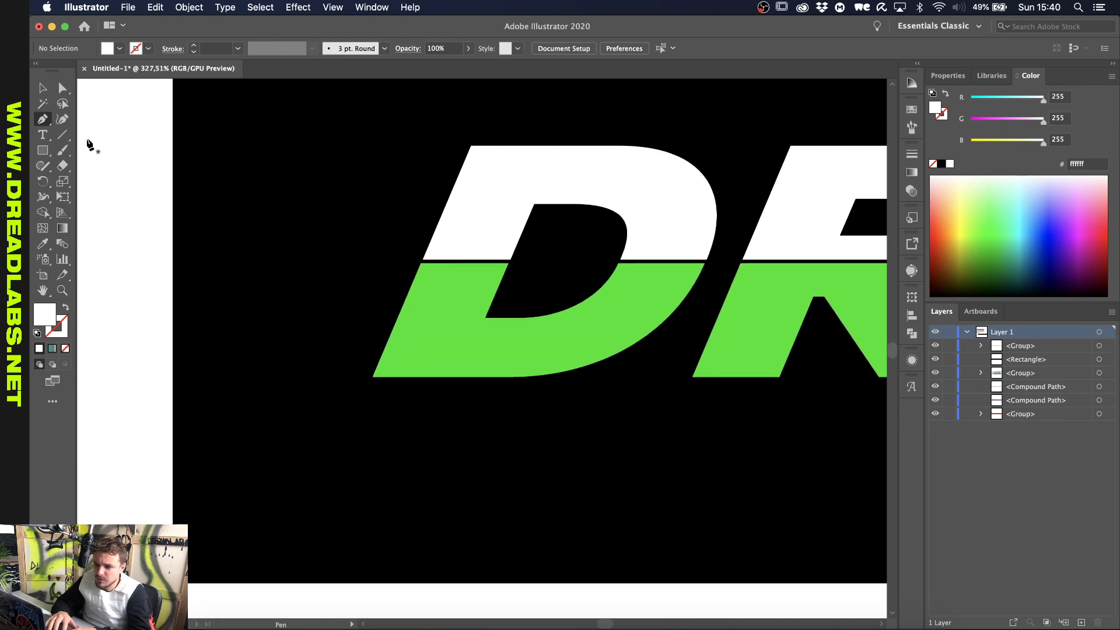
{"action": "scroll", "coordinate": [398, 333], "scroll_direction": "up", "scroll_amount": 2}
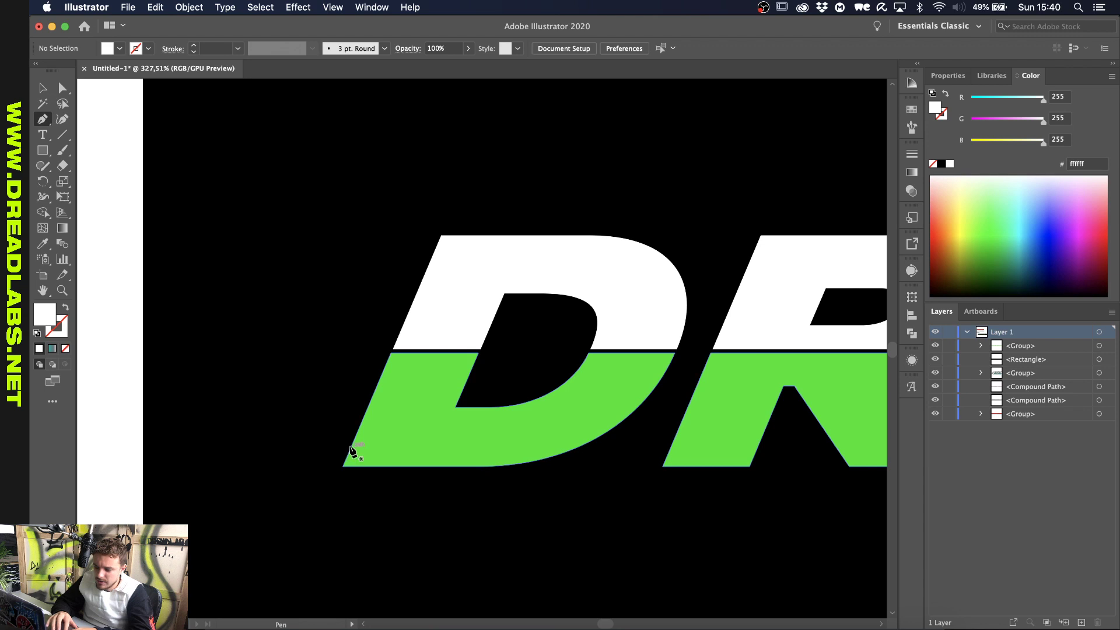
{"action": "scroll", "coordinate": [352, 450], "scroll_direction": "up", "scroll_amount": 2}
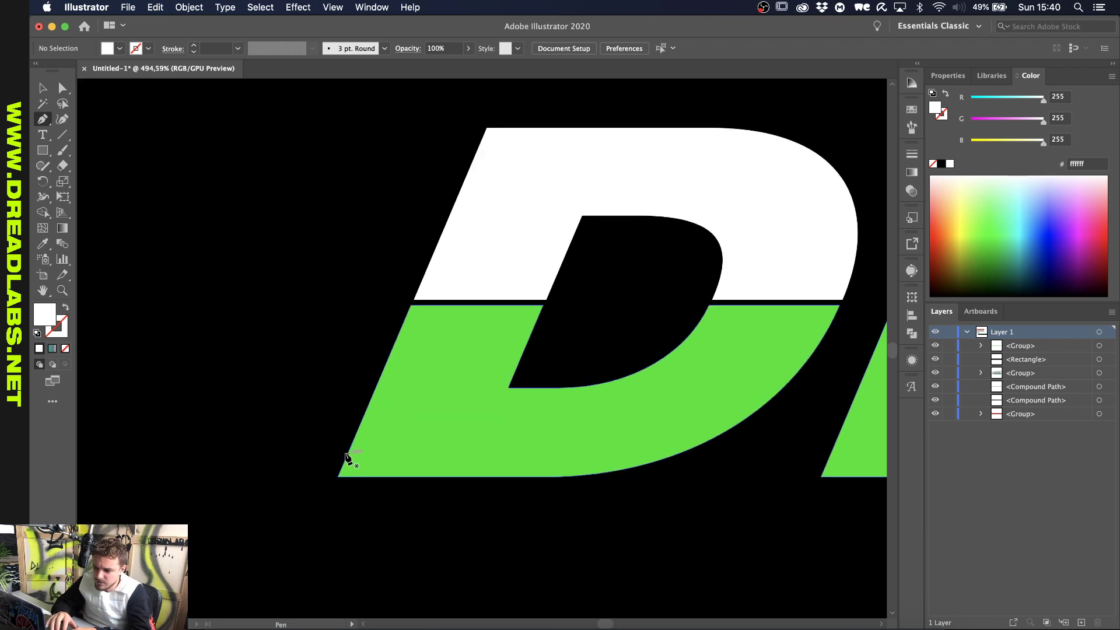
{"action": "left_click", "coordinate": [334, 7]}
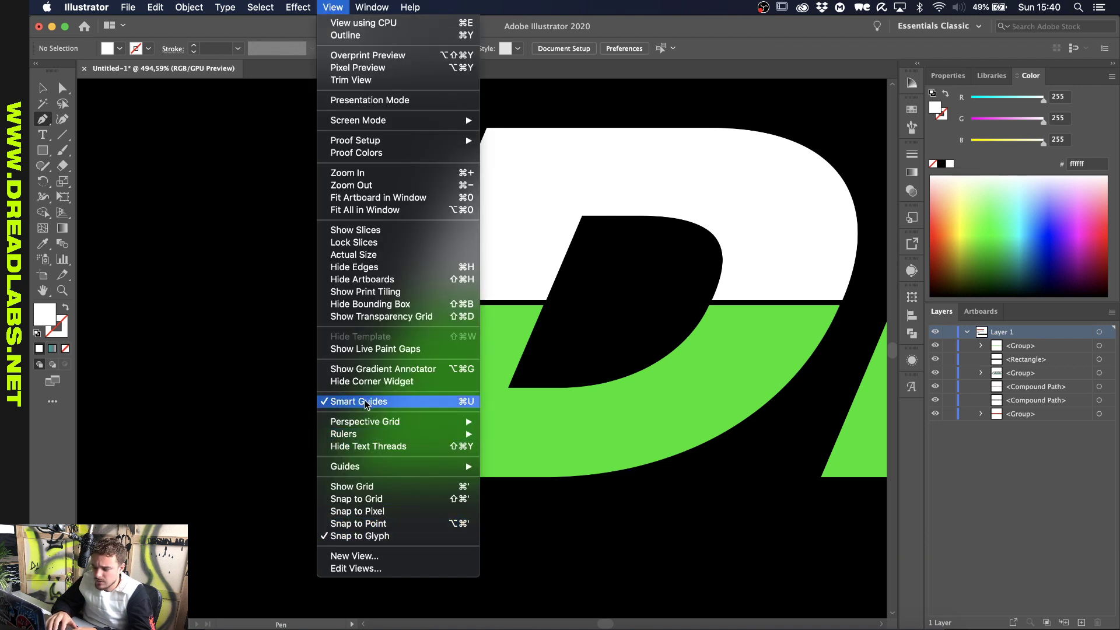
{"action": "left_click", "coordinate": [656, 24]}
{"action": "left_click", "coordinate": [356, 435]}
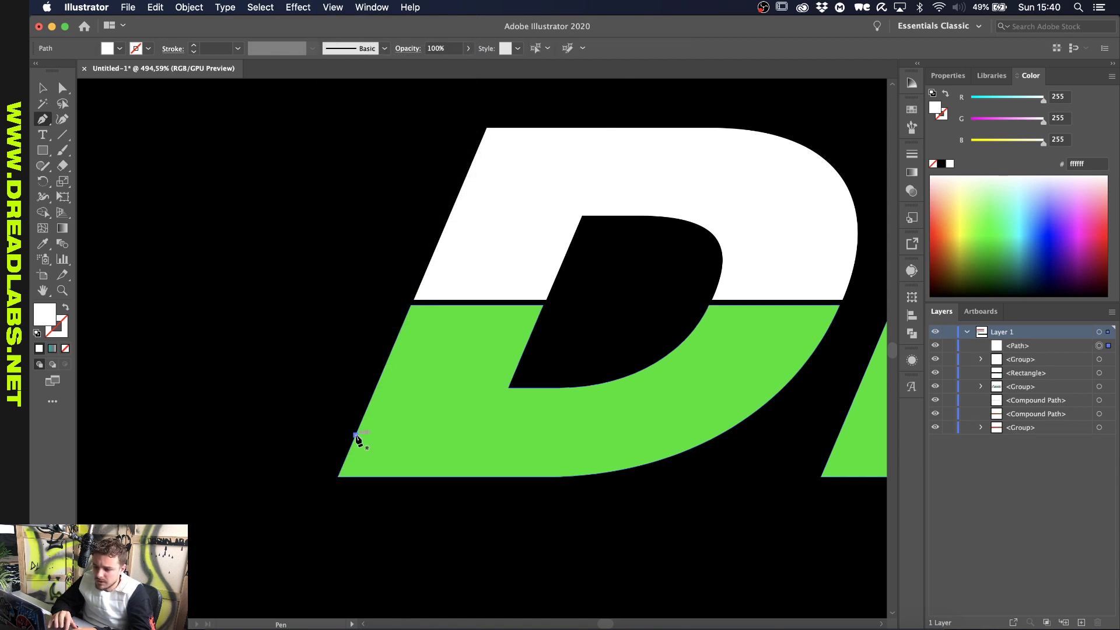
{"action": "left_click", "coordinate": [386, 360]}
Swap the short path's fill and stroke so it has a white stroke and no fill
{"action": "key", "text": "a"}
{"action": "scroll", "coordinate": [387, 360], "scroll_direction": "down", "scroll_amount": 3}
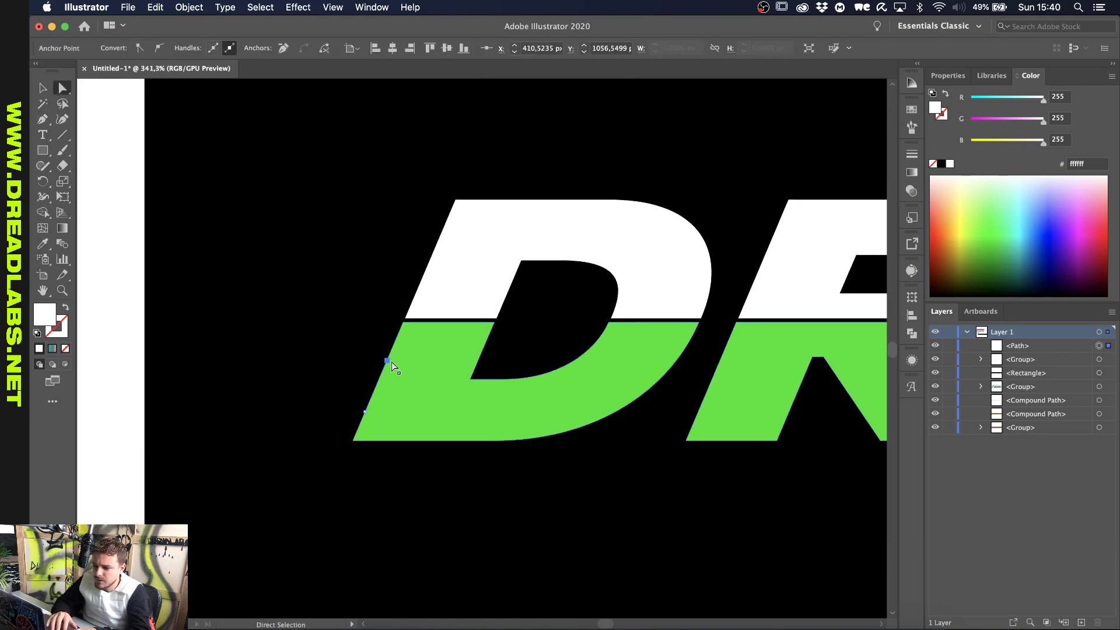
{"action": "scroll", "coordinate": [386, 361], "scroll_direction": "up", "scroll_amount": 2}
{"action": "key", "text": "shift+x"}
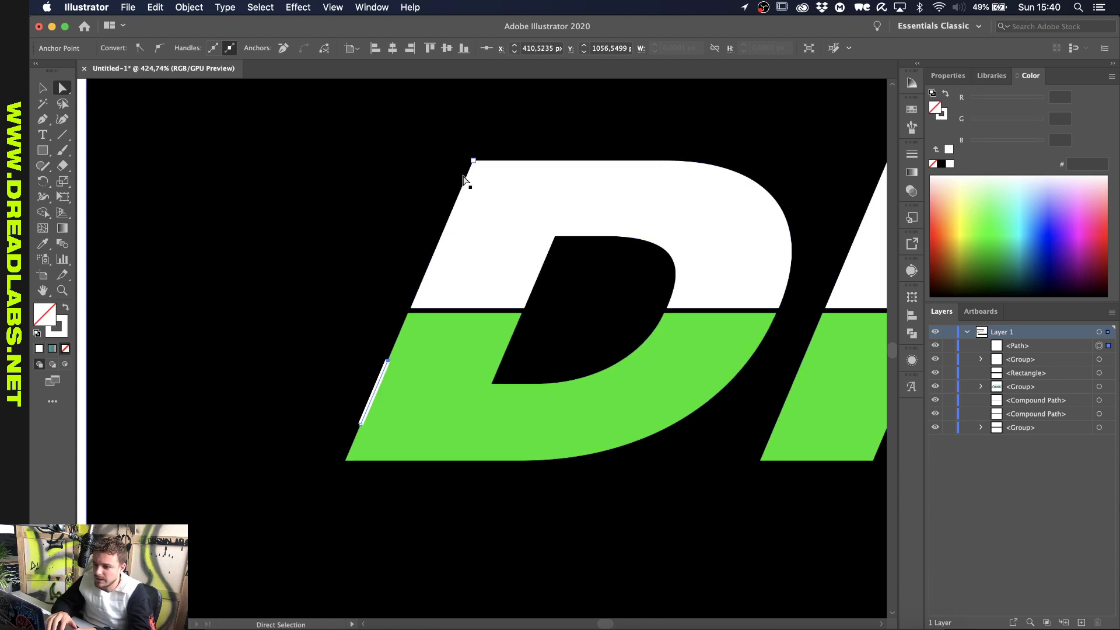
Extend both ends of the white line along the D's slanted edge, beyond the letter's top and bottom
{"action": "scroll", "coordinate": [388, 362], "scroll_direction": "up", "scroll_amount": 3}
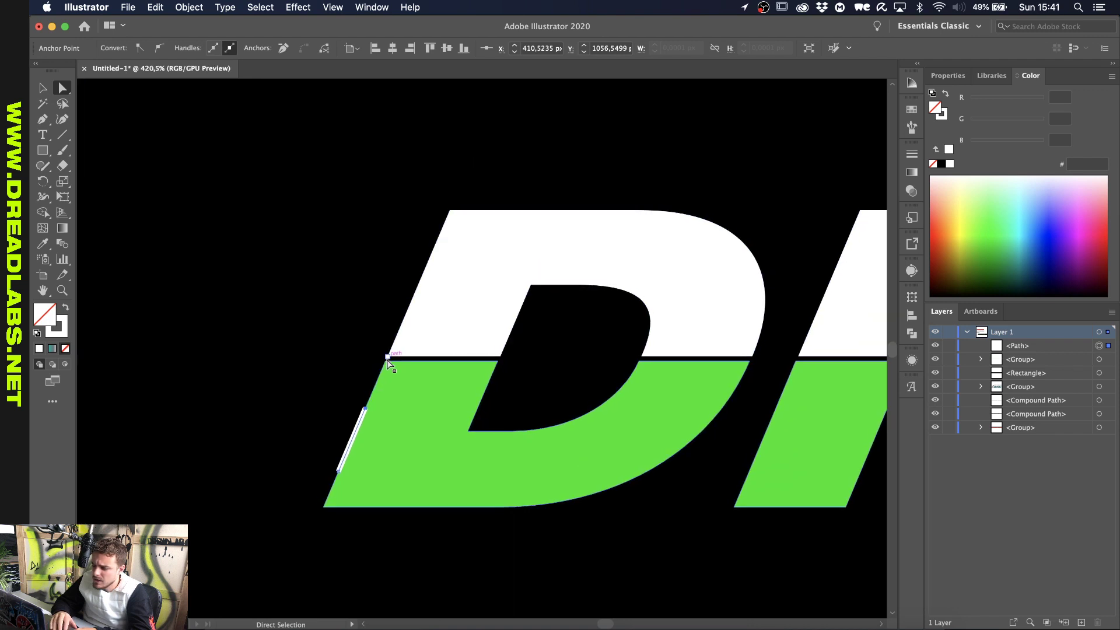
{"action": "scroll", "coordinate": [367, 416], "scroll_direction": "down", "scroll_amount": 5}
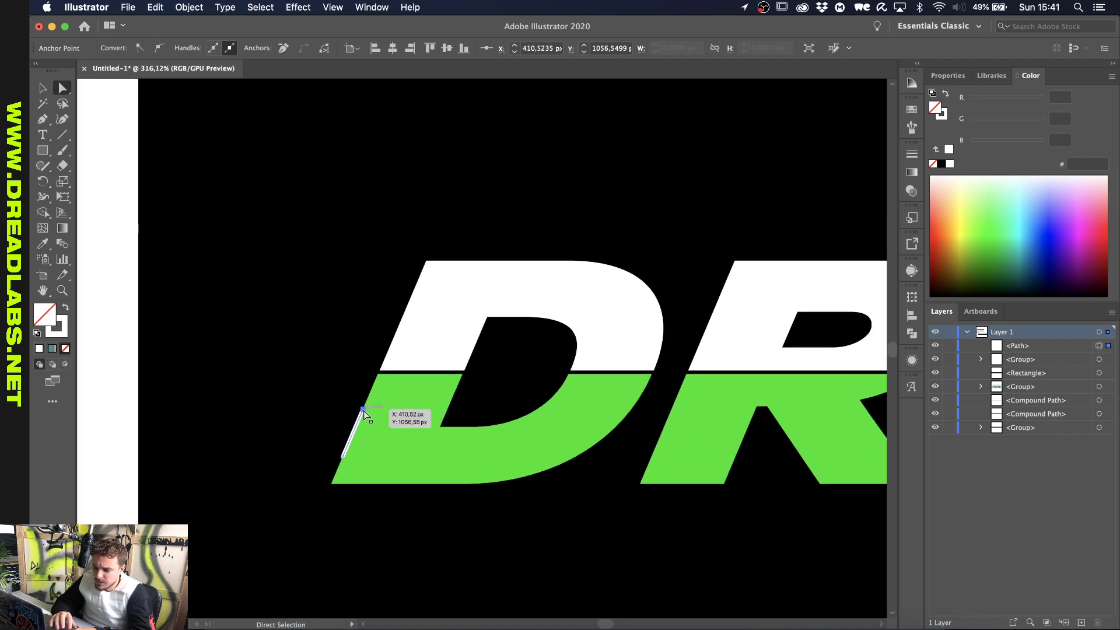
{"action": "left_click_drag", "start_coordinate": [363, 411], "coordinate": [443, 225]}
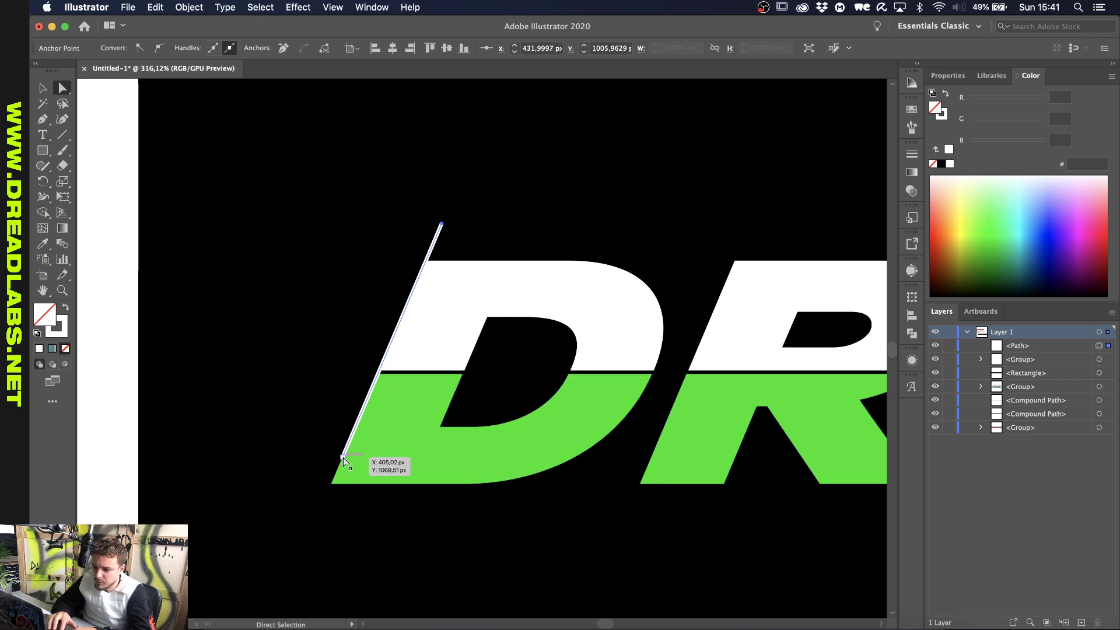
{"action": "left_click_drag", "start_coordinate": [344, 461], "coordinate": [309, 533]}
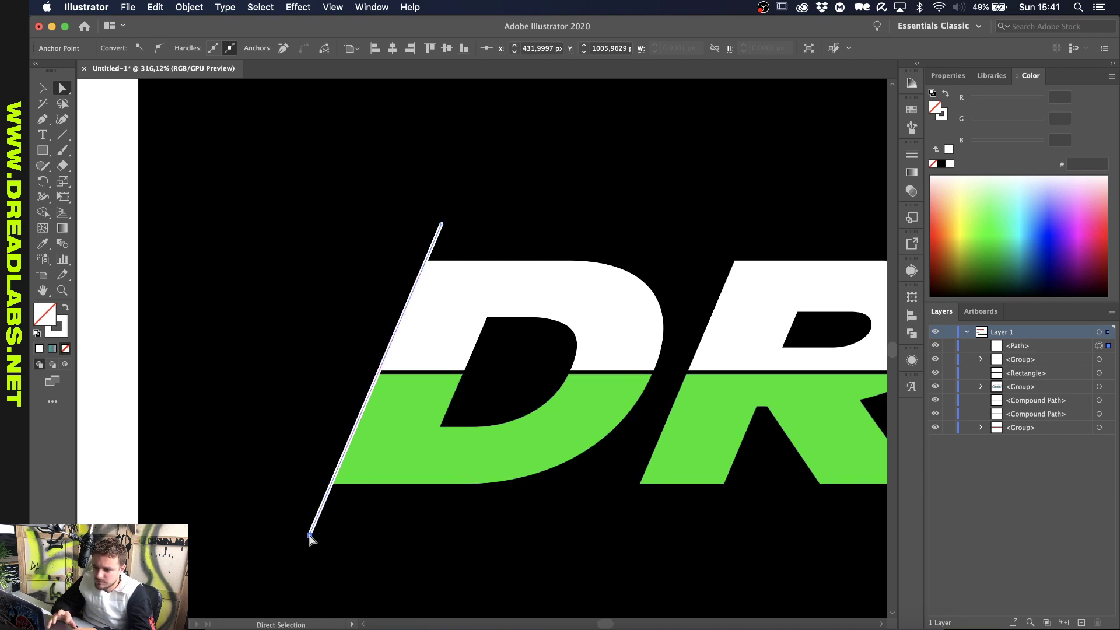
{"action": "scroll", "coordinate": [309, 534], "scroll_direction": "down", "scroll_amount": 5}
{"action": "scroll", "coordinate": [367, 493], "scroll_direction": "up", "scroll_amount": 3}
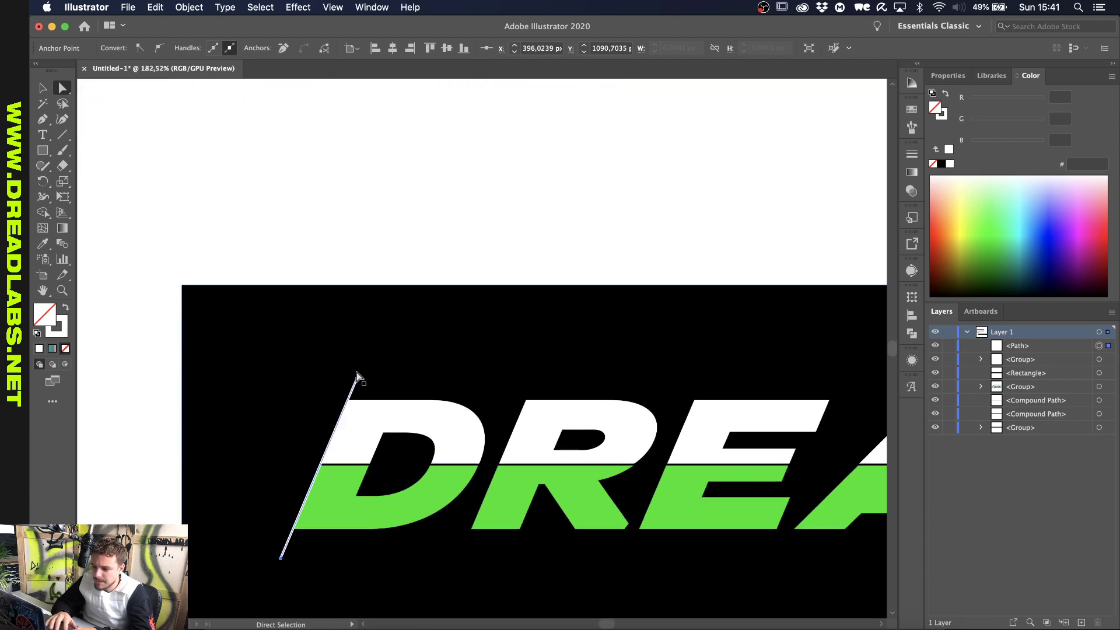
Lengthen the slanted line at the same angle until both ends pass the black rectangle's top and bottom edges
{"action": "left_click_drag", "start_coordinate": [359, 412], "coordinate": [365, 407]}
{"action": "left_click_drag", "start_coordinate": [364, 363], "coordinate": [403, 270]}
{"action": "scroll", "coordinate": [403, 274], "scroll_direction": "down", "scroll_amount": 5}
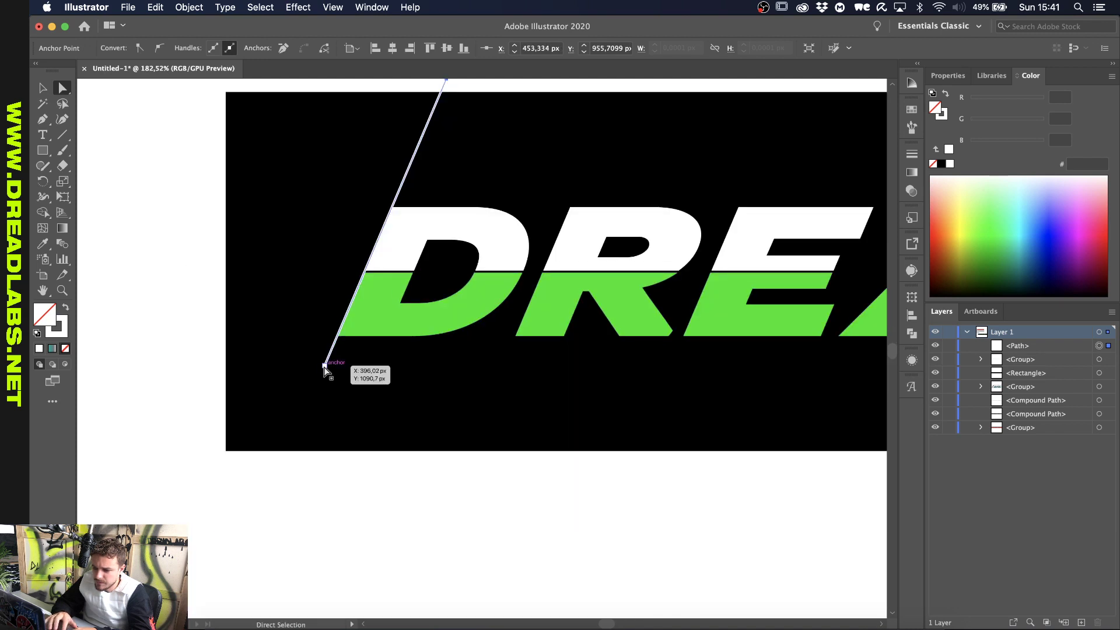
{"action": "left_click_drag", "start_coordinate": [325, 366], "coordinate": [285, 466]}
{"action": "key", "text": "v"}
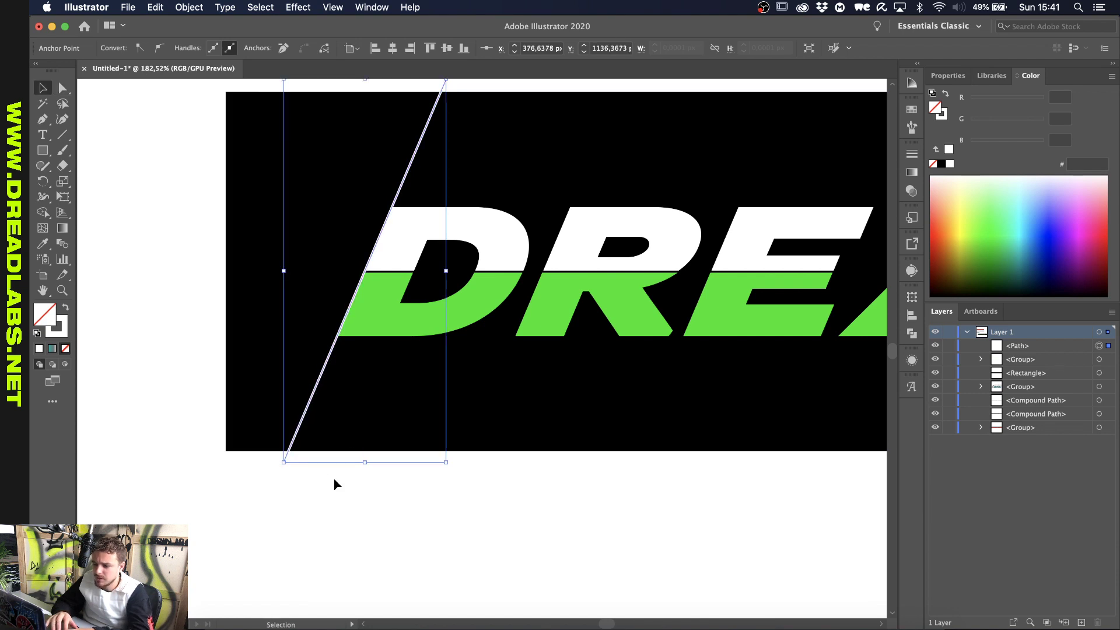
Shift the slanted line left by two large nudges, away from the first D
{"action": "left_click", "coordinate": [331, 483]}
{"action": "scroll", "coordinate": [326, 486], "scroll_direction": "down", "scroll_amount": 3}
{"action": "left_click", "coordinate": [316, 414]}
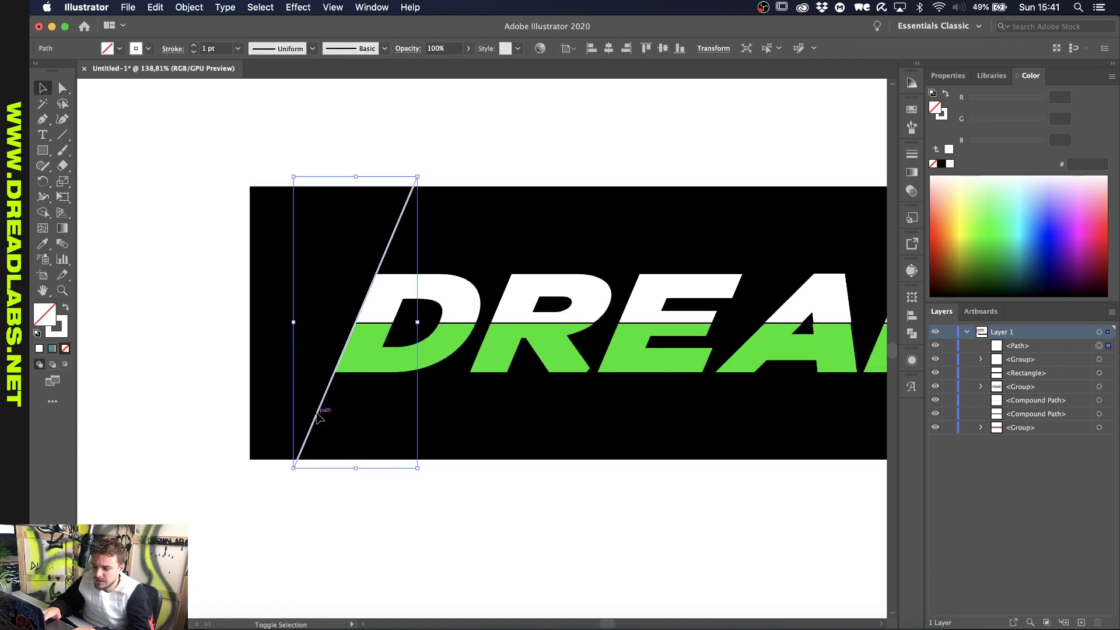
{"action": "key", "text": "shift+Left"}
{"action": "key", "text": "shift+Left"}
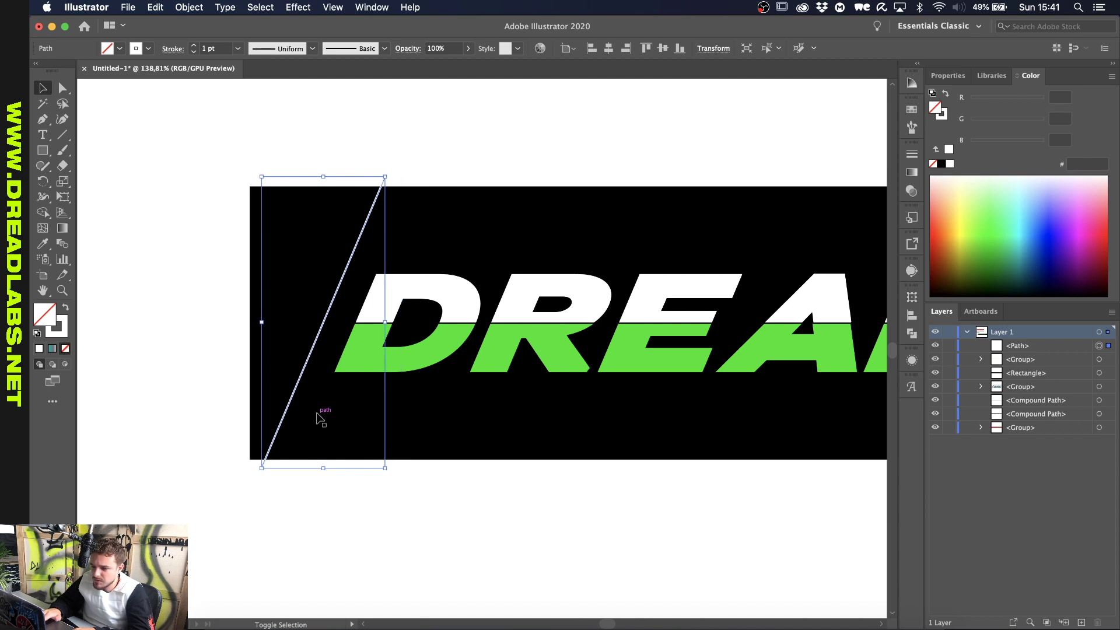
{"action": "scroll", "coordinate": [316, 464], "scroll_direction": "down", "scroll_amount": 5}
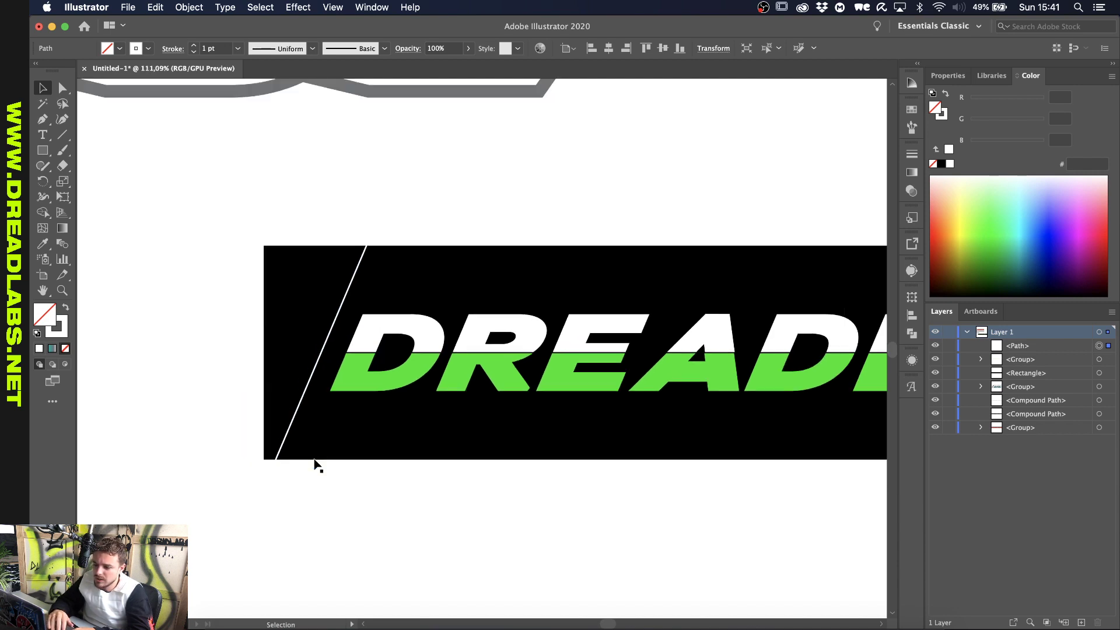
Duplicate the slanted line in place and move the copy horizontally to the right end of the black rectangle, just past CO
{"action": "key", "text": "a"}
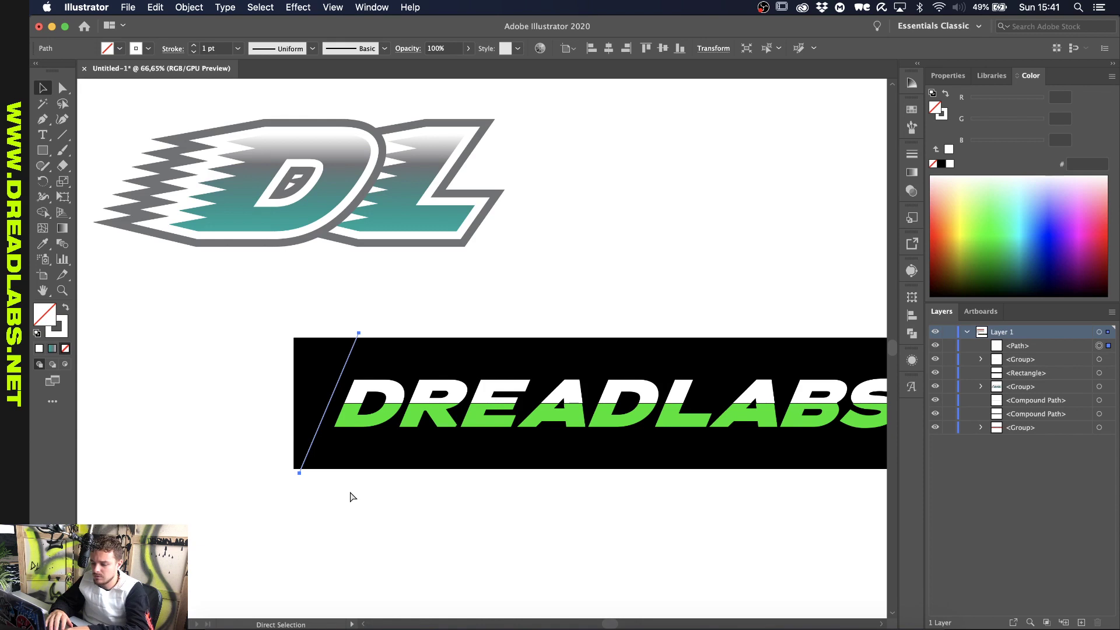
{"action": "key", "text": "super+c"}
{"action": "key", "text": "super+f"}
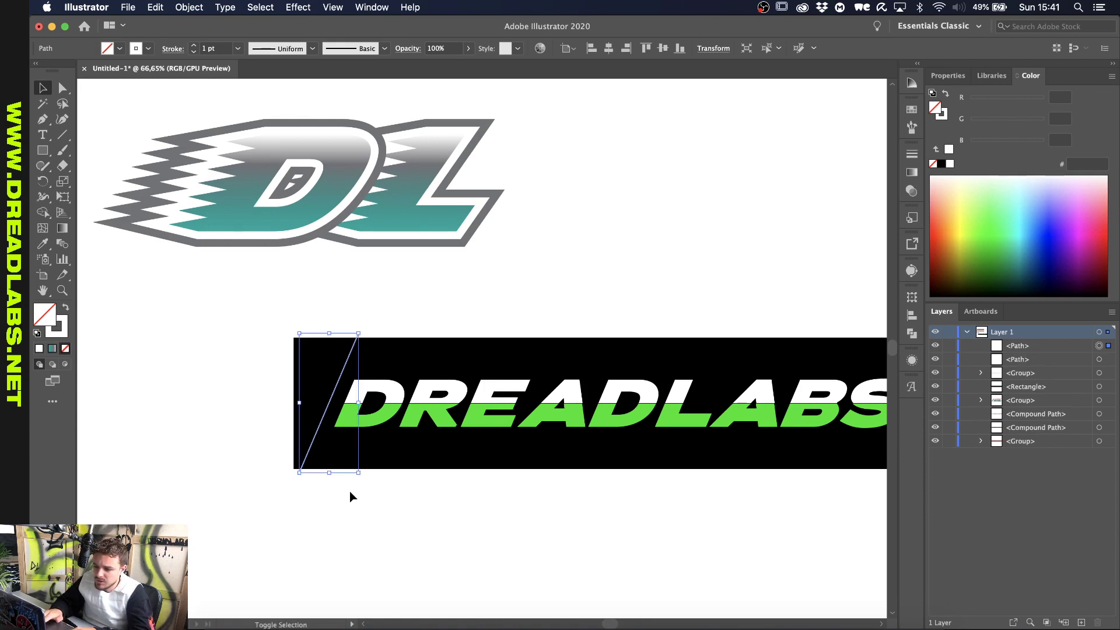
{"action": "key", "text": "shift+Right"}
{"action": "key", "text": "shift+Right"}
{"action": "key", "text": "shift+Right"}
{"action": "key", "text": "shift+Right"}
{"action": "key", "text": "shift+Right"}
{"action": "key", "text": "shift+Right"}
{"action": "key", "text": "shift+Right"}
{"action": "key", "text": "shift+Right"}
{"action": "key", "text": "shift+Right"}
{"action": "key", "text": "shift+Right"}
{"action": "key", "text": "shift+Right"}
{"action": "key", "text": "shift+Right"}
{"action": "key", "text": "shift+Right"}
{"action": "key", "text": "shift+Right"}
{"action": "key", "text": "shift+Right"}
{"action": "key", "text": "shift+Right"}
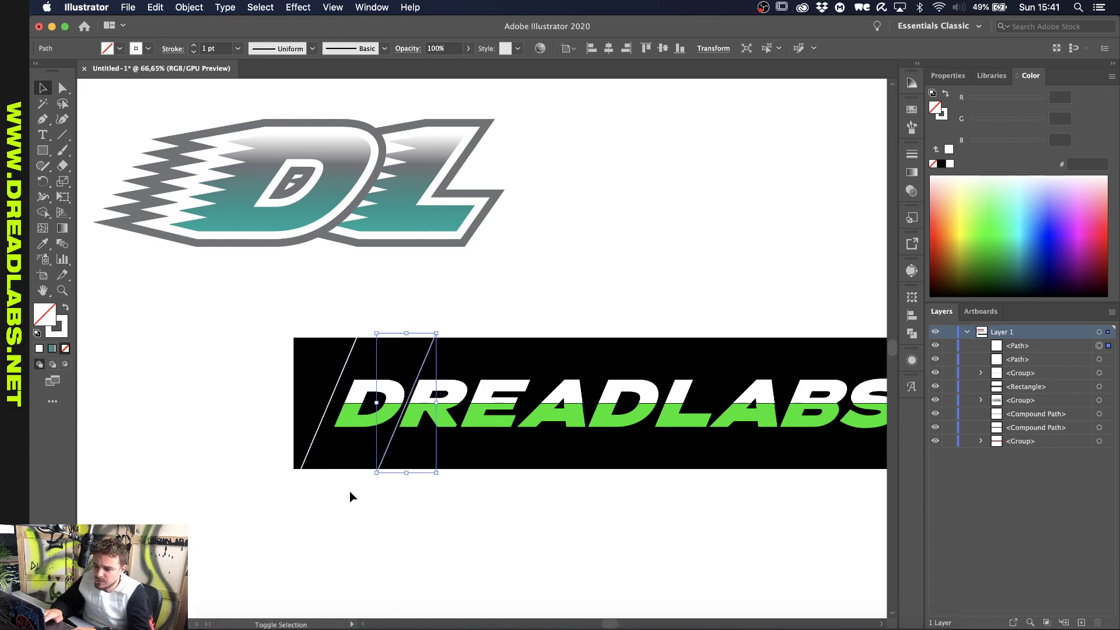
{"action": "key", "text": "shift+Right"}
{"action": "key", "text": "shift+Right"}
{"action": "key", "text": "shift+Right"}
{"action": "key", "text": "shift+Right"}
{"action": "key", "text": "shift+Right"}
{"action": "key", "text": "shift+Right"}
{"action": "key", "text": "shift+Right"}
{"action": "key", "text": "shift+Right"}
{"action": "key", "text": "shift+Right"}
{"action": "key", "text": "shift+Right"}
{"action": "key", "text": "shift+Right"}
{"action": "key", "text": "shift+Right"}
{"action": "key", "text": "shift+Right"}
{"action": "key", "text": "shift+Right"}
{"action": "key", "text": "shift+Right"}
{"action": "key", "text": "shift+Right"}
{"action": "key", "text": "shift+Right"}
{"action": "key", "text": "shift+Right"}
{"action": "key", "text": "shift+Right"}
{"action": "key", "text": "shift+Right"}
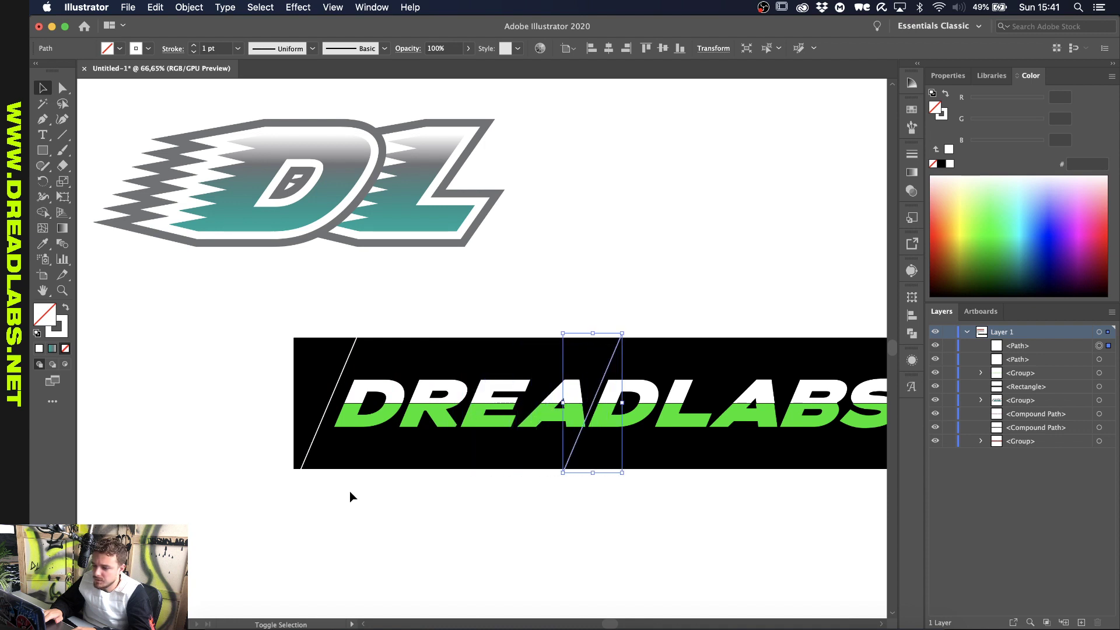
{"action": "key", "text": "shift+Right"}
{"action": "key", "text": "shift+Right"}
{"action": "key", "text": "shift+Right"}
{"action": "key", "text": "shift+Right"}
{"action": "key", "text": "shift+Right"}
{"action": "key", "text": "shift+Right"}
{"action": "key", "text": "shift+Right"}
{"action": "scroll", "coordinate": [350, 497], "scroll_direction": "down", "scroll_amount": 3}
{"action": "scroll", "coordinate": [350, 496], "scroll_direction": "right", "scroll_amount": 10}
{"action": "left_click_drag", "start_coordinate": [175, 464], "coordinate": [723, 432]}
{"action": "scroll", "coordinate": [704, 466], "scroll_direction": "up", "scroll_amount": 8}
{"action": "key", "text": "shift+Right"}
{"action": "key", "text": "shift+Right"}
{"action": "scroll", "coordinate": [704, 470], "scroll_direction": "down", "scroll_amount": 5}
{"action": "left_click", "coordinate": [630, 393]}
{"action": "scroll", "coordinate": [704, 373], "scroll_direction": "down", "scroll_amount": 2}
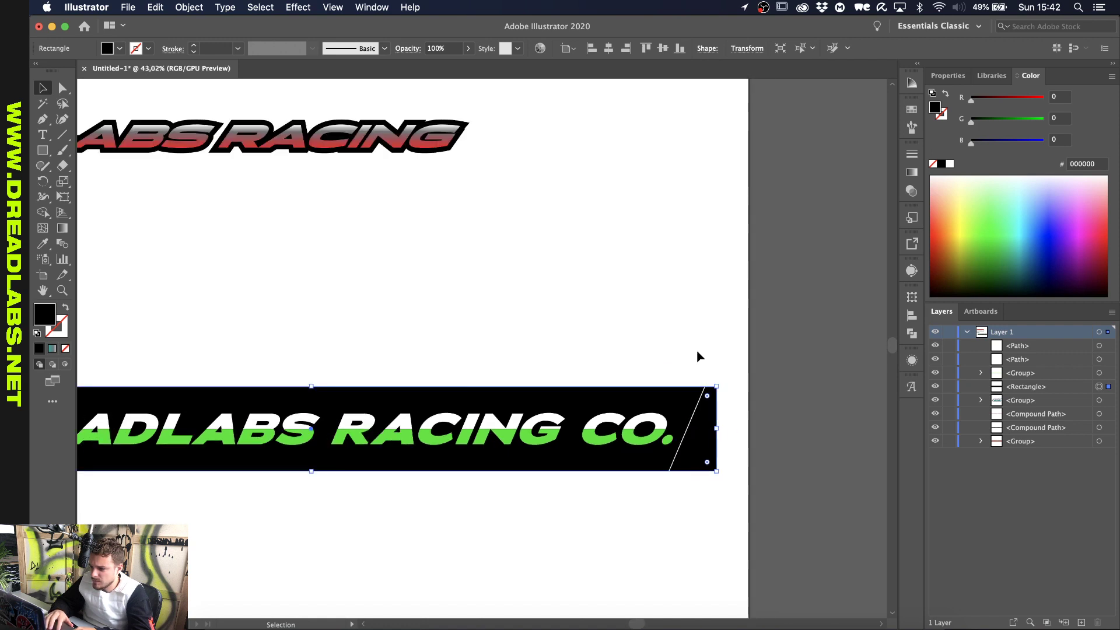
{"action": "left_click", "coordinate": [700, 356]}
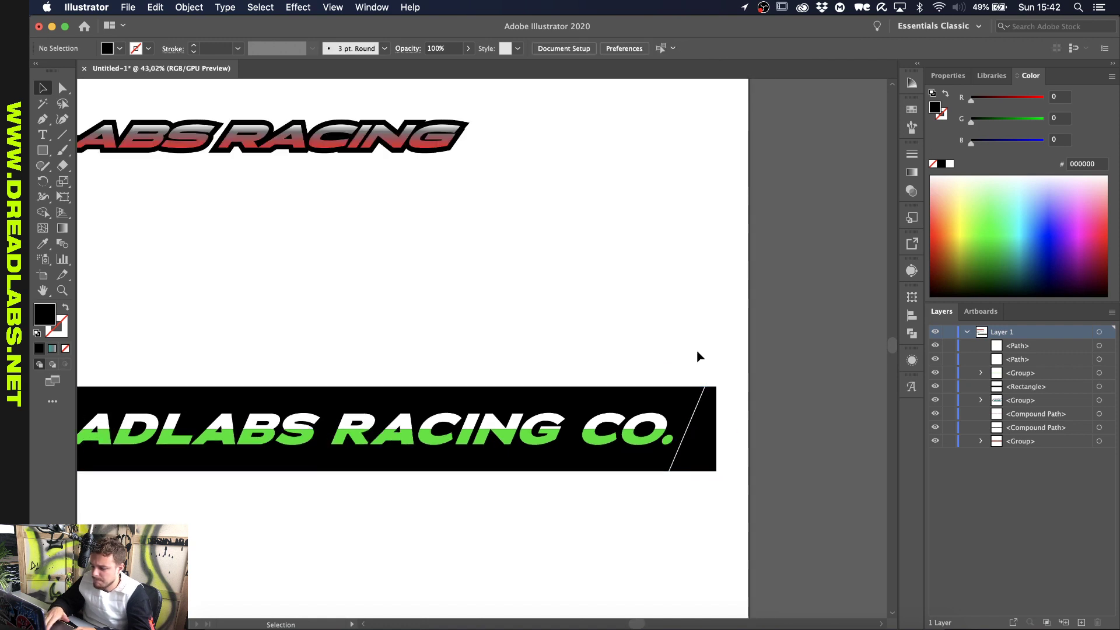
Give both slanted lines at the ends of the black rectangle a red d90000 stroke with a weight of 10 pt
{"action": "key", "text": "v"}
{"action": "left_click", "coordinate": [700, 398]}
{"action": "scroll", "coordinate": [704, 402], "scroll_direction": "left", "scroll_amount": 8}
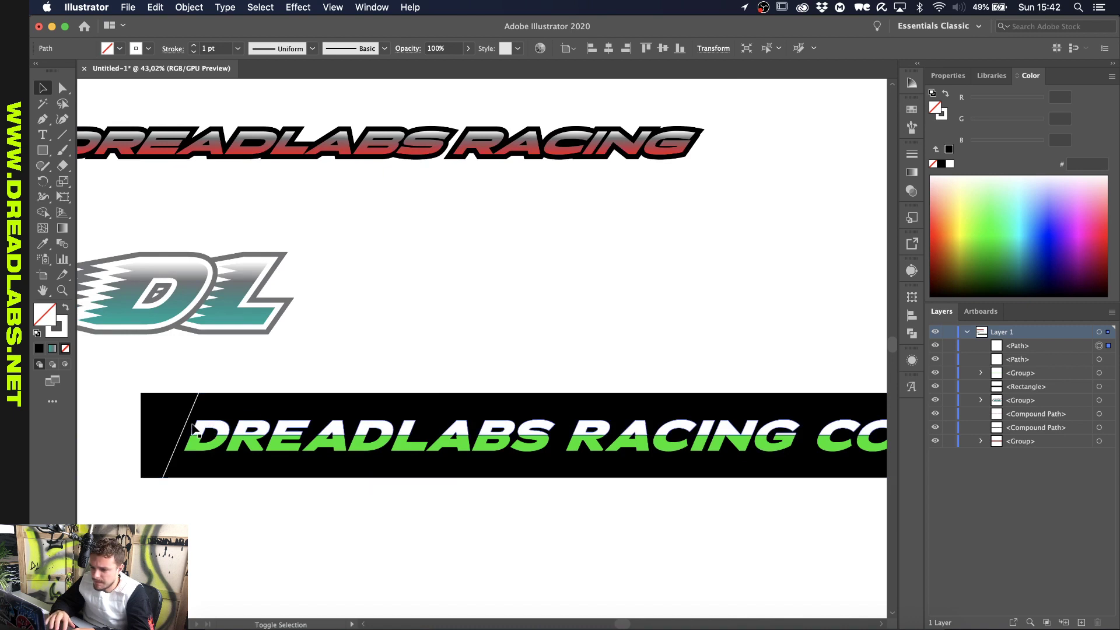
{"action": "left_click", "coordinate": [192, 415], "text": "shift"}
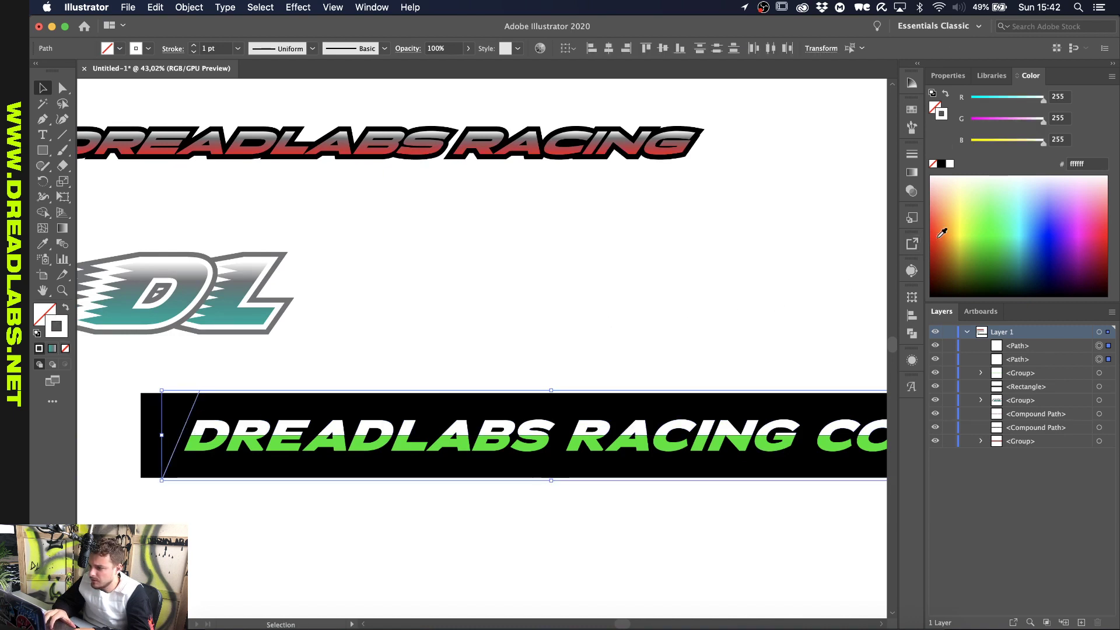
{"action": "left_click", "coordinate": [941, 233]}
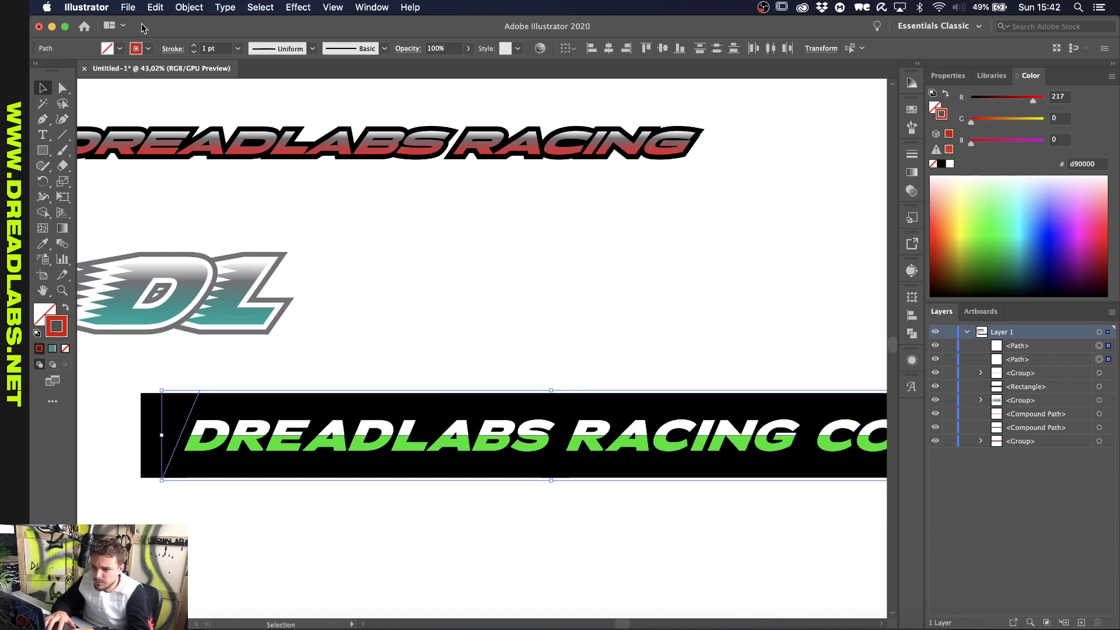
{"action": "left_click", "coordinate": [193, 46], "text": "shift"}
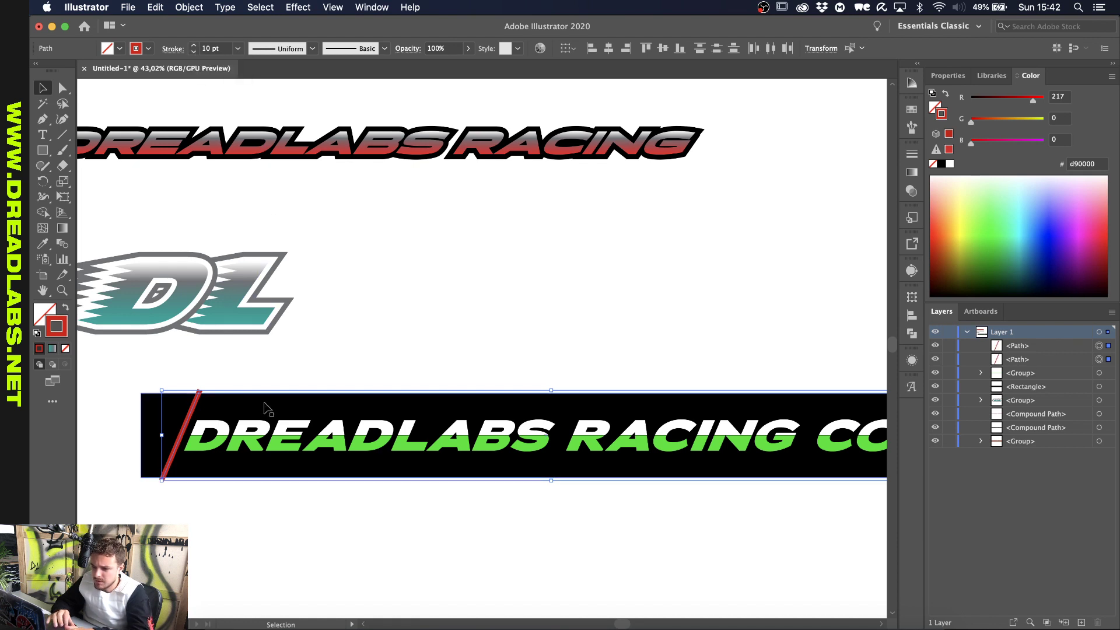
{"action": "left_click", "coordinate": [259, 380]}
Join the upper and lower ends of the two slanted lines with the Pen tool into one closed parallelogram
{"action": "key", "text": "p"}
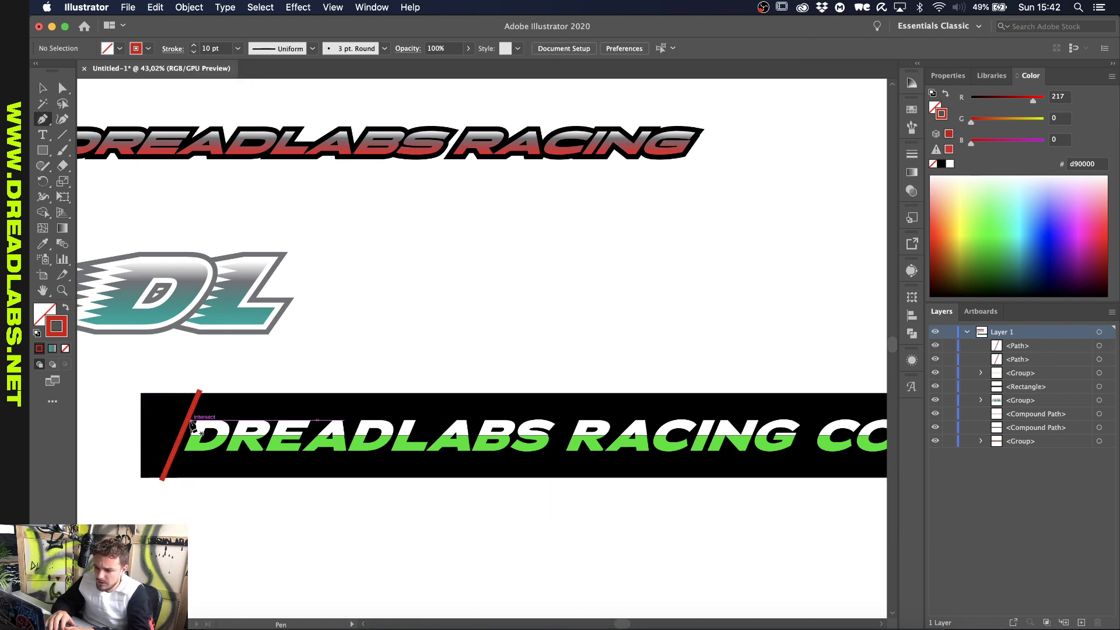
{"action": "left_click", "coordinate": [202, 390]}
{"action": "scroll", "coordinate": [201, 391], "scroll_direction": "right", "scroll_amount": 5}
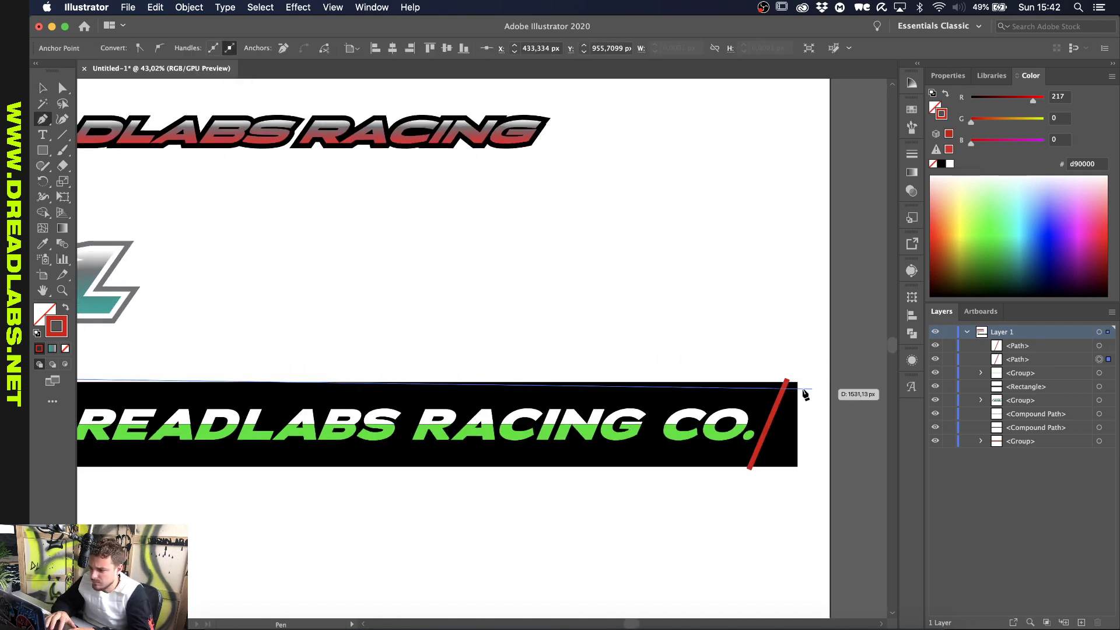
{"action": "left_click", "coordinate": [788, 380]}
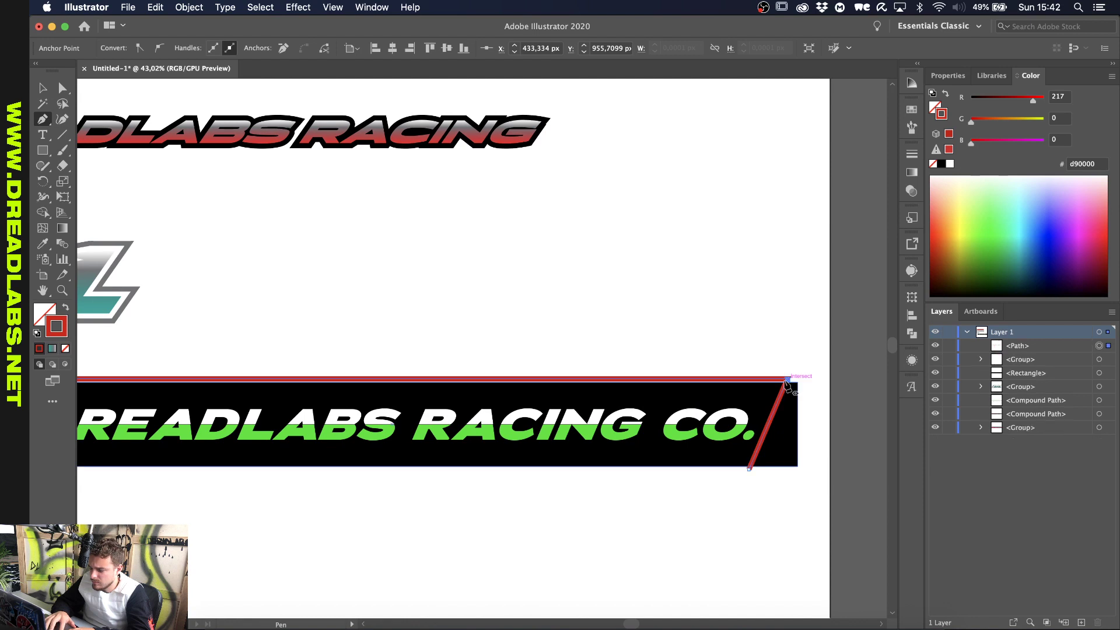
{"action": "left_click", "coordinate": [749, 469]}
{"action": "scroll", "coordinate": [751, 470], "scroll_direction": "left", "scroll_amount": 5}
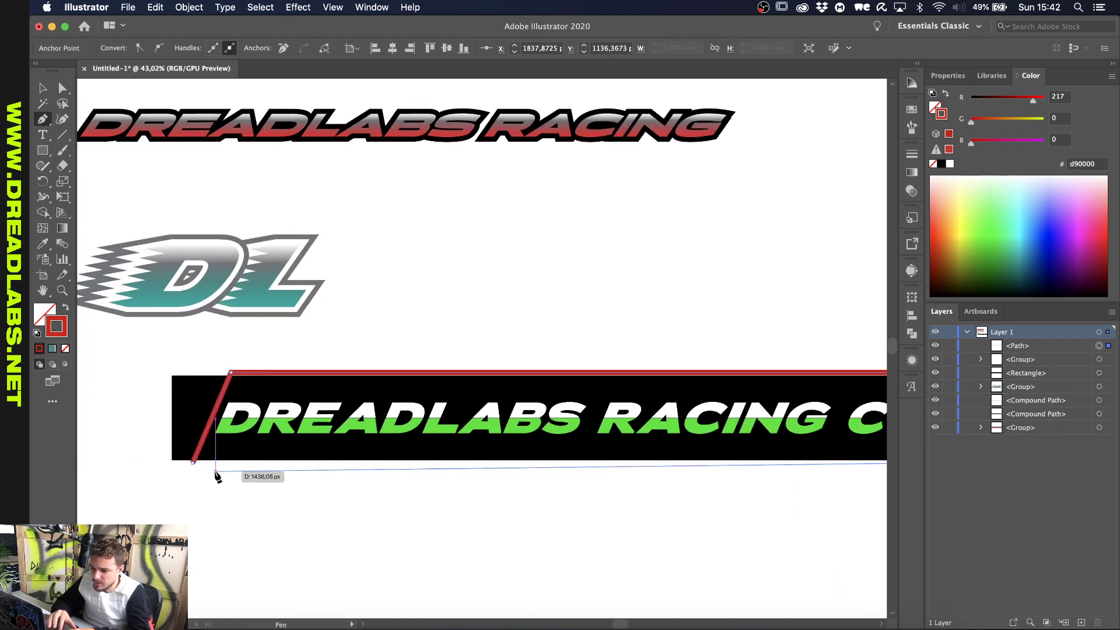
{"action": "left_click", "coordinate": [193, 463]}
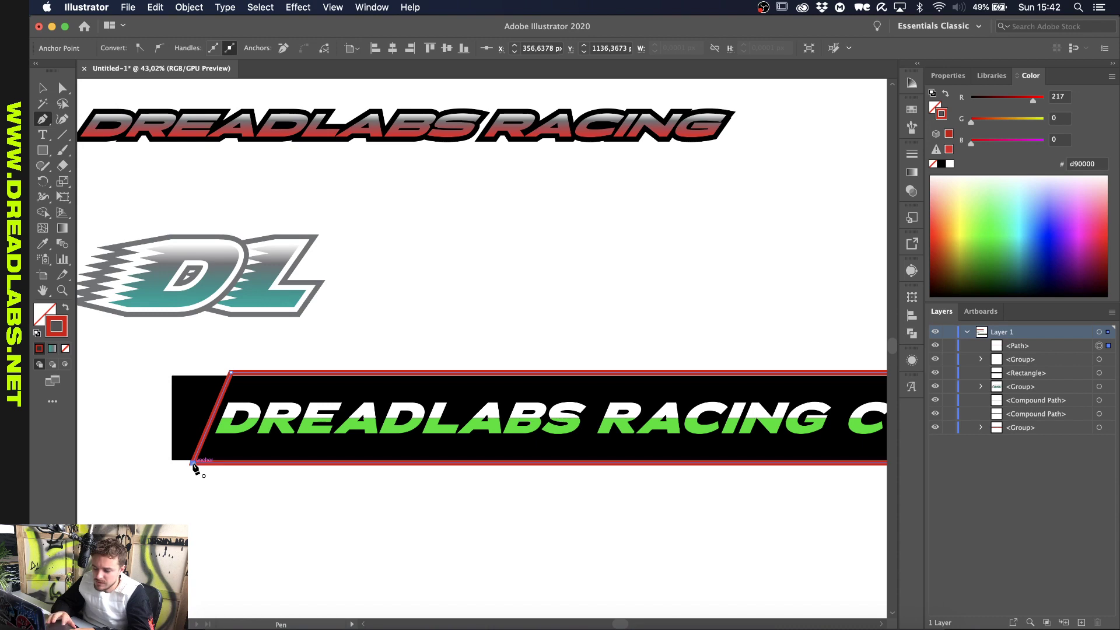
Intersect the red parallelogram with the black rectangle to cut the bar's ends at a slant
{"action": "key", "text": "v"}
{"action": "scroll", "coordinate": [197, 462], "scroll_direction": "down", "scroll_amount": 4}
{"action": "scroll", "coordinate": [185, 421], "scroll_direction": "up", "scroll_amount": 4}
{"action": "left_click", "coordinate": [184, 426], "text": "shift"}
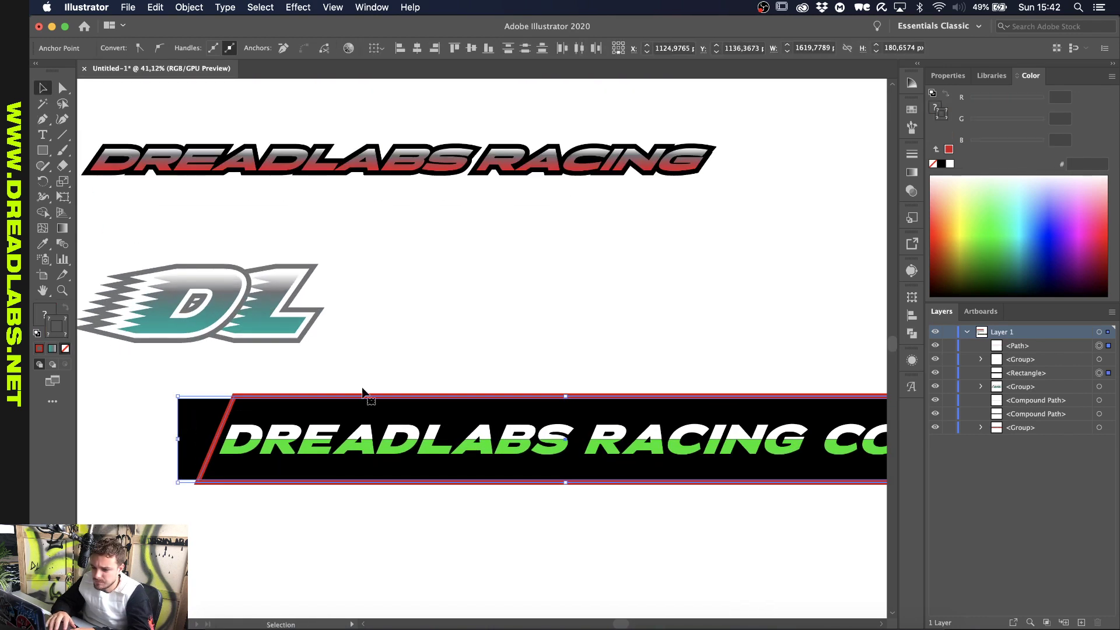
{"action": "left_click", "coordinate": [912, 335]}
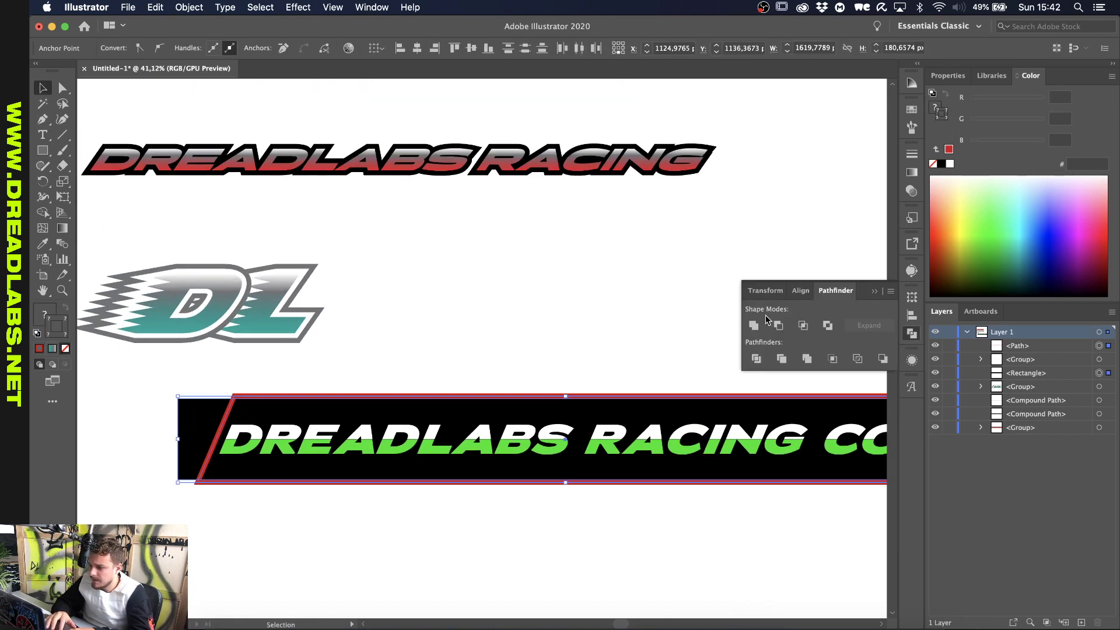
{"action": "left_click", "coordinate": [802, 326]}
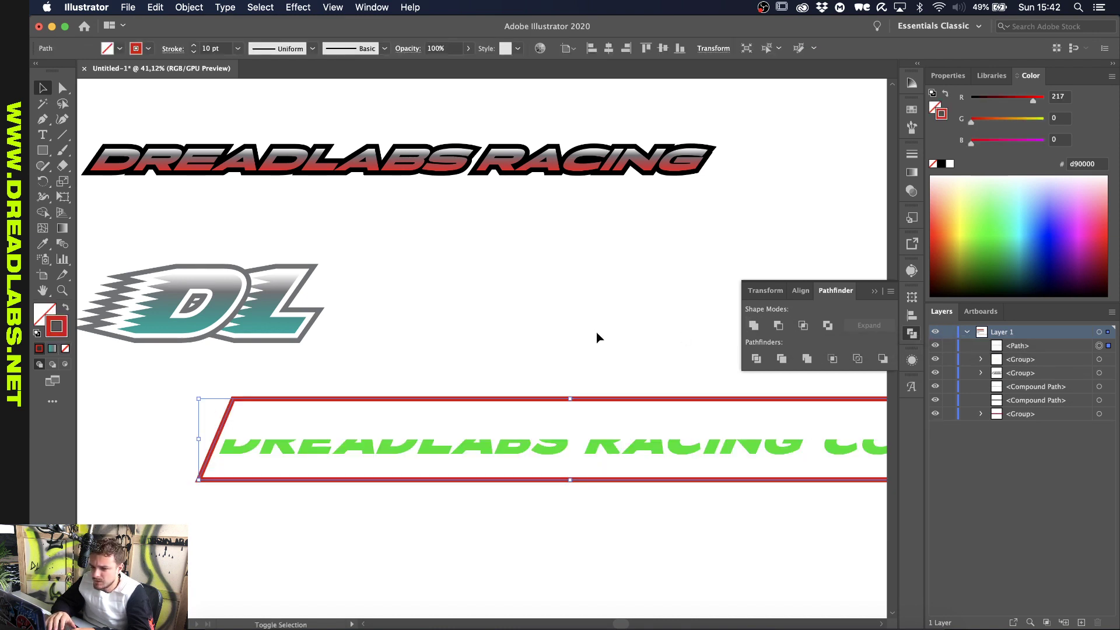
Fill the slanted bar with black, remove its stroke and place it behind the DREADLABS RACING CO. lettering
{"action": "key", "text": "shift+x"}
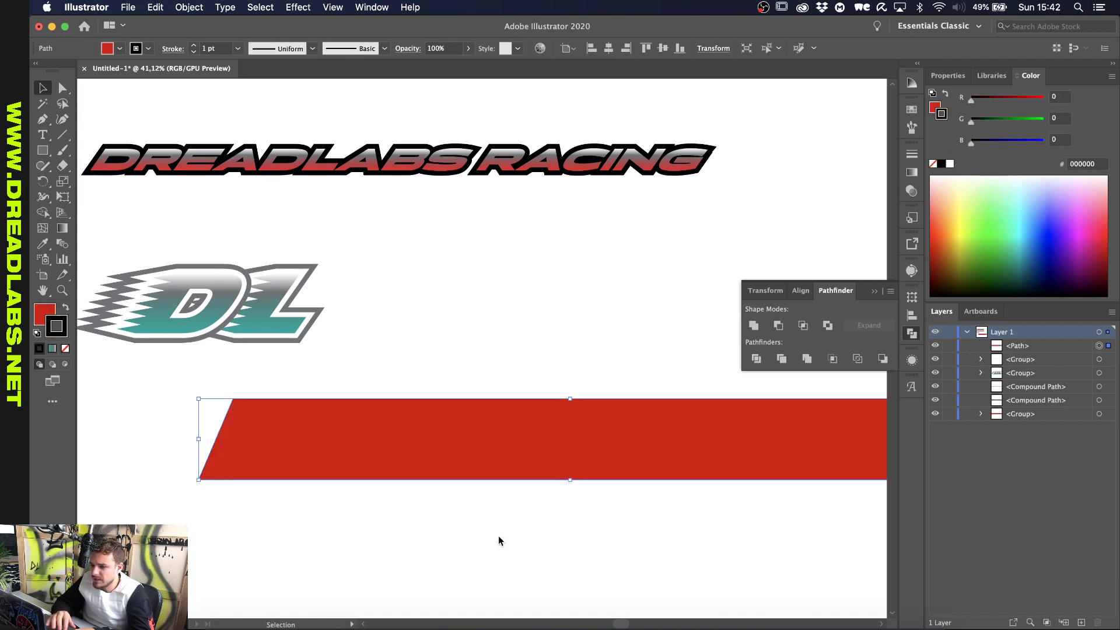
{"action": "key", "text": "shift+x"}
{"action": "key", "text": "slash"}
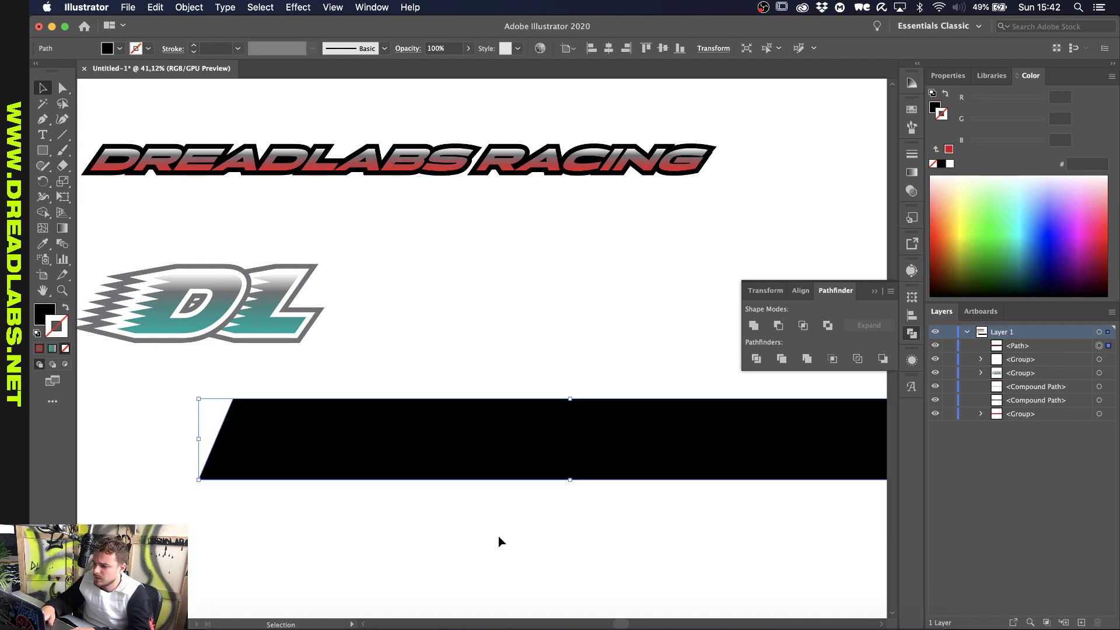
{"action": "key", "text": "a"}
{"action": "key", "text": "super+bracketleft"}
{"action": "left_click", "coordinate": [455, 367]}
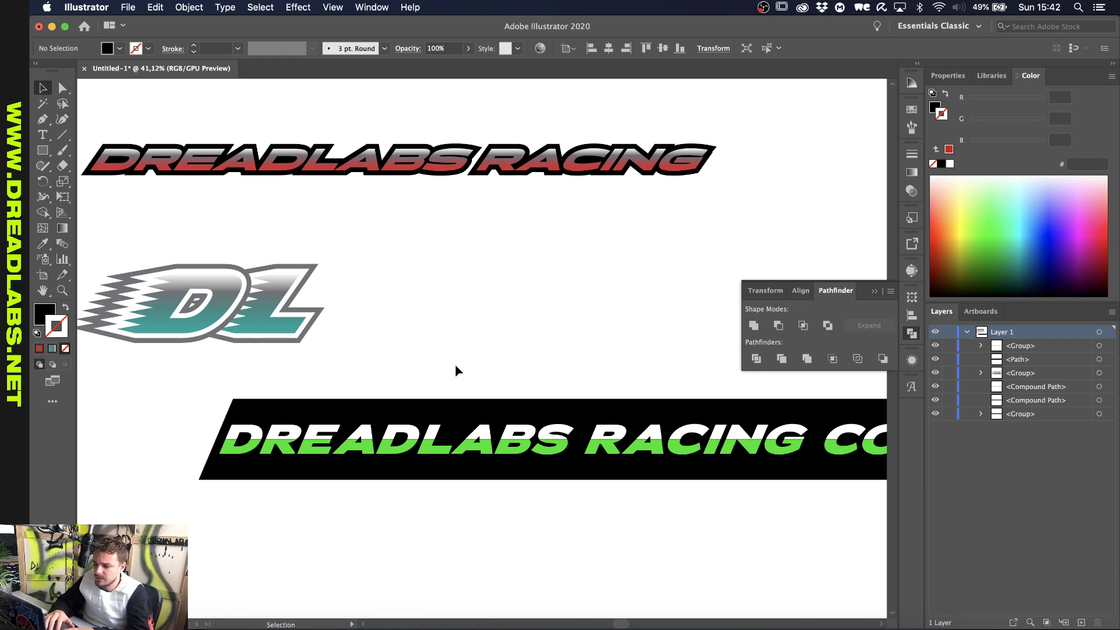
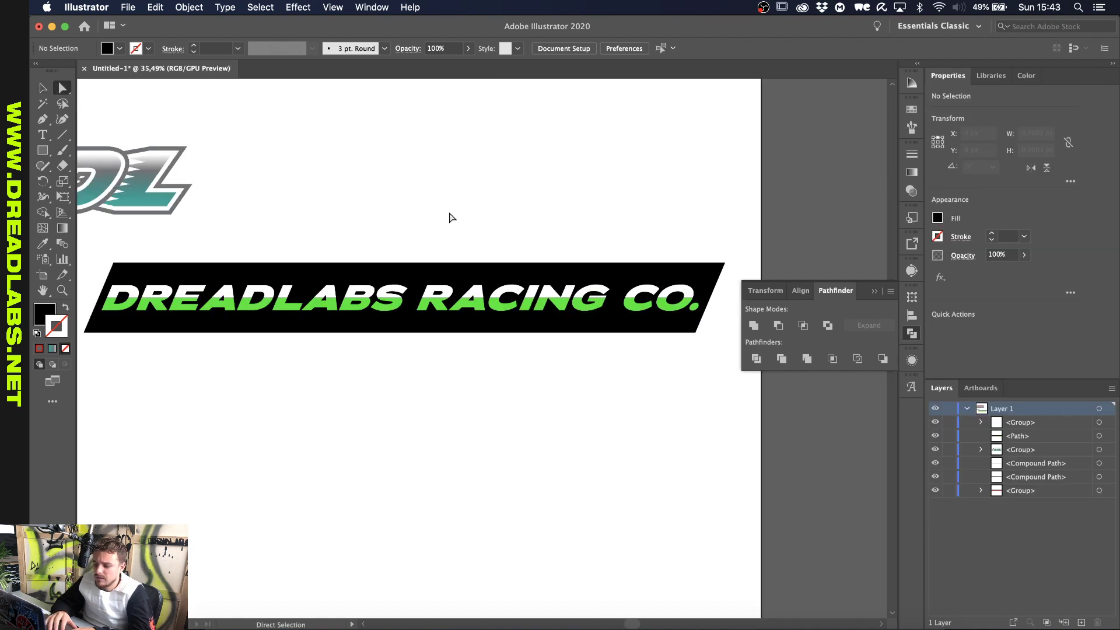
Round all corners of the slanted black bar with a 20 px radius
{"action": "key", "text": "v"}
{"action": "left_click", "coordinate": [419, 270]}
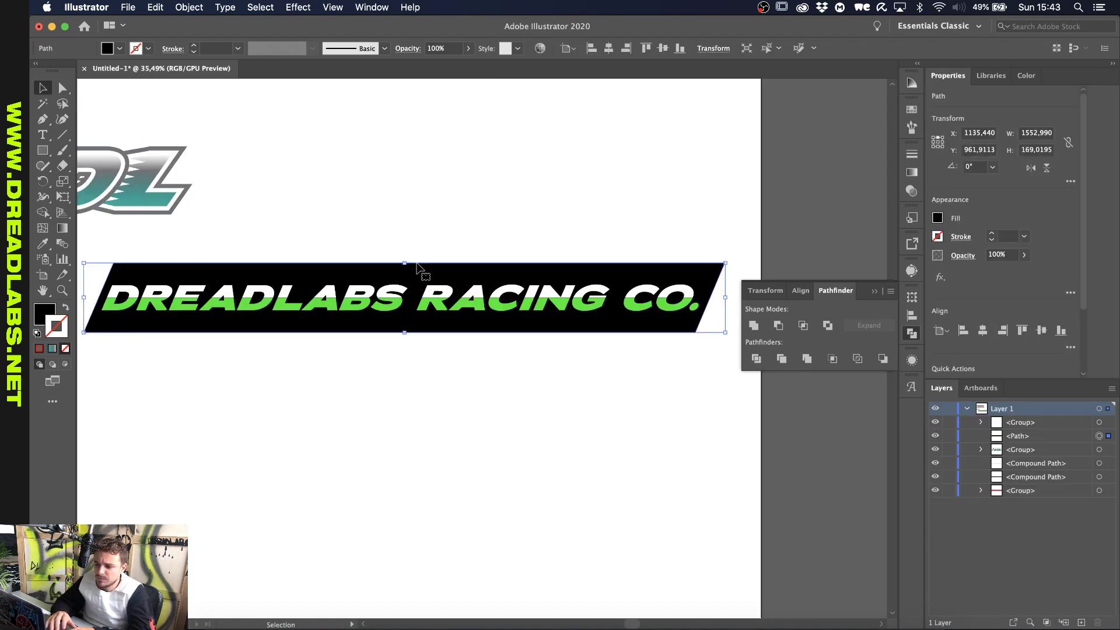
{"action": "key", "text": "a"}
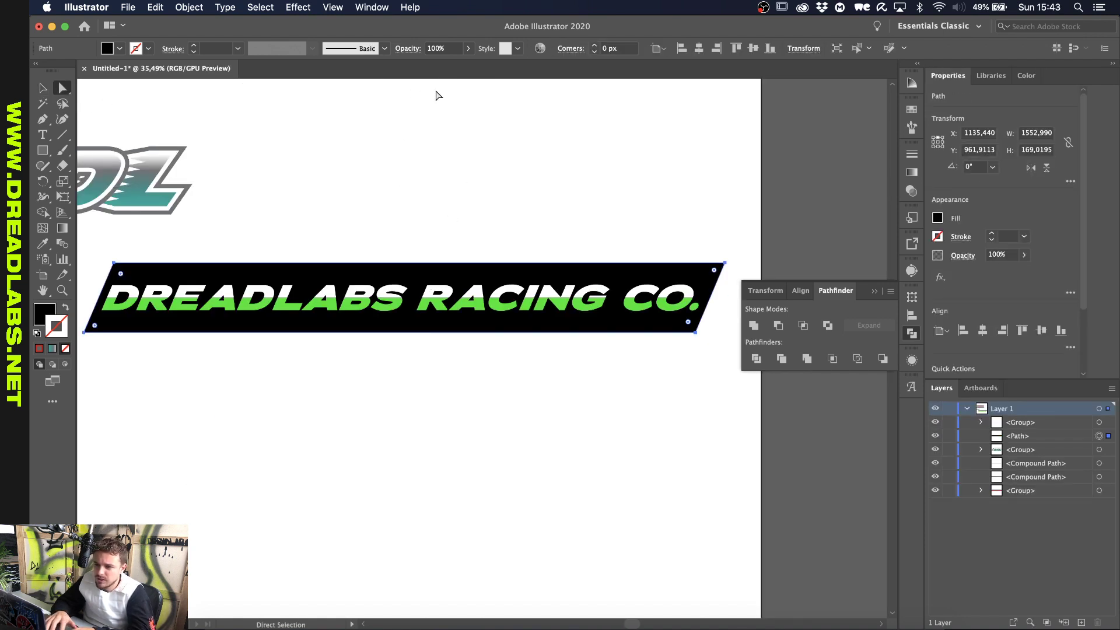
{"action": "left_click", "coordinate": [594, 47]}
{"action": "left_click", "coordinate": [594, 46]}
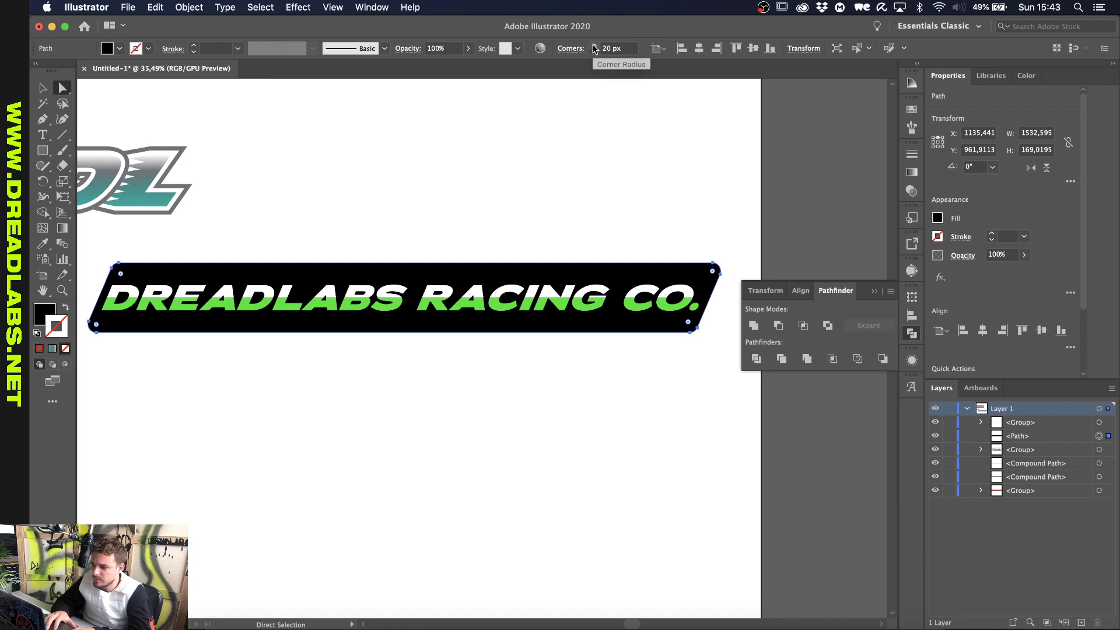
{"action": "left_click", "coordinate": [528, 168]}
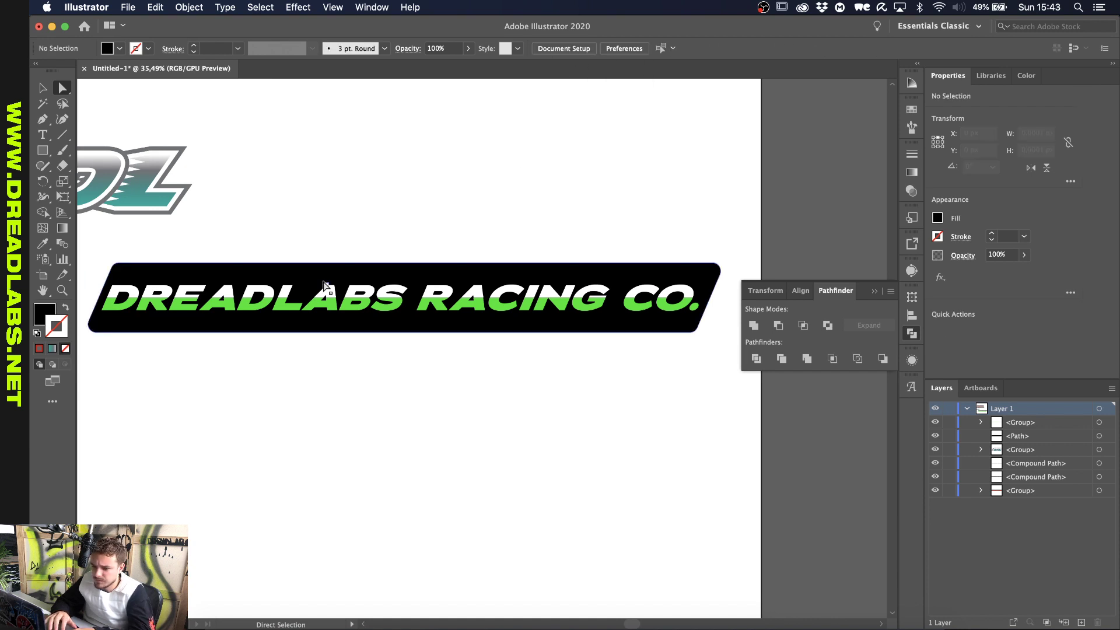
Add the text RACING CO. in Condor Black Italic on the empty area below the black-bar logo
{"action": "scroll", "coordinate": [323, 288], "scroll_direction": "left", "scroll_amount": 2}
{"action": "key", "text": "v"}
{"action": "scroll", "coordinate": [408, 344], "scroll_direction": "right", "scroll_amount": 1}
{"action": "scroll", "coordinate": [408, 345], "scroll_direction": "down", "scroll_amount": 4}
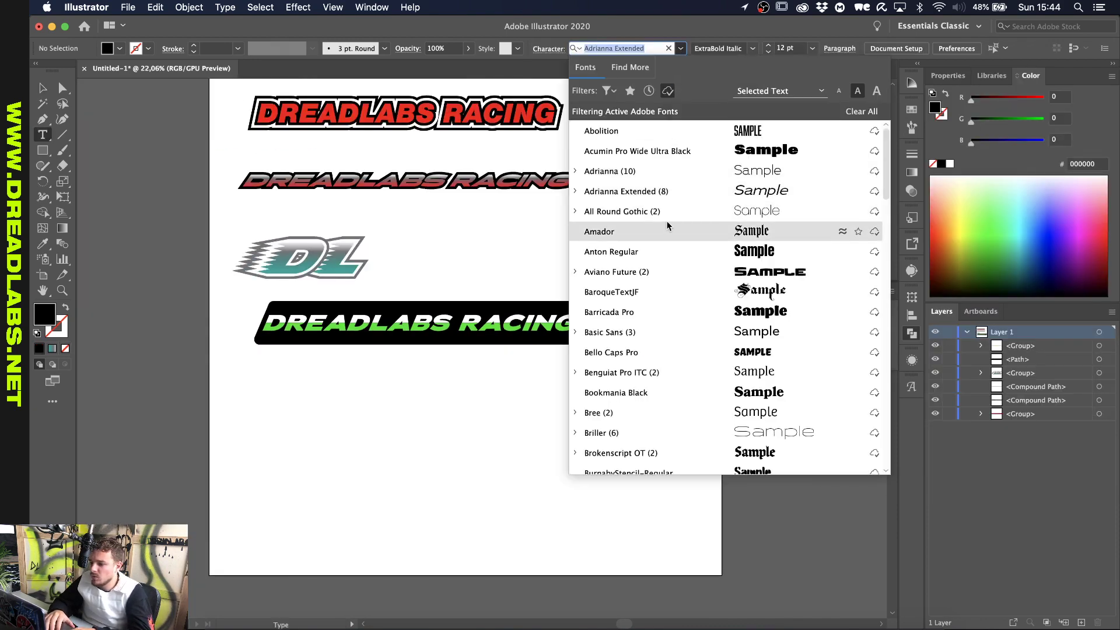
{"action": "scroll", "coordinate": [668, 226], "scroll_direction": "down", "scroll_amount": 5}
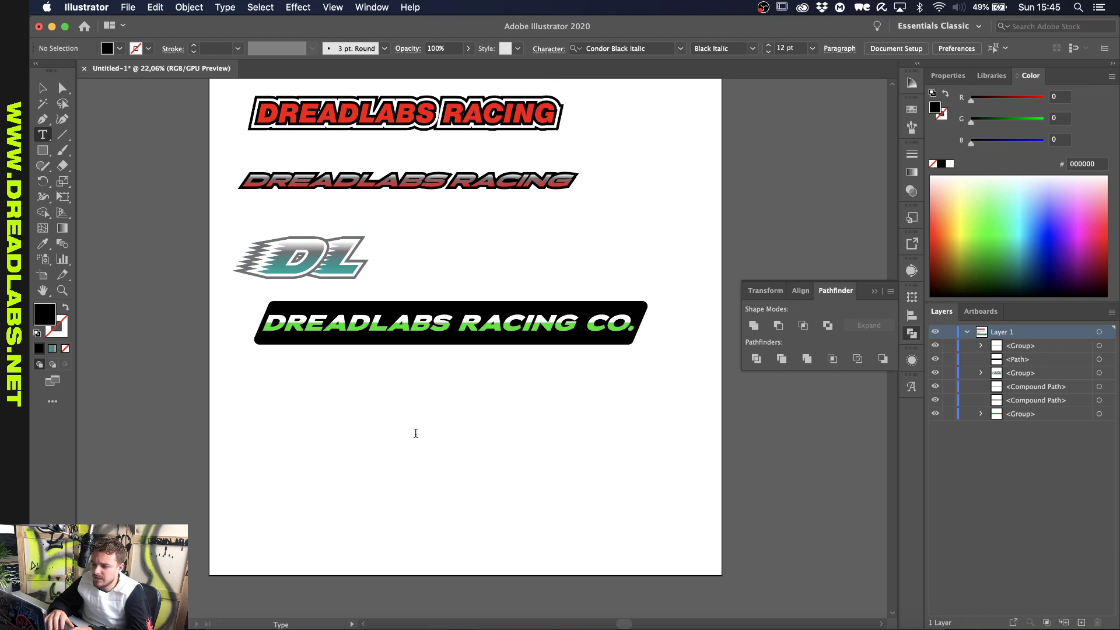
{"action": "scroll", "coordinate": [416, 433], "scroll_direction": "up", "scroll_amount": 3}
{"action": "left_click", "coordinate": [385, 449]}
{"action": "type", "text": "RACING"}
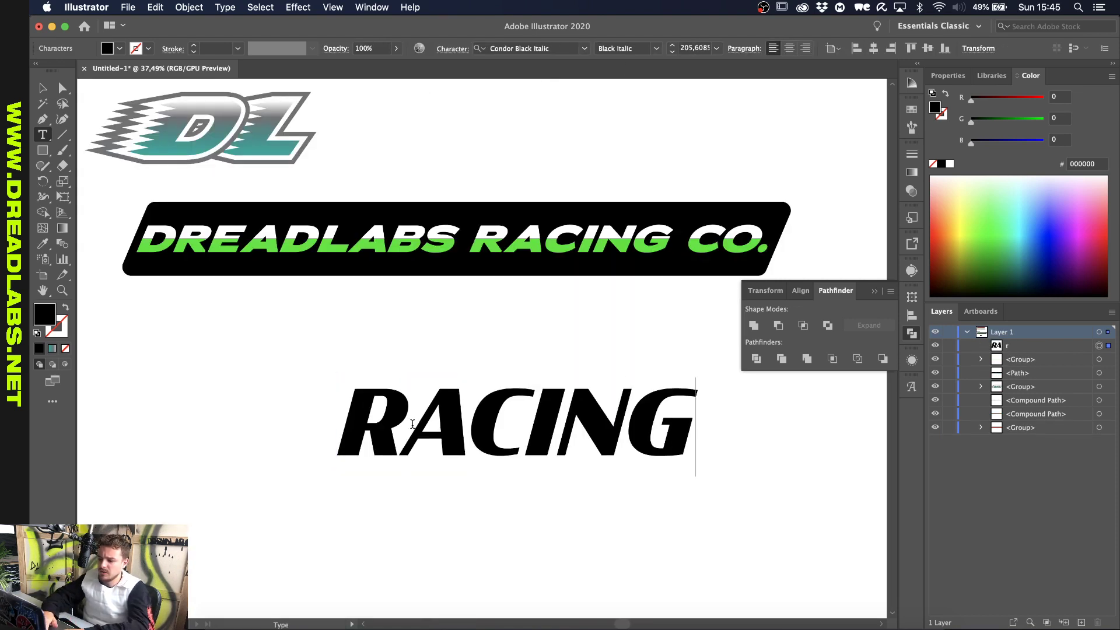
{"action": "type", "text": " CO."}
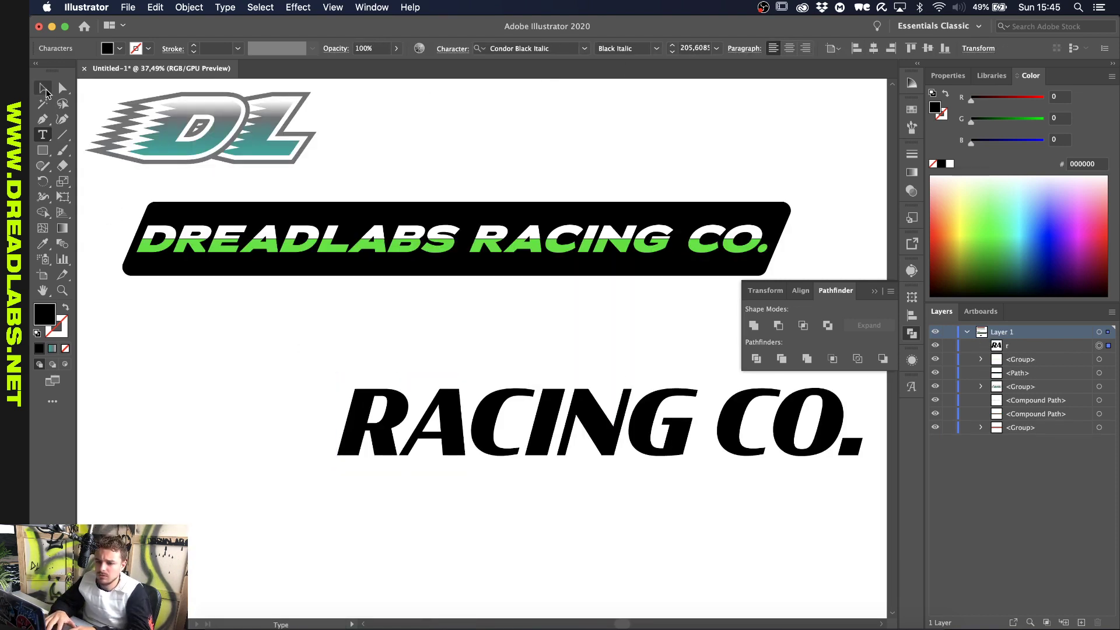
Move the RACING CO. text down and to the left and scale it to about 123 pt
{"action": "left_click", "coordinate": [46, 93]}
{"action": "left_click_drag", "start_coordinate": [396, 459], "coordinate": [342, 551]}
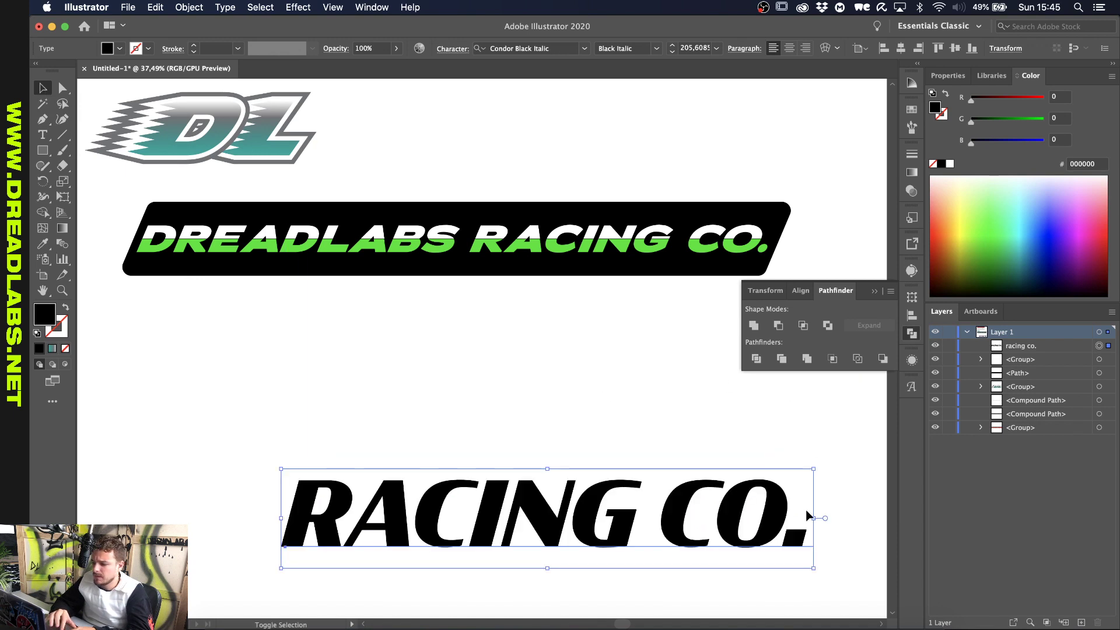
{"action": "left_click_drag", "start_coordinate": [815, 517], "coordinate": [600, 518]}
Duplicate the RACING CO. text straight above the original and change the copy's wording to DL
{"action": "left_click_drag", "start_coordinate": [473, 516], "coordinate": [473, 438]}
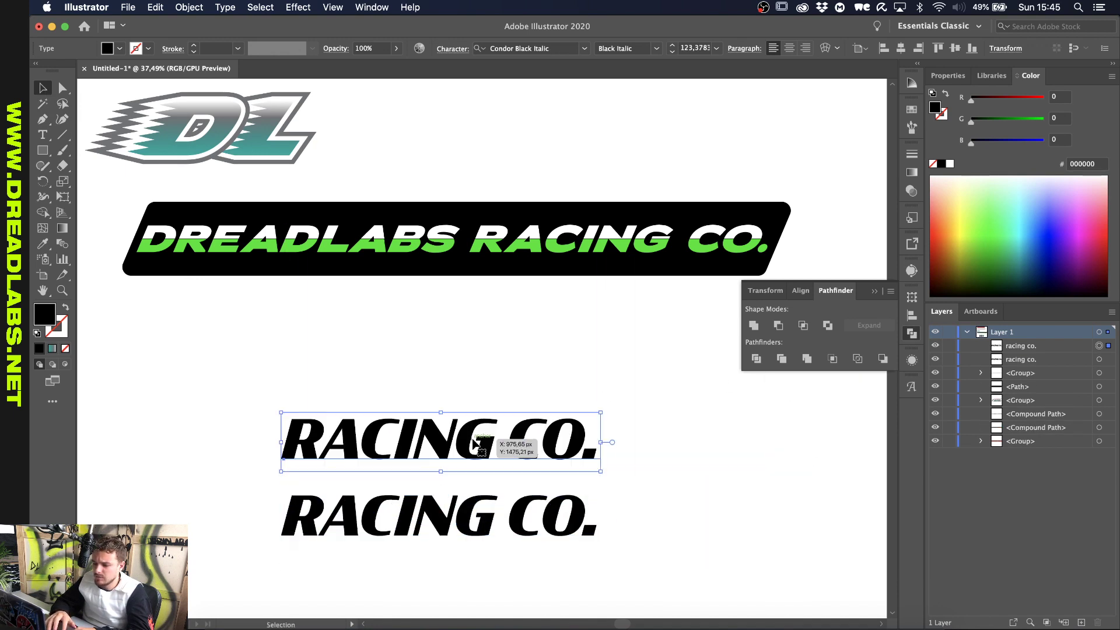
{"action": "double_click", "coordinate": [472, 439]}
{"action": "key", "text": "ctrl+a"}
{"action": "type", "text": "DL"}
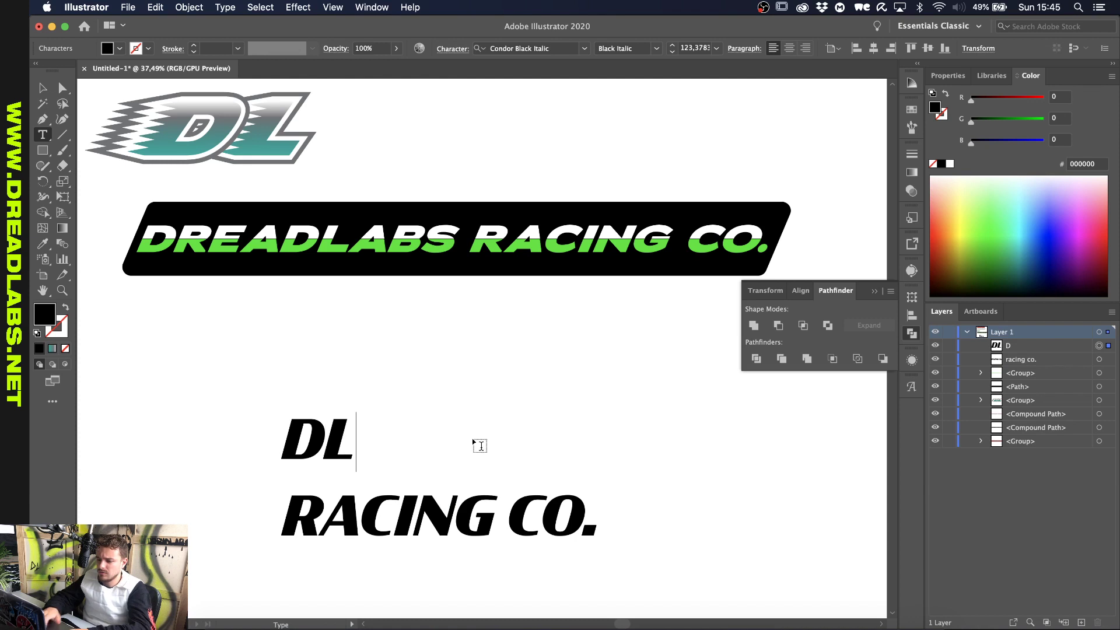
Set the DL text's font to Sneakers Script UltraWide
{"action": "left_click", "coordinate": [42, 88]}
{"action": "left_click", "coordinate": [517, 44]}
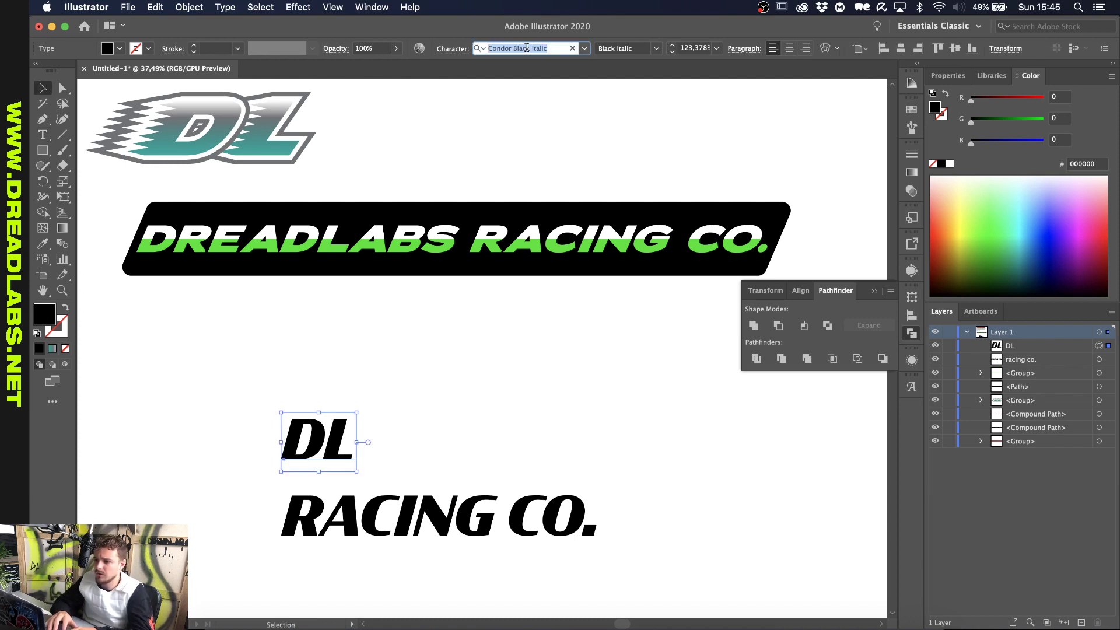
{"action": "type", "text": "sn"}
{"action": "key", "text": "Down"}
{"action": "key", "text": "Down"}
{"action": "key", "text": "Down"}
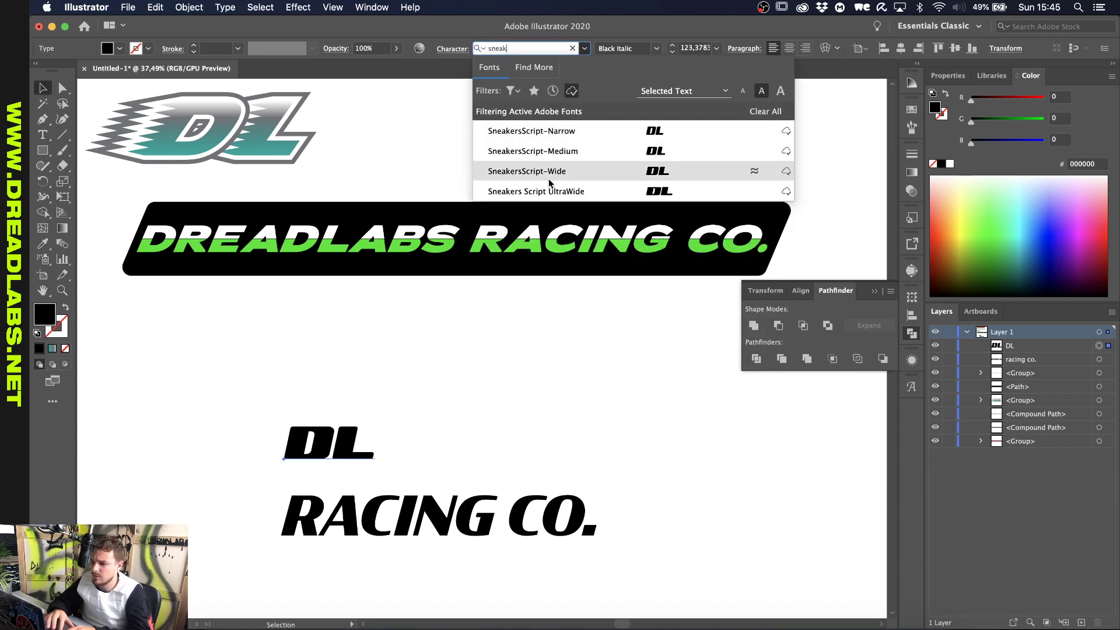
{"action": "key", "text": "Return"}
Enlarge the DL text to about 358 pt and move it left so it sits directly above RACING CO
{"action": "left_click_drag", "start_coordinate": [389, 445], "coordinate": [592, 445]}
{"action": "left_click_drag", "start_coordinate": [478, 458], "coordinate": [403, 454]}
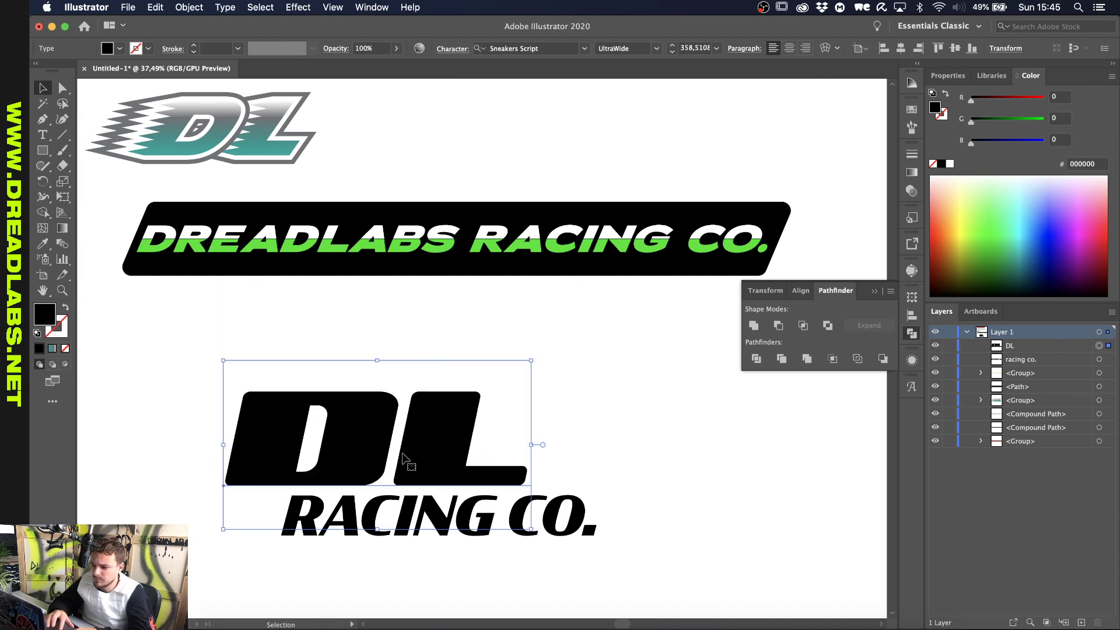
{"action": "scroll", "coordinate": [513, 509], "scroll_direction": "down", "scroll_amount": 2}
{"action": "scroll", "coordinate": [513, 509], "scroll_direction": "left", "scroll_amount": 2}
{"action": "left_click", "coordinate": [512, 511]}
Convert the large DL text to outlines
{"action": "scroll", "coordinate": [513, 512], "scroll_direction": "up", "scroll_amount": 3}
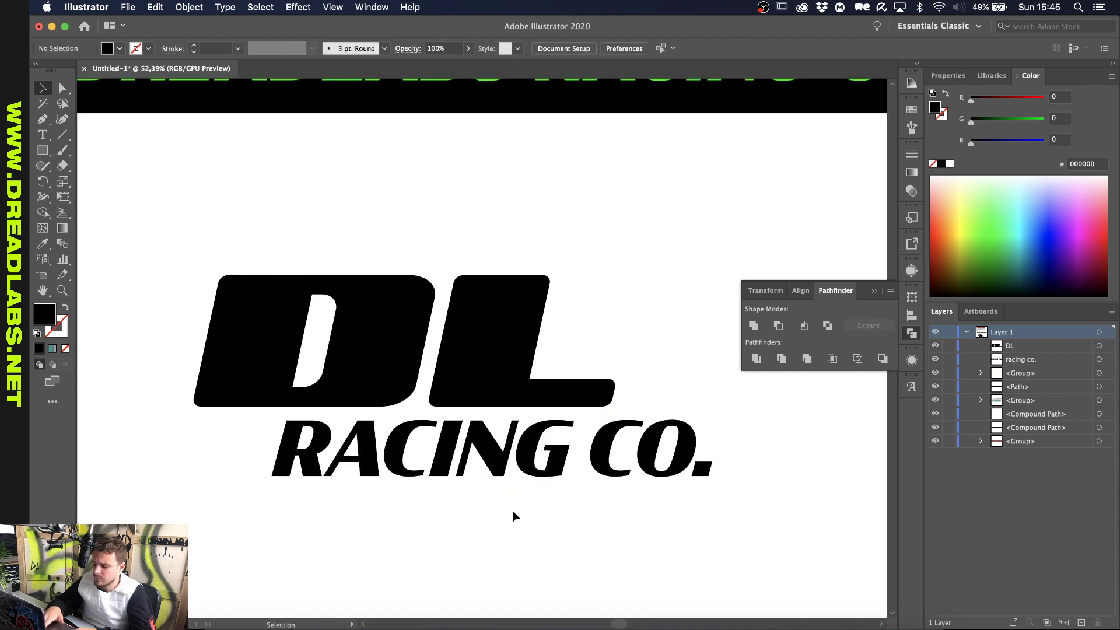
{"action": "scroll", "coordinate": [431, 505], "scroll_direction": "left", "scroll_amount": 3}
{"action": "scroll", "coordinate": [380, 499], "scroll_direction": "down", "scroll_amount": 1}
{"action": "scroll", "coordinate": [448, 468], "scroll_direction": "right", "scroll_amount": 1}
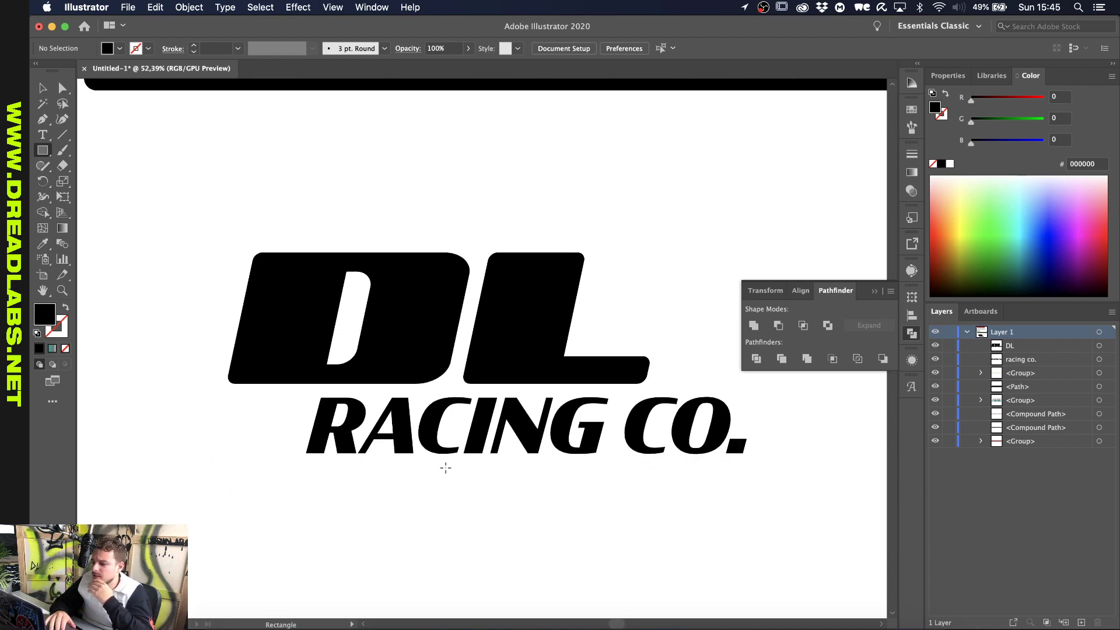
{"action": "scroll", "coordinate": [448, 468], "scroll_direction": "down", "scroll_amount": 4}
{"action": "scroll", "coordinate": [448, 467], "scroll_direction": "right", "scroll_amount": 3}
{"action": "scroll", "coordinate": [544, 436], "scroll_direction": "up", "scroll_amount": 4}
{"action": "scroll", "coordinate": [537, 420], "scroll_direction": "up", "scroll_amount": 3}
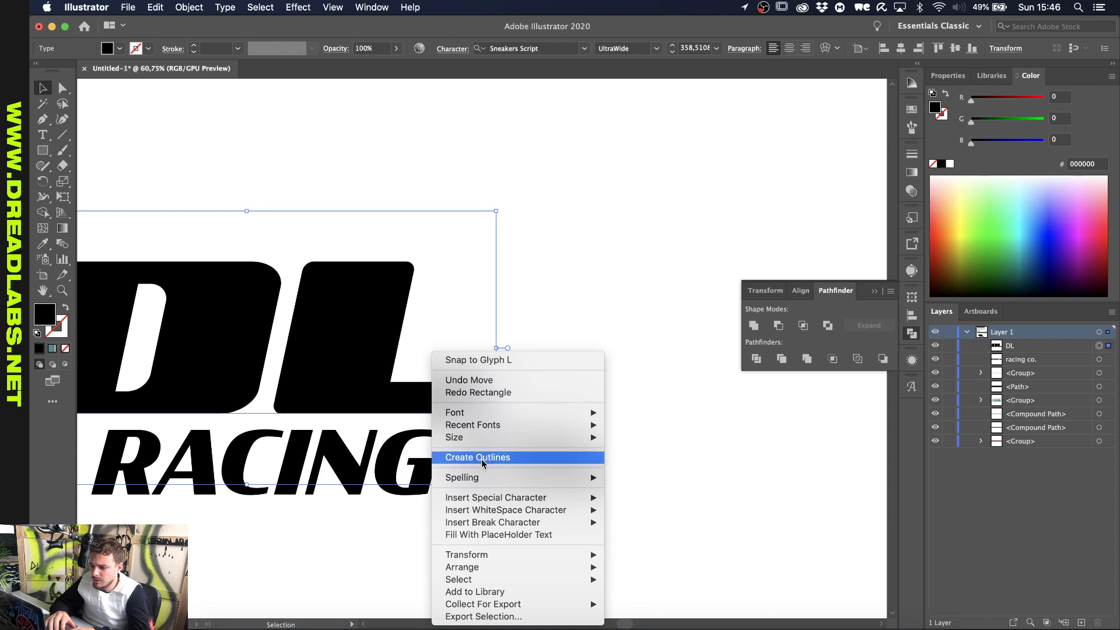
{"action": "left_click", "coordinate": [482, 458]}
{"action": "scroll", "coordinate": [545, 395], "scroll_direction": "up", "scroll_amount": 3}
{"action": "scroll", "coordinate": [304, 388], "scroll_direction": "up", "scroll_amount": 2}
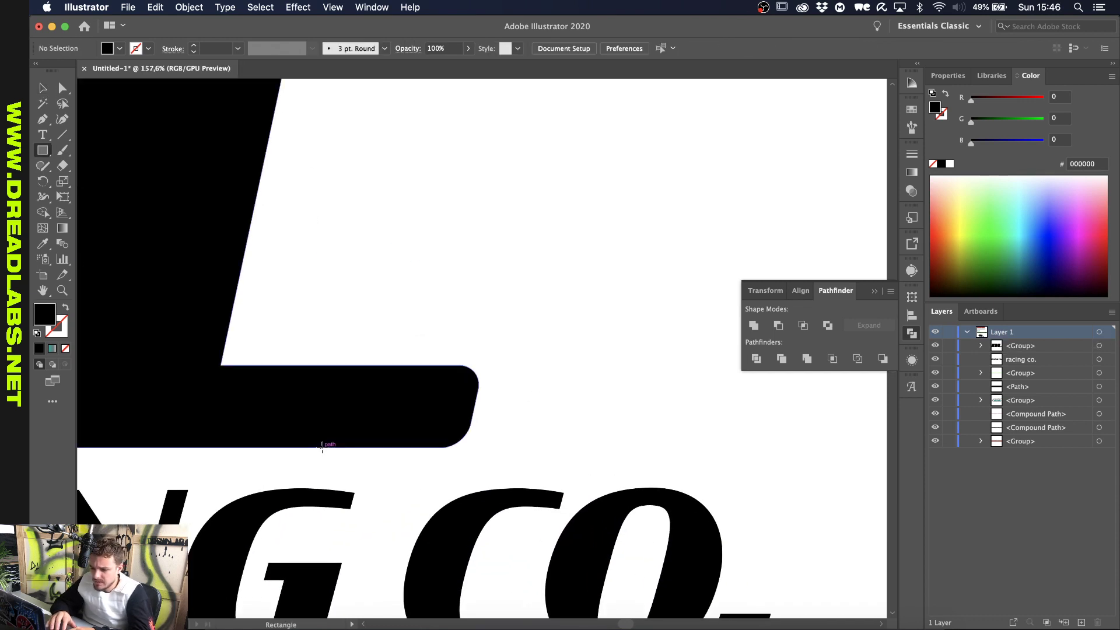
Draw a black rectangle matching the height of the L's foot, extending it past the end of RACING CO
{"action": "left_click_drag", "start_coordinate": [324, 448], "coordinate": [624, 383]}
{"action": "scroll", "coordinate": [390, 367], "scroll_direction": "down", "scroll_amount": 3}
{"action": "key", "text": "v"}
{"action": "left_click", "coordinate": [399, 307]}
{"action": "scroll", "coordinate": [136, 385], "scroll_direction": "up", "scroll_amount": 2}
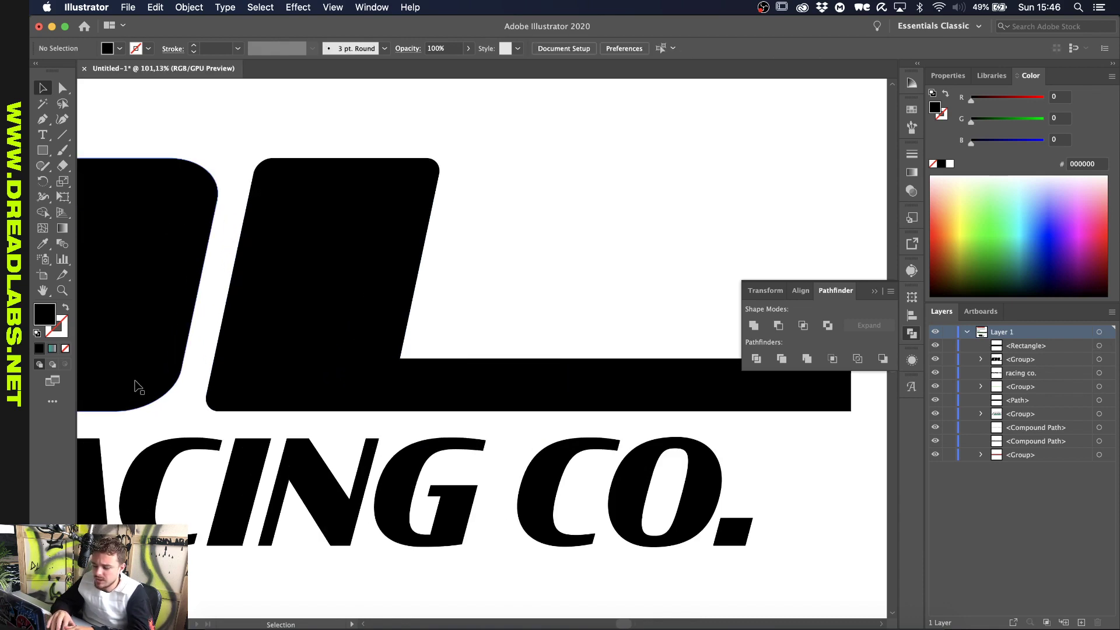
Draw a straight path along the slanted left edge of the L with the Pen tool
{"action": "key", "text": "p"}
{"action": "left_click", "coordinate": [250, 193]}
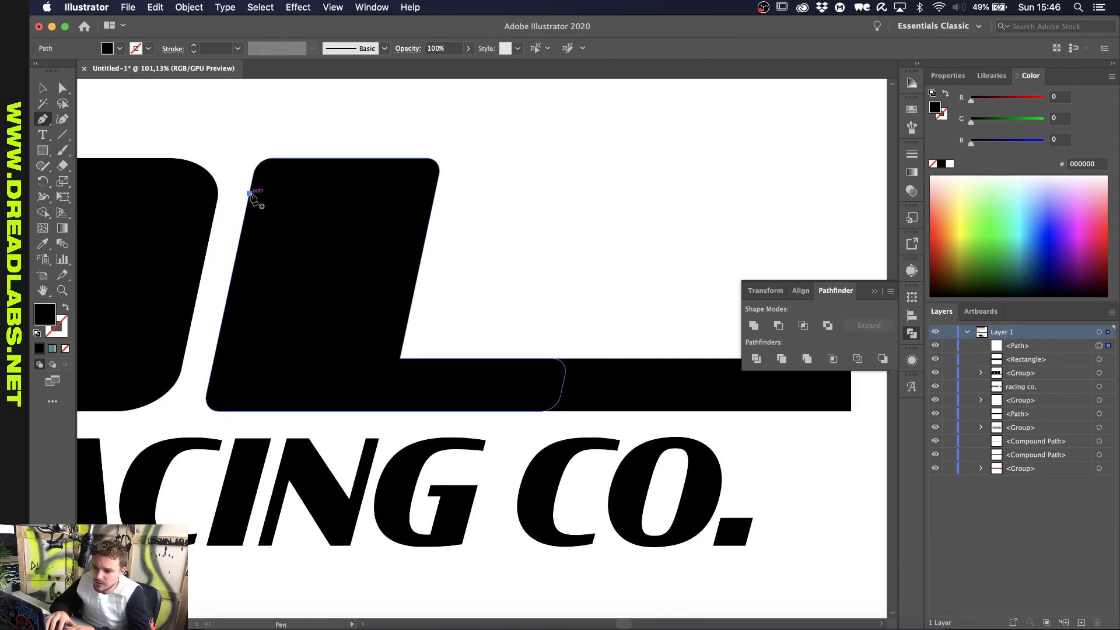
{"action": "left_click", "coordinate": [217, 354]}
{"action": "key", "text": "v"}
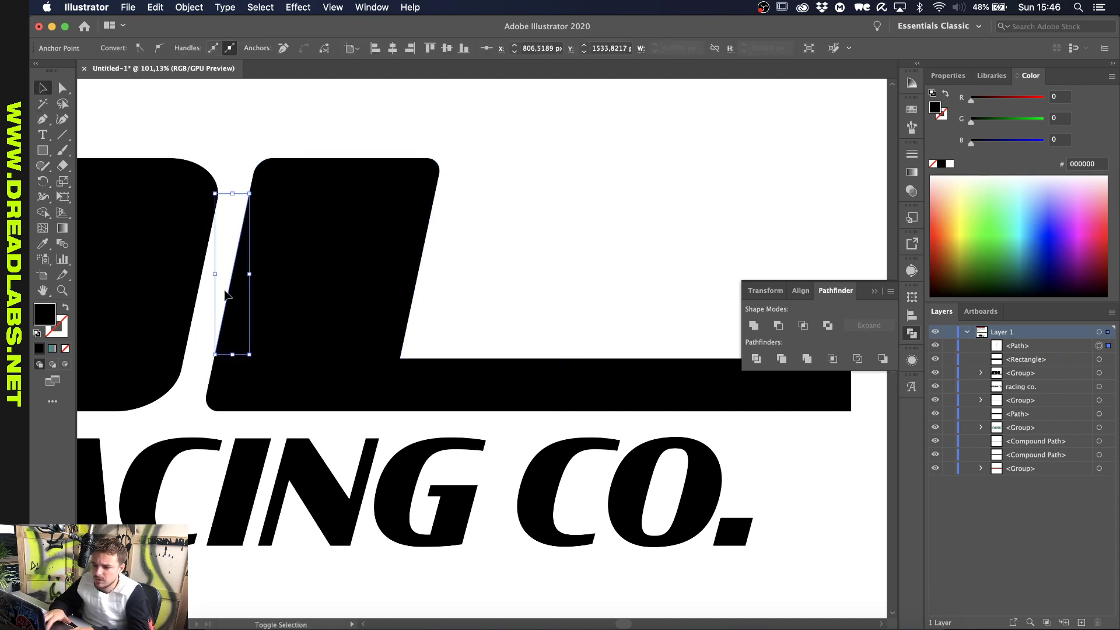
{"action": "left_click", "coordinate": [221, 281]}
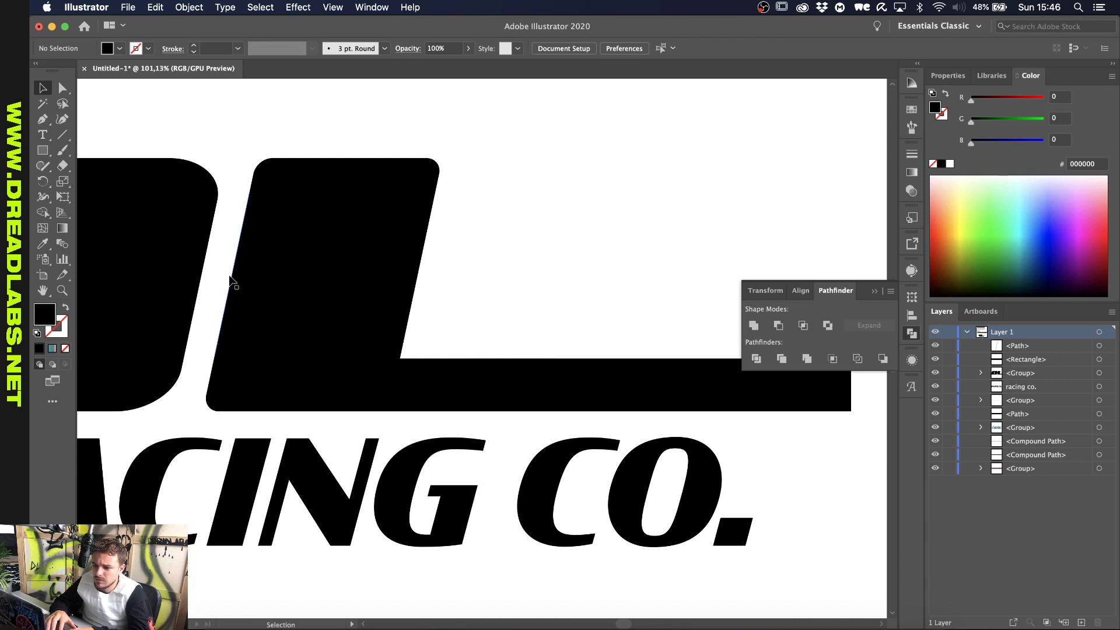
Move the slanted line right into the open space beyond the L's stem and swap its black fill to the stroke
{"action": "left_click", "coordinate": [231, 280]}
{"action": "key", "text": "shift+Right"}
{"action": "key", "text": "shift+Right"}
{"action": "key", "text": "shift+Right"}
{"action": "key", "text": "shift+Right"}
{"action": "key", "text": "shift+Right"}
{"action": "key", "text": "shift+Right"}
{"action": "key", "text": "shift+Right"}
{"action": "key", "text": "shift+Right"}
{"action": "key", "text": "shift+Right"}
{"action": "key", "text": "shift+Right"}
{"action": "key", "text": "shift+Right"}
{"action": "key", "text": "shift+Right"}
{"action": "key", "text": "shift+Right"}
{"action": "key", "text": "shift+Right"}
{"action": "key", "text": "shift+Right"}
{"action": "key", "text": "shift+Right"}
{"action": "key", "text": "shift+Right"}
{"action": "key", "text": "shift+Right"}
{"action": "key", "text": "shift+Right"}
{"action": "key", "text": "shift+Right"}
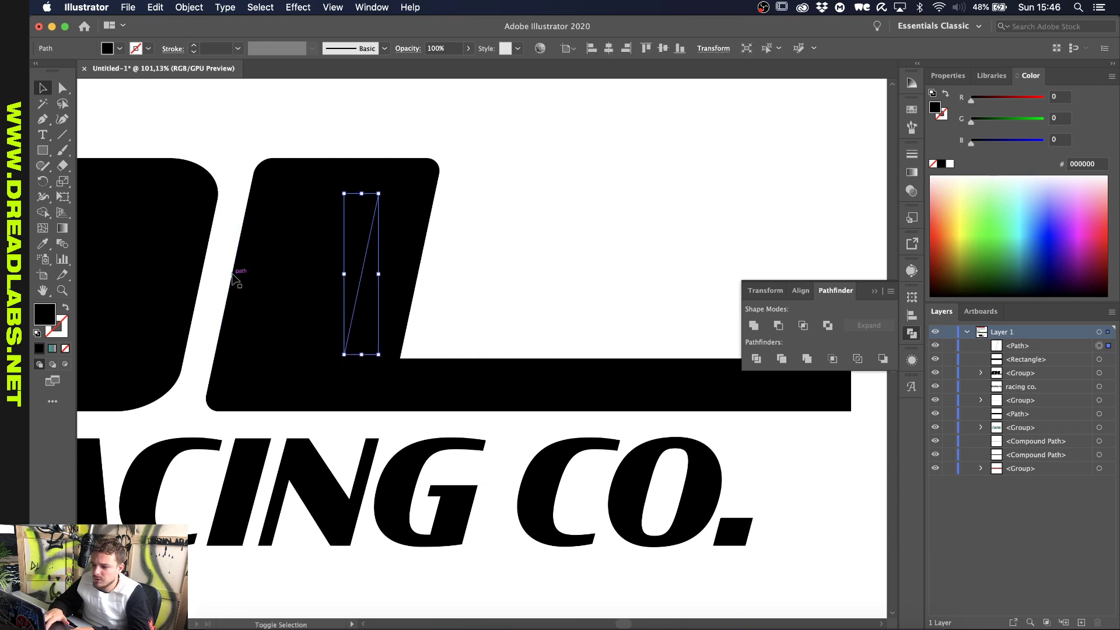
{"action": "key", "text": "shift+Right"}
{"action": "key", "text": "shift+Right"}
{"action": "key", "text": "shift+Right"}
{"action": "key", "text": "shift+Right"}
{"action": "key", "text": "shift+Right"}
{"action": "key", "text": "shift+Right"}
{"action": "key", "text": "shift+Right"}
{"action": "key", "text": "shift+Right"}
{"action": "key", "text": "shift+Right"}
{"action": "key", "text": "shift+Right"}
{"action": "key", "text": "shift+Right"}
{"action": "key", "text": "shift+Right"}
{"action": "key", "text": "shift+Right"}
{"action": "key", "text": "shift+Right"}
{"action": "key", "text": "shift+Right"}
{"action": "key", "text": "shift+Right"}
{"action": "key", "text": "shift+Right"}
{"action": "key", "text": "shift+Right"}
{"action": "key", "text": "shift+Right"}
{"action": "key", "text": "shift+Right"}
{"action": "scroll", "coordinate": [233, 280], "scroll_direction": "right", "scroll_amount": 4}
{"action": "scroll", "coordinate": [233, 280], "scroll_direction": "down", "scroll_amount": 2}
{"action": "key", "text": "shift+x"}
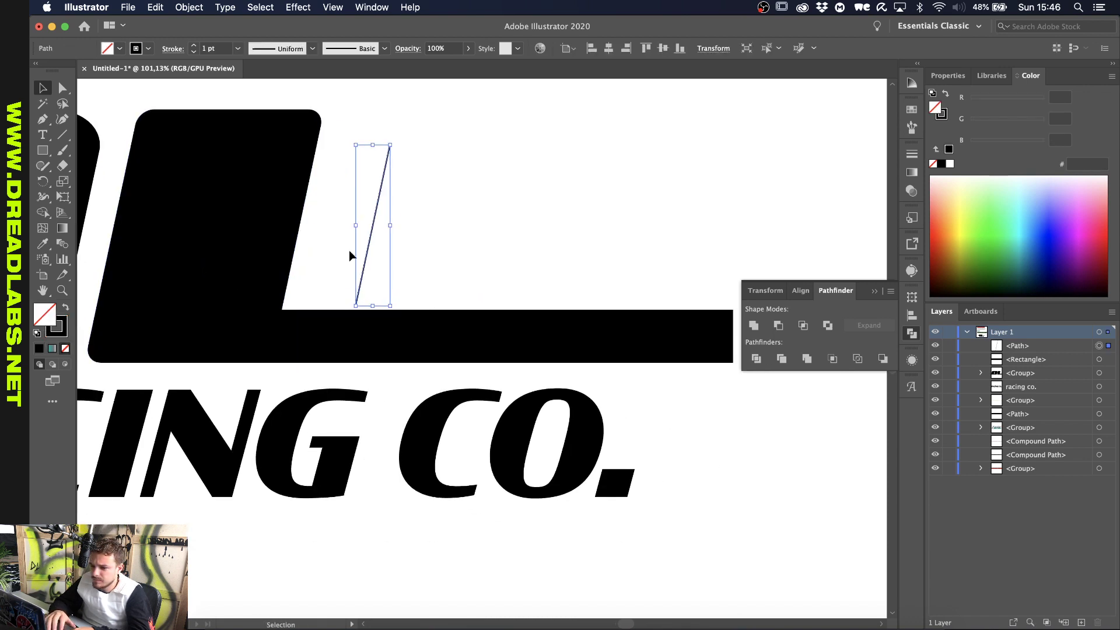
Move the slanted line to the end of the L's extended foot and scale it up proportionally to about 1.5 times its size
{"action": "left_click_drag", "start_coordinate": [373, 231], "coordinate": [687, 429]}
{"action": "scroll", "coordinate": [686, 426], "scroll_direction": "right", "scroll_amount": 1}
{"action": "scroll", "coordinate": [685, 425], "scroll_direction": "right", "scroll_amount": 3}
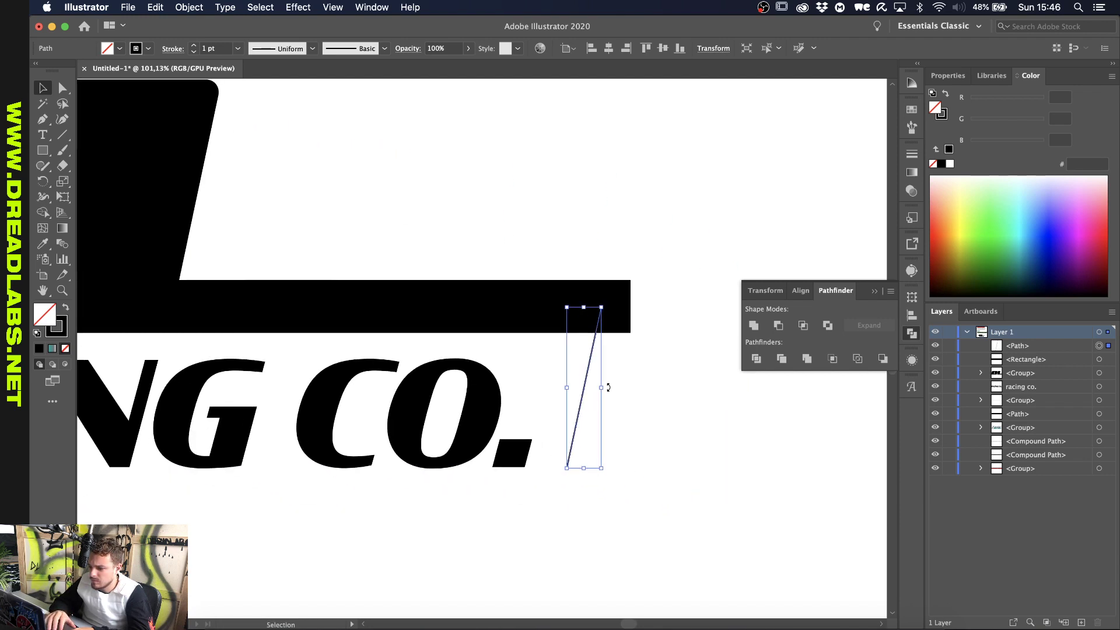
{"action": "scroll", "coordinate": [607, 385], "scroll_direction": "up", "scroll_amount": 3}
{"action": "left_click_drag", "start_coordinate": [603, 281], "coordinate": [640, 233]}
{"action": "scroll", "coordinate": [640, 232], "scroll_direction": "down", "scroll_amount": 3}
{"action": "scroll", "coordinate": [641, 233], "scroll_direction": "left", "scroll_amount": 2}
{"action": "scroll", "coordinate": [577, 316], "scroll_direction": "down", "scroll_amount": 3}
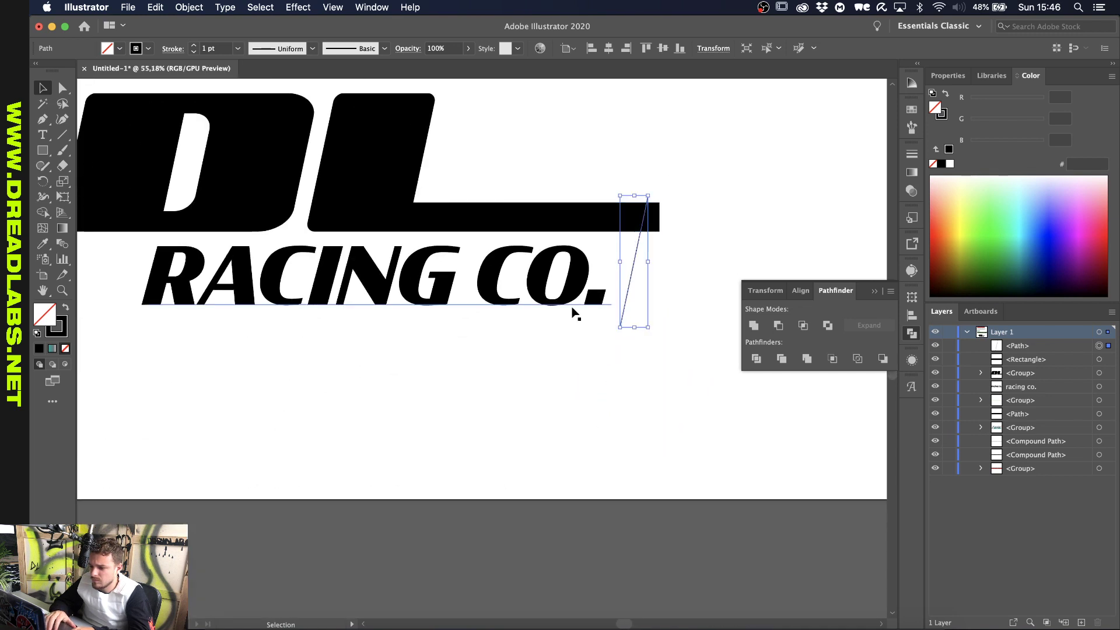
{"action": "scroll", "coordinate": [577, 330], "scroll_direction": "up", "scroll_amount": 2}
{"action": "left_click", "coordinate": [721, 274]}
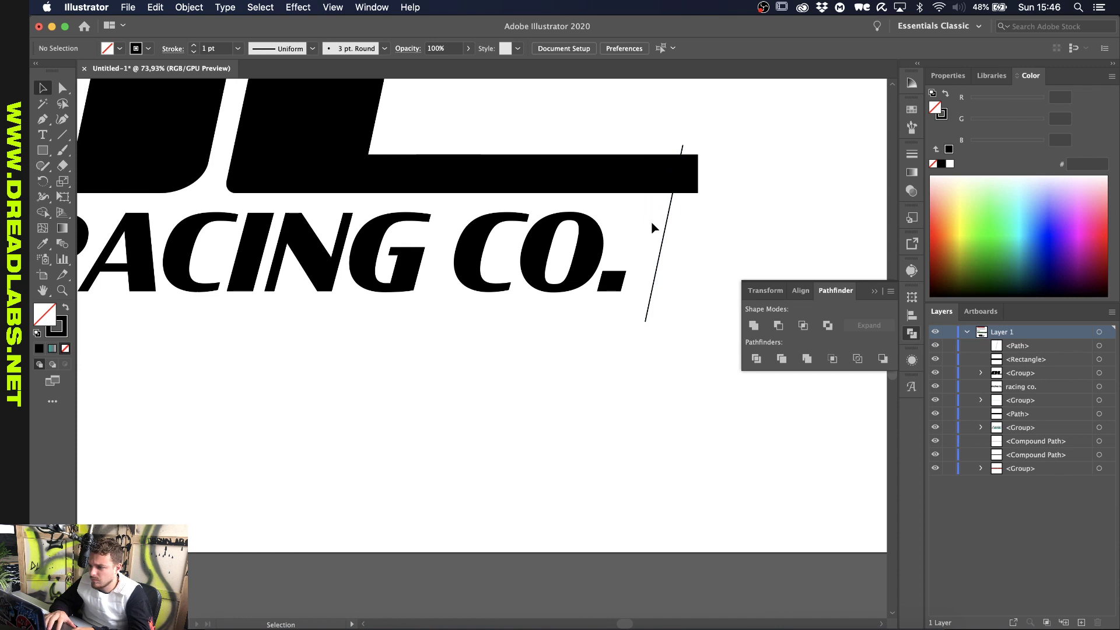
Shift the slanted line right so it crosses the upper end corner of the L's extension bar
{"action": "left_click_drag", "start_coordinate": [652, 223], "coordinate": [699, 238]}
{"action": "key", "text": "shift+Right"}
{"action": "key", "text": "shift+Right"}
{"action": "left_click", "coordinate": [740, 186]}
{"action": "scroll", "coordinate": [739, 187], "scroll_direction": "up", "scroll_amount": 3}
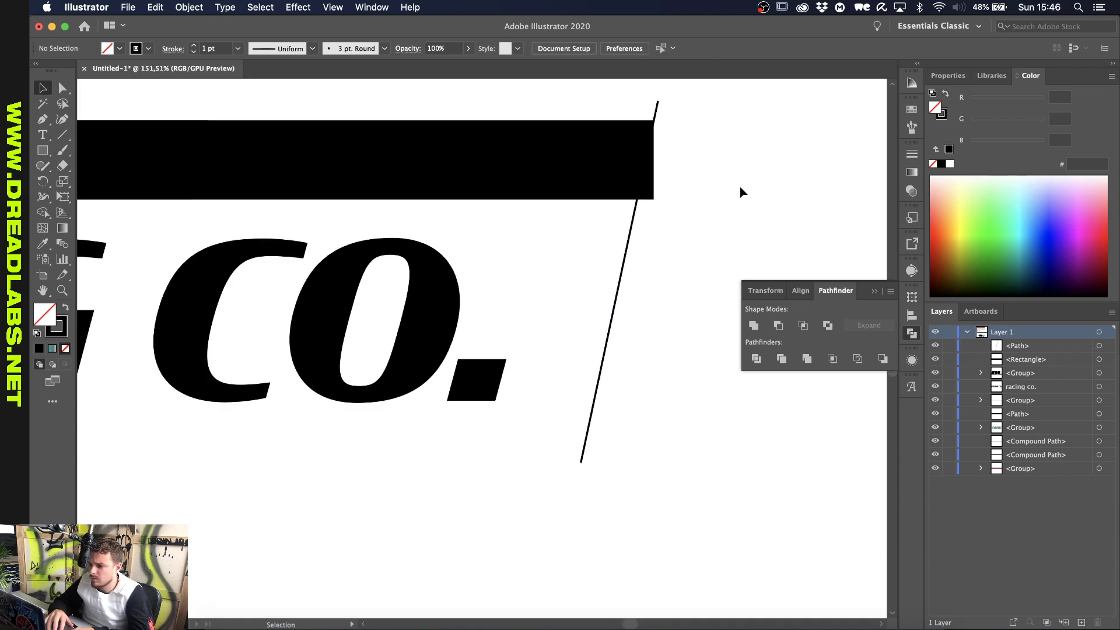
{"action": "left_click", "coordinate": [634, 258]}
{"action": "left_click", "coordinate": [680, 245]}
{"action": "scroll", "coordinate": [683, 244], "scroll_direction": "down", "scroll_amount": 2}
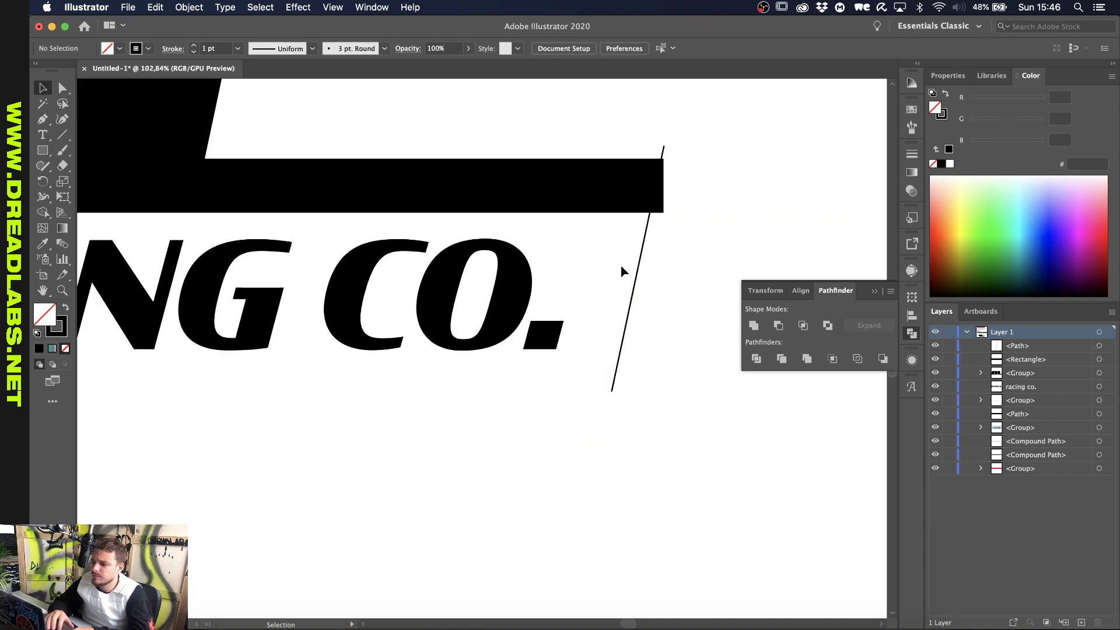
Duplicate the extension rectangle below RACING CO., with its right end at the slanted line's lower end
{"action": "scroll", "coordinate": [622, 271], "scroll_direction": "down", "scroll_amount": 2}
{"action": "scroll", "coordinate": [507, 230], "scroll_direction": "up", "scroll_amount": 2}
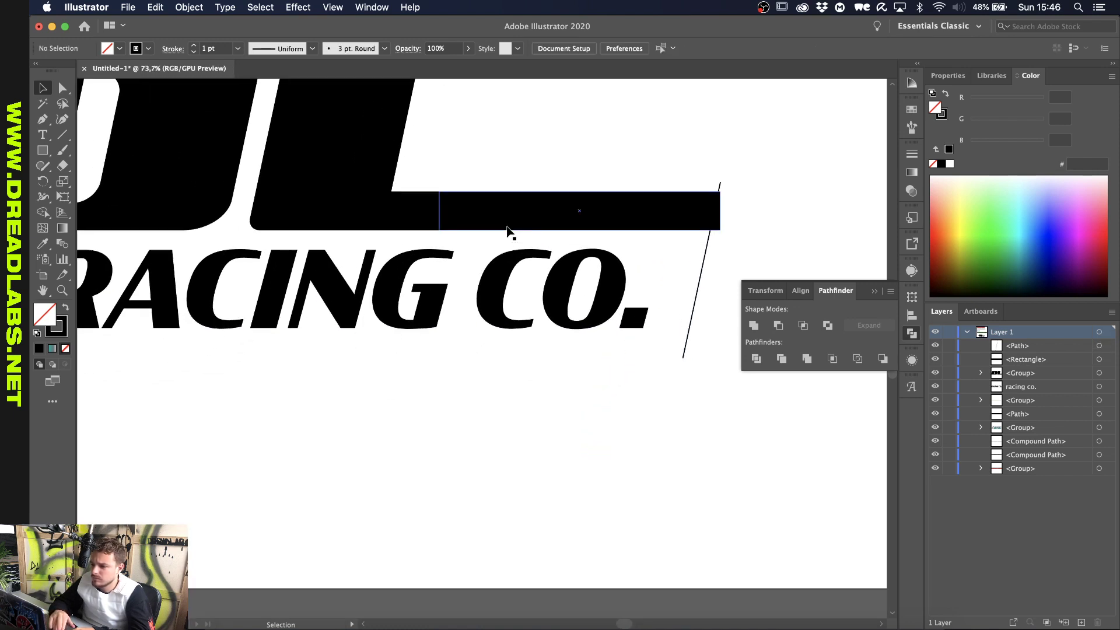
{"action": "left_click_drag", "start_coordinate": [511, 217], "coordinate": [474, 363]}
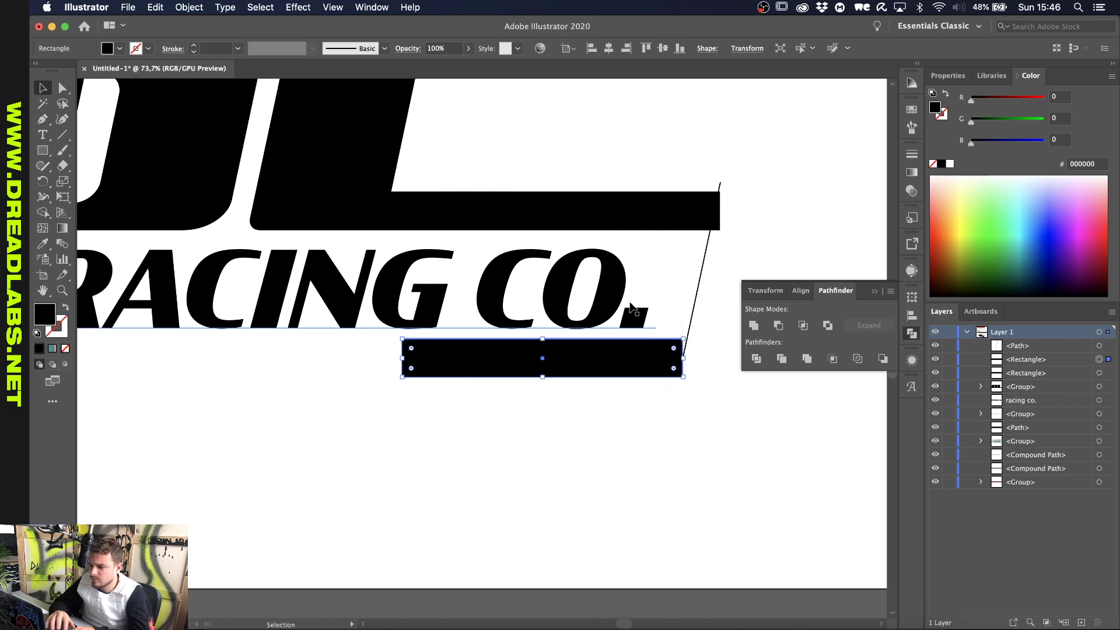
Extend the slanted line's lower end along its angle to just past the lower edge of the duplicated bar
{"action": "left_click", "coordinate": [702, 281]}
{"action": "scroll", "coordinate": [702, 280], "scroll_direction": "up", "scroll_amount": 2}
{"action": "key", "text": "a"}
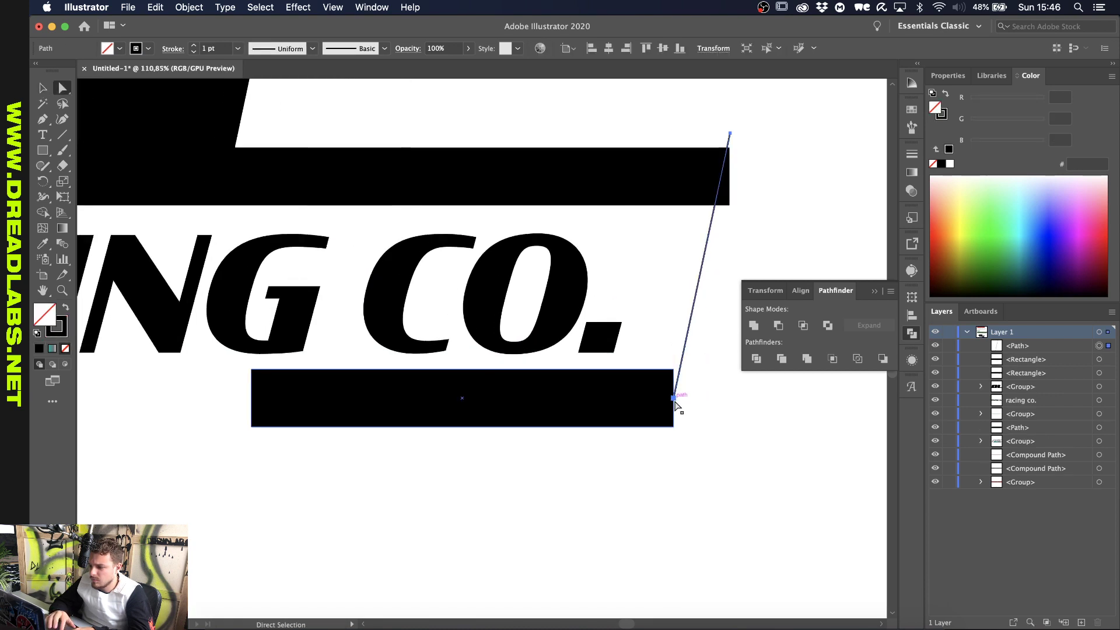
{"action": "left_click_drag", "start_coordinate": [674, 398], "coordinate": [668, 436]}
{"action": "left_click_drag", "start_coordinate": [663, 445], "coordinate": [661, 452]}
{"action": "scroll", "coordinate": [661, 453], "scroll_direction": "down", "scroll_amount": 3}
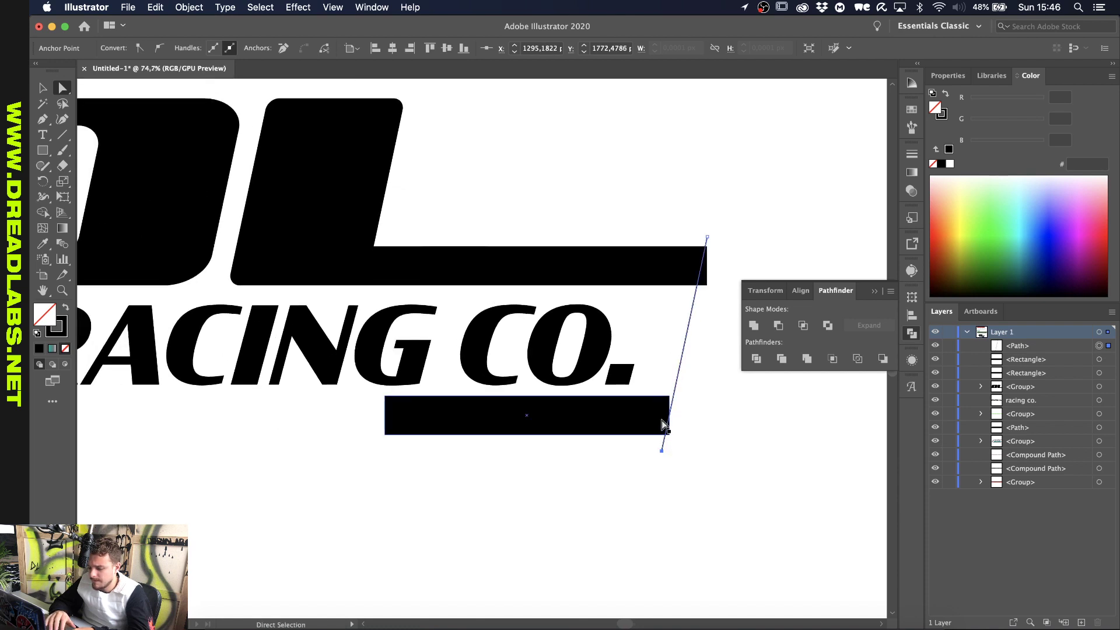
Widen the bar under RACING CO. symmetrically from its centre so its right end passes the slanted line
{"action": "key", "text": "v"}
{"action": "left_click", "coordinate": [645, 413]}
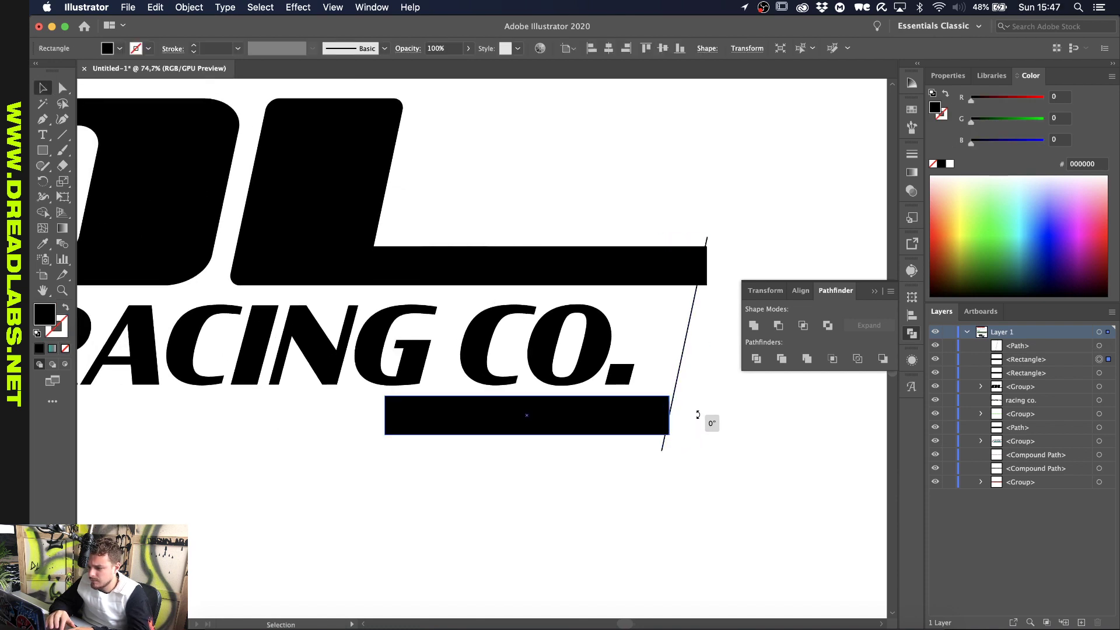
{"action": "left_click_drag", "start_coordinate": [673, 416], "coordinate": [694, 415]}
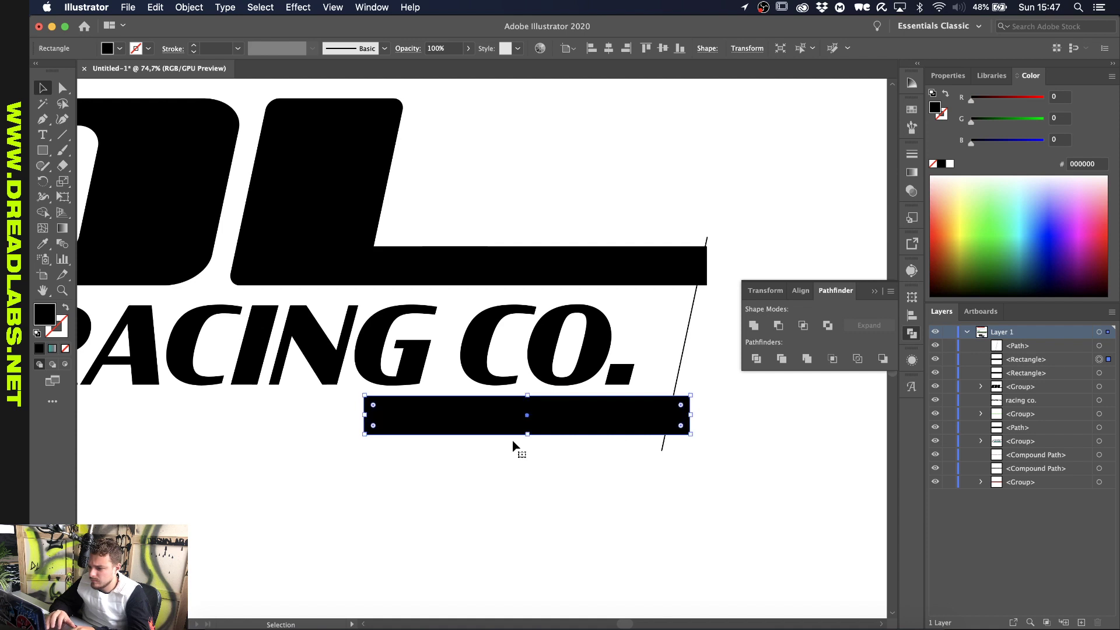
{"action": "scroll", "coordinate": [496, 449], "scroll_direction": "down", "scroll_amount": 5}
{"action": "left_click", "coordinate": [403, 466]}
{"action": "scroll", "coordinate": [397, 467], "scroll_direction": "up", "scroll_amount": 4}
{"action": "scroll", "coordinate": [409, 461], "scroll_direction": "up", "scroll_amount": 1}
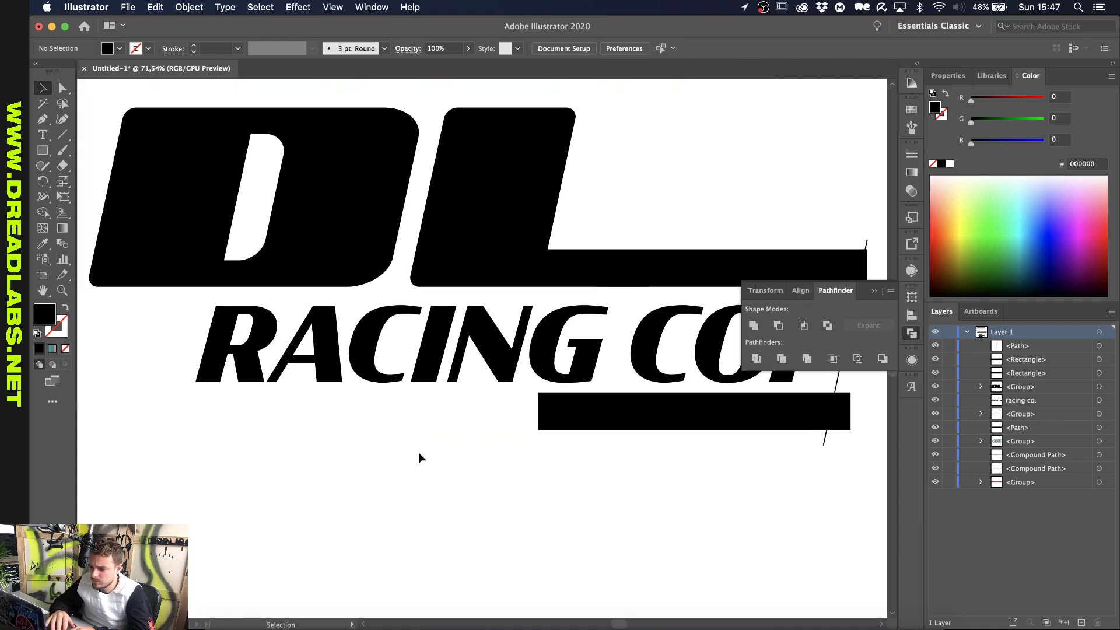
Stretch the lower bar's left end to just beyond the R of RACING CO
{"action": "left_click", "coordinate": [550, 413]}
{"action": "scroll", "coordinate": [550, 413], "scroll_direction": "down", "scroll_amount": 10}
{"action": "left_click_drag", "start_coordinate": [544, 410], "coordinate": [320, 405]}
{"action": "left_click", "coordinate": [282, 458]}
Convert the RACING CO. text to outlines
{"action": "scroll", "coordinate": [283, 461], "scroll_direction": "up", "scroll_amount": 8}
{"action": "key", "text": "p"}
{"action": "scroll", "coordinate": [285, 461], "scroll_direction": "up", "scroll_amount": 6}
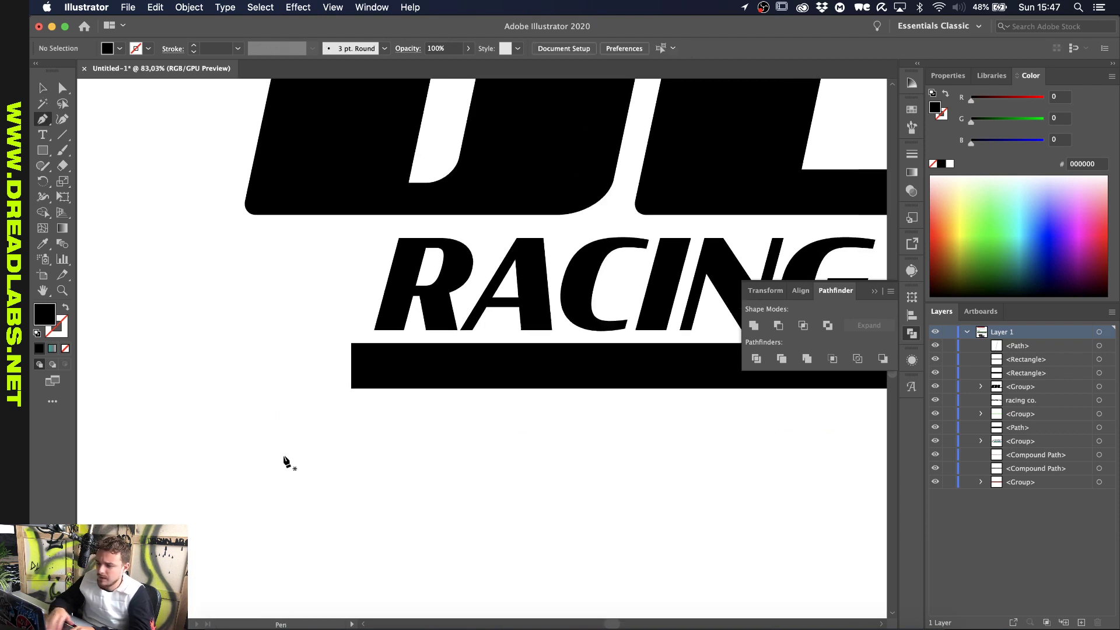
{"action": "scroll", "coordinate": [286, 459], "scroll_direction": "right", "scroll_amount": 2}
{"action": "scroll", "coordinate": [287, 458], "scroll_direction": "down", "scroll_amount": 8}
{"action": "scroll", "coordinate": [304, 352], "scroll_direction": "up", "scroll_amount": 7}
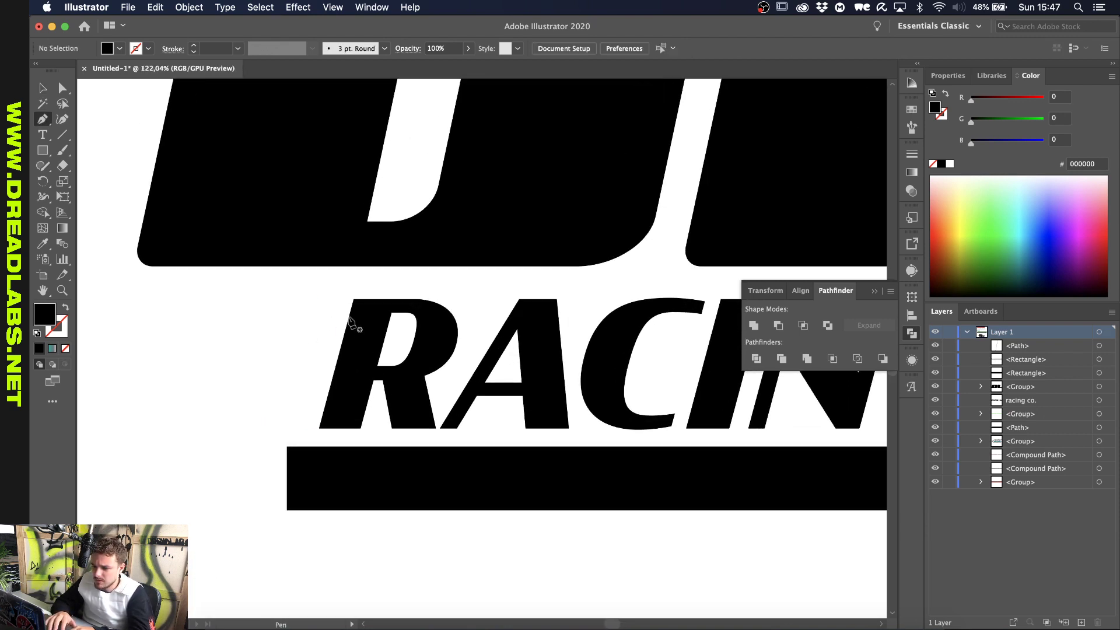
{"action": "scroll", "coordinate": [341, 329], "scroll_direction": "up", "scroll_amount": 3}
{"action": "scroll", "coordinate": [359, 332], "scroll_direction": "down", "scroll_amount": 5}
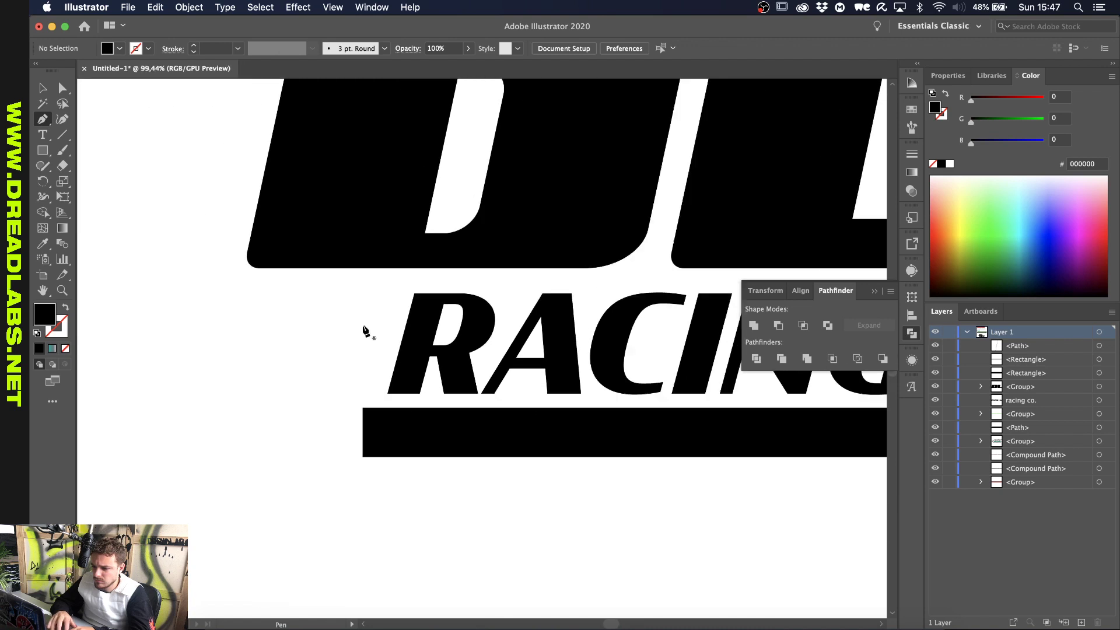
{"action": "scroll", "coordinate": [373, 326], "scroll_direction": "up", "scroll_amount": 3}
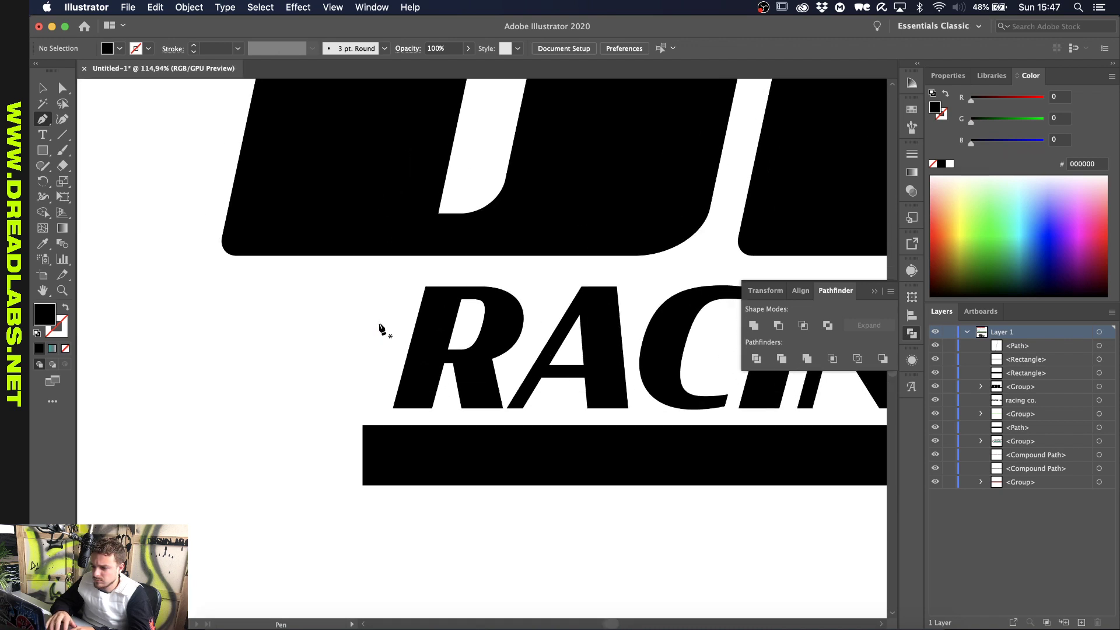
{"action": "key", "text": "v"}
{"action": "left_click", "coordinate": [491, 346]}
{"action": "right_click", "coordinate": [492, 346]}
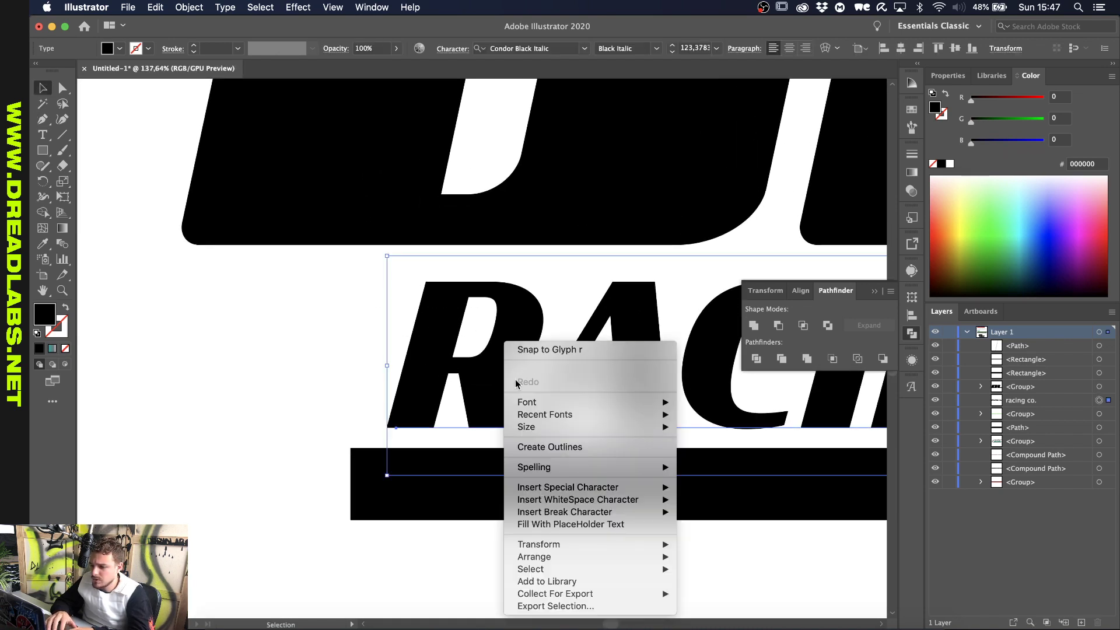
{"action": "left_click", "coordinate": [544, 449]}
{"action": "left_click", "coordinate": [374, 350]}
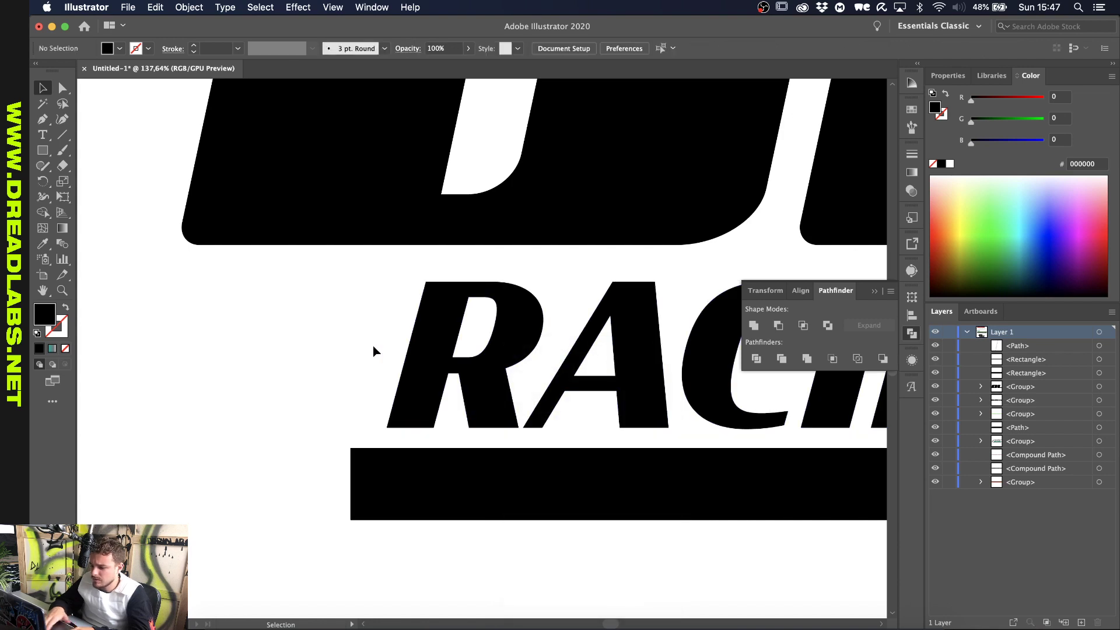
Draw a straight path along the slanted left edge of the R and move it left, clear of the letter
{"action": "key", "text": "p"}
{"action": "scroll", "coordinate": [373, 351], "scroll_direction": "up", "scroll_amount": 2}
{"action": "left_click", "coordinate": [436, 287]}
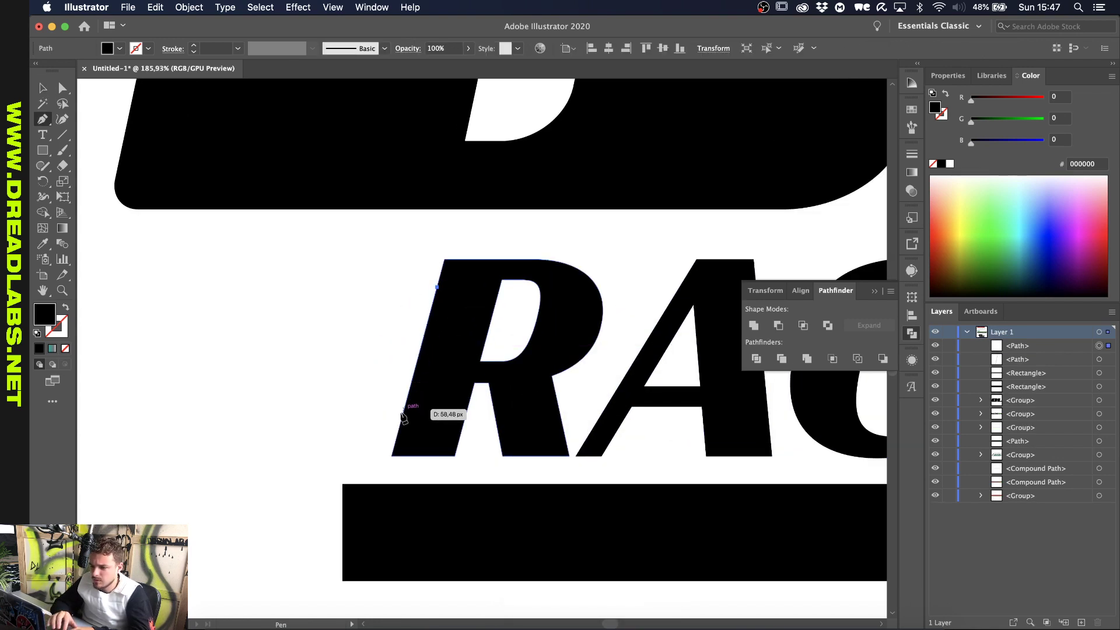
{"action": "left_click", "coordinate": [401, 418]}
{"action": "left_click", "coordinate": [437, 418]}
{"action": "left_click", "coordinate": [436, 287]}
{"action": "key", "text": "v"}
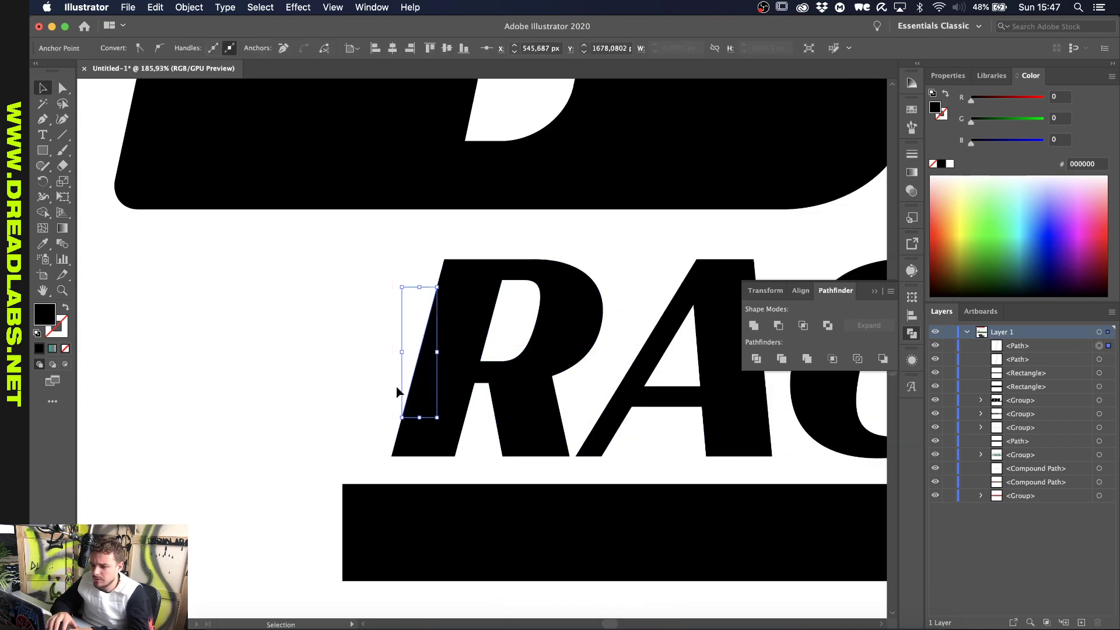
{"action": "key", "text": "shift+Left"}
{"action": "key", "text": "shift+Left"}
{"action": "key", "text": "shift+Left"}
{"action": "key", "text": "shift+Left"}
{"action": "key", "text": "shift+Left"}
{"action": "key", "text": "shift+Left"}
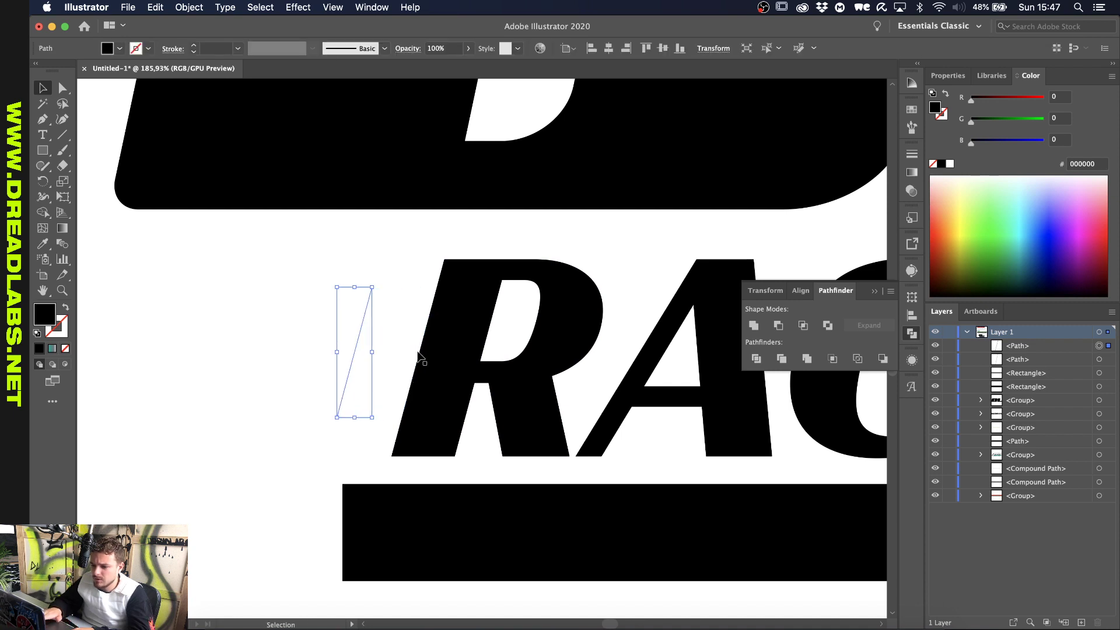
Extend both ends of the line beside the R so it runs from the letter's top to the lower bar's upper edge
{"action": "scroll", "coordinate": [418, 356], "scroll_direction": "down", "scroll_amount": 2}
{"action": "key", "text": "a"}
{"action": "left_click", "coordinate": [384, 304]}
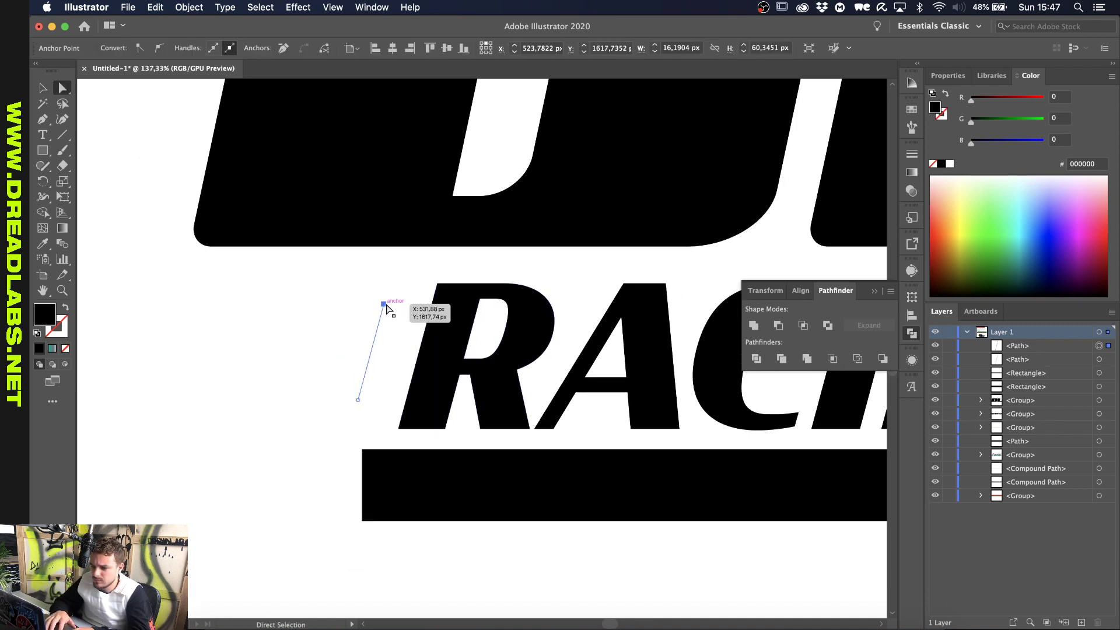
{"action": "left_click_drag", "start_coordinate": [386, 308], "coordinate": [390, 285]}
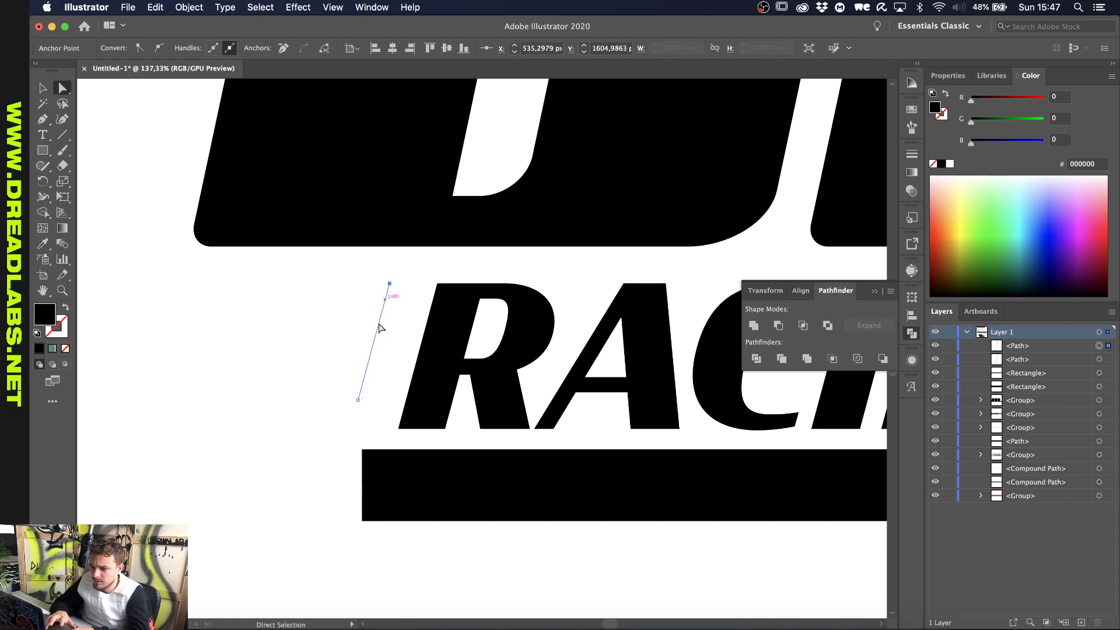
{"action": "scroll", "coordinate": [358, 399], "scroll_direction": "down", "scroll_amount": 2}
{"action": "left_click_drag", "start_coordinate": [358, 398], "coordinate": [350, 433]}
{"action": "key", "text": "v"}
{"action": "left_click", "coordinate": [286, 395]}
{"action": "scroll", "coordinate": [285, 395], "scroll_direction": "down", "scroll_amount": 2}
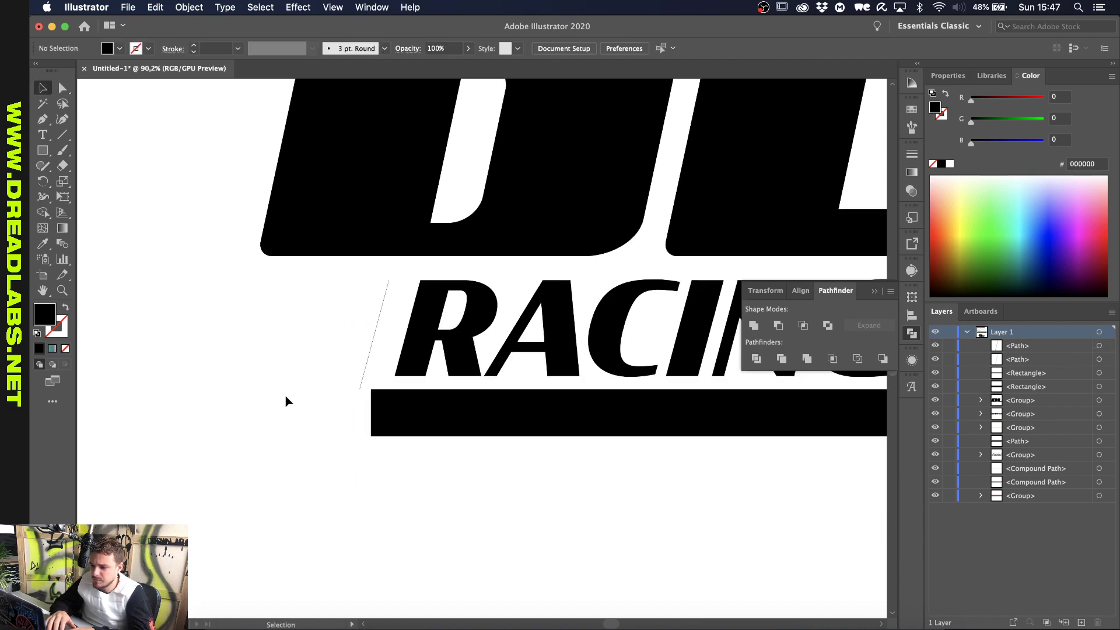
Copy the line beside the R in place and extend the copy's lower end to the level of the lower bar's bottom edge
{"action": "scroll", "coordinate": [285, 396], "scroll_direction": "up", "scroll_amount": 3}
{"action": "left_click", "coordinate": [418, 260]}
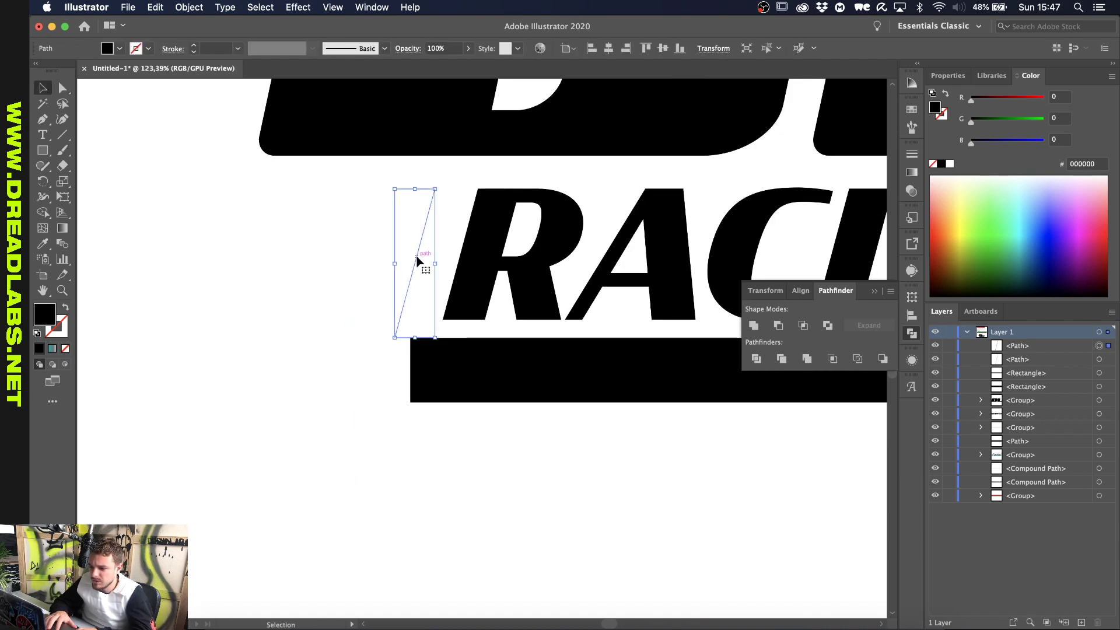
{"action": "key", "text": "super+c"}
{"action": "key", "text": "super+f"}
{"action": "scroll", "coordinate": [418, 261], "scroll_direction": "up", "scroll_amount": 2}
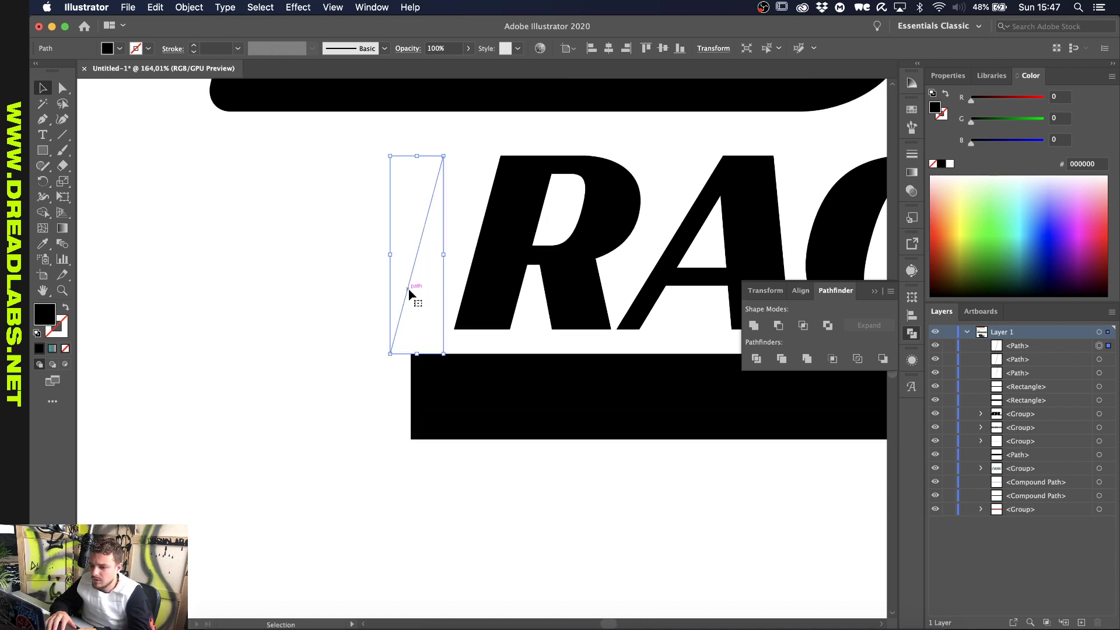
{"action": "key", "text": "a"}
{"action": "left_click_drag", "start_coordinate": [390, 353], "coordinate": [375, 428]}
{"action": "key", "text": "super+z"}
{"action": "left_click_drag", "start_coordinate": [390, 354], "coordinate": [368, 440]}
{"action": "key", "text": "v"}
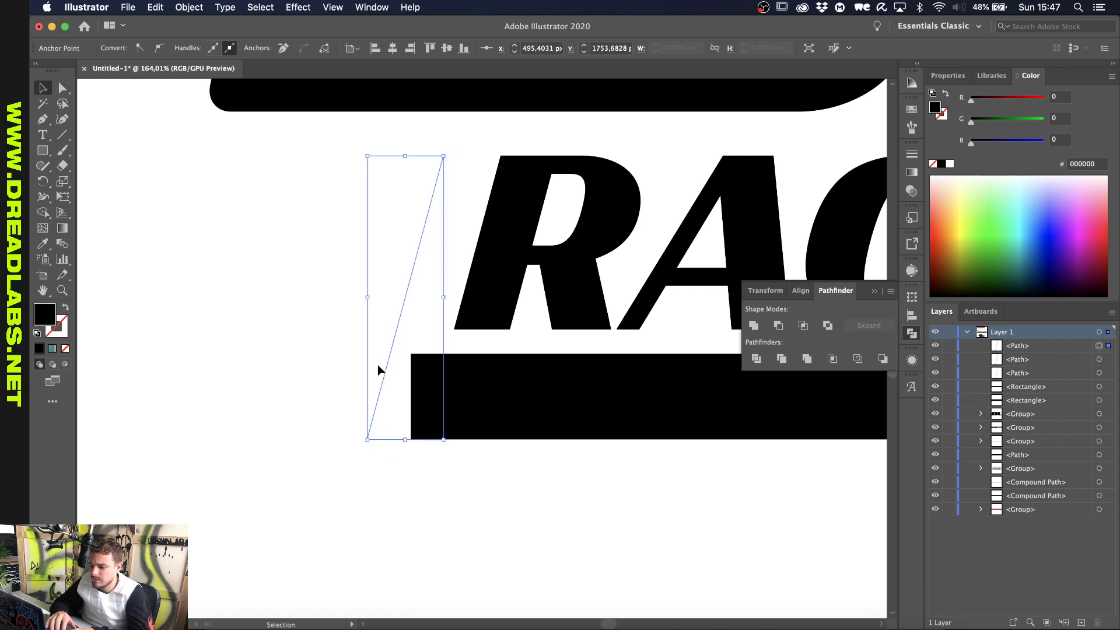
{"action": "left_click", "coordinate": [366, 372]}
Duplicate the shorter slanted line downward so its upper end meets the longer line's lower end
{"action": "left_click", "coordinate": [418, 251]}
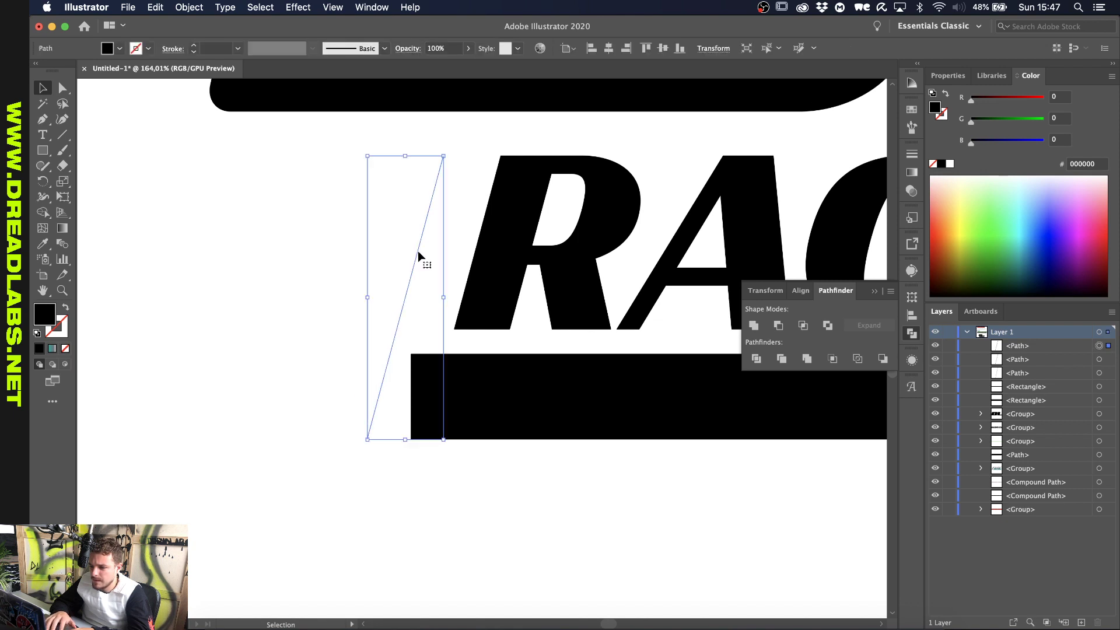
{"action": "left_click", "coordinate": [1099, 359]}
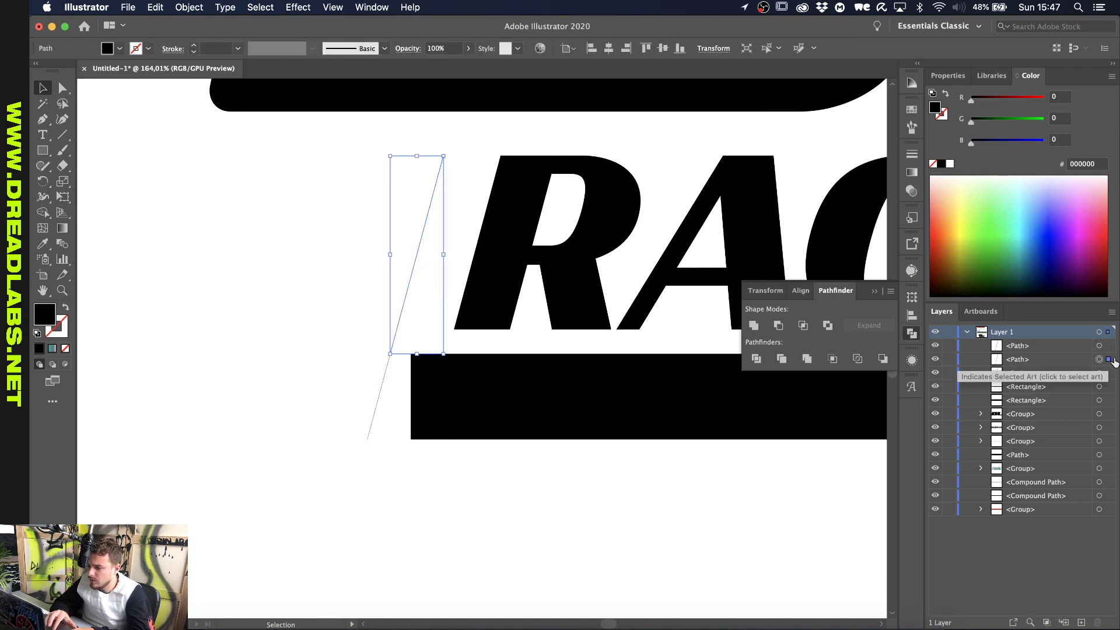
{"action": "left_click_drag", "start_coordinate": [425, 233], "coordinate": [331, 579]}
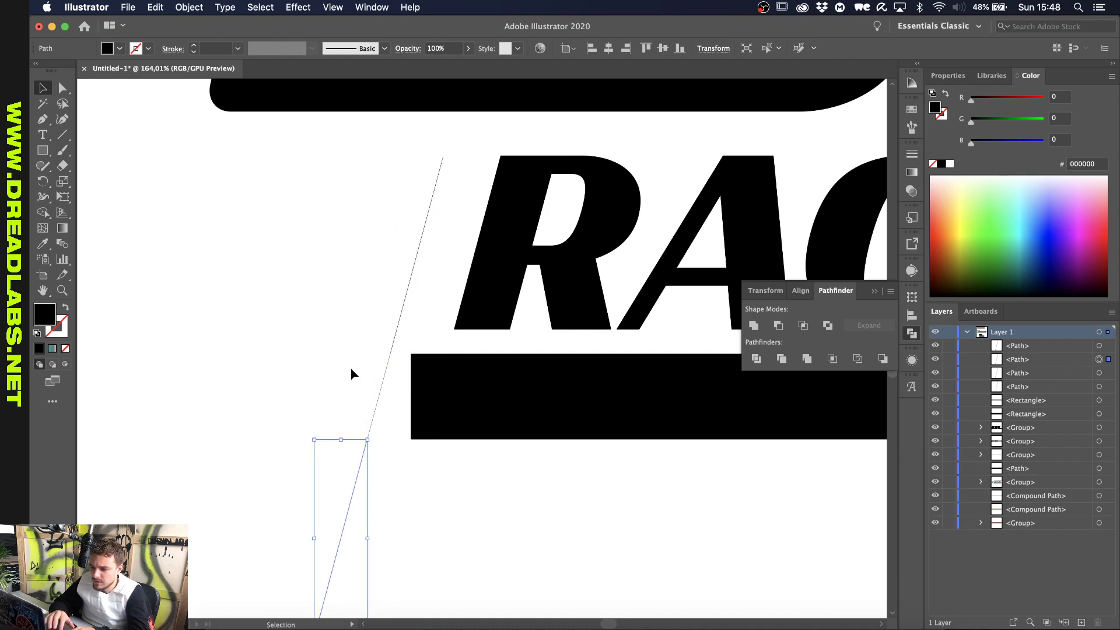
Delete the longer slanted line that crosses the lower bar's height, left of the R
{"action": "left_click_drag", "start_coordinate": [383, 401], "coordinate": [387, 405]}
{"action": "key", "text": "Delete"}
{"action": "scroll", "coordinate": [393, 408], "scroll_direction": "down", "scroll_amount": 3}
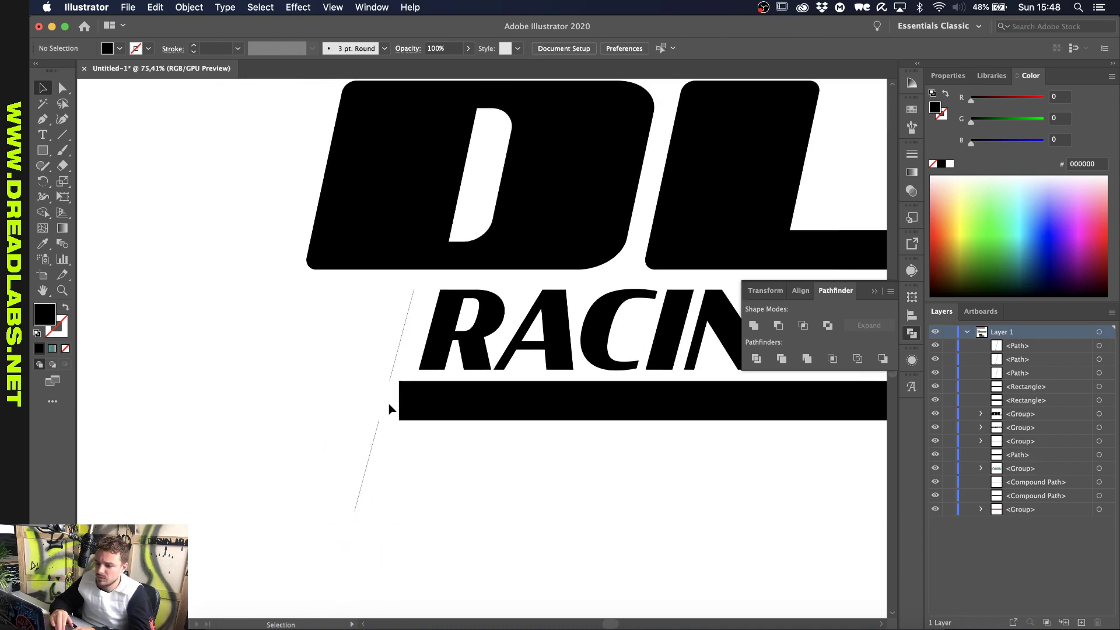
Draw the arrowhead's upper half with the Pen tool, closed onto the upper slanted line, with its tip left of the bar at mid-height
{"action": "scroll", "coordinate": [395, 345], "scroll_direction": "up", "scroll_amount": 2}
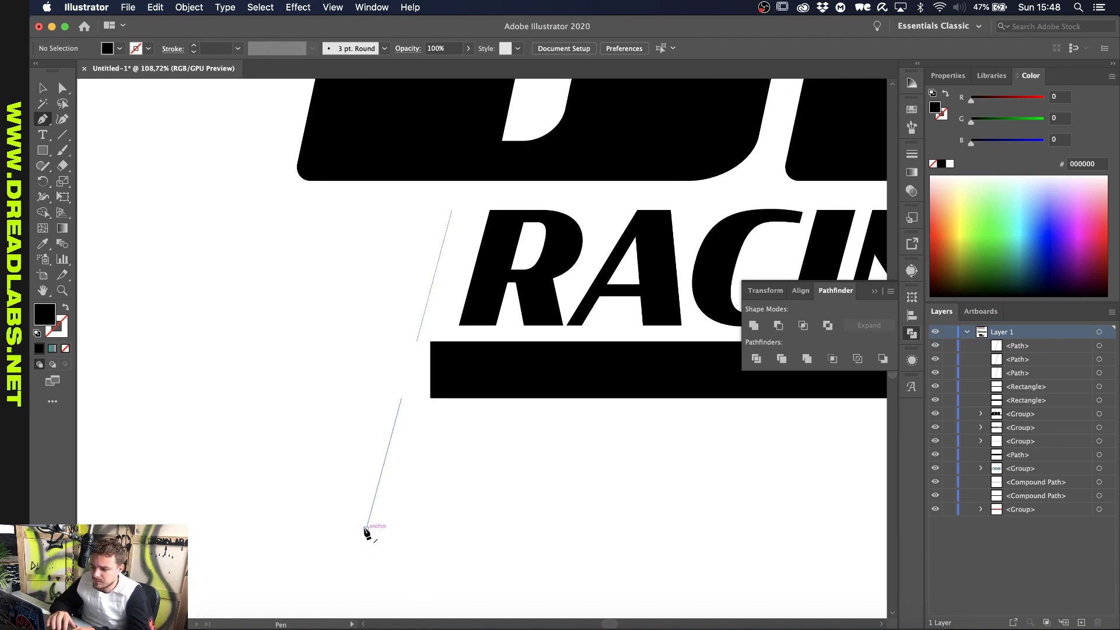
{"action": "left_click", "coordinate": [417, 370]}
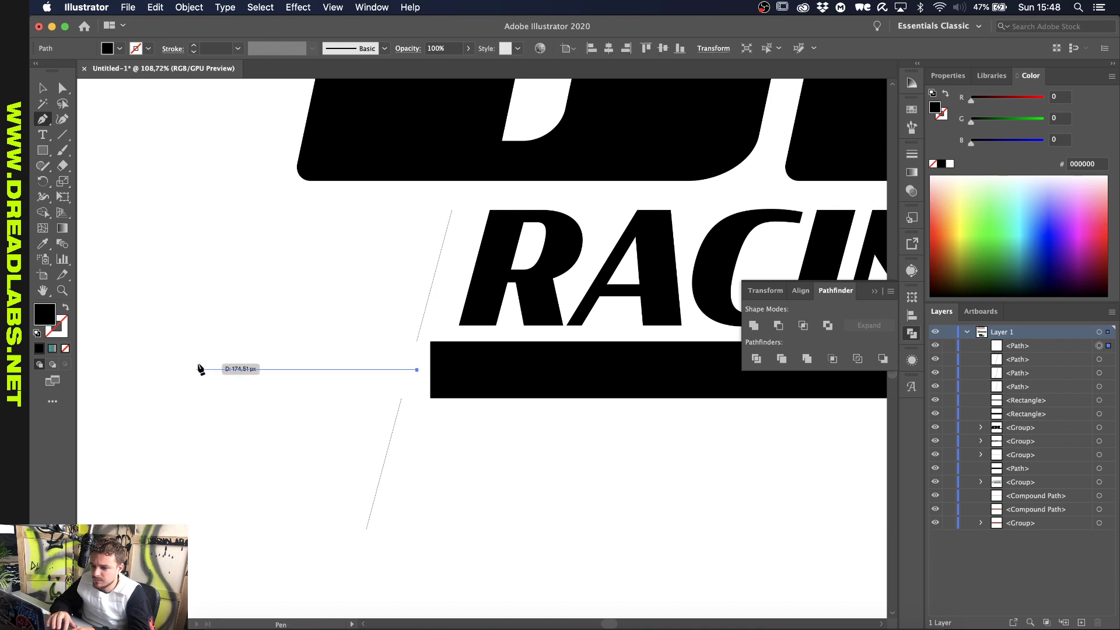
{"action": "left_click", "coordinate": [215, 370]}
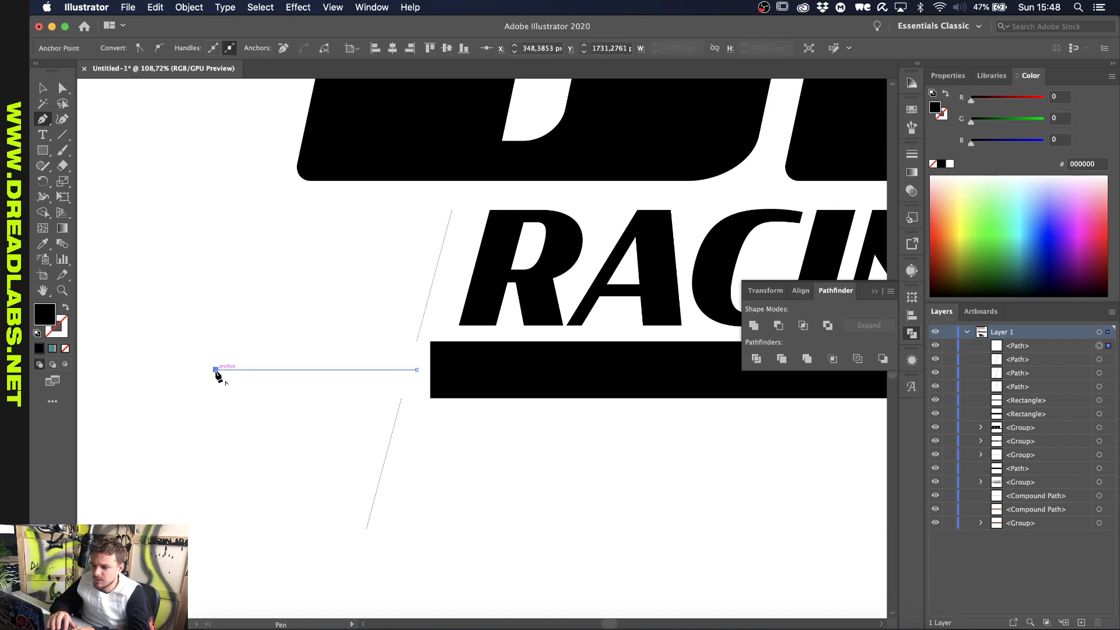
{"action": "left_click", "coordinate": [452, 210]}
{"action": "key", "text": "a"}
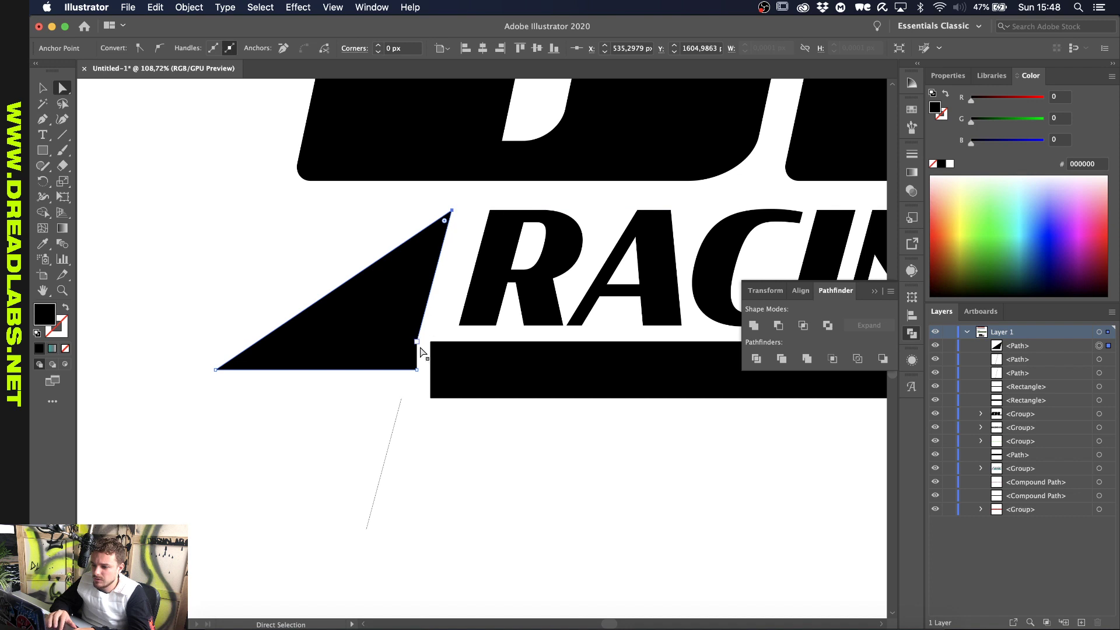
Draw the arrowhead's lower half by joining the lower slanted line's ends to the arrow's tip as a closed shape
{"action": "key", "text": "p"}
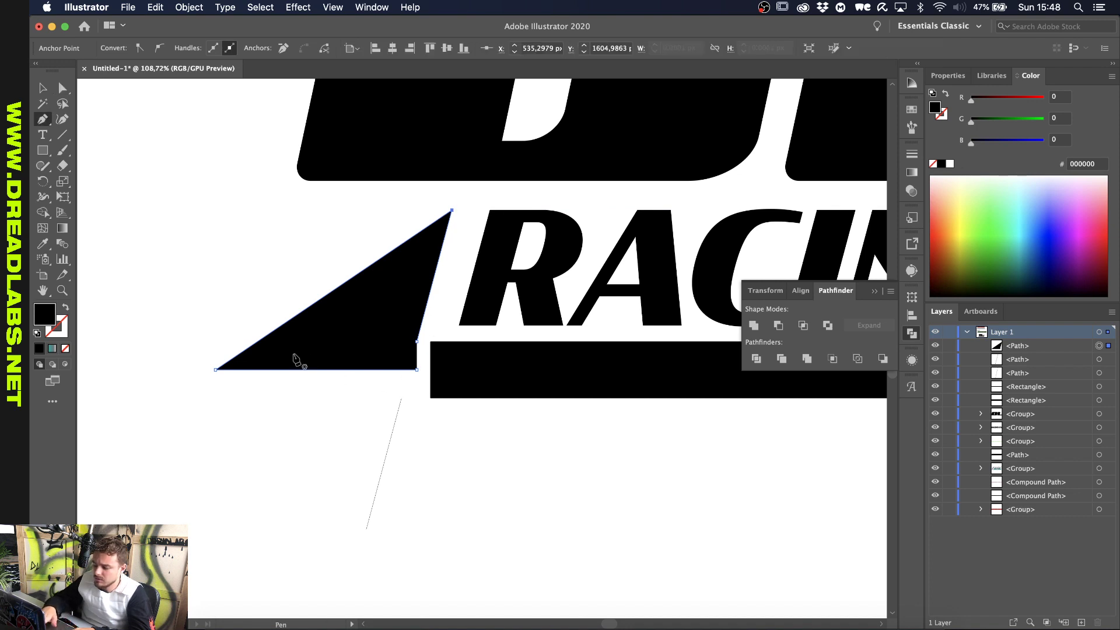
{"action": "left_click", "coordinate": [216, 370]}
{"action": "left_click", "coordinate": [367, 530]}
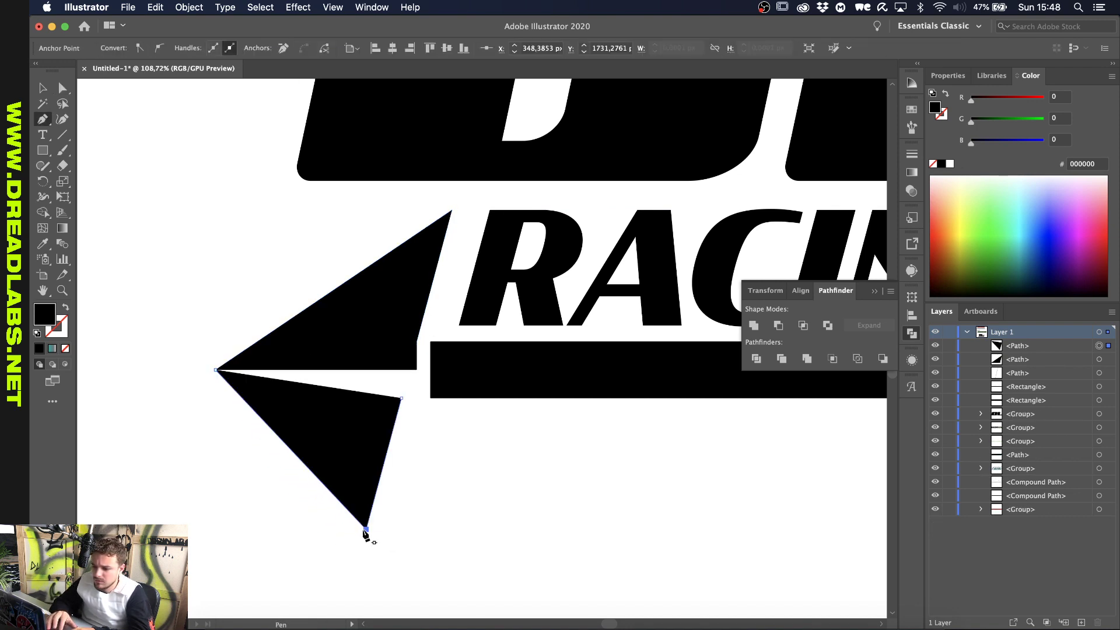
{"action": "key", "text": "v"}
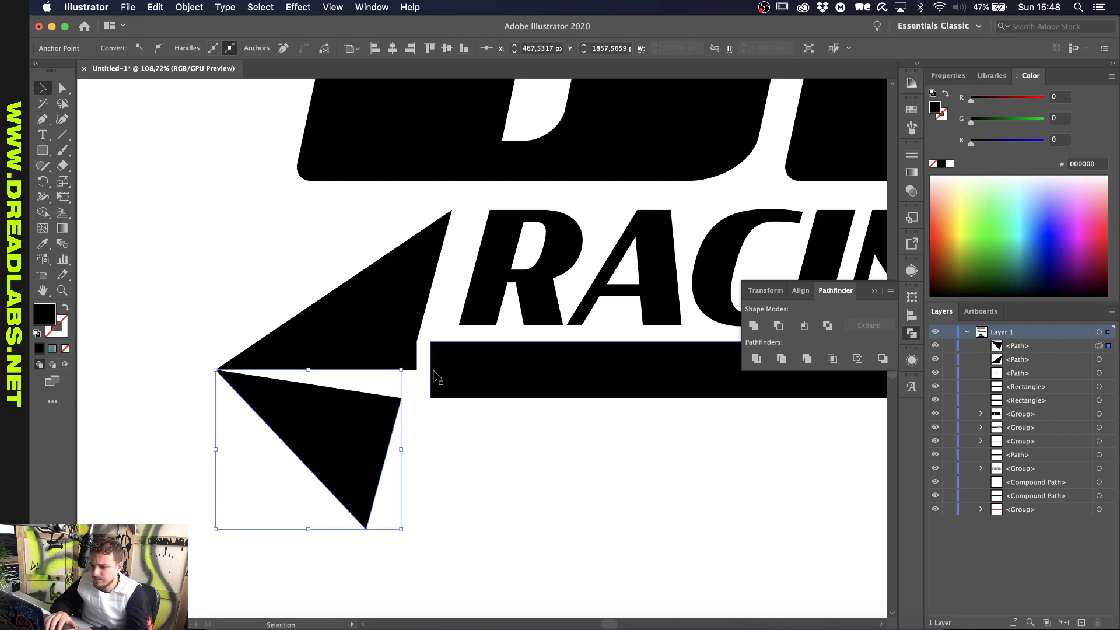
Extend the lower bar's left end into the arrowhead and reshape the lower half's path to cover the remaining white gap
{"action": "left_click", "coordinate": [434, 377]}
{"action": "left_click_drag", "start_coordinate": [429, 370], "coordinate": [322, 371]}
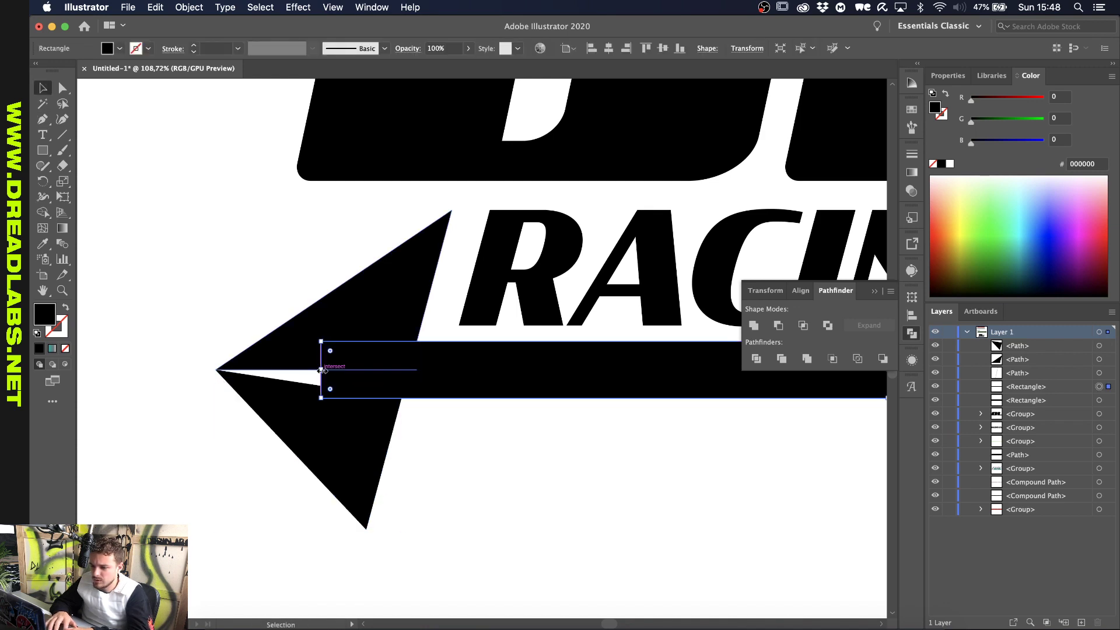
{"action": "key", "text": "a"}
{"action": "left_click", "coordinate": [303, 392]}
{"action": "mouse_move", "coordinate": [402, 399]}
{"action": "left_mouse_down"}
{"action": "mouse_move", "coordinate": [405, 381]}
{"action": "mouse_move", "coordinate": [401, 399]}
{"action": "left_mouse_up"}
{"action": "key", "text": "p"}
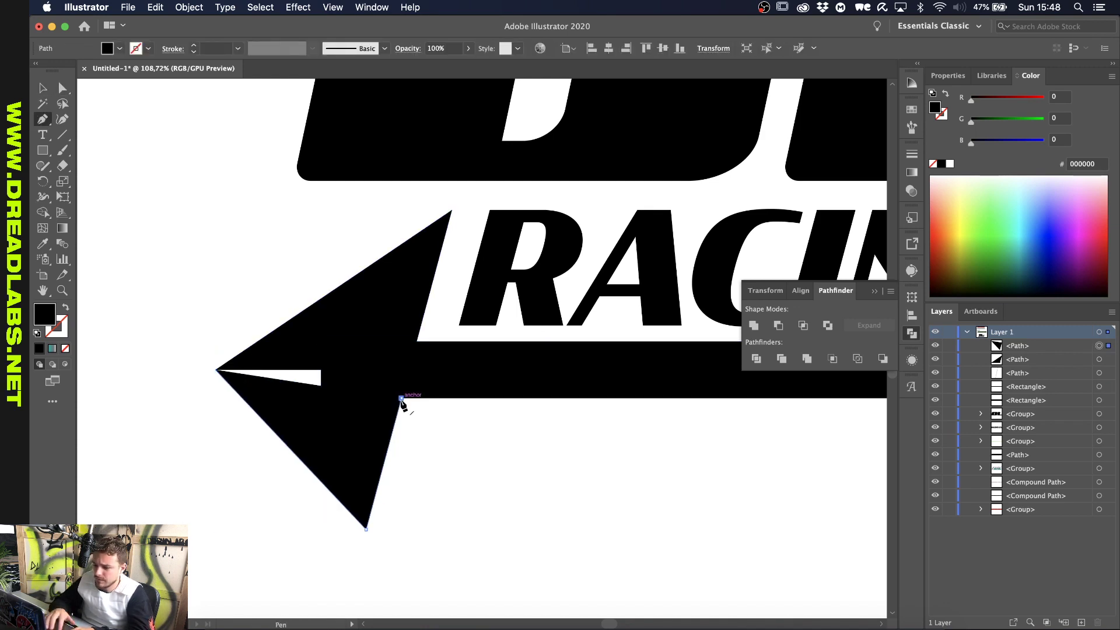
{"action": "left_click", "coordinate": [401, 399]}
{"action": "left_click", "coordinate": [297, 346]}
{"action": "left_click", "coordinate": [210, 363]}
{"action": "key", "text": "v"}
{"action": "key", "text": "super+0"}
Unite the two arrowhead halves and the lower bar into one shape
{"action": "left_click", "coordinate": [241, 311]}
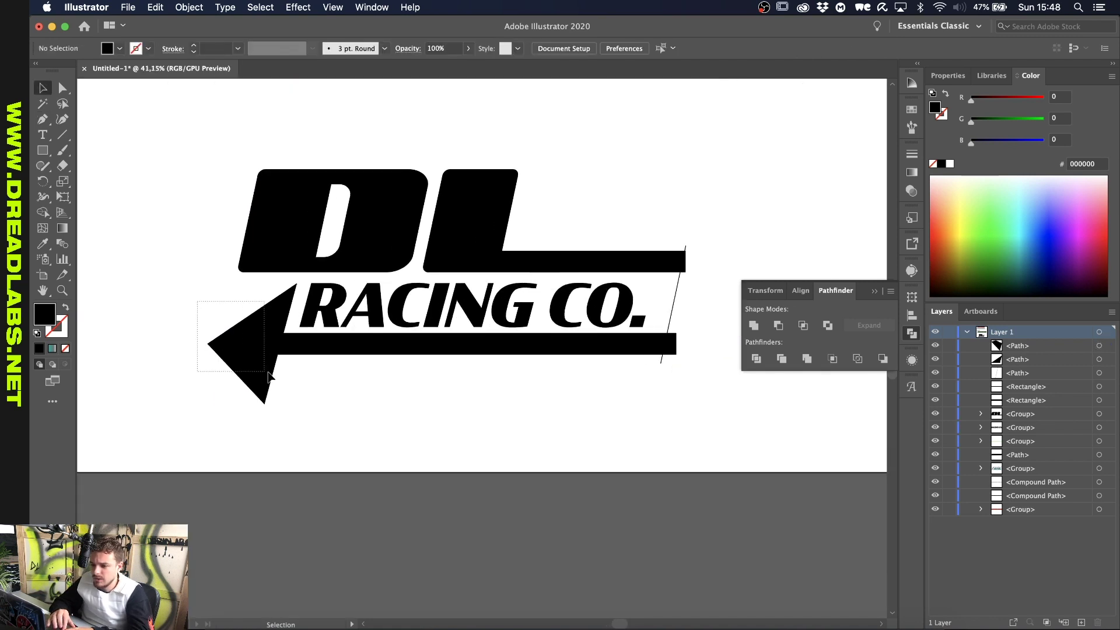
{"action": "left_click_drag", "start_coordinate": [268, 376], "coordinate": [283, 383]}
{"action": "scroll", "coordinate": [282, 383], "scroll_direction": "up", "scroll_amount": 2}
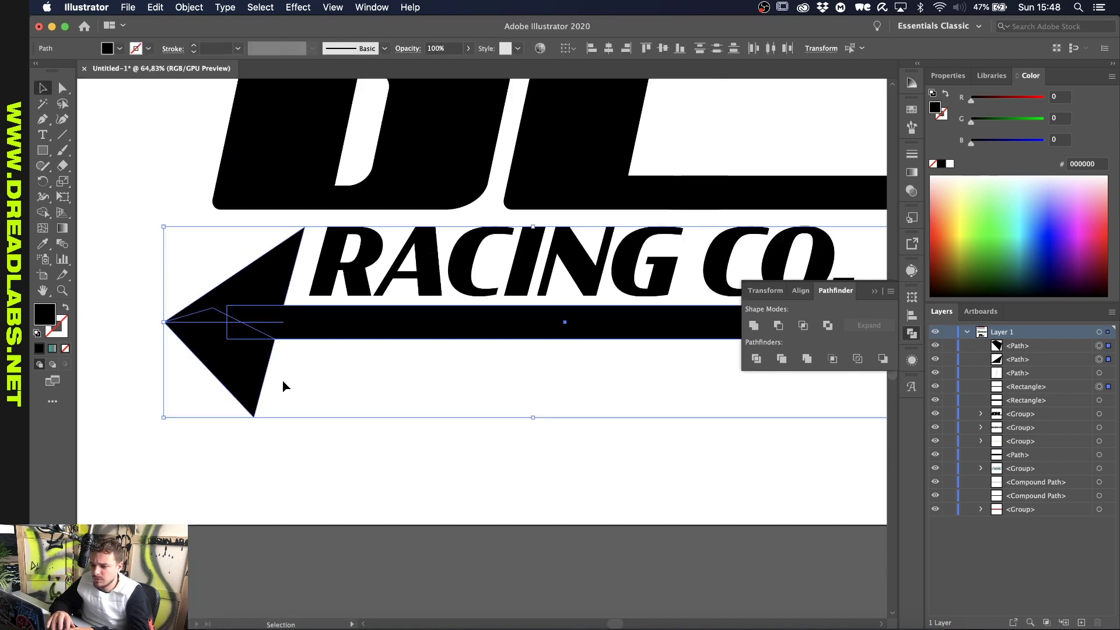
{"action": "left_click", "coordinate": [752, 326]}
Duplicate the slanted line at the bars' right ends and place the copy to its left, just beside the period of CO
{"action": "key", "text": "super+0"}
{"action": "scroll", "coordinate": [642, 350], "scroll_direction": "up", "scroll_amount": 2}
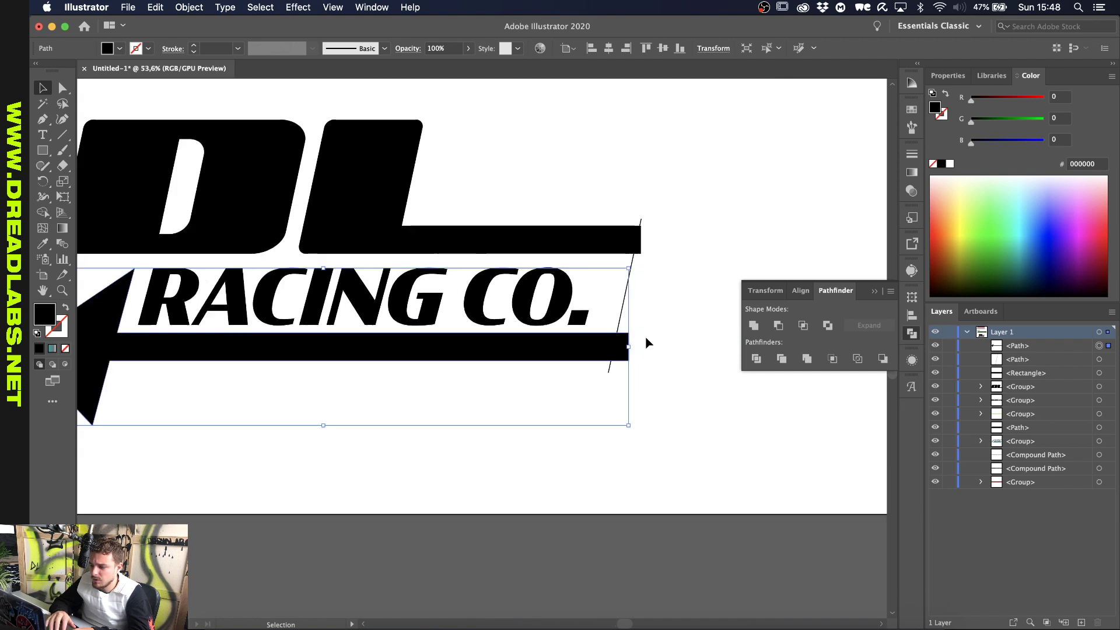
{"action": "scroll", "coordinate": [653, 303], "scroll_direction": "up", "scroll_amount": 2}
{"action": "left_click", "coordinate": [653, 303]}
{"action": "scroll", "coordinate": [654, 303], "scroll_direction": "down", "scroll_amount": 3}
{"action": "scroll", "coordinate": [653, 303], "scroll_direction": "up", "scroll_amount": 4}
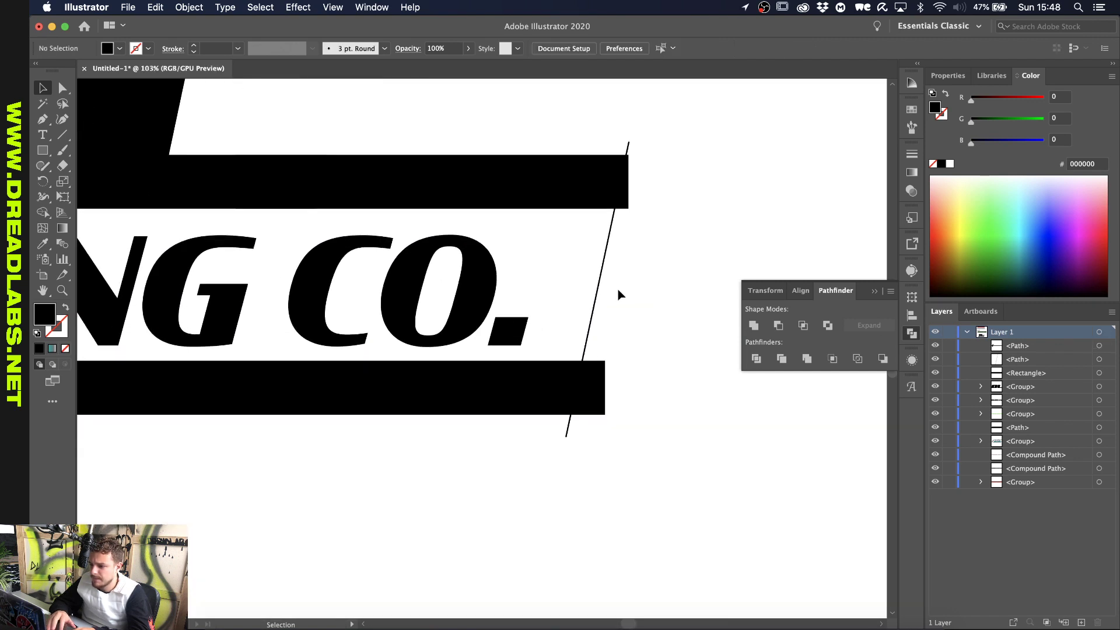
{"action": "left_click", "coordinate": [595, 290]}
{"action": "mouse_move", "coordinate": [600, 285]}
{"action": "left_mouse_down"}
{"action": "mouse_move", "coordinate": [505, 288]}
{"action": "mouse_move", "coordinate": [587, 284]}
{"action": "left_mouse_up"}
{"action": "left_click", "coordinate": [669, 278]}
{"action": "key", "text": "super+0"}
{"action": "scroll", "coordinate": [668, 199], "scroll_direction": "up", "scroll_amount": 3}
{"action": "left_click", "coordinate": [663, 201]}
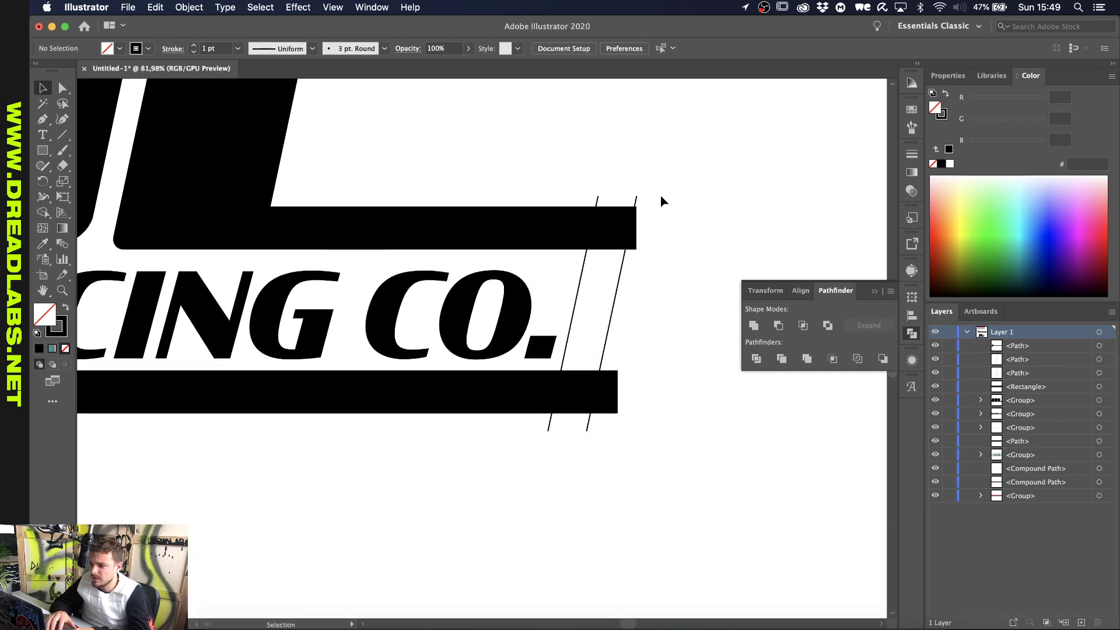
Join the two slanted lines' upper and lower endpoints into a closed parallelogram and swap its stroke for a black fill
{"action": "key", "text": "a"}
{"action": "left_click_drag", "start_coordinate": [659, 184], "coordinate": [586, 201]}
{"action": "key", "text": "super+j"}
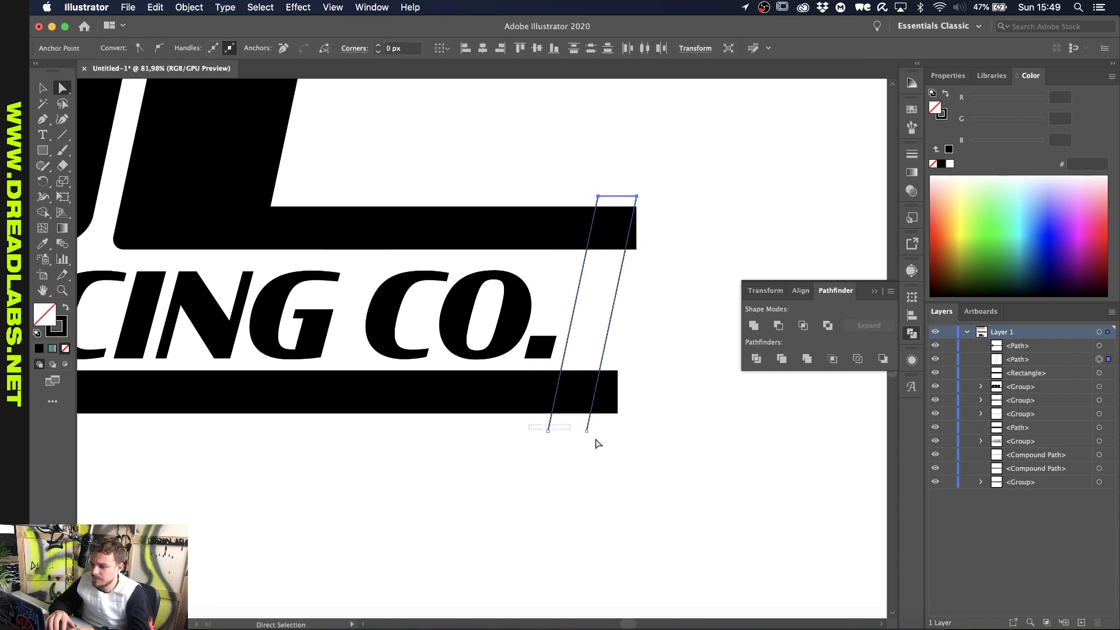
{"action": "left_click_drag", "start_coordinate": [598, 443], "coordinate": [627, 460]}
{"action": "key", "text": "super+j"}
{"action": "key", "text": "shift+x"}
{"action": "key", "text": "v"}
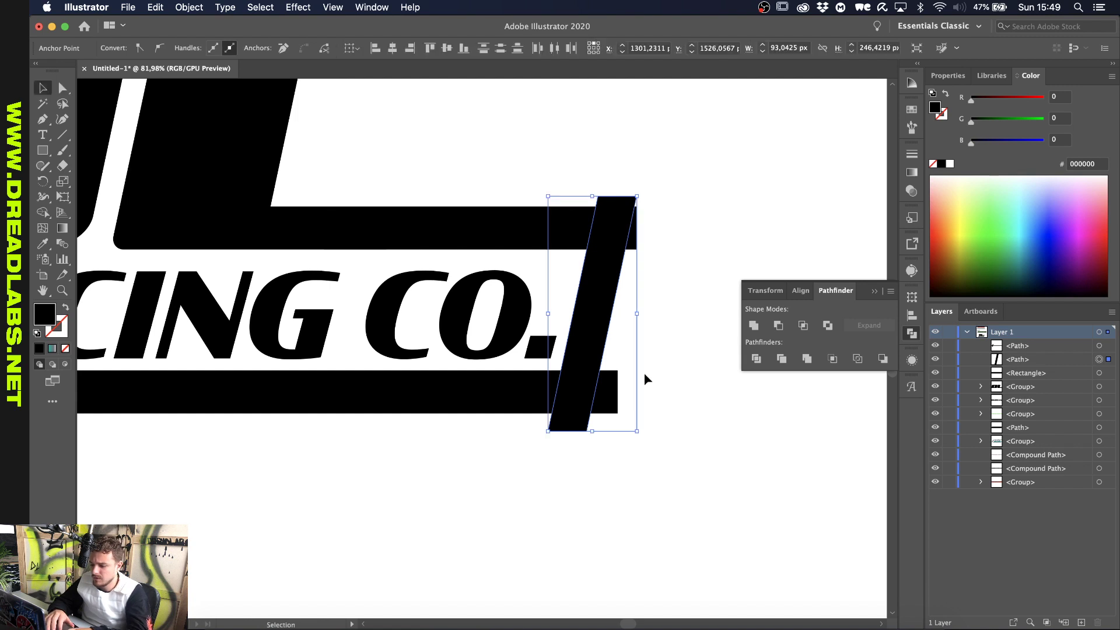
Remove the pieces protruding at the slanted connector's corners from the connector and both bars with the Shape Builder tool
{"action": "left_click_drag", "start_coordinate": [655, 249], "coordinate": [592, 425]}
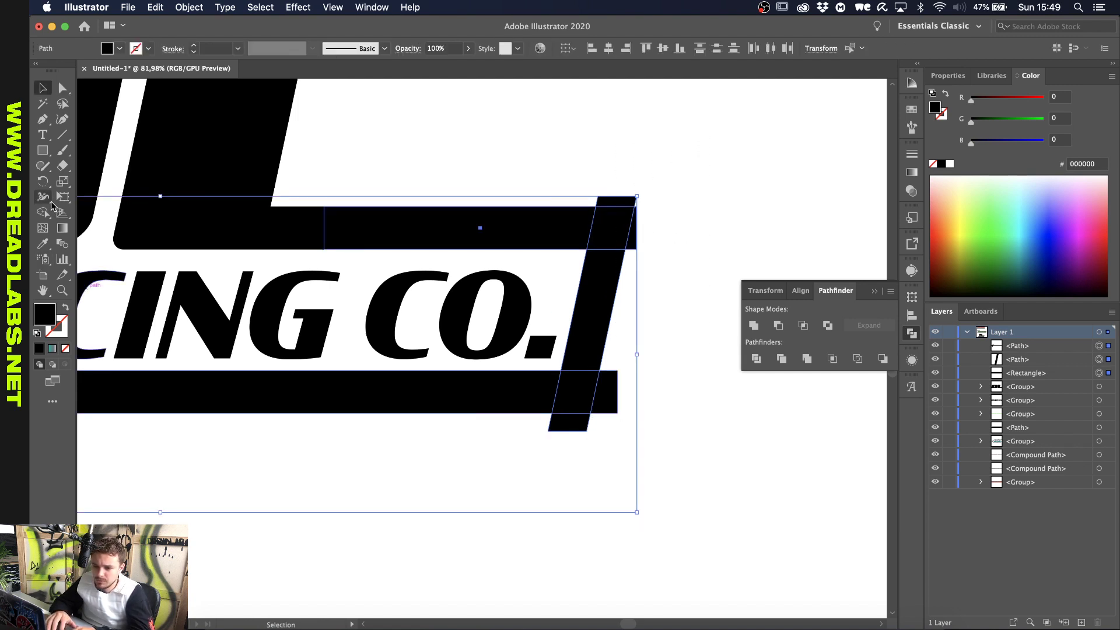
{"action": "left_click", "coordinate": [43, 212]}
{"action": "left_click", "coordinate": [575, 433], "text": "alt"}
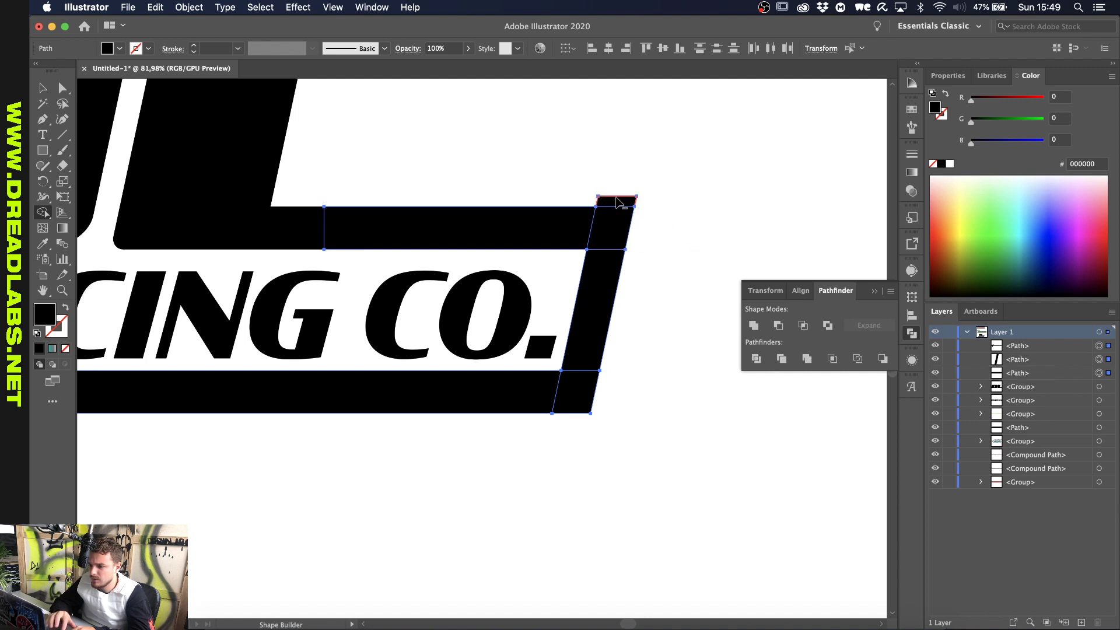
{"action": "key", "text": "v"}
{"action": "left_click", "coordinate": [682, 265]}
Select the whole DL RACING CO. logo with its arrow and unite all parts
{"action": "scroll", "coordinate": [682, 265], "scroll_direction": "down", "scroll_amount": 6}
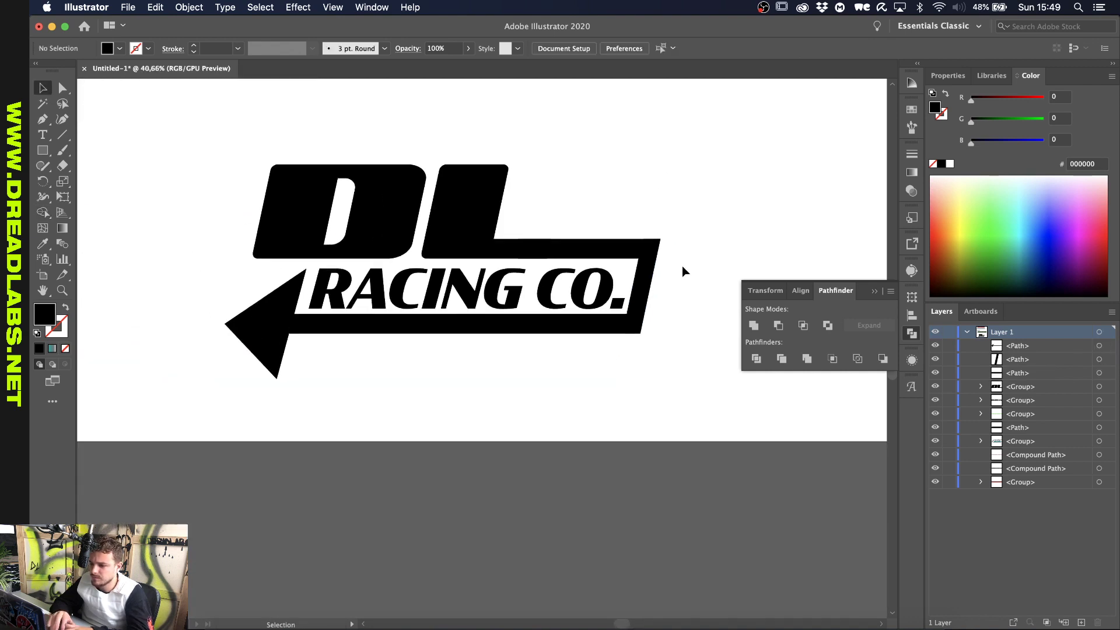
{"action": "scroll", "coordinate": [584, 291], "scroll_direction": "up", "scroll_amount": 2}
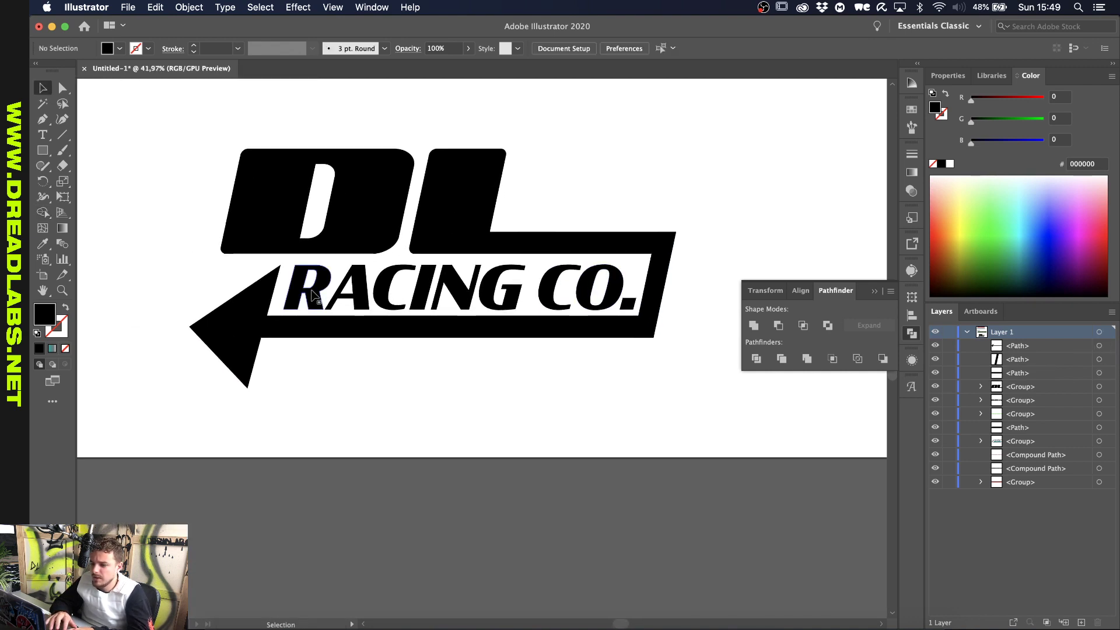
{"action": "scroll", "coordinate": [280, 195], "scroll_direction": "down", "scroll_amount": 3}
{"action": "scroll", "coordinate": [270, 204], "scroll_direction": "up", "scroll_amount": 1}
{"action": "left_click_drag", "start_coordinate": [223, 201], "coordinate": [571, 393]}
{"action": "scroll", "coordinate": [580, 403], "scroll_direction": "up", "scroll_amount": 1}
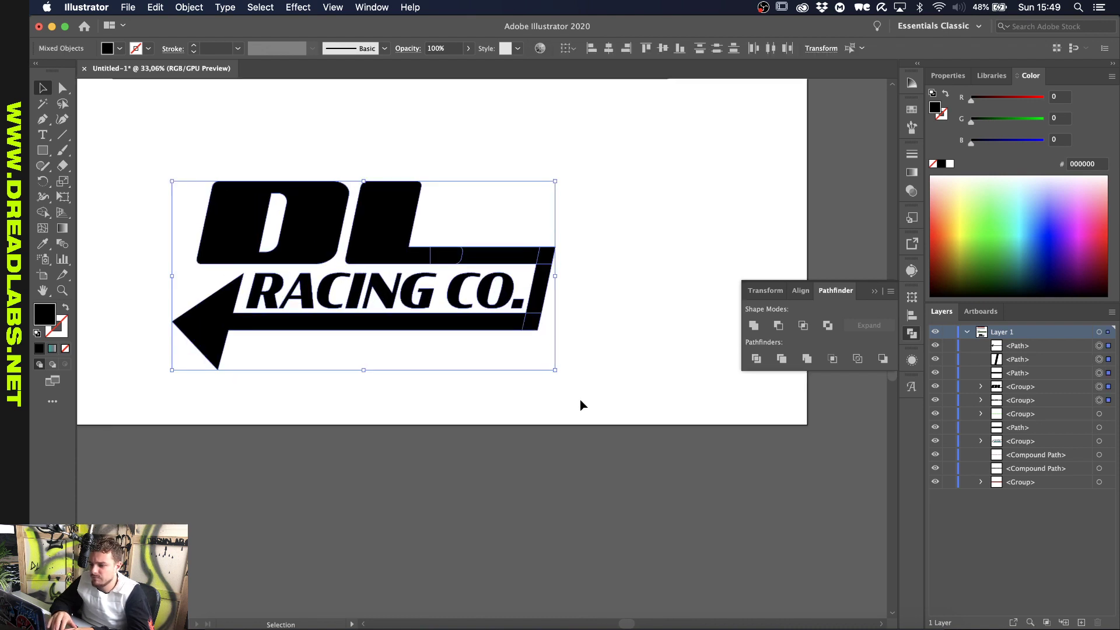
{"action": "scroll", "coordinate": [580, 400], "scroll_direction": "up", "scroll_amount": 2}
{"action": "left_click", "coordinate": [754, 327]}
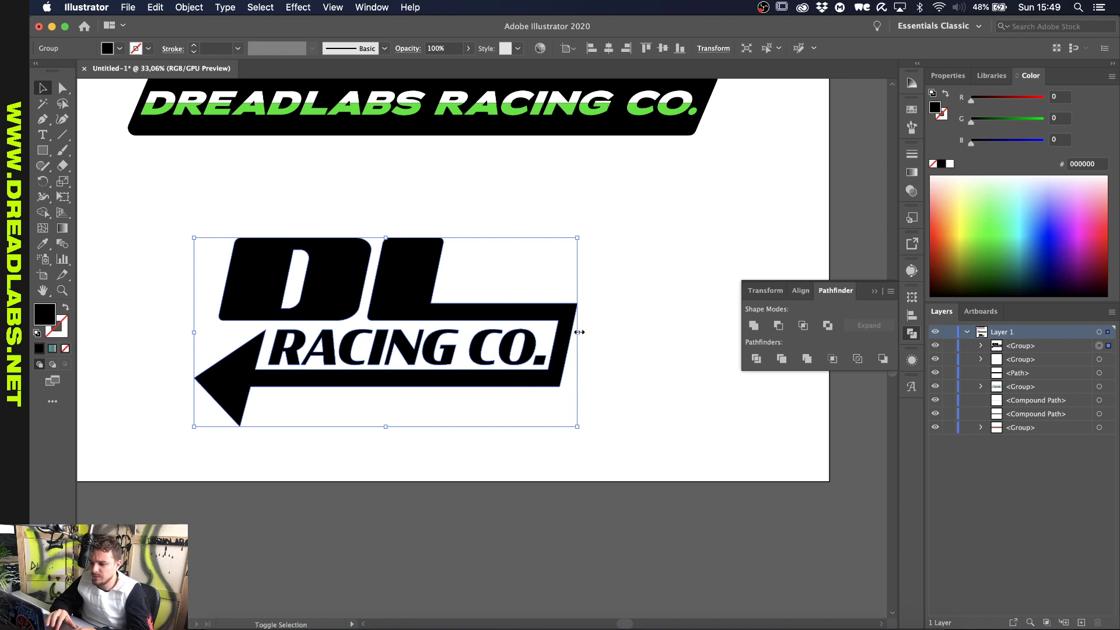
Draw an ellipse about 793 × 472 px around the logo with no fill and a 30 pt black stroke
{"action": "scroll", "coordinate": [493, 330], "scroll_direction": "down", "scroll_amount": 2}
{"action": "scroll", "coordinate": [493, 330], "scroll_direction": "up", "scroll_amount": 2}
{"action": "scroll", "coordinate": [493, 329], "scroll_direction": "down", "scroll_amount": 2}
{"action": "scroll", "coordinate": [491, 331], "scroll_direction": "up", "scroll_amount": 2}
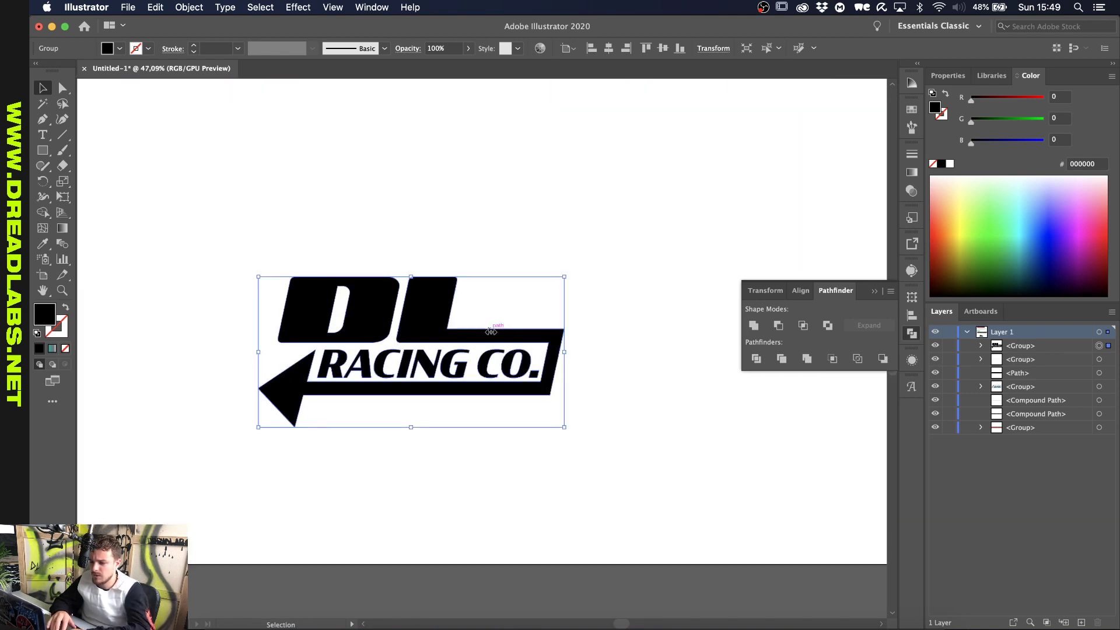
{"action": "left_click", "coordinate": [552, 296]}
{"action": "key", "text": "l"}
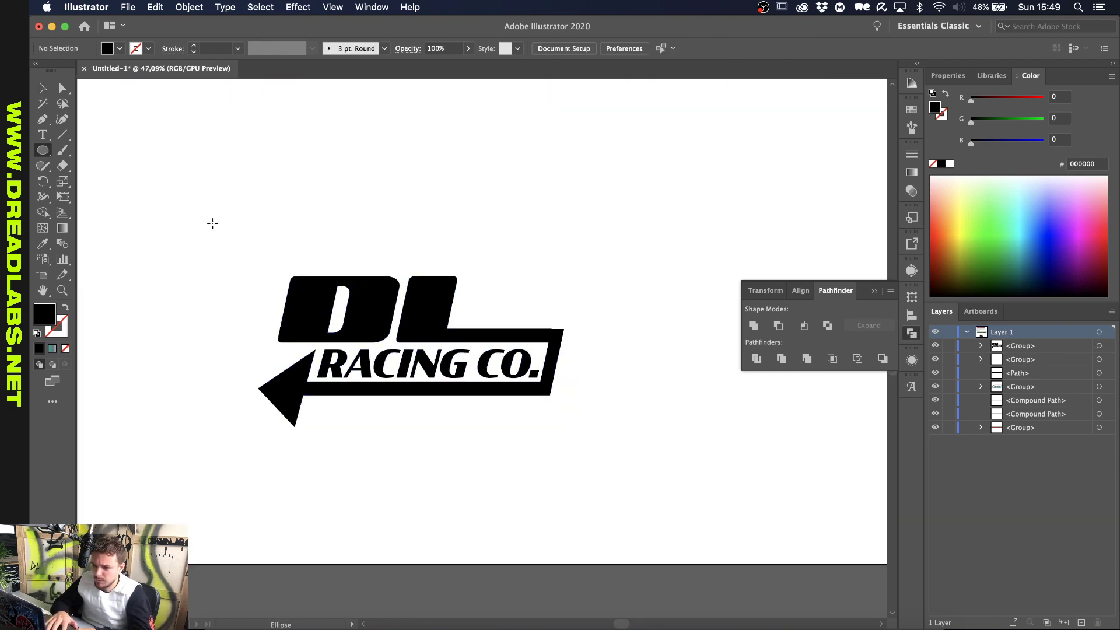
{"action": "mouse_move", "coordinate": [194, 216]}
{"action": "left_mouse_down"}
{"action": "mouse_move", "coordinate": [475, 445]}
{"action": "mouse_move", "coordinate": [629, 475]}
{"action": "left_mouse_up"}
{"action": "key", "text": "shift+x"}
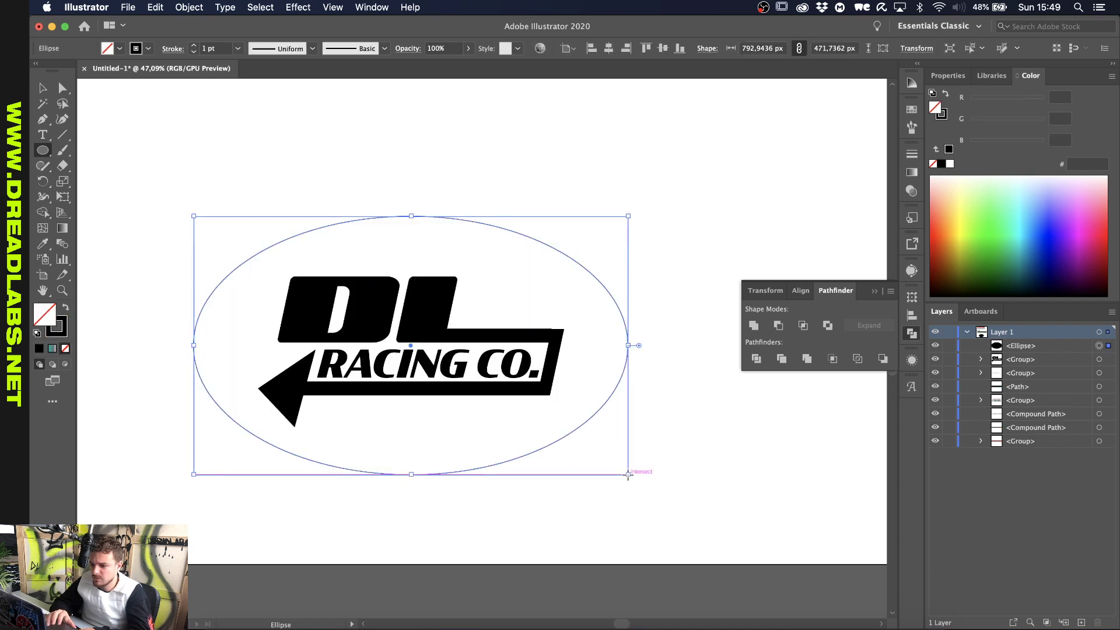
{"action": "key", "text": "v"}
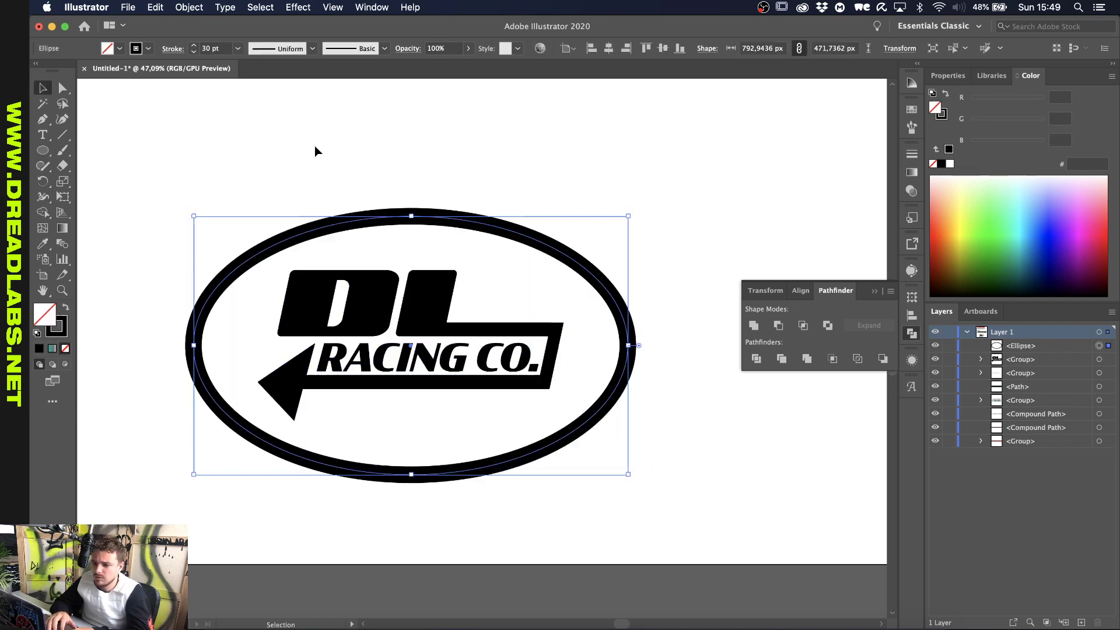
{"action": "left_click", "coordinate": [315, 147]}
Offset the ellipse's path inward with miter joins to add a smaller concentric ring inside it
{"action": "left_click", "coordinate": [416, 217]}
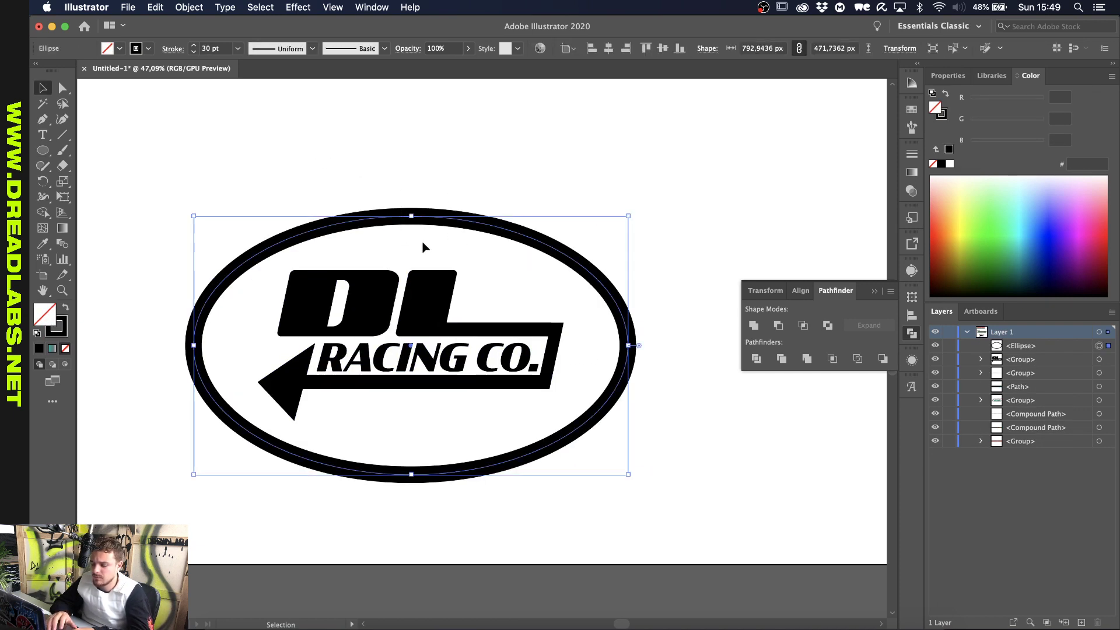
{"action": "key", "text": "super+alt+o"}
{"action": "key", "text": "shift+Down"}
{"action": "key", "text": "shift+Down"}
{"action": "key", "text": "shift+Down"}
{"action": "key", "text": "shift+Down"}
{"action": "key", "text": "shift+Down"}
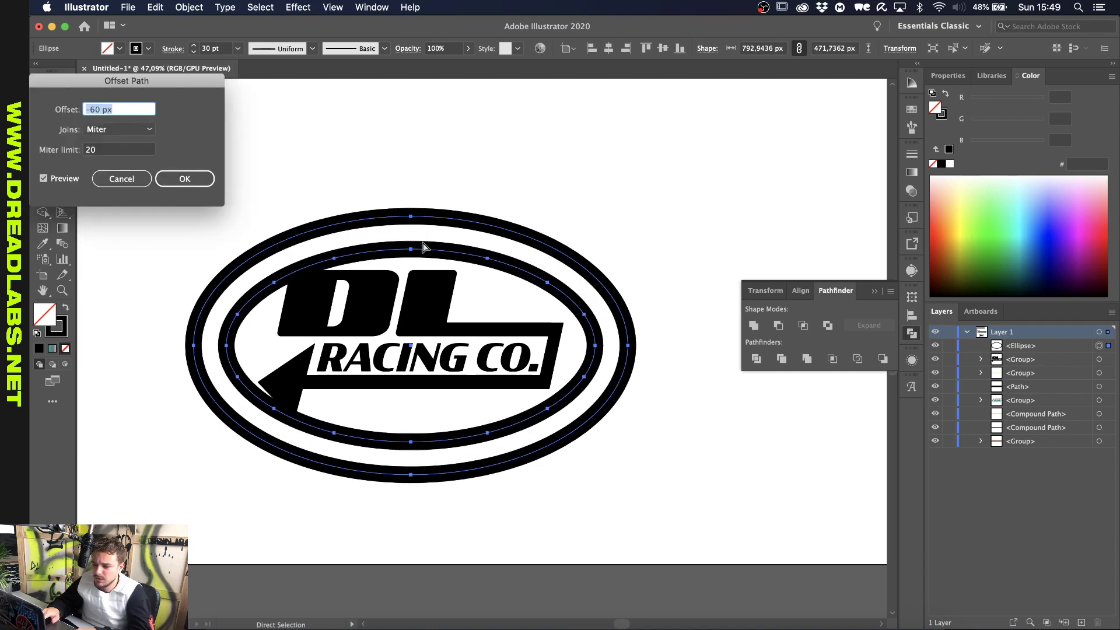
{"action": "key", "text": "Return"}
{"action": "key", "text": "v"}
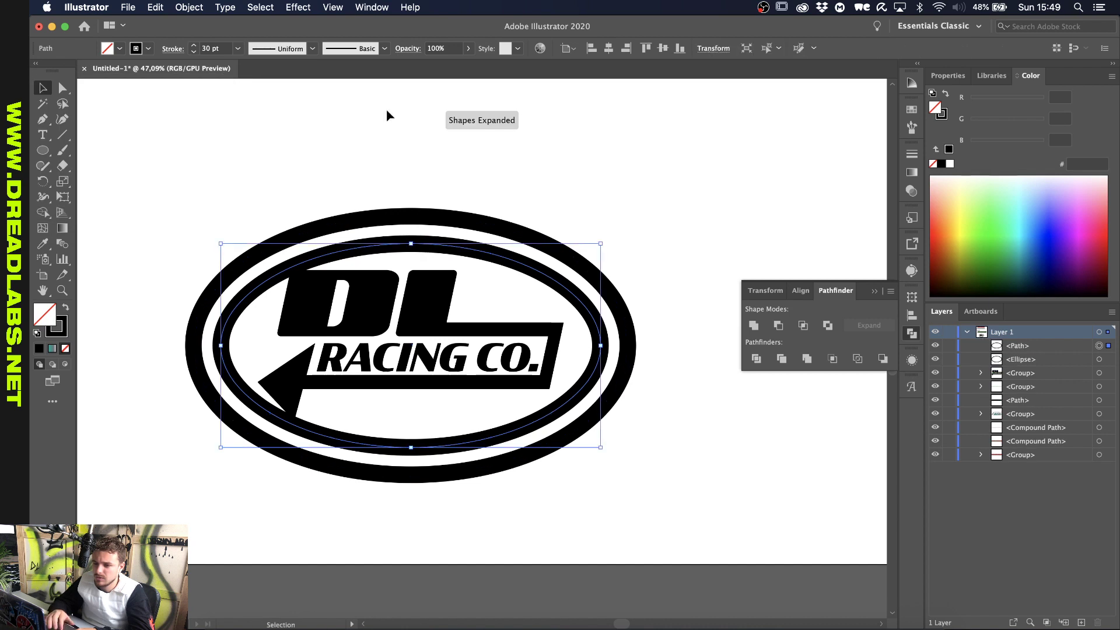
Reduce the inner ellipse's stroke to 10 pt
{"action": "left_click", "coordinate": [177, 50]}
{"action": "left_click", "coordinate": [177, 50]}
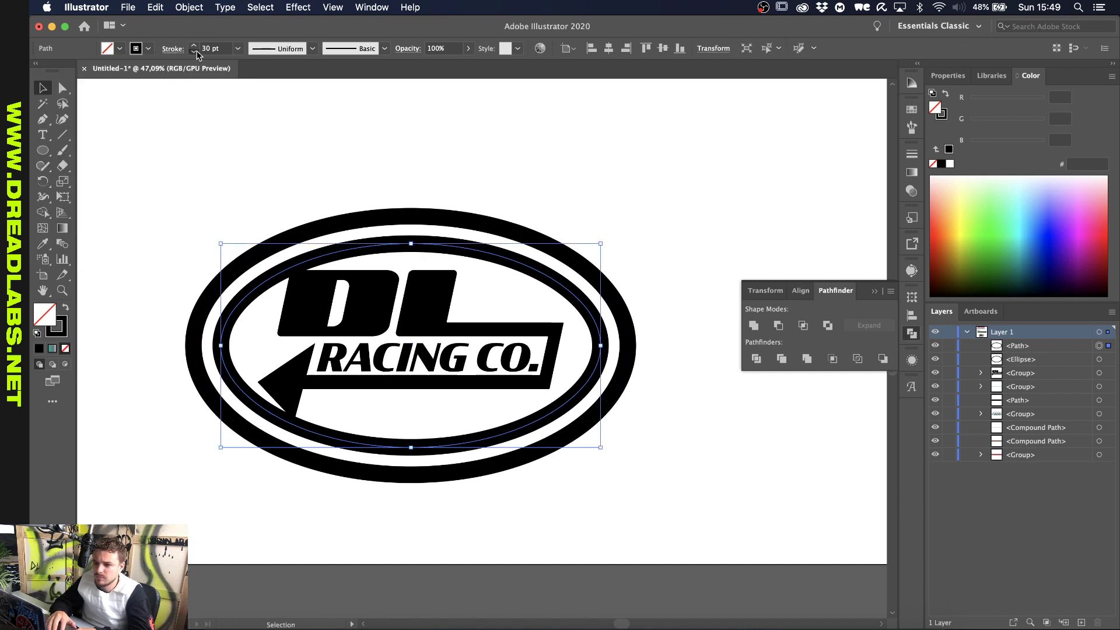
{"action": "left_click", "coordinate": [196, 52], "text": "shift"}
{"action": "left_click", "coordinate": [196, 52], "text": "shift"}
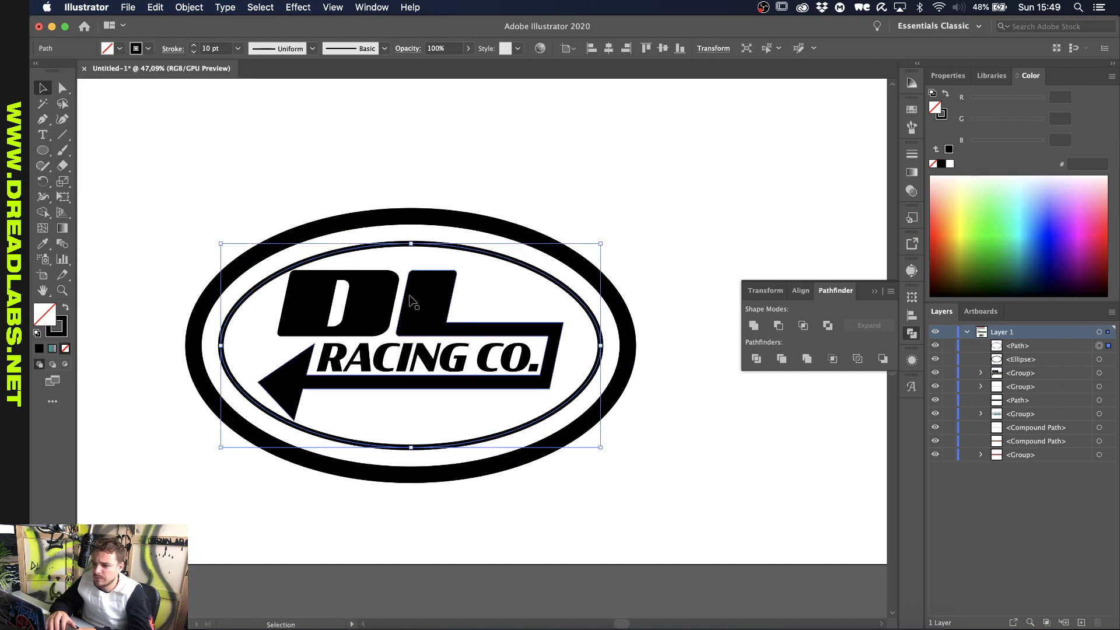
Scale the DL RACING CO. logo down proportionally from its center so it fits inside the inner ellipse with more margin
{"action": "left_click", "coordinate": [536, 331]}
{"action": "left_click_drag", "start_coordinate": [565, 341], "coordinate": [550, 348]}
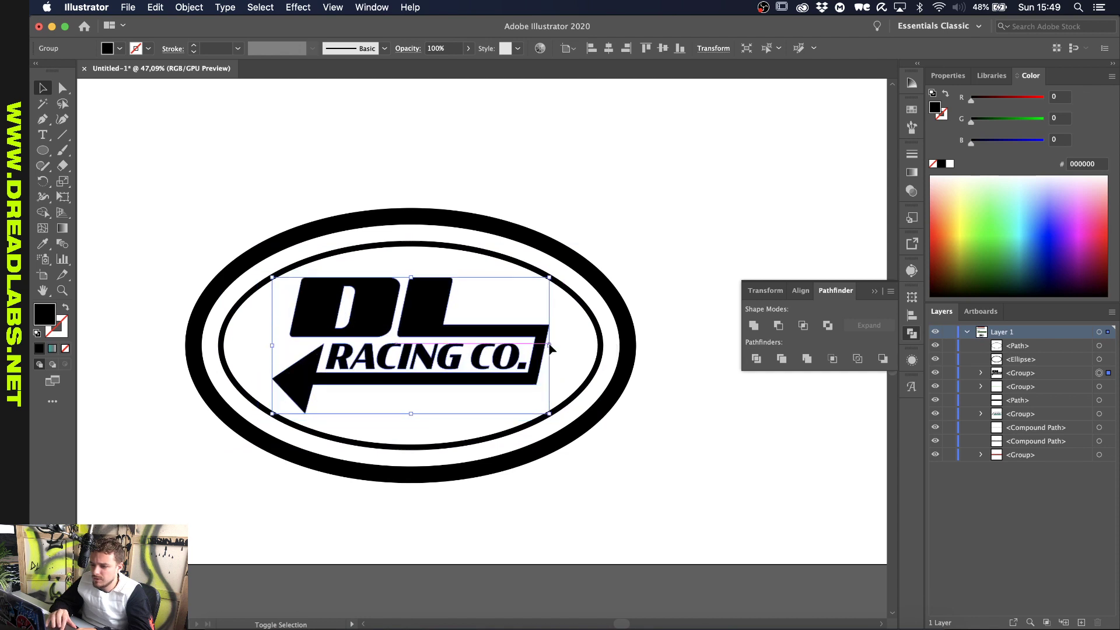
{"action": "left_click", "coordinate": [617, 234]}
{"action": "scroll", "coordinate": [617, 234], "scroll_direction": "down", "scroll_amount": 2}
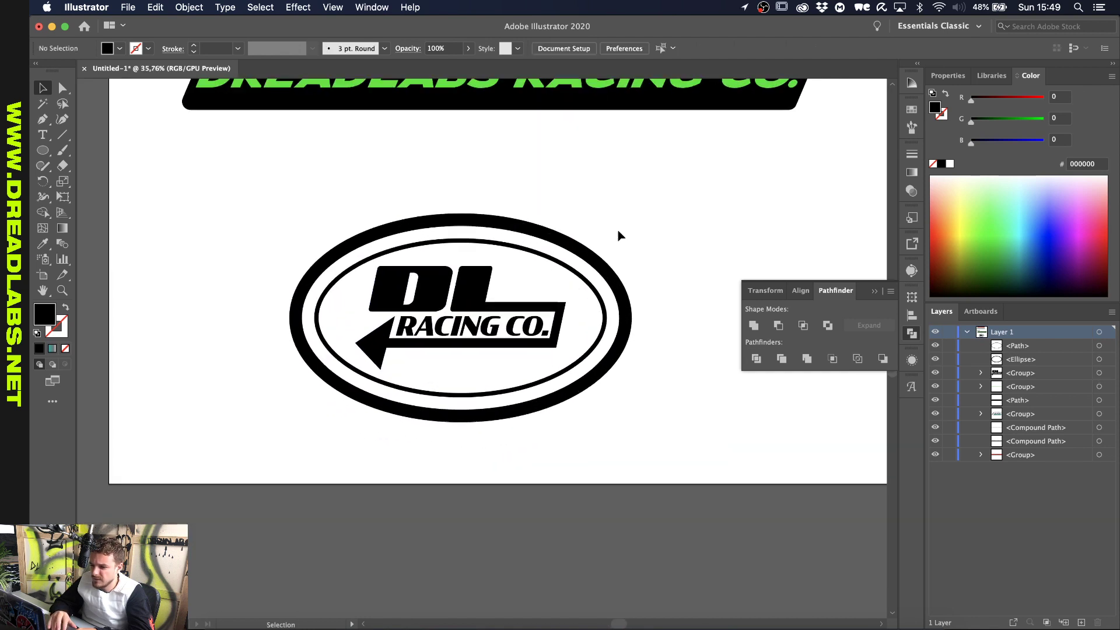
Fill the outer ellipse of the badge with dark blue 000ab0
{"action": "left_click", "coordinate": [578, 252]}
{"action": "scroll", "coordinate": [578, 253], "scroll_direction": "up", "scroll_amount": 1}
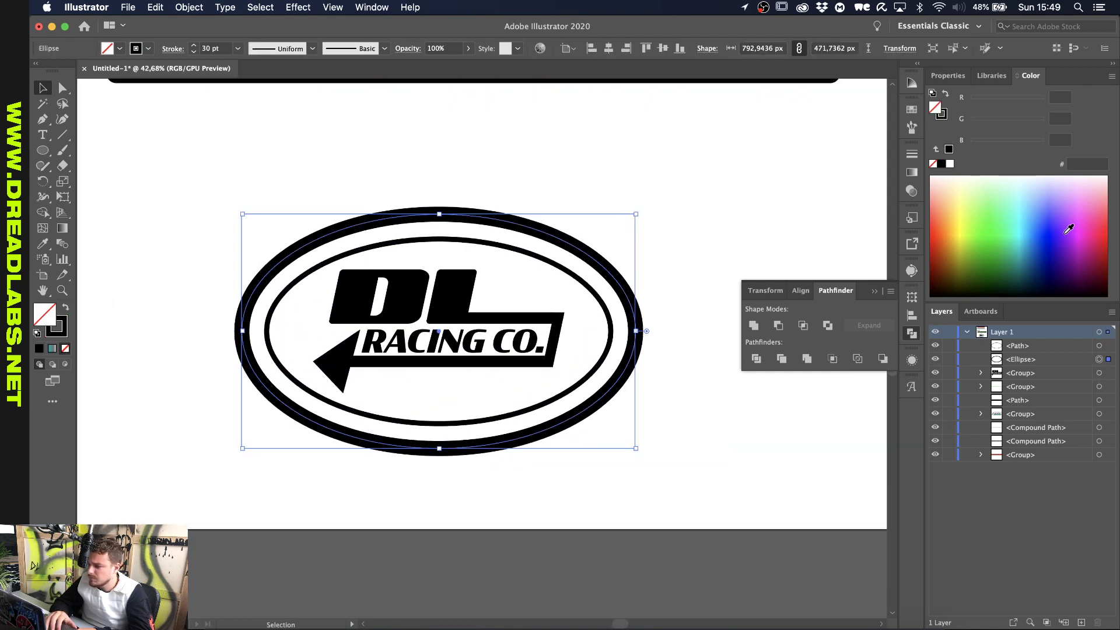
{"action": "scroll", "coordinate": [632, 264], "scroll_direction": "down", "scroll_amount": 5}
{"action": "scroll", "coordinate": [630, 264], "scroll_direction": "up", "scroll_amount": 4}
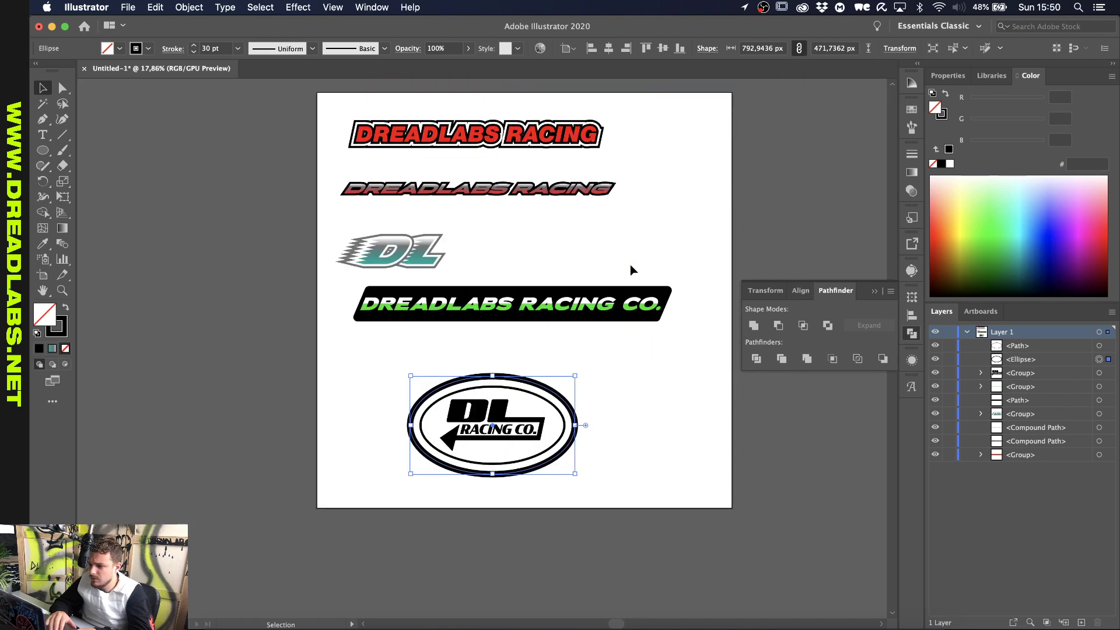
{"action": "scroll", "coordinate": [630, 265], "scroll_direction": "down", "scroll_amount": 1}
{"action": "scroll", "coordinate": [630, 265], "scroll_direction": "up", "scroll_amount": 1}
{"action": "left_click", "coordinate": [1050, 248]}
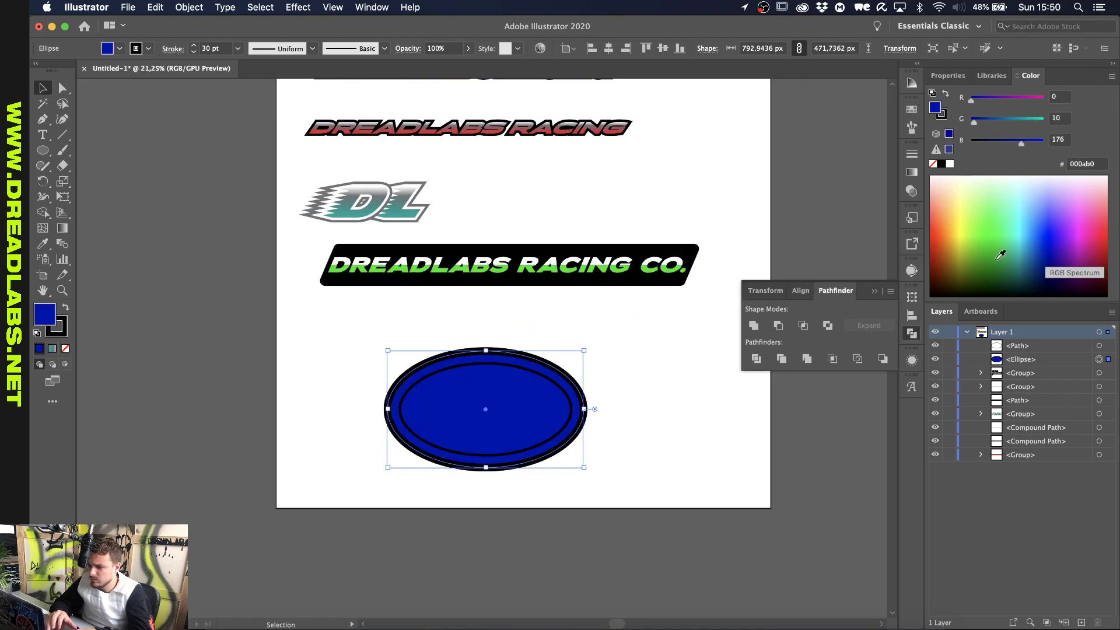
Rearrange the blue ellipse in the stacking order so it sits directly beneath the DL RACING CO. logo
{"action": "scroll", "coordinate": [575, 425], "scroll_direction": "up", "scroll_amount": 3}
{"action": "key", "text": "super+shift+bracketleft"}
{"action": "key", "text": "super+bracketright"}
{"action": "key", "text": "super+bracketright"}
{"action": "key", "text": "super+bracketright"}
{"action": "key", "text": "super+bracketright"}
{"action": "key", "text": "super+bracketright"}
{"action": "key", "text": "super+bracketright"}
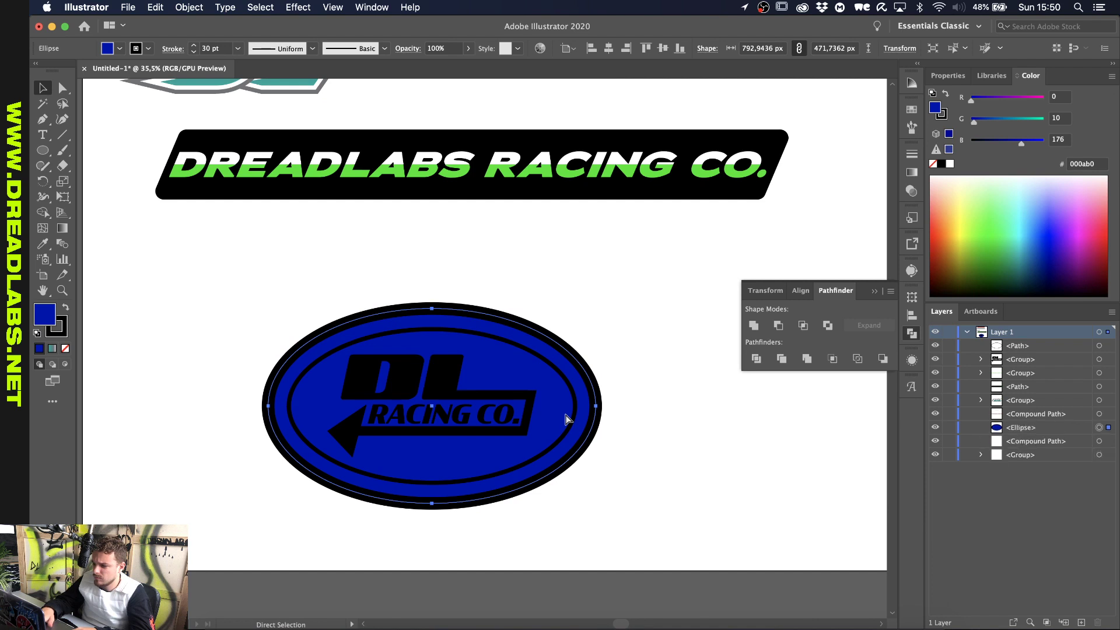
{"action": "key", "text": "v"}
Recolor the DL RACING CO. logo group inside the badge to white ffffff
{"action": "scroll", "coordinate": [441, 435], "scroll_direction": "up", "scroll_amount": 3}
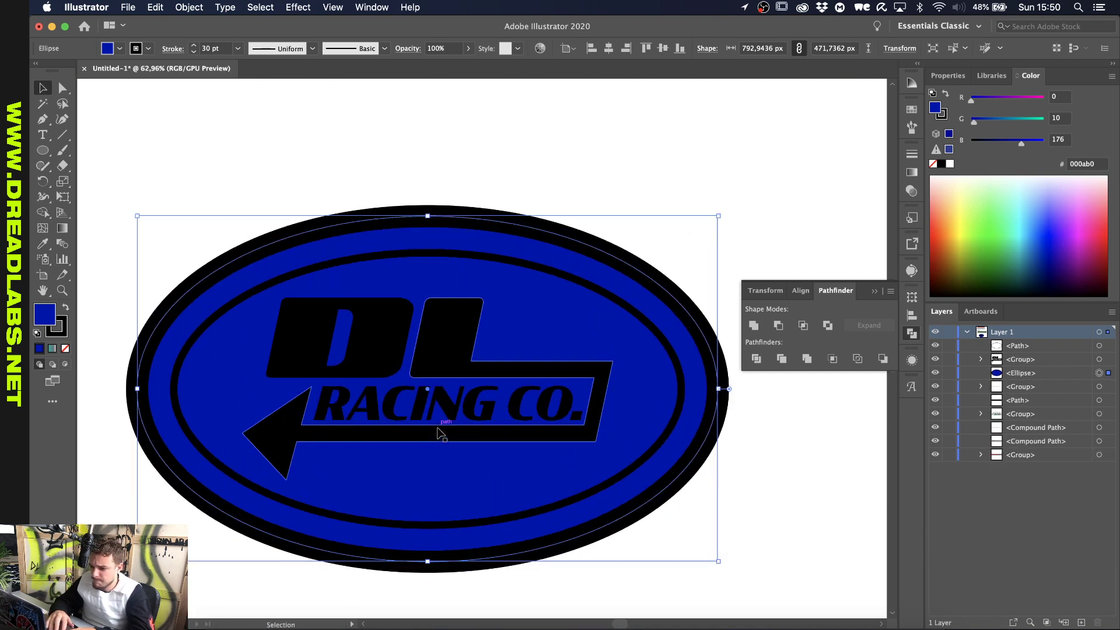
{"action": "left_click", "coordinate": [419, 360]}
{"action": "left_click_drag", "start_coordinate": [1023, 228], "coordinate": [671, 115]}
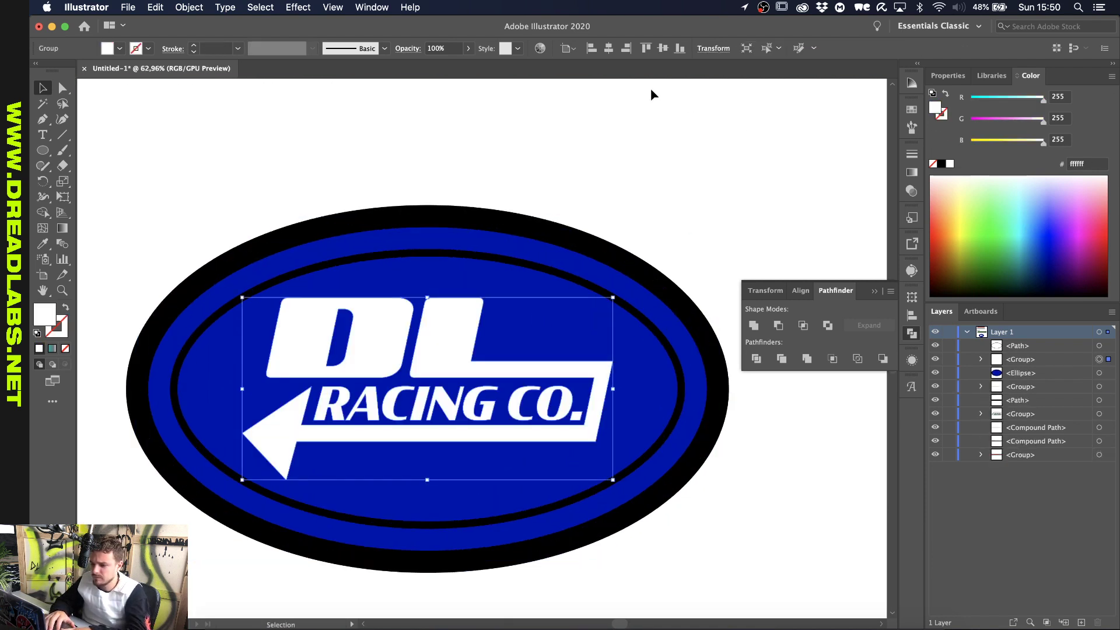
Give the inner ellipse ring a white stroke and no fill
{"action": "left_click", "coordinate": [541, 267]}
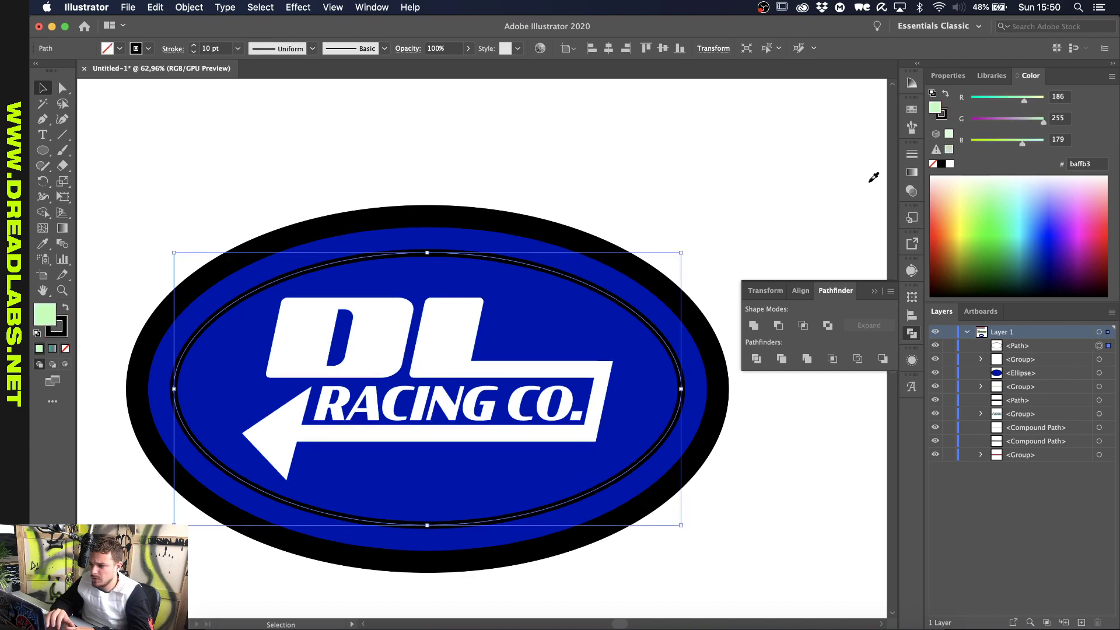
{"action": "key", "text": "d"}
{"action": "key", "text": "shift+x"}
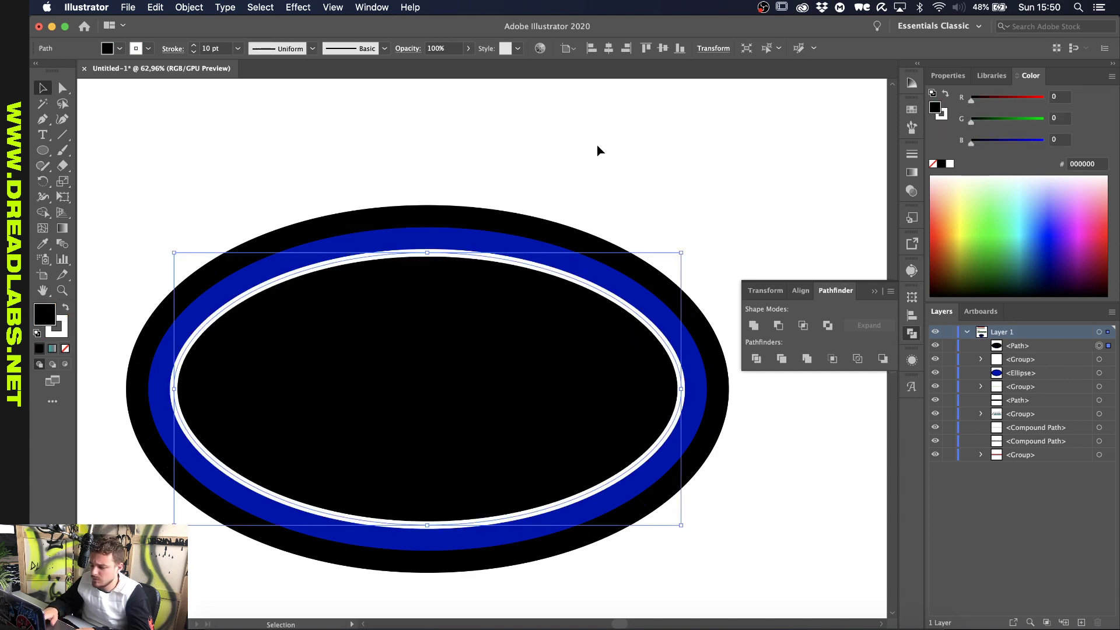
{"action": "key", "text": "slash"}
{"action": "left_click", "coordinate": [654, 155]}
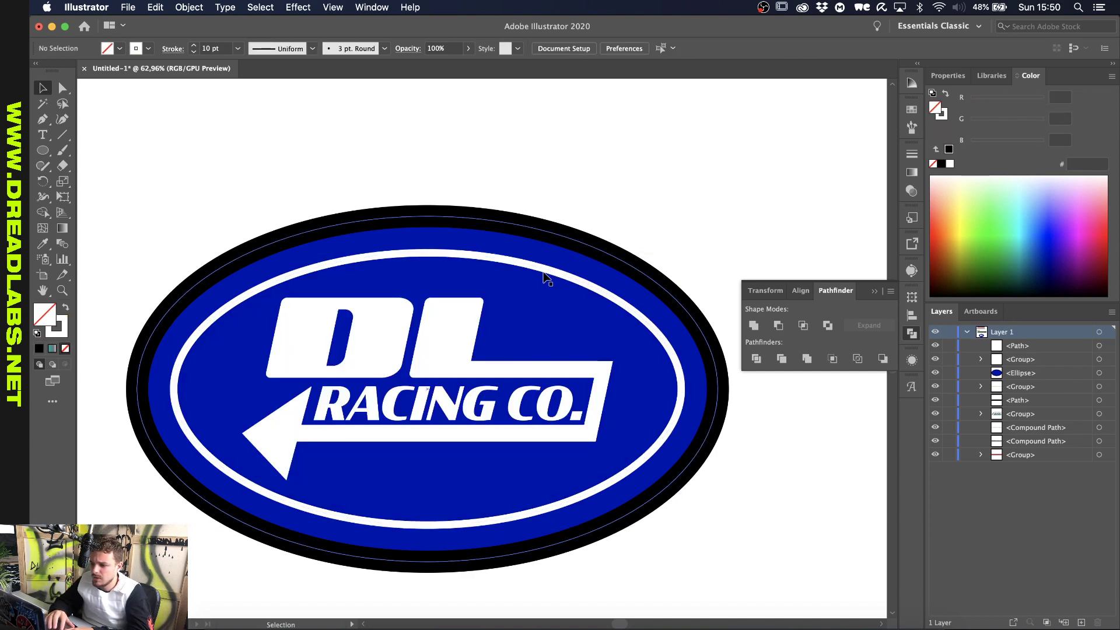
Convert the white inner ring's stroke to an outlined shape
{"action": "left_click", "coordinate": [545, 271]}
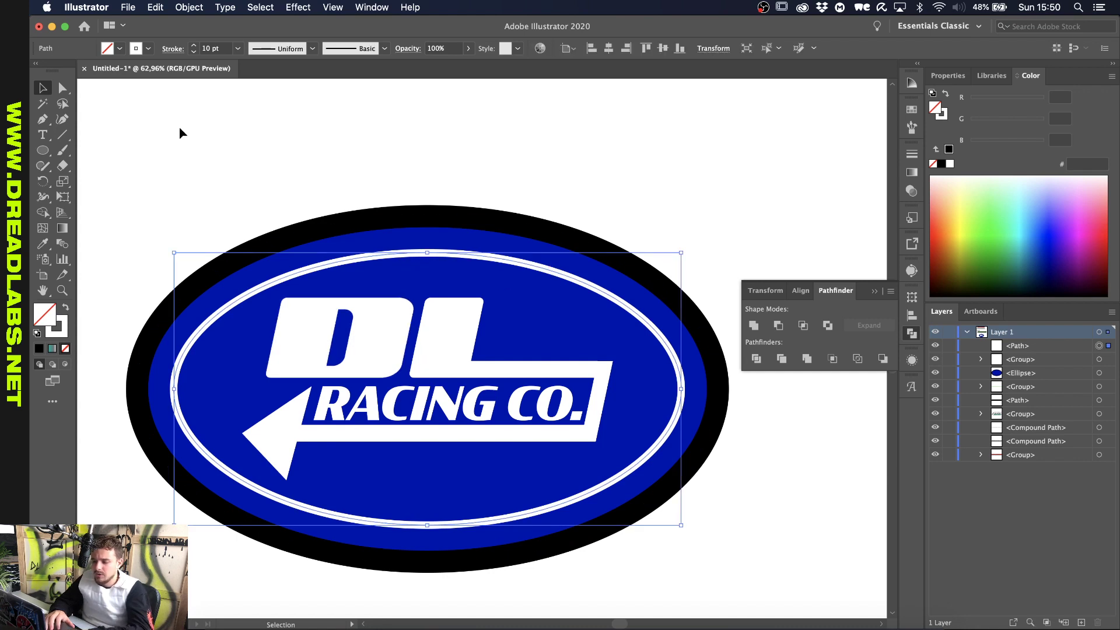
{"action": "left_click", "coordinate": [188, 7]}
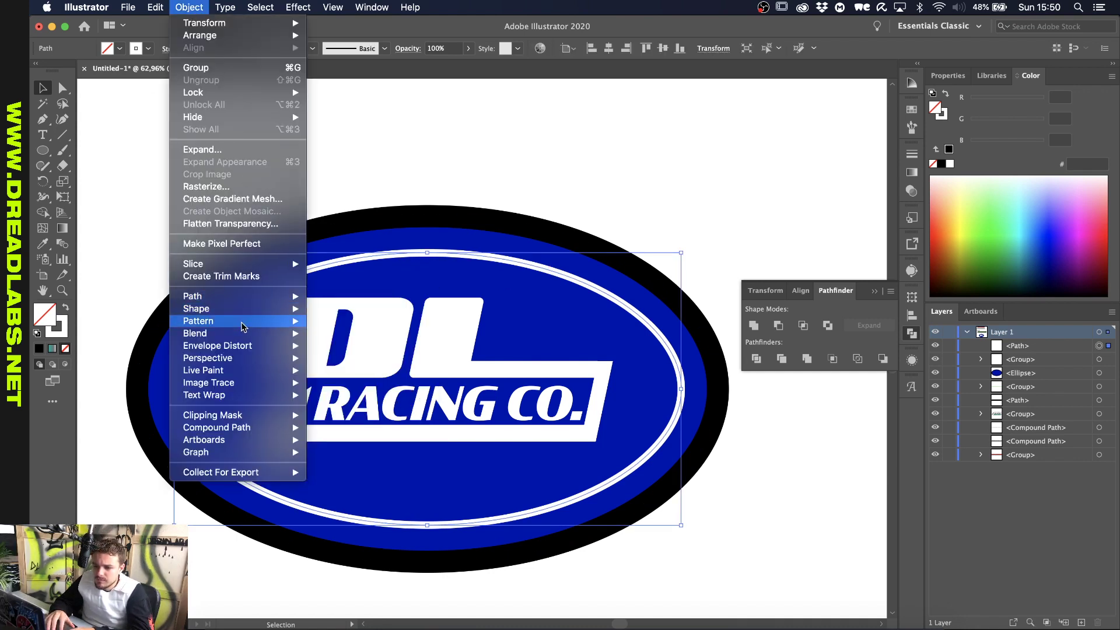
{"action": "mouse_move", "coordinate": [261, 302]}
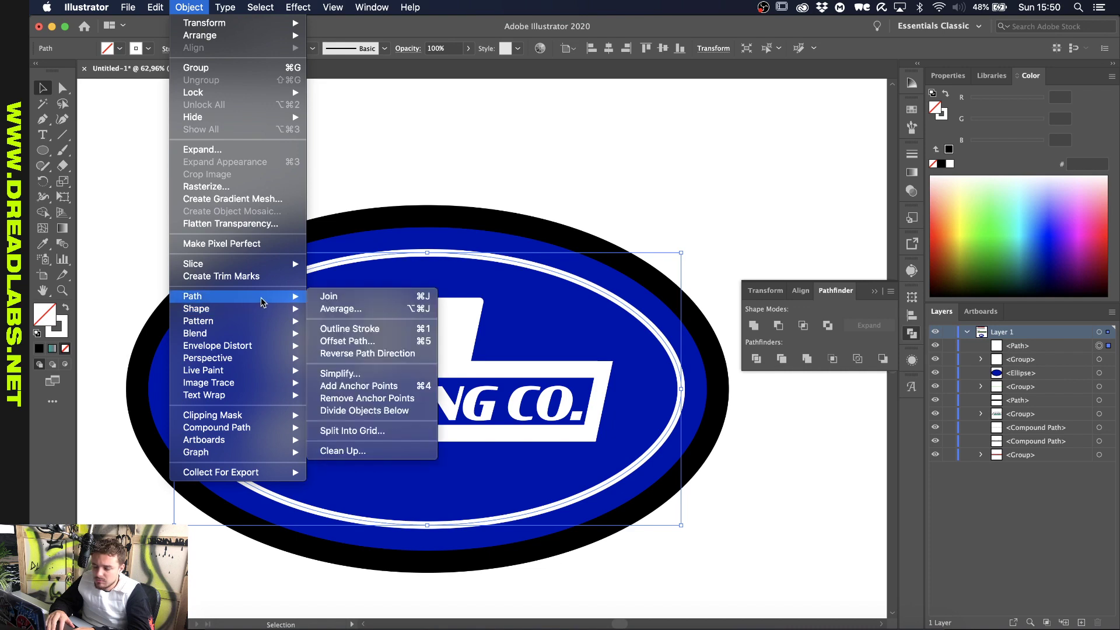
{"action": "left_click", "coordinate": [360, 335]}
Outline the black stroke of the blue outer ellipse
{"action": "left_click", "coordinate": [365, 260]}
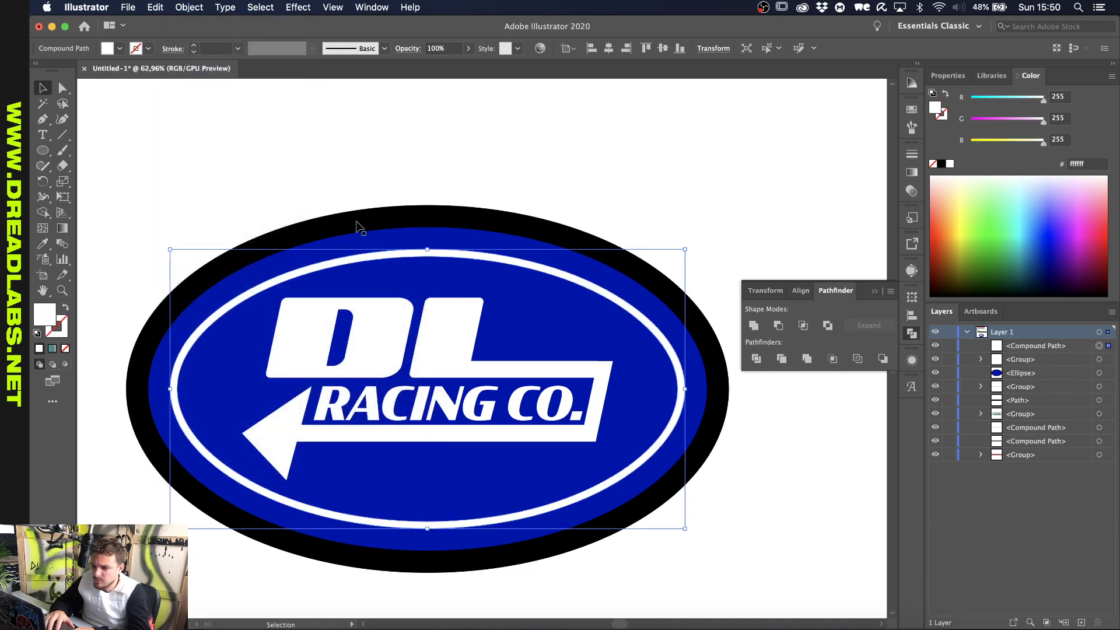
{"action": "left_click", "coordinate": [182, 6]}
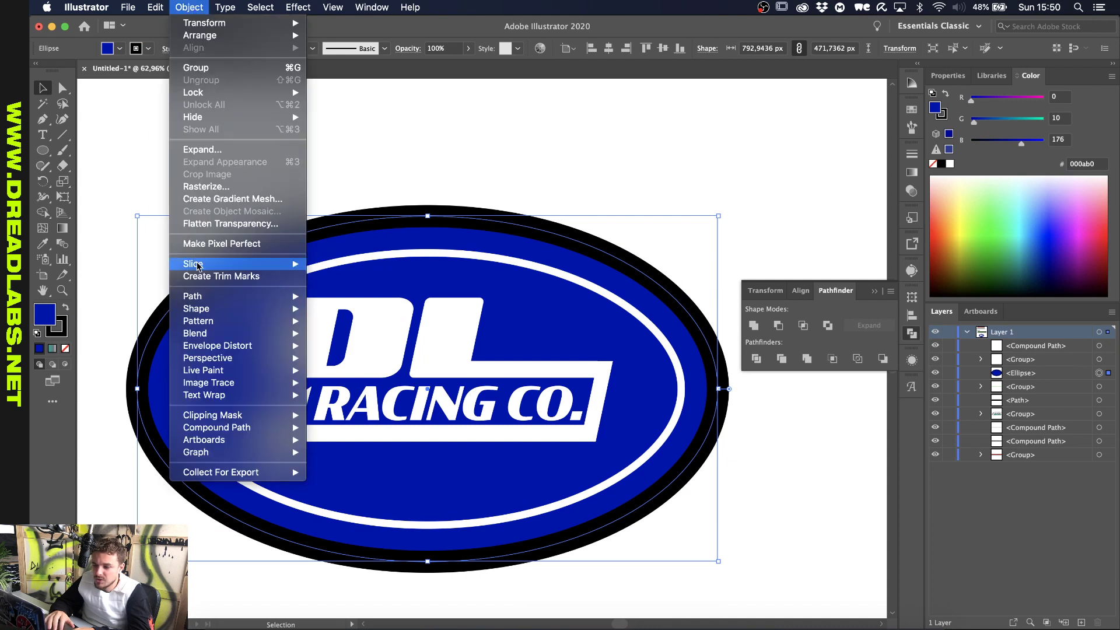
{"action": "mouse_move", "coordinate": [202, 297]}
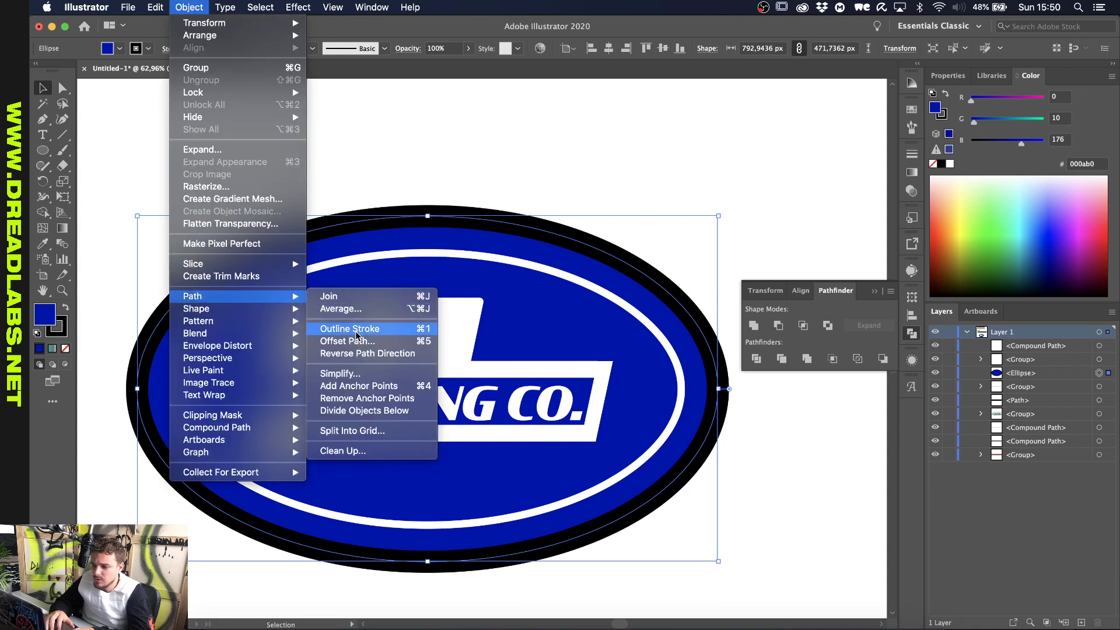
{"action": "left_click", "coordinate": [411, 332]}
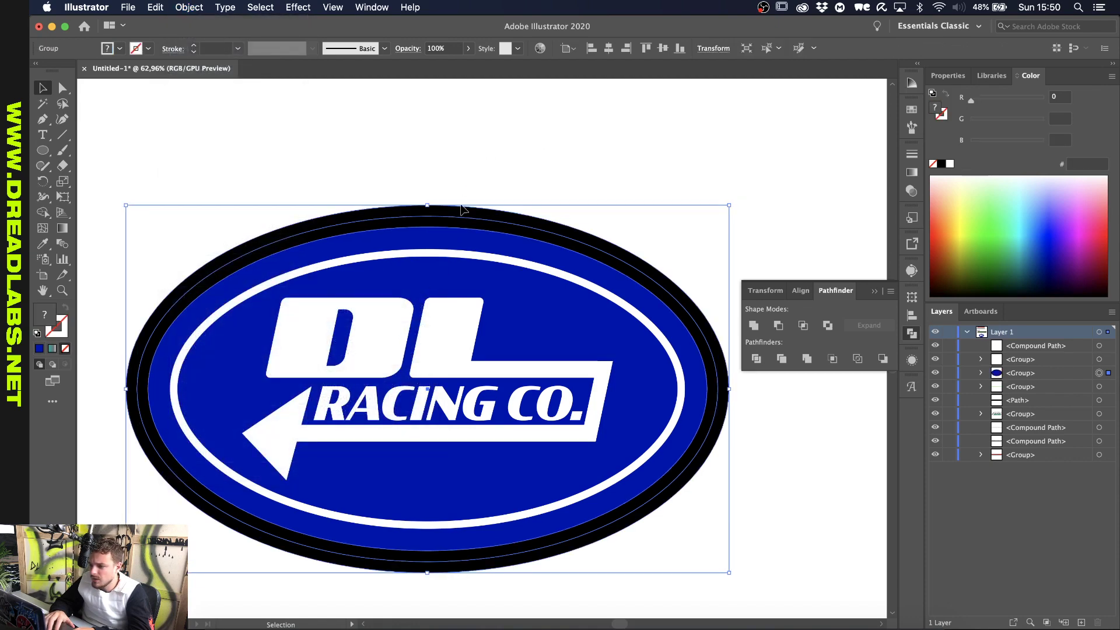
Expand the outlined ellipse group in the layer list and select its black ring and blue ellipse individually to check them
{"action": "left_click", "coordinate": [981, 373]}
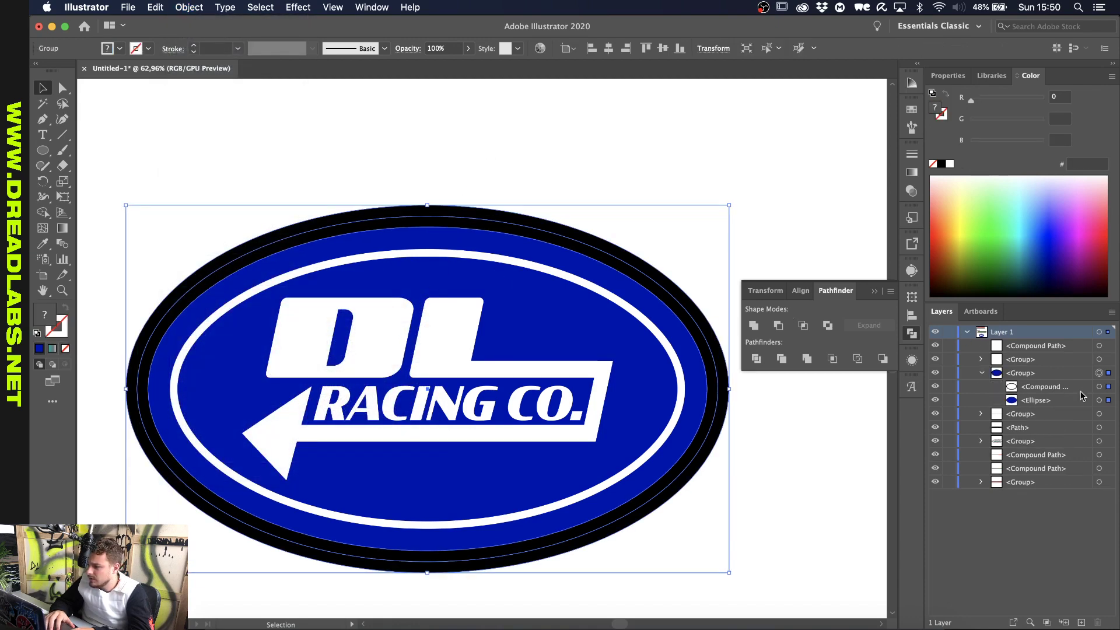
{"action": "left_click", "coordinate": [1109, 388]}
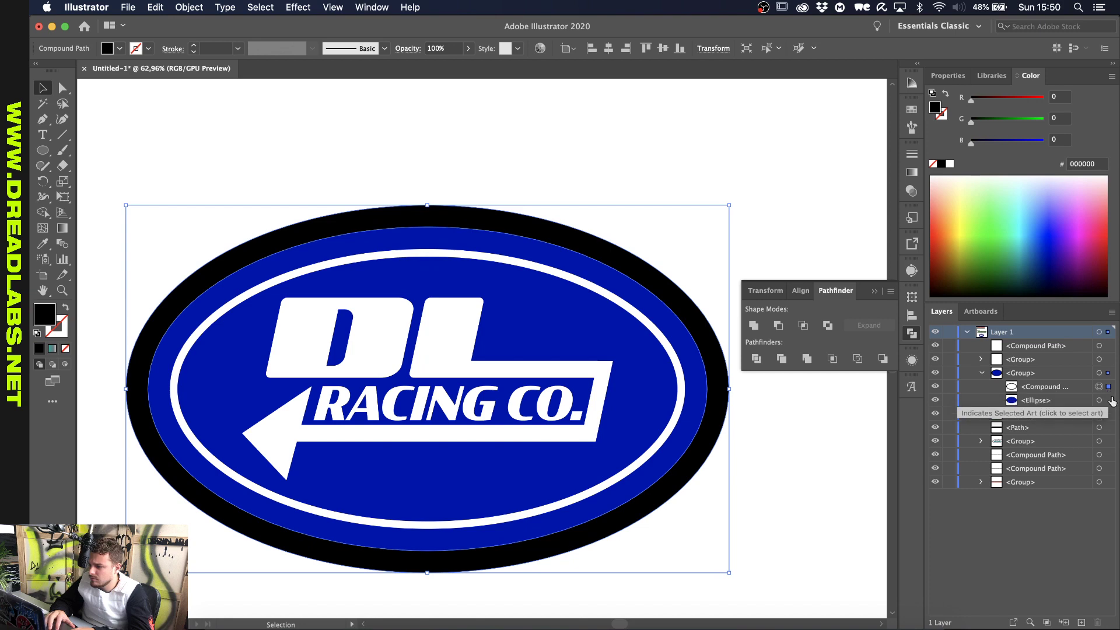
{"action": "left_click", "coordinate": [1109, 401]}
Select the whole badge and examine it up close and alongside the other logos on the artboard
{"action": "left_click", "coordinate": [653, 150]}
{"action": "scroll", "coordinate": [653, 151], "scroll_direction": "down", "scroll_amount": 3}
{"action": "left_click_drag", "start_coordinate": [653, 151], "coordinate": [415, 376]}
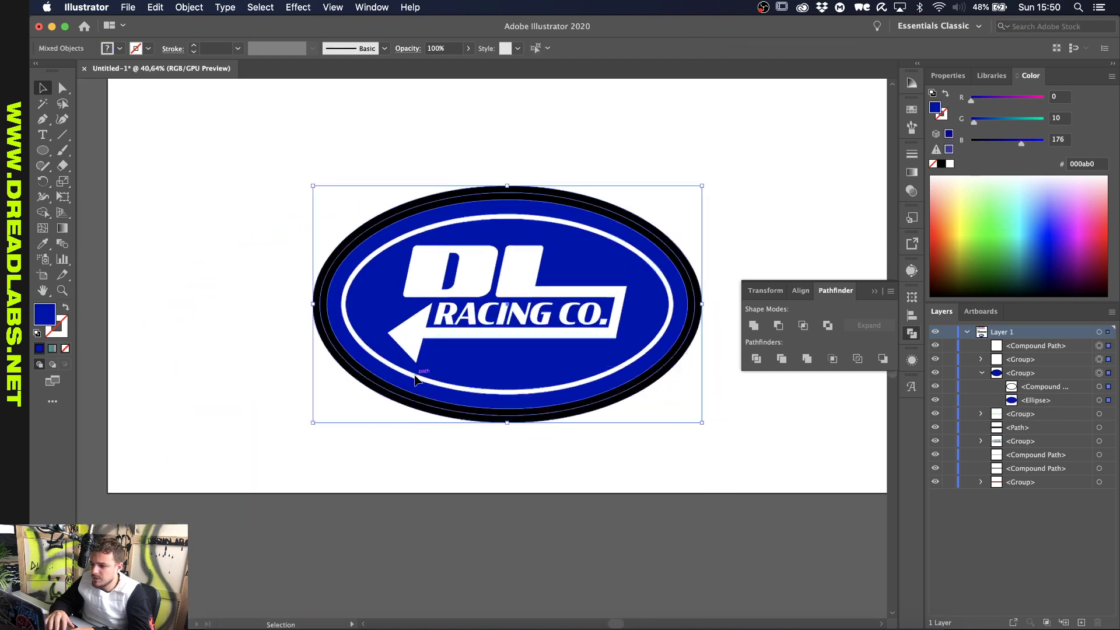
{"action": "scroll", "coordinate": [415, 377], "scroll_direction": "down", "scroll_amount": 4}
{"action": "scroll", "coordinate": [415, 377], "scroll_direction": "up", "scroll_amount": 4}
{"action": "left_click", "coordinate": [709, 409]}
{"action": "scroll", "coordinate": [709, 410], "scroll_direction": "up", "scroll_amount": 3}
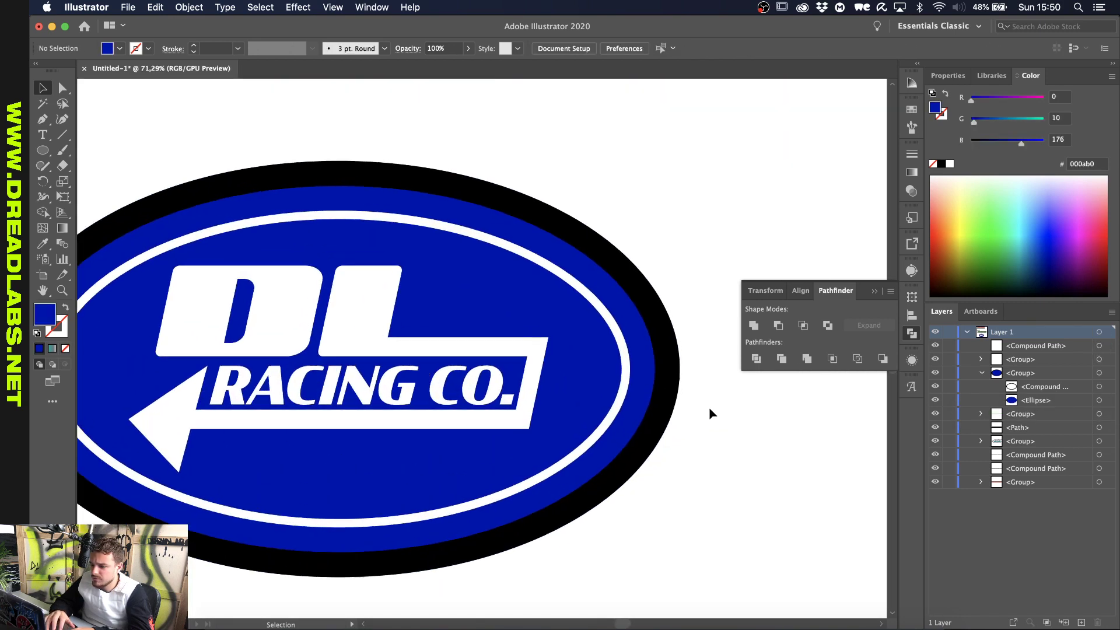
{"action": "scroll", "coordinate": [593, 435], "scroll_direction": "down", "scroll_amount": 5}
{"action": "scroll", "coordinate": [583, 452], "scroll_direction": "down", "scroll_amount": 2}
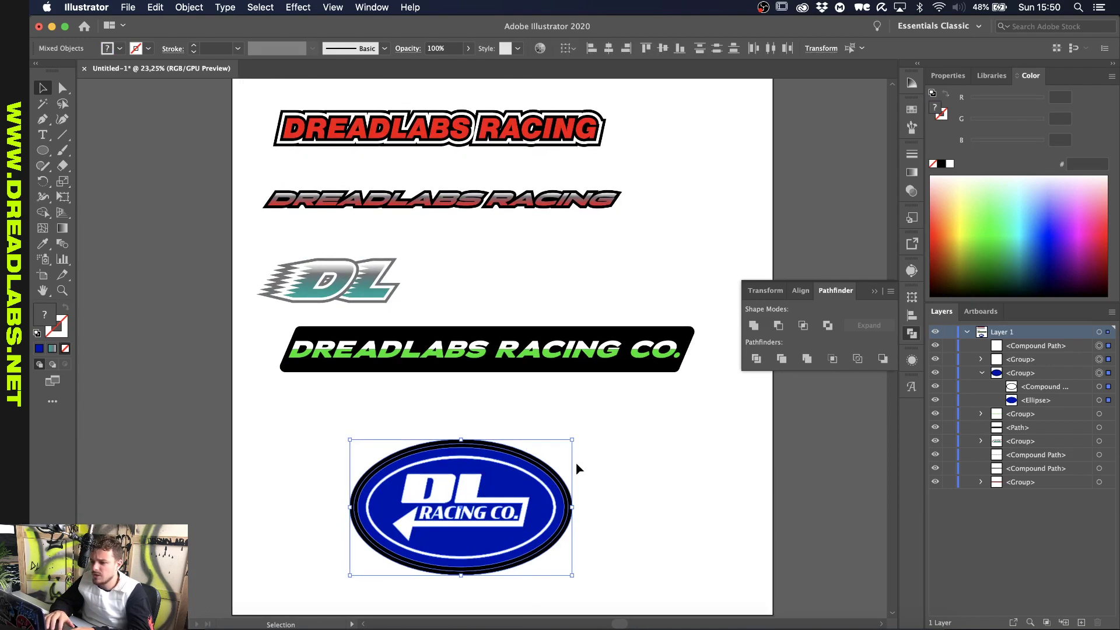